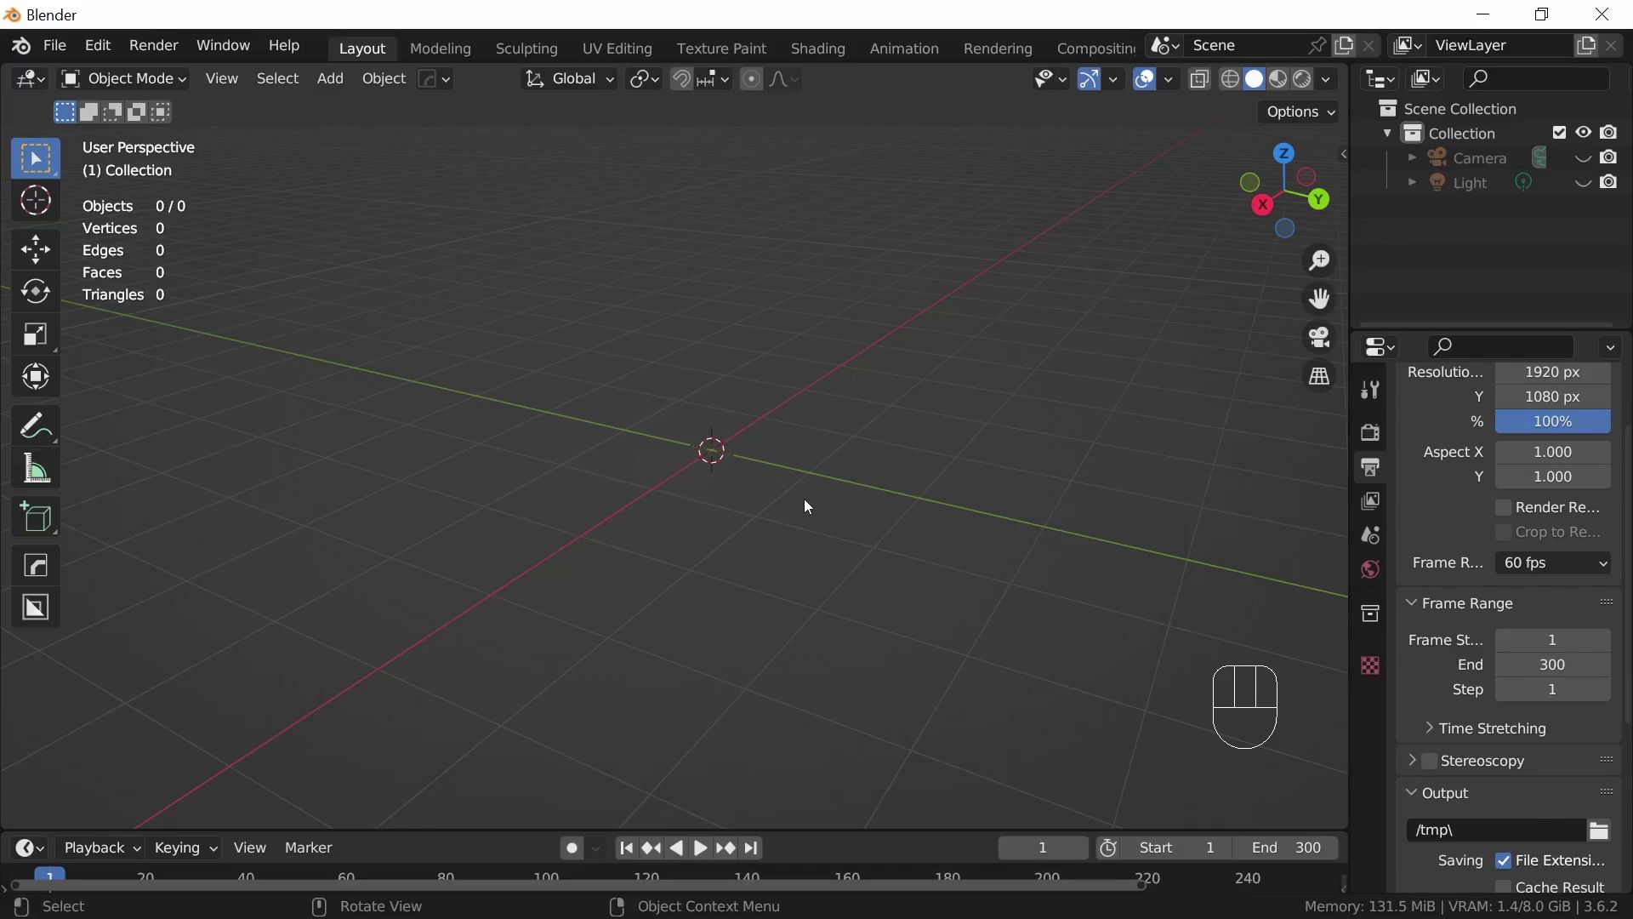
Add a mesh cylinder with 64 vertices at the world origin
{"action": "key", "text": "shift+a"}
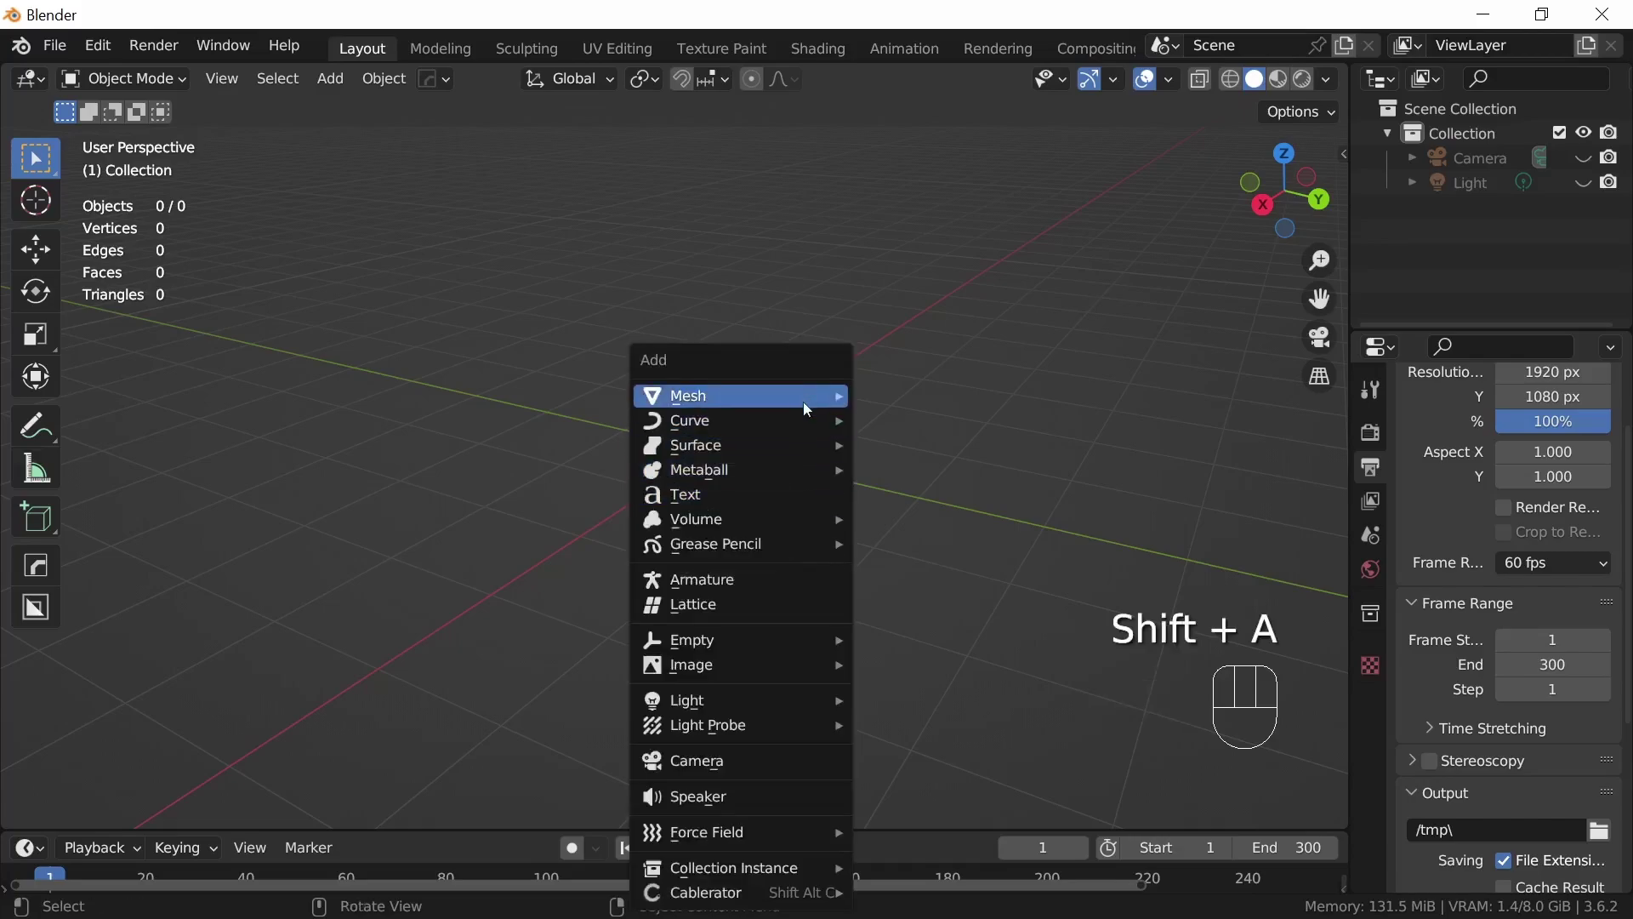
{"action": "mouse_move", "coordinate": [803, 402]}
{"action": "left_click", "coordinate": [953, 520]}
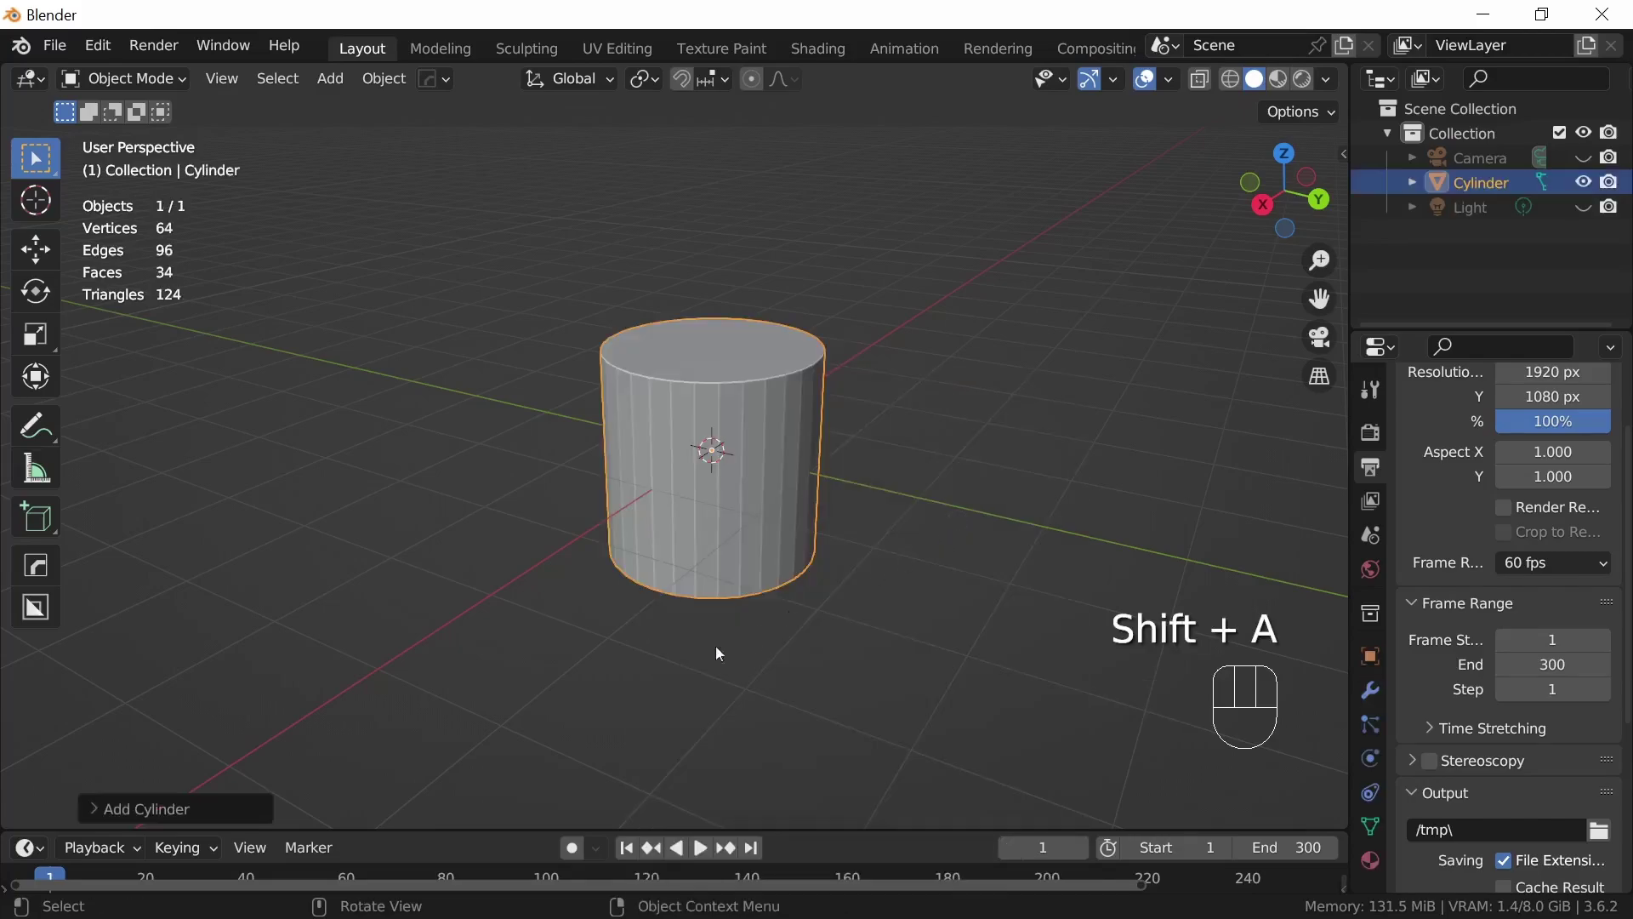
{"action": "left_click", "coordinate": [112, 810]}
{"action": "left_click", "coordinate": [315, 512]}
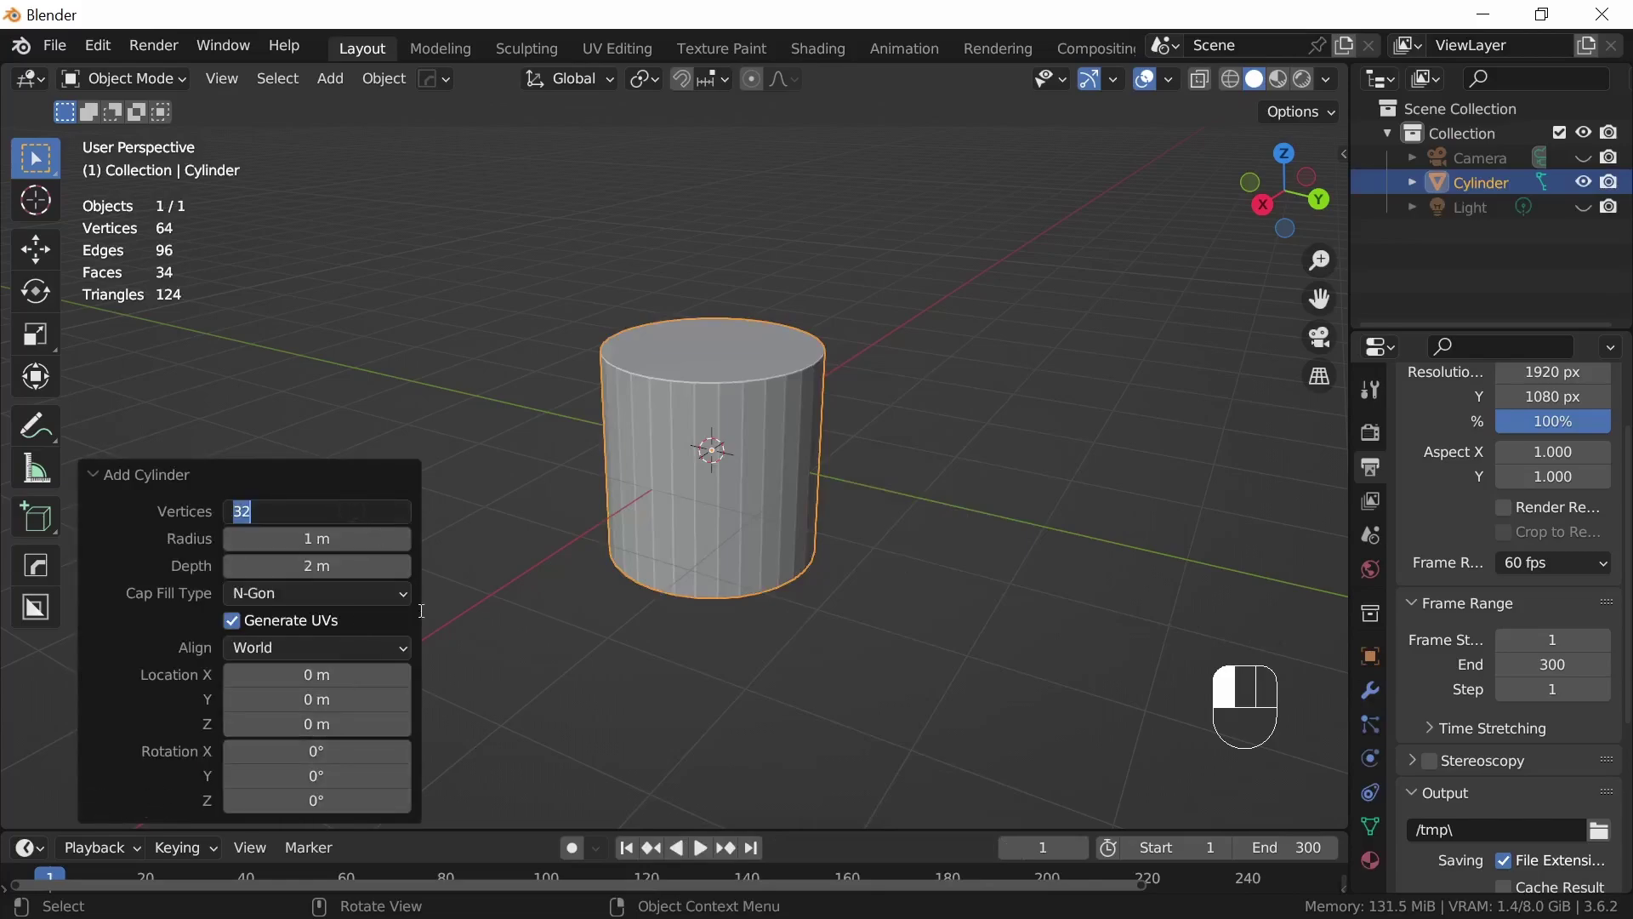
{"action": "type", "text": "64"}
{"action": "key", "text": "Return"}
Rotate the cylinder 90° about the X axis so it lies on its side
{"action": "type", "text": "r"}
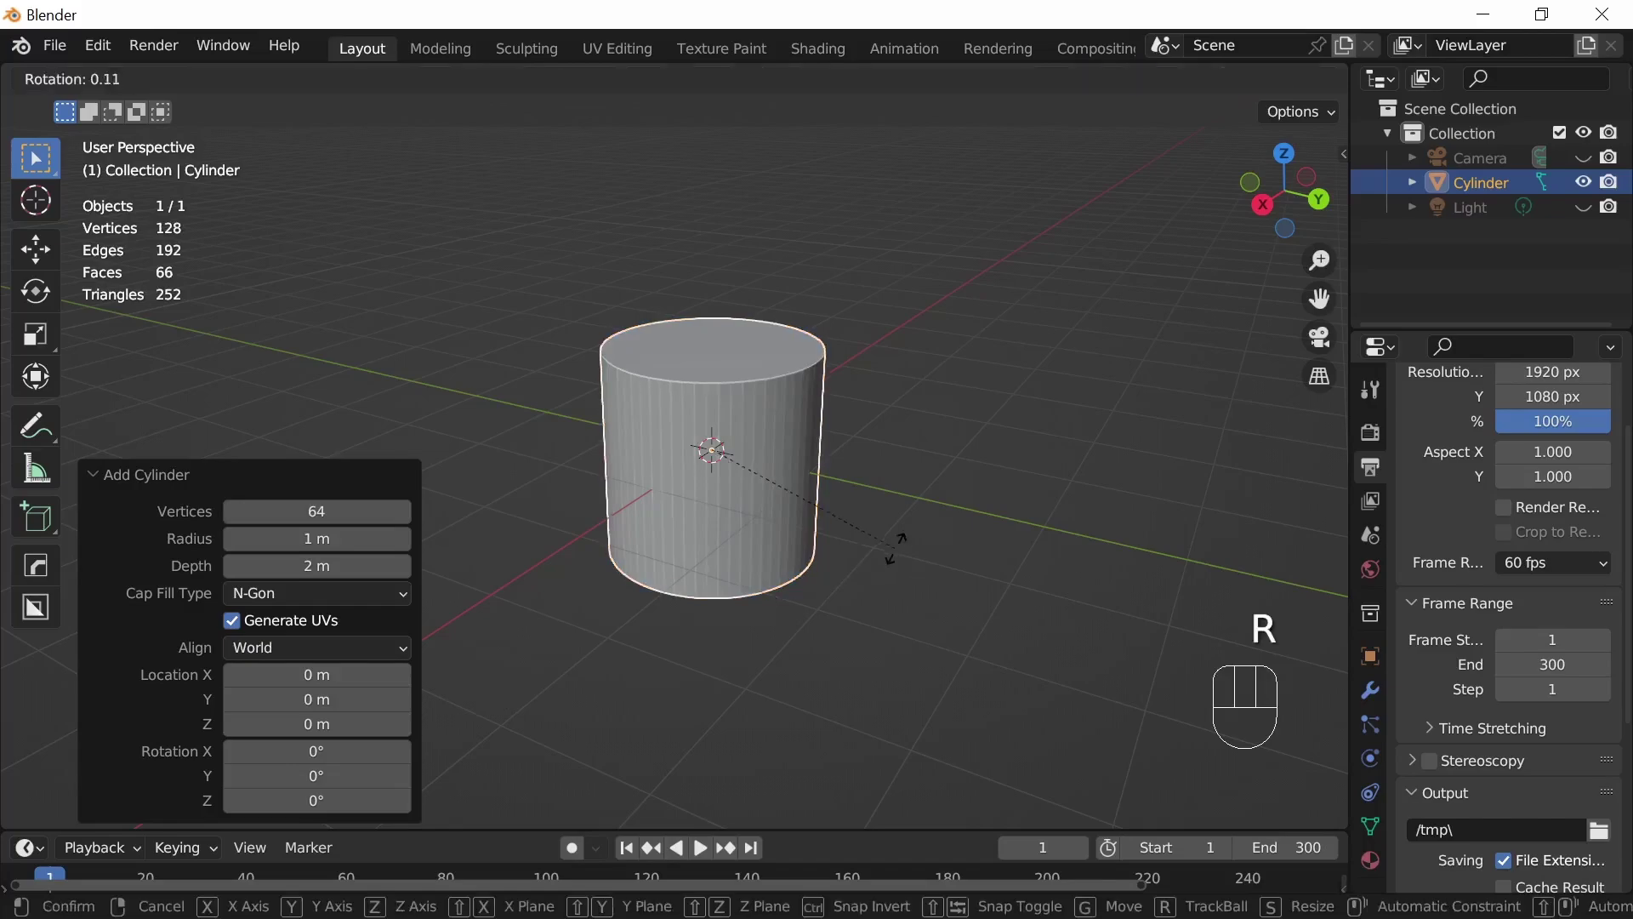
{"action": "type", "text": "x"}
{"action": "type", "text": "90"}
{"action": "key", "text": "Return"}
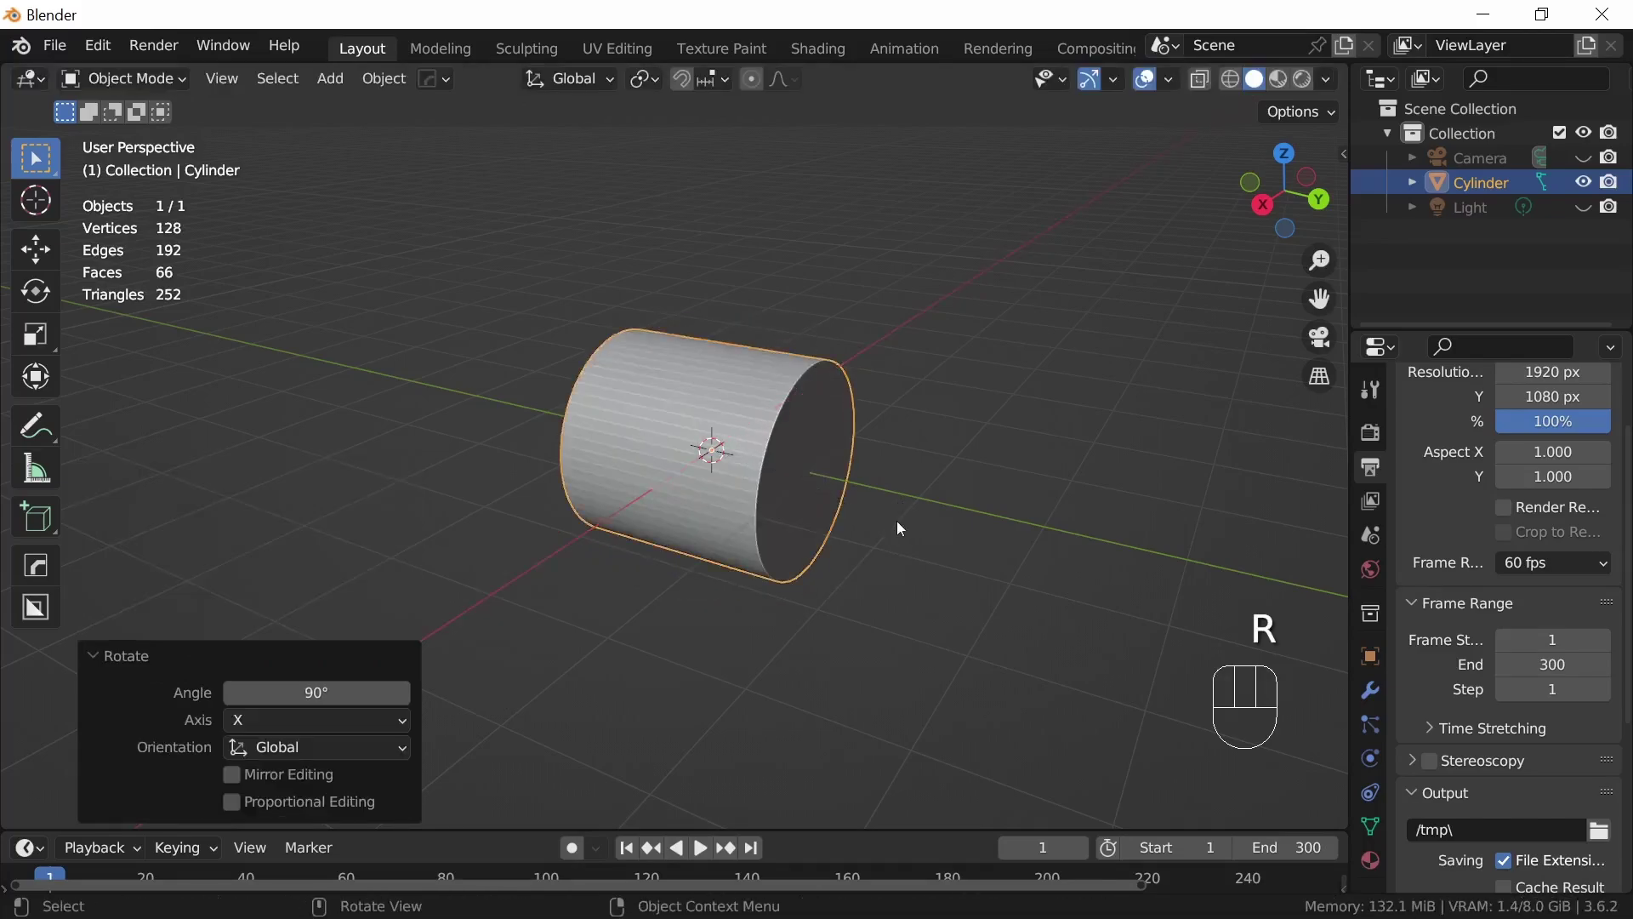
Inset the cylinder's front end face by about 0.136 m and extrude it inward about 0.25 m
{"action": "middle_click_drag", "start_coordinate": [897, 527], "coordinate": [774, 550]}
{"action": "key", "text": "Tab"}
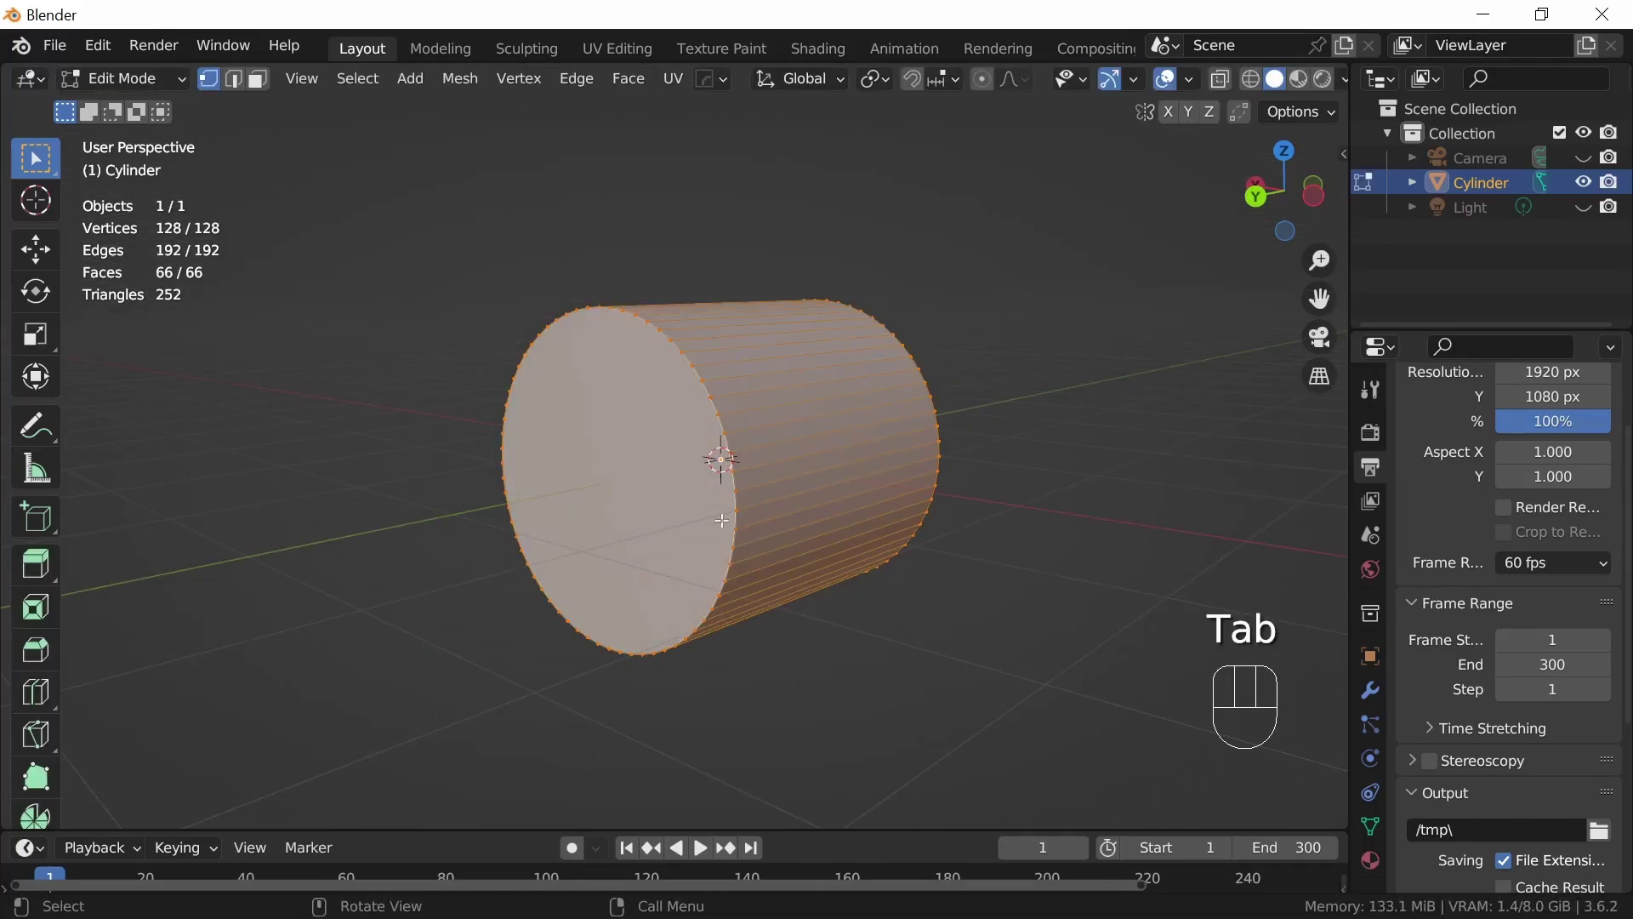
{"action": "left_click", "coordinate": [259, 79]}
{"action": "left_click", "coordinate": [666, 480]}
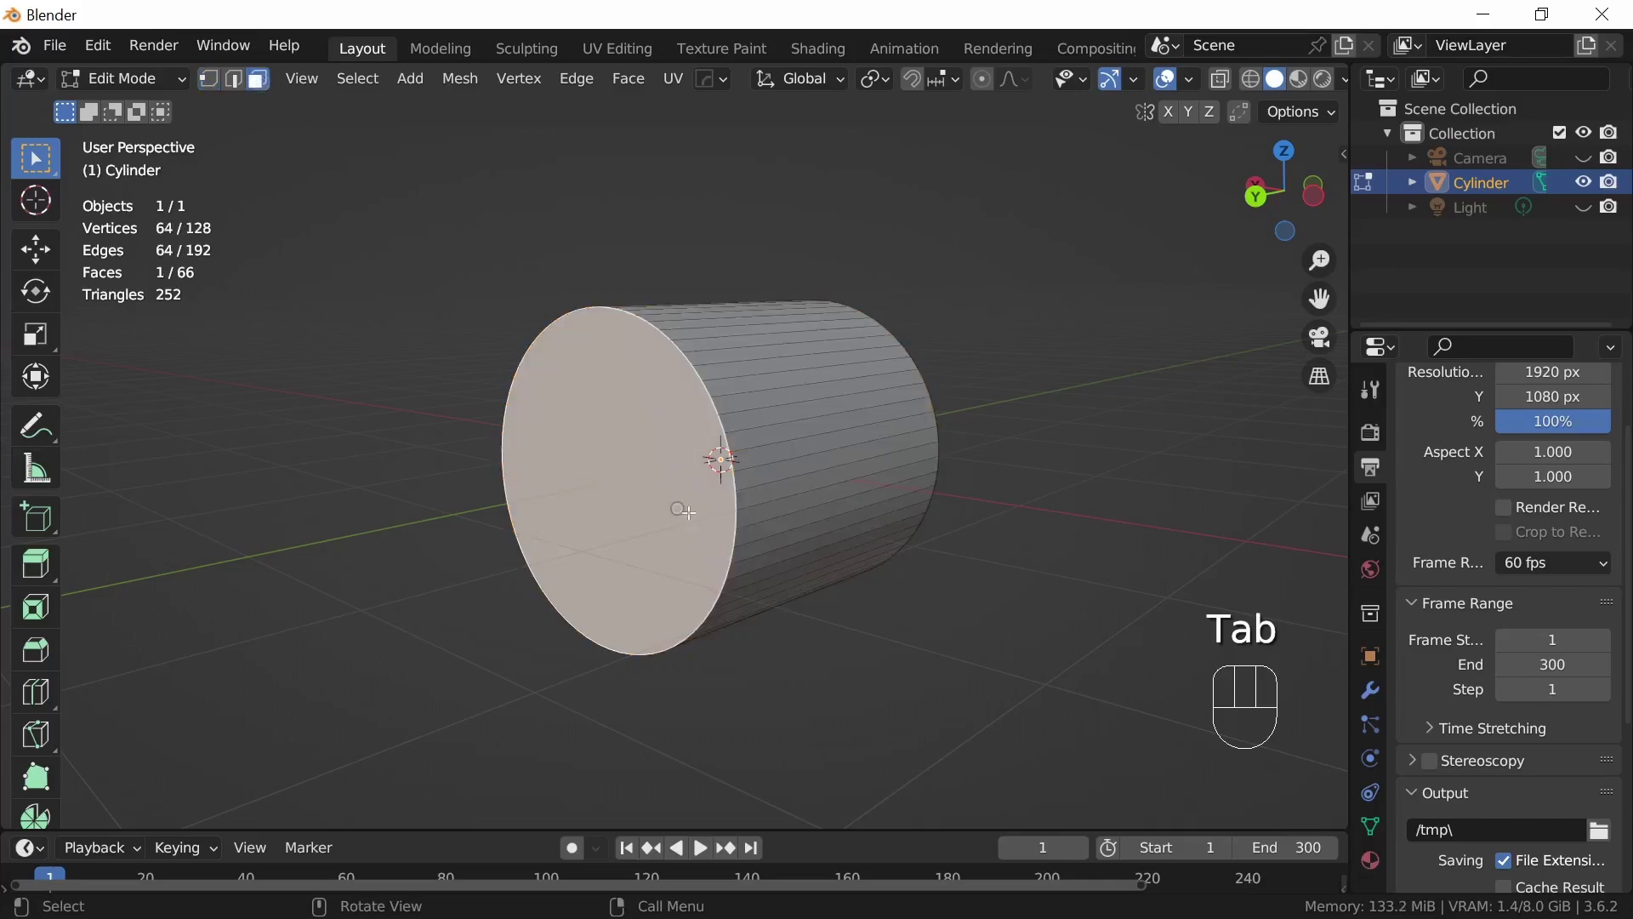
{"action": "key", "text": "i"}
{"action": "left_click", "coordinate": [818, 599]}
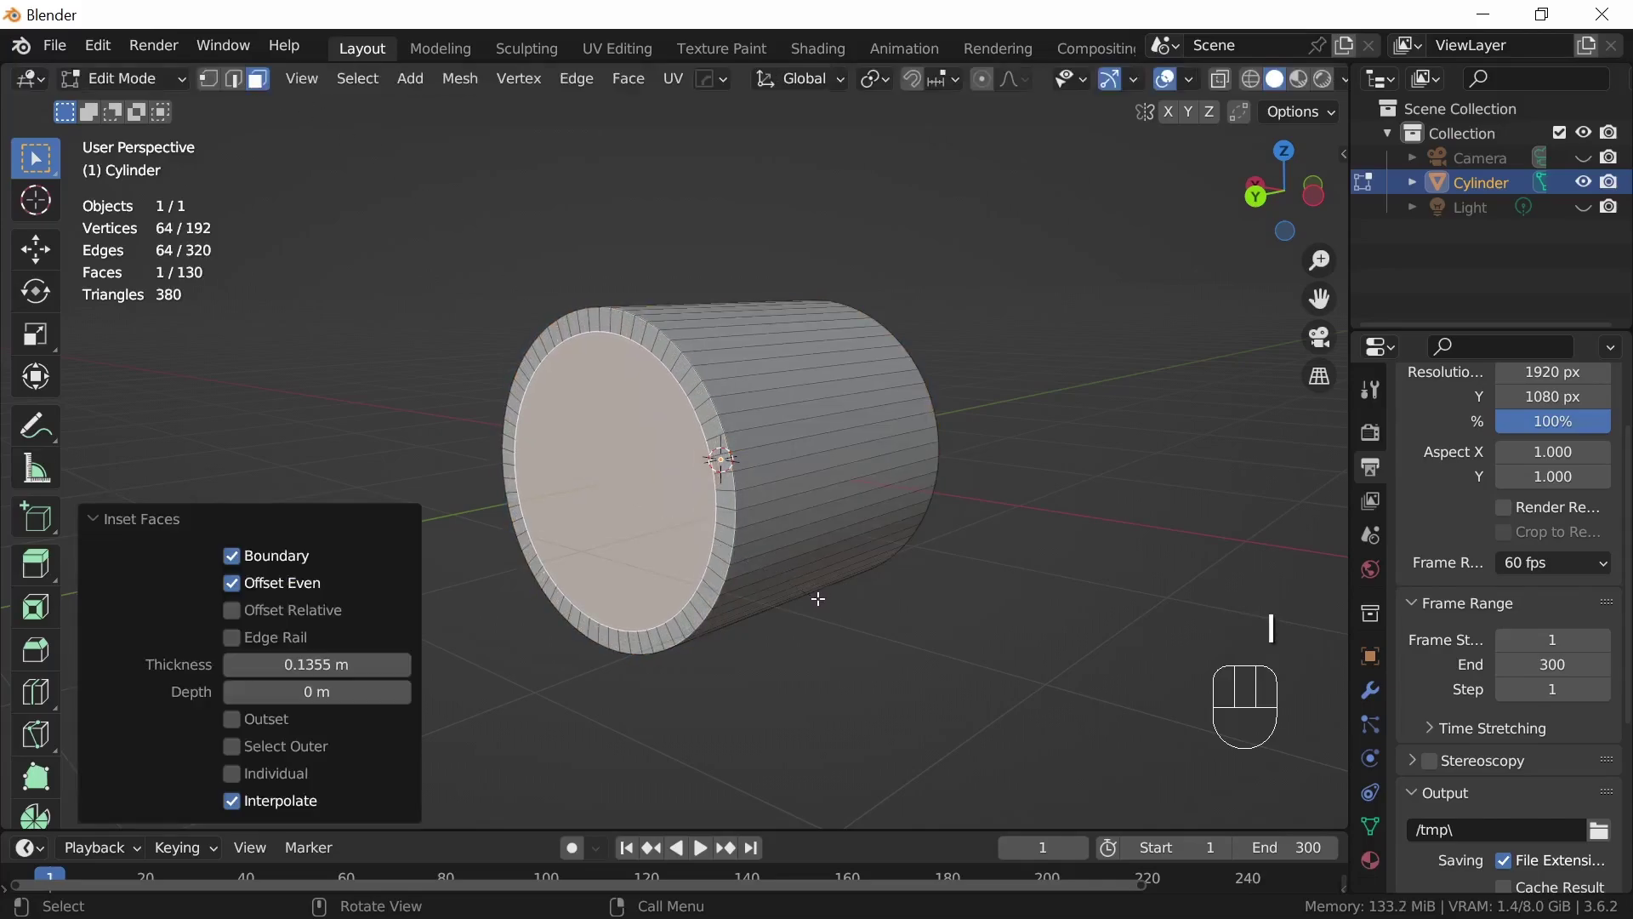
{"action": "key", "text": "e"}
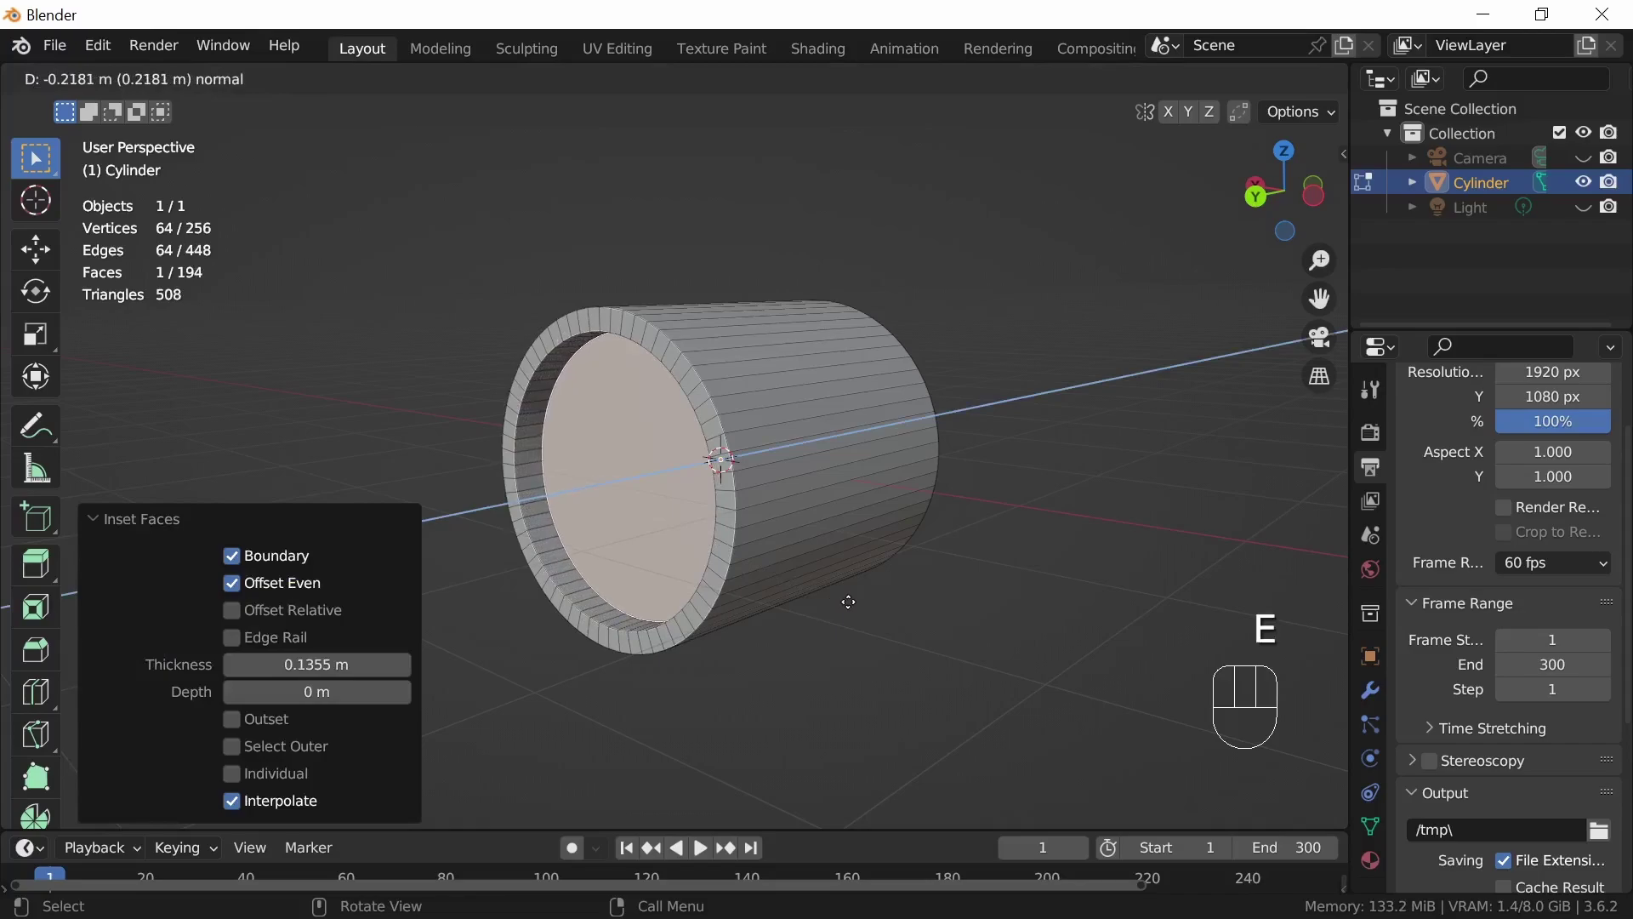
{"action": "left_click", "coordinate": [854, 600]}
Inset the recessed face by about 0.046 m and extrude it outward about 1.82 m as a narrower cylinder
{"action": "key", "text": "i"}
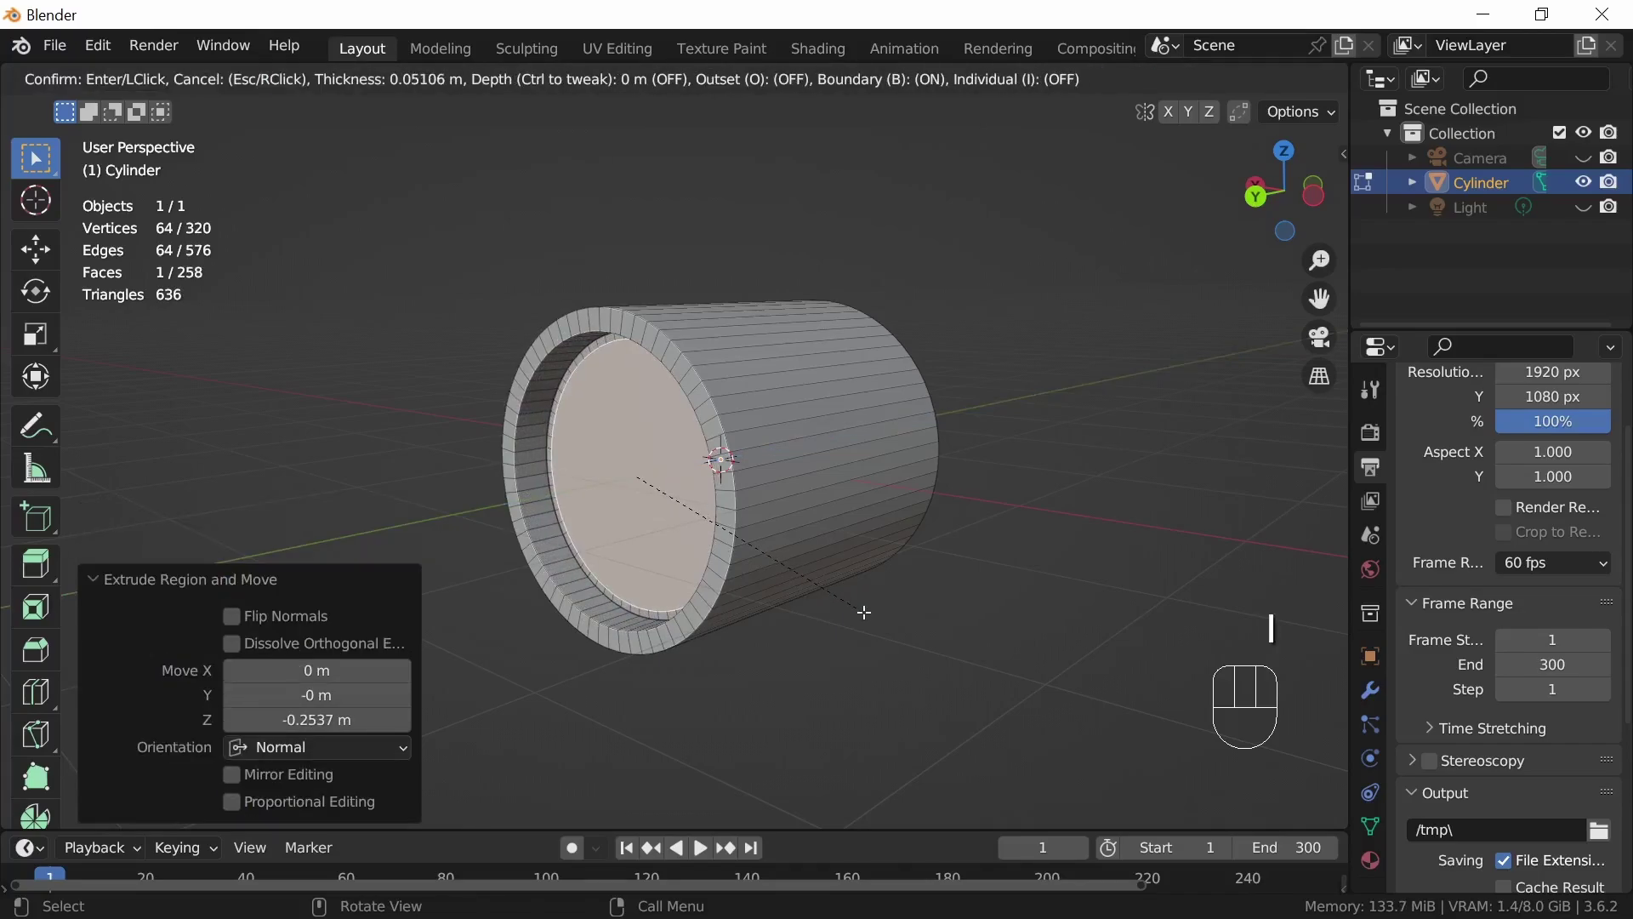
{"action": "left_click", "coordinate": [861, 613]}
{"action": "key", "text": "e"}
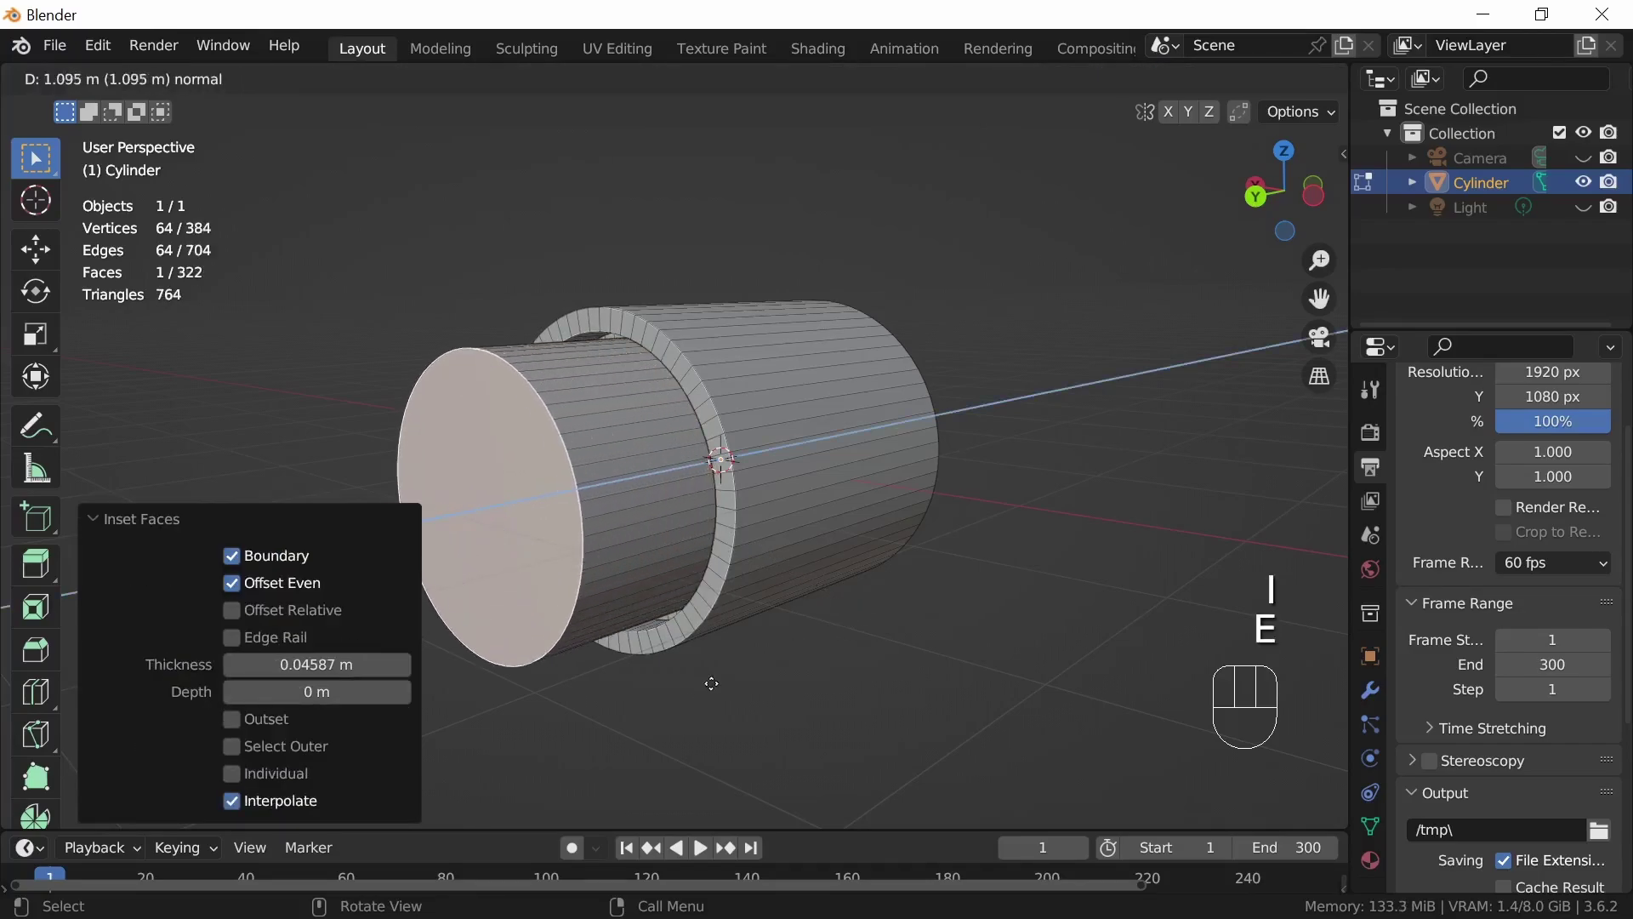
{"action": "left_click", "coordinate": [579, 730]}
Inset the narrower section's end face by about 0.078 m and extrude it inward about 0.18 m
{"action": "middle_click_drag", "start_coordinate": [694, 648], "coordinate": [709, 650]}
{"action": "key", "text": "i"}
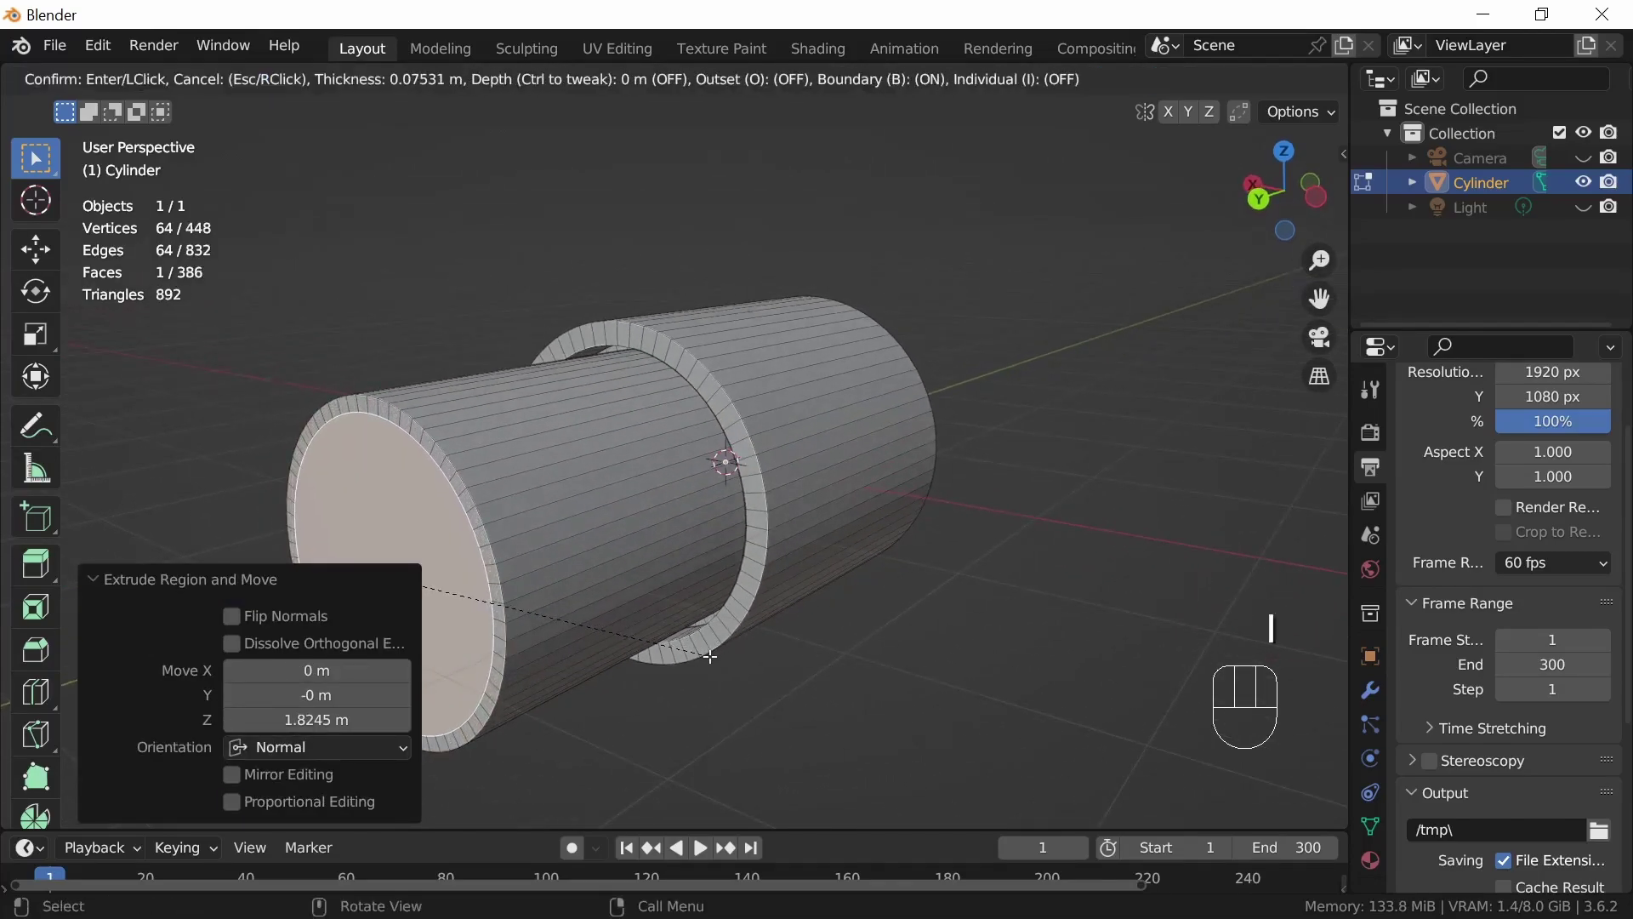
{"action": "left_click", "coordinate": [713, 654]}
{"action": "key", "text": "e"}
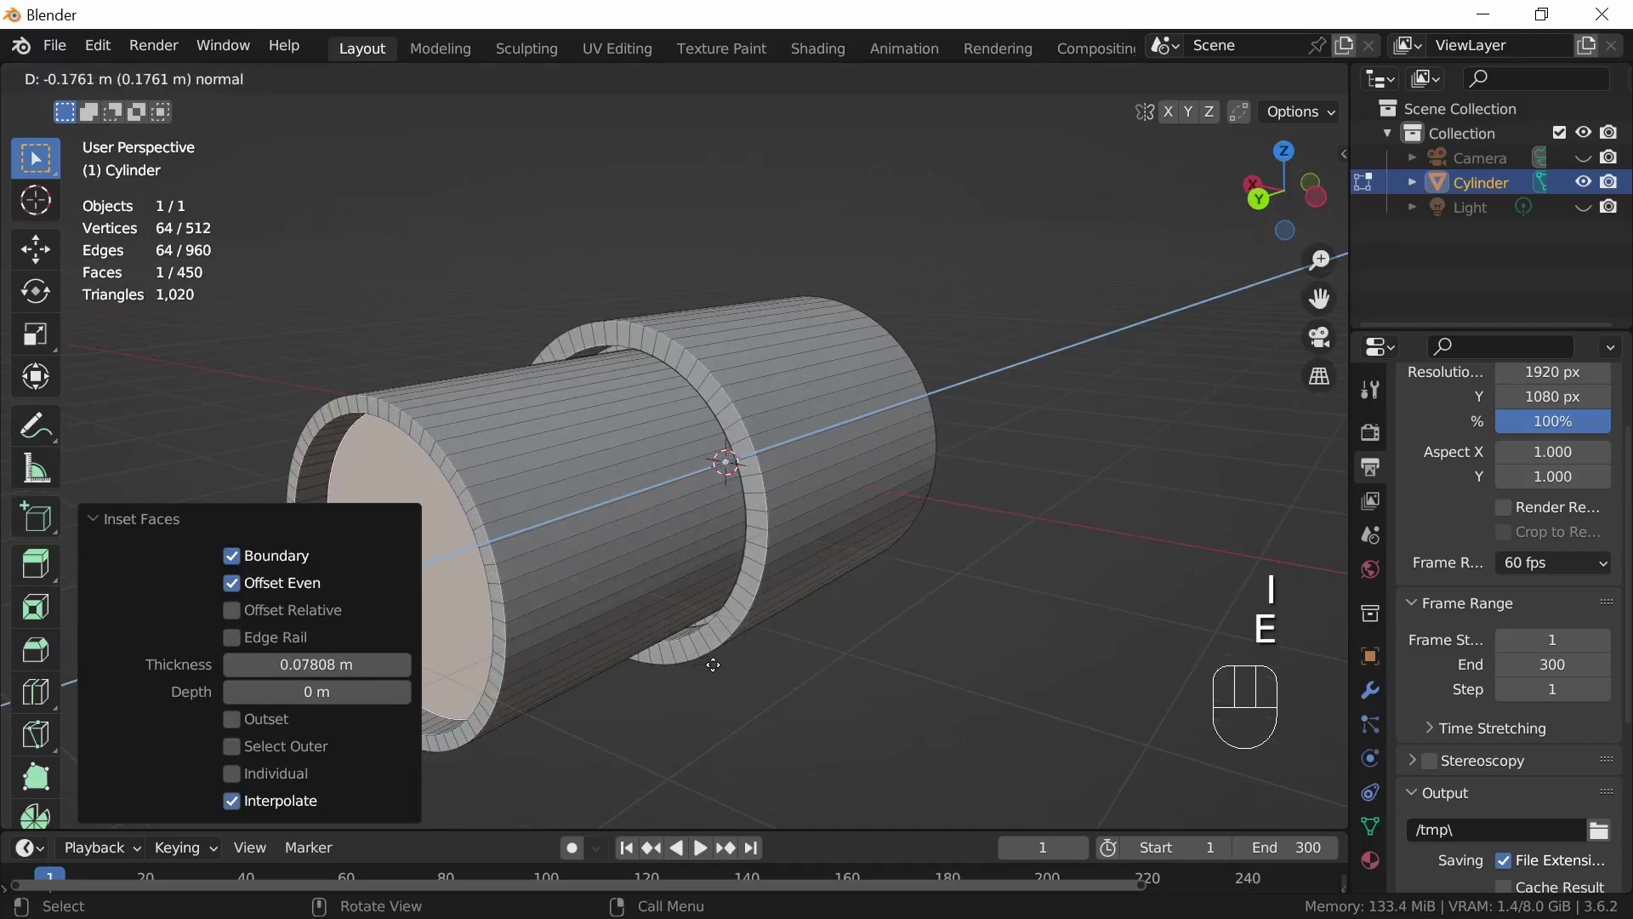
{"action": "left_click", "coordinate": [712, 662]}
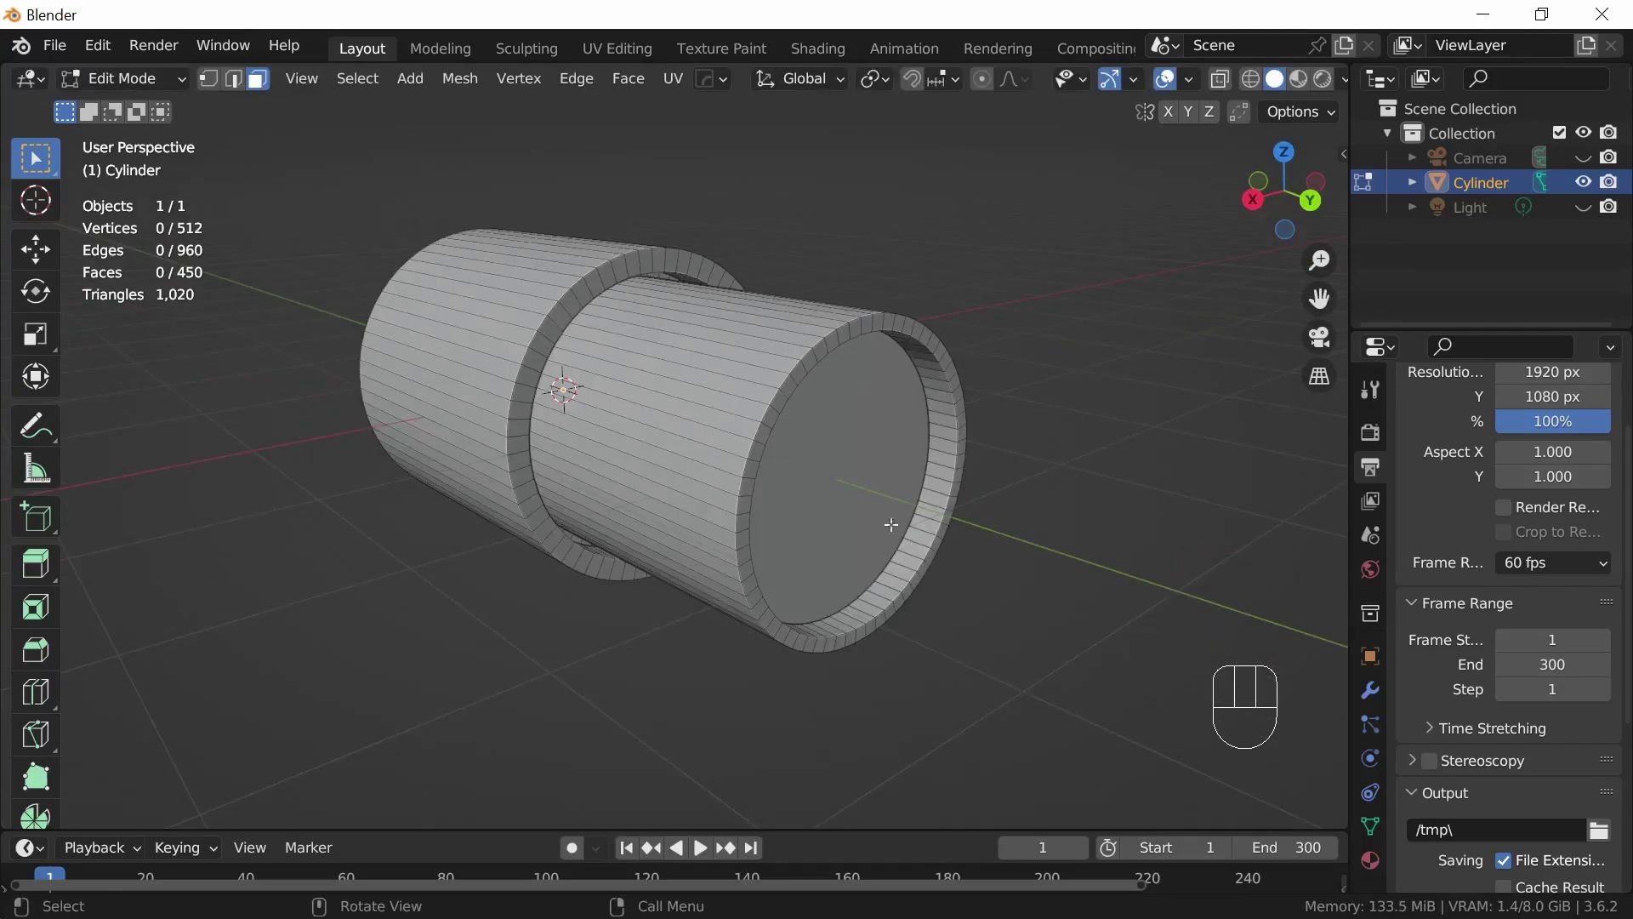
Duplicate the narrower section's outer side faces in place and separate the copy into its own object
{"action": "key", "text": "alt"}
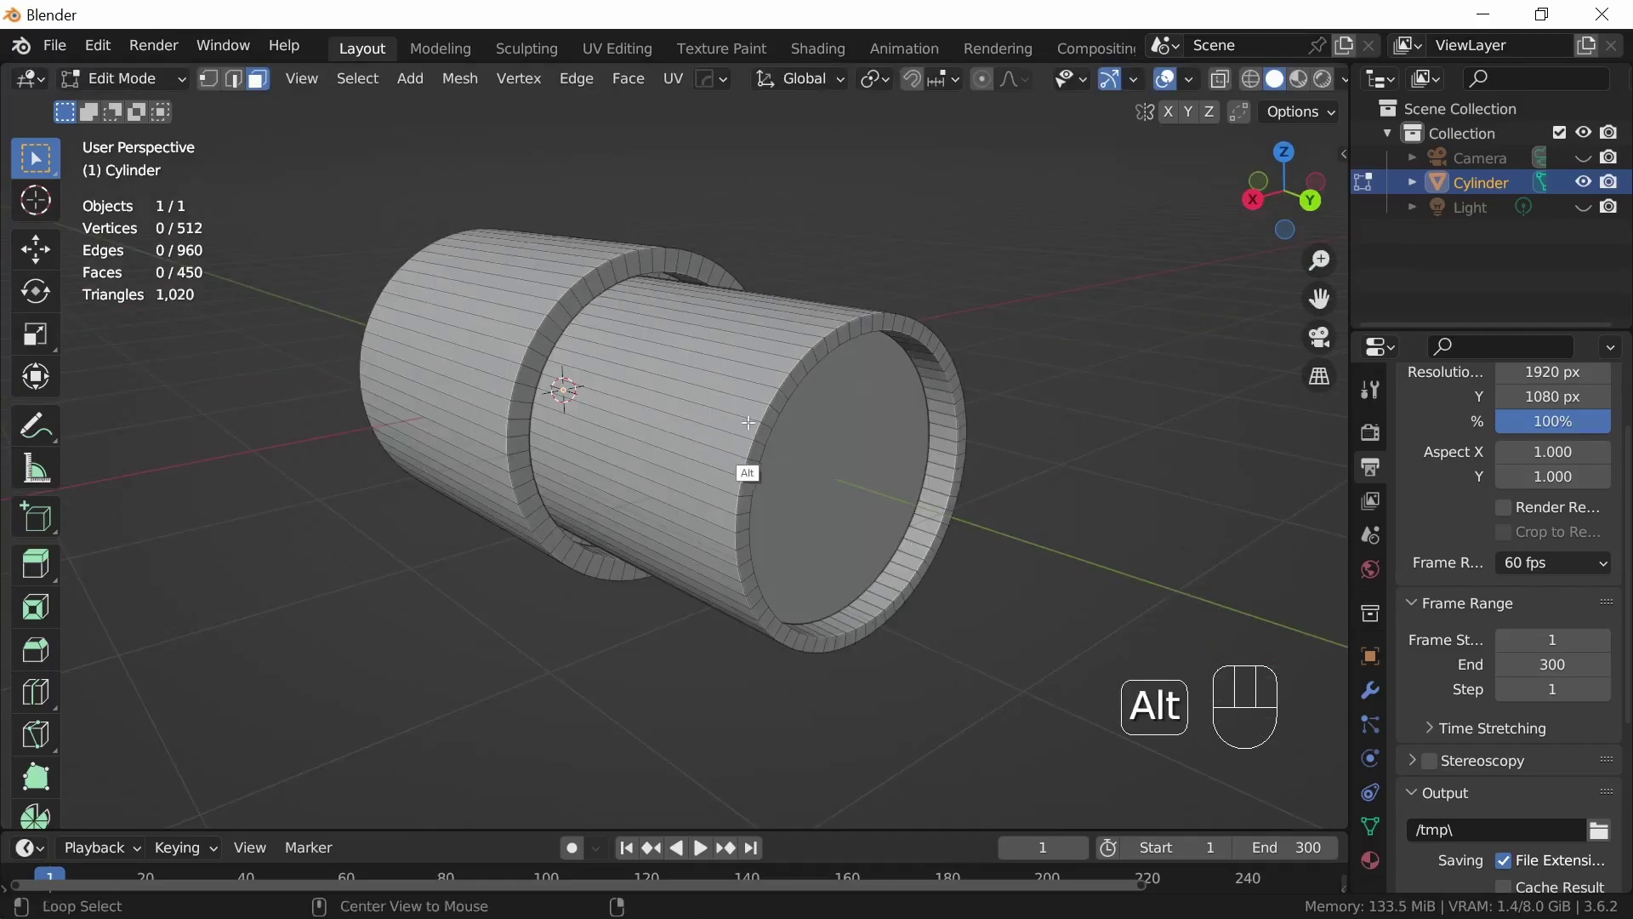
{"action": "left_click", "coordinate": [692, 388], "text": "alt"}
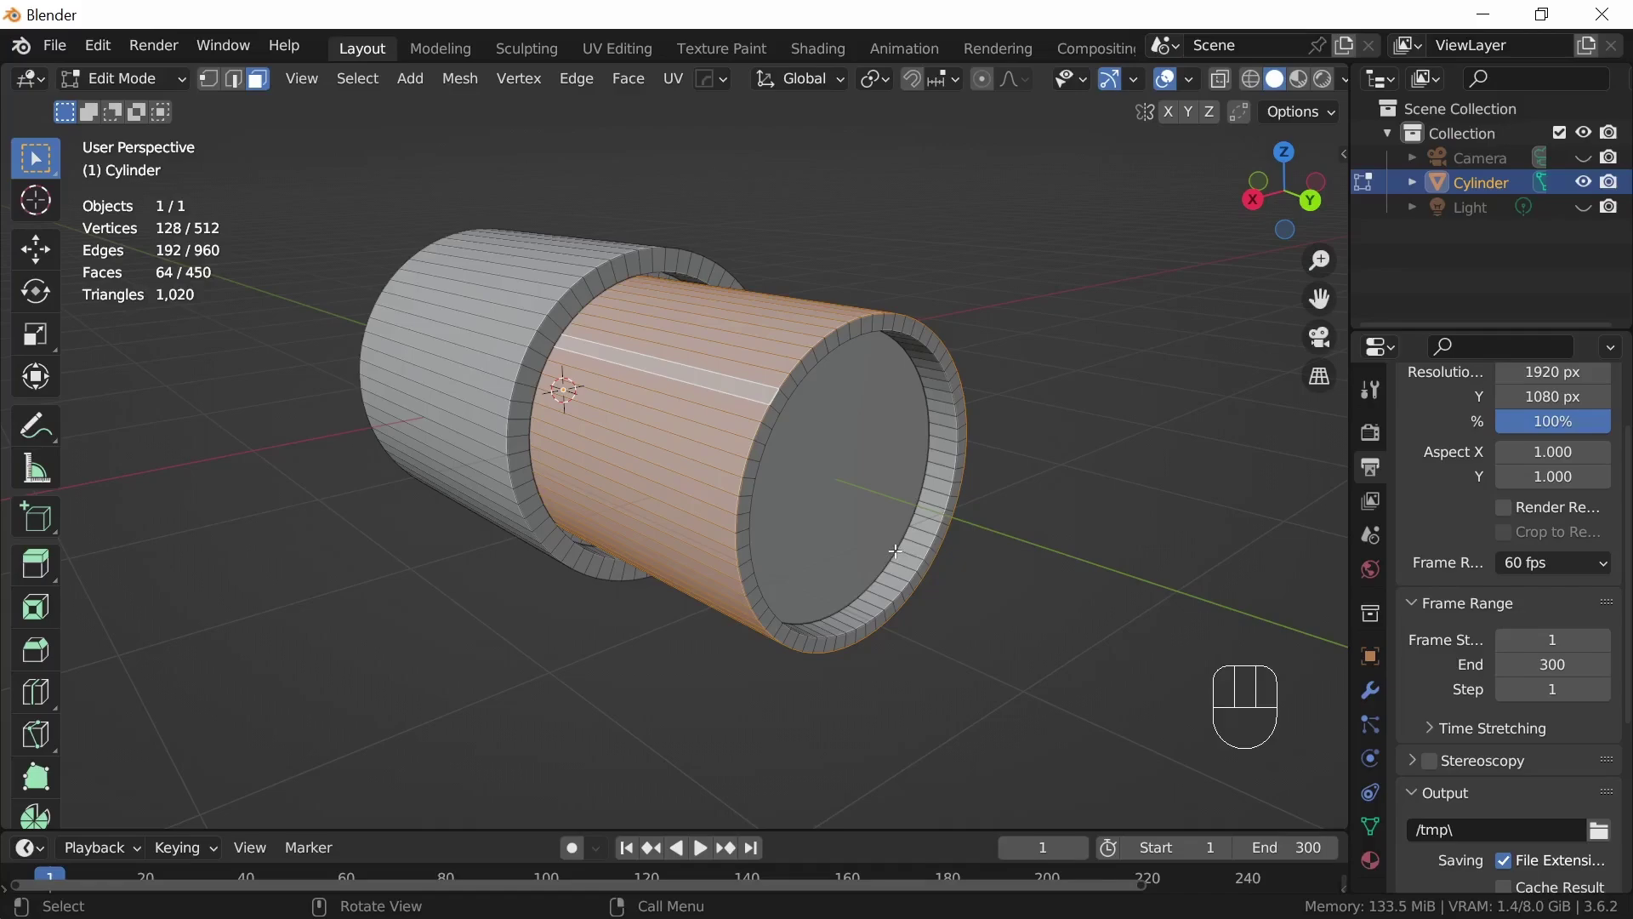
{"action": "key", "text": "shift+d"}
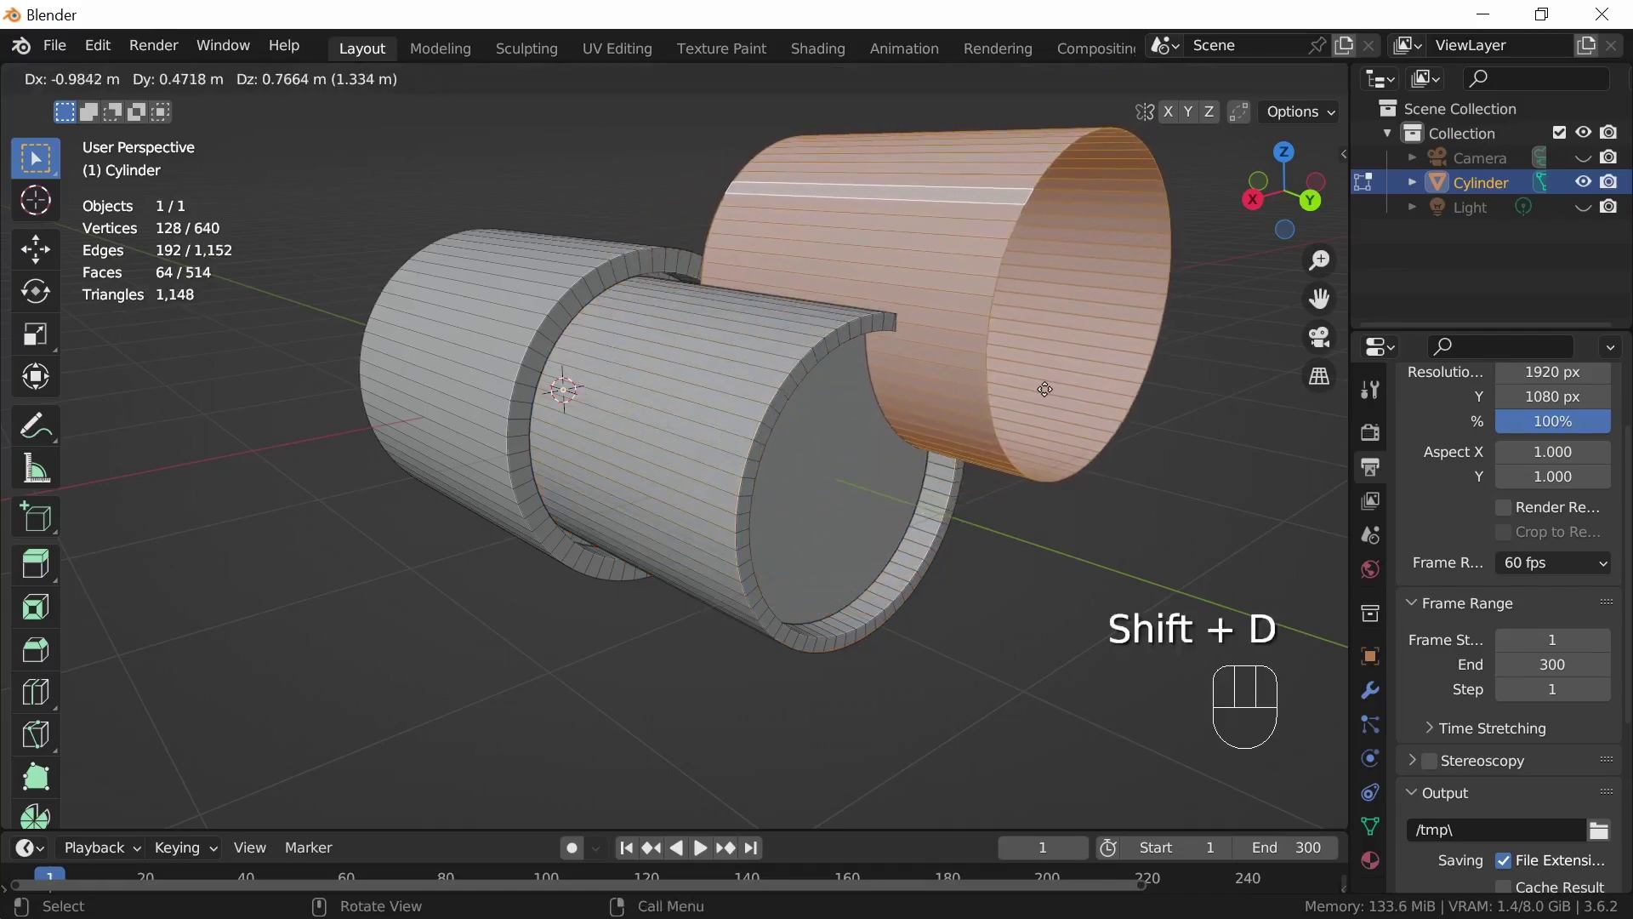
{"action": "right_click", "coordinate": [1041, 386]}
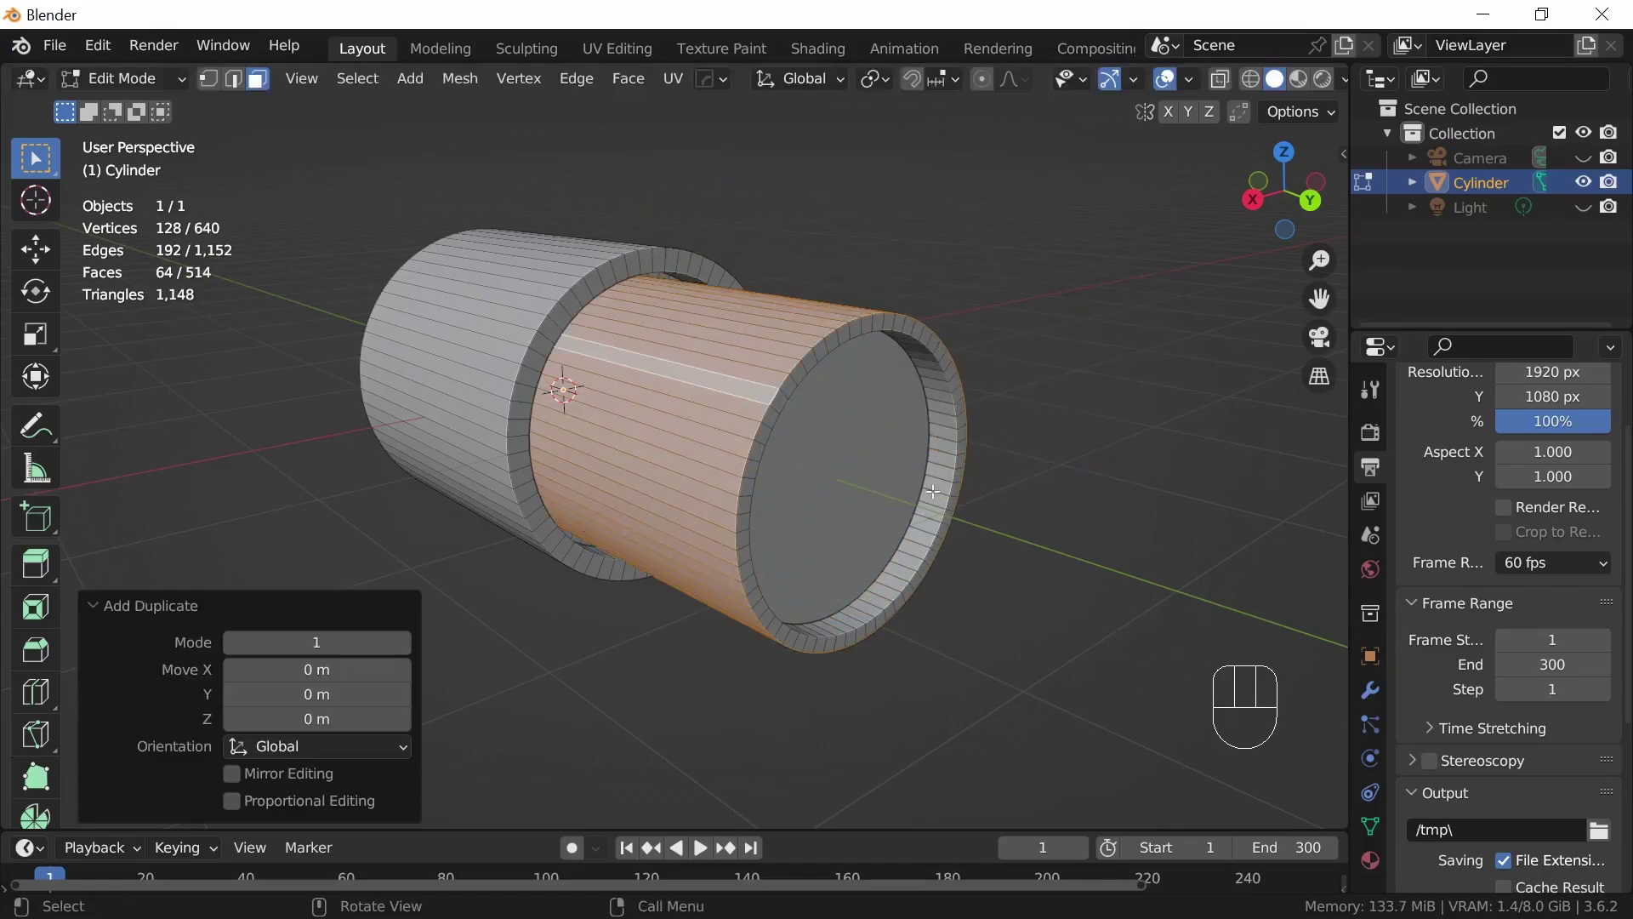
{"action": "middle_click_drag", "start_coordinate": [933, 490], "coordinate": [766, 525]}
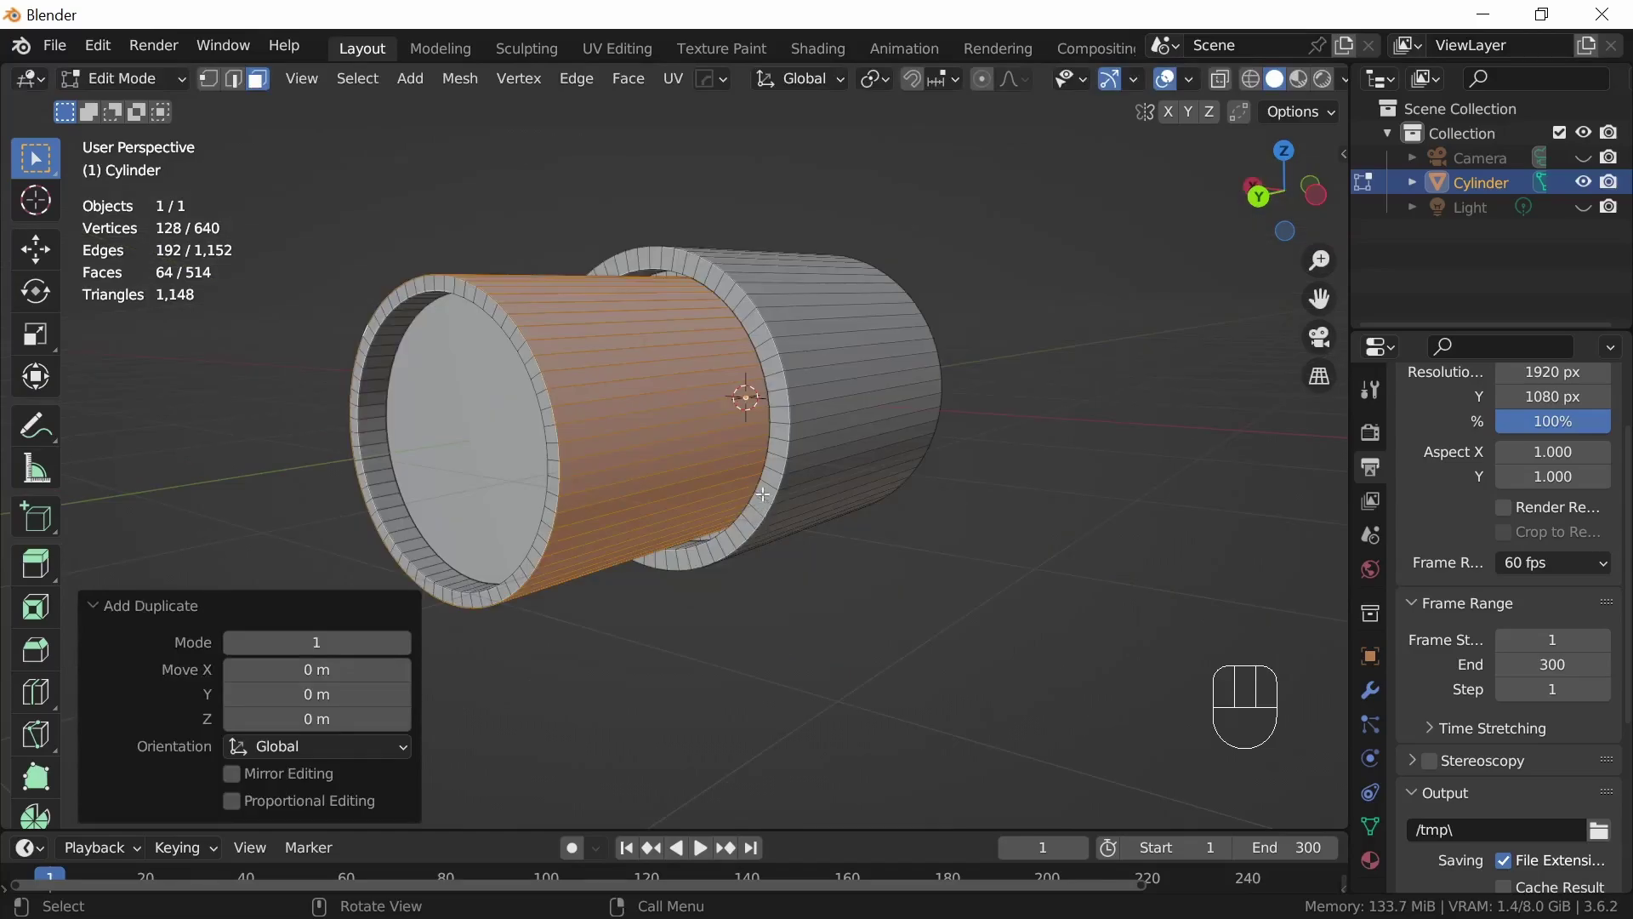
{"action": "key", "text": "p"}
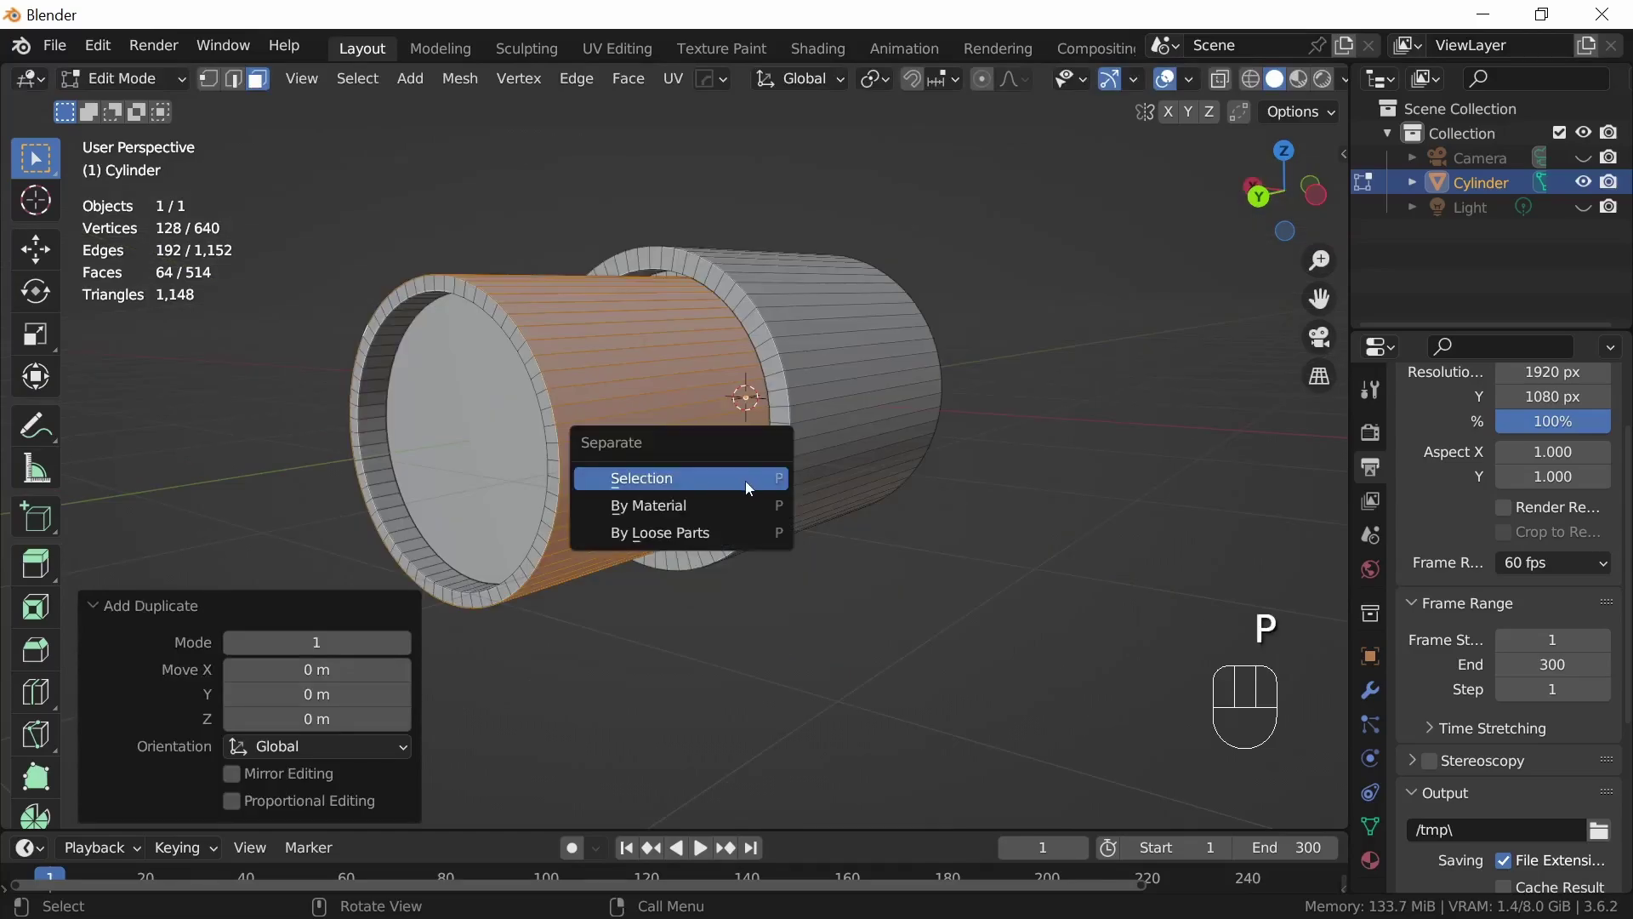
{"action": "left_click", "coordinate": [717, 482]}
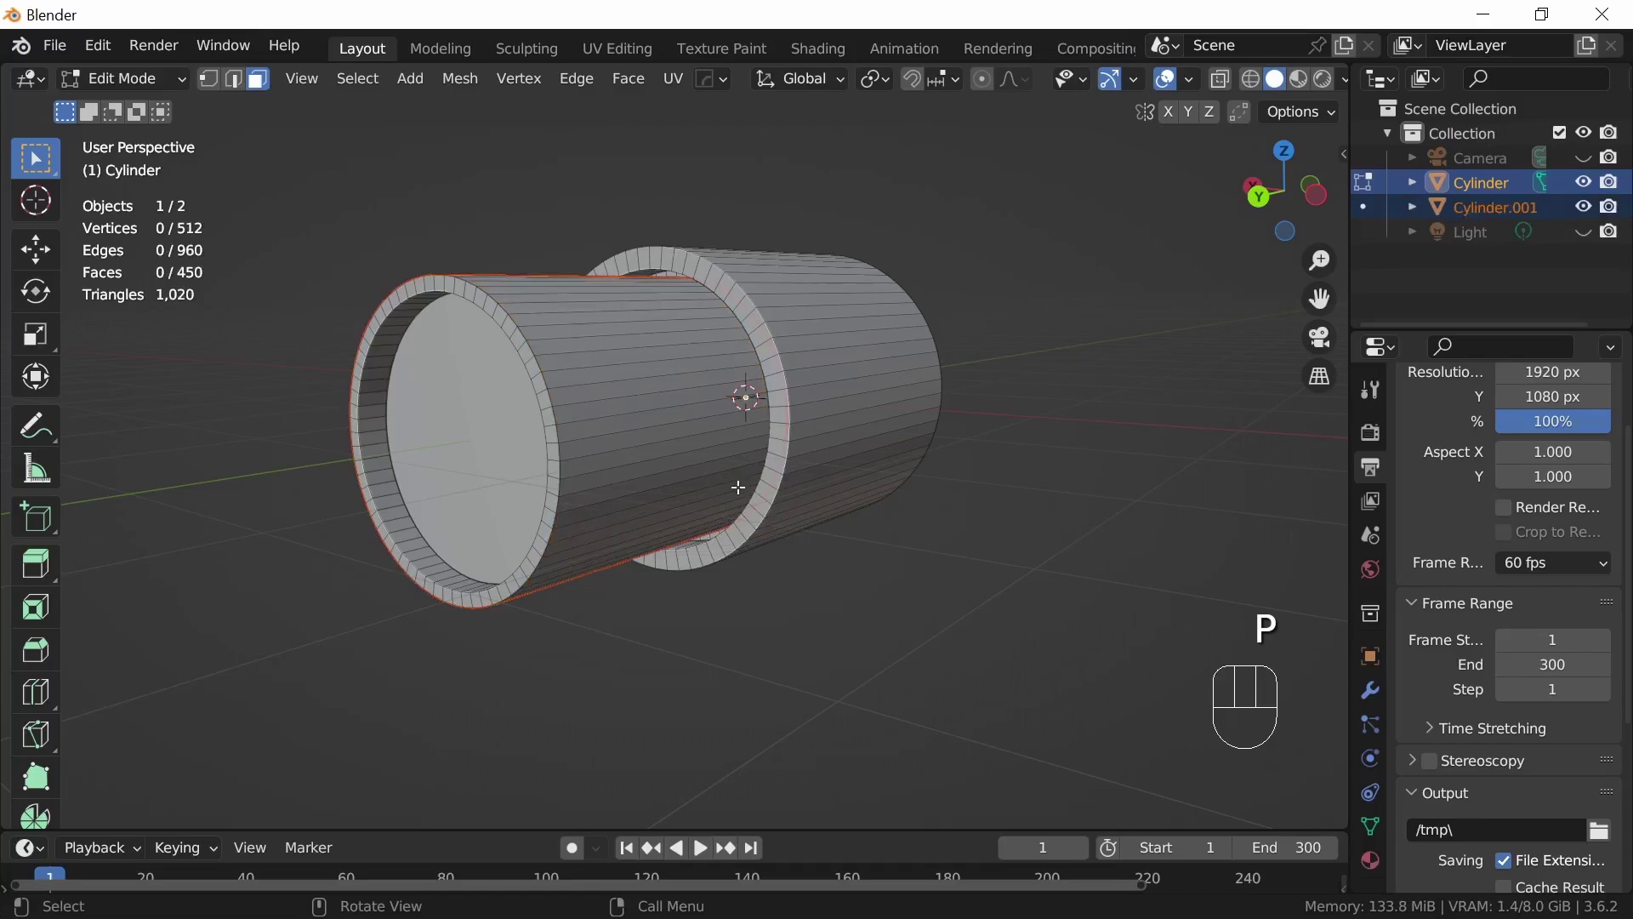
{"action": "key", "text": "Tab"}
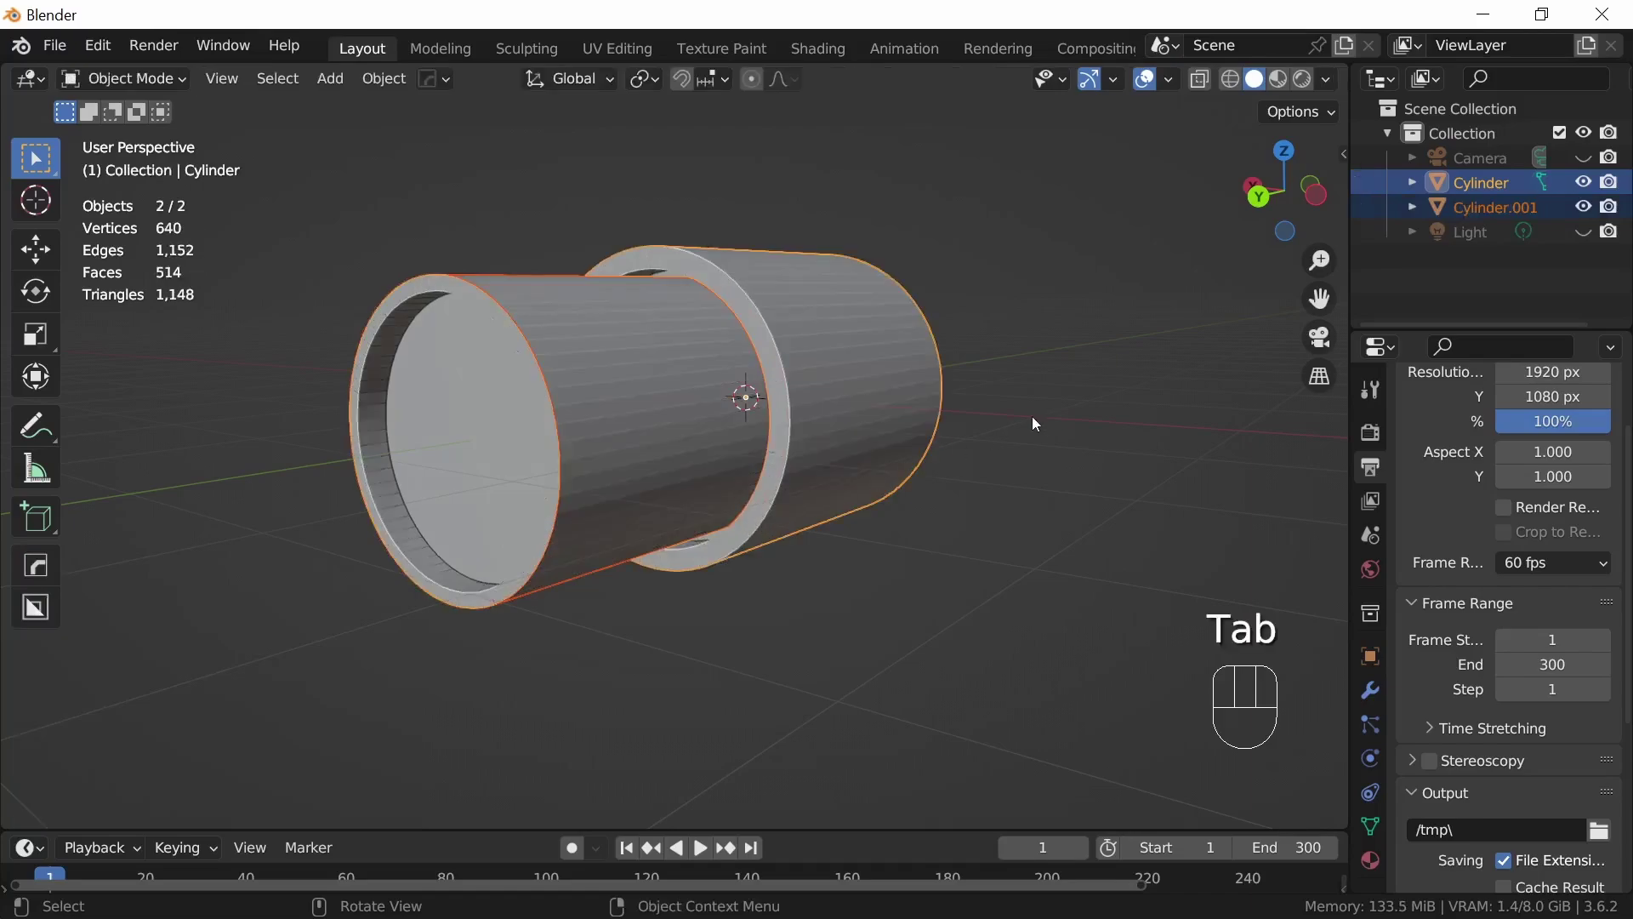
Inspect the separated sleeve on its own in local view
{"action": "left_click", "coordinate": [1035, 422]}
{"action": "left_click", "coordinate": [729, 506]}
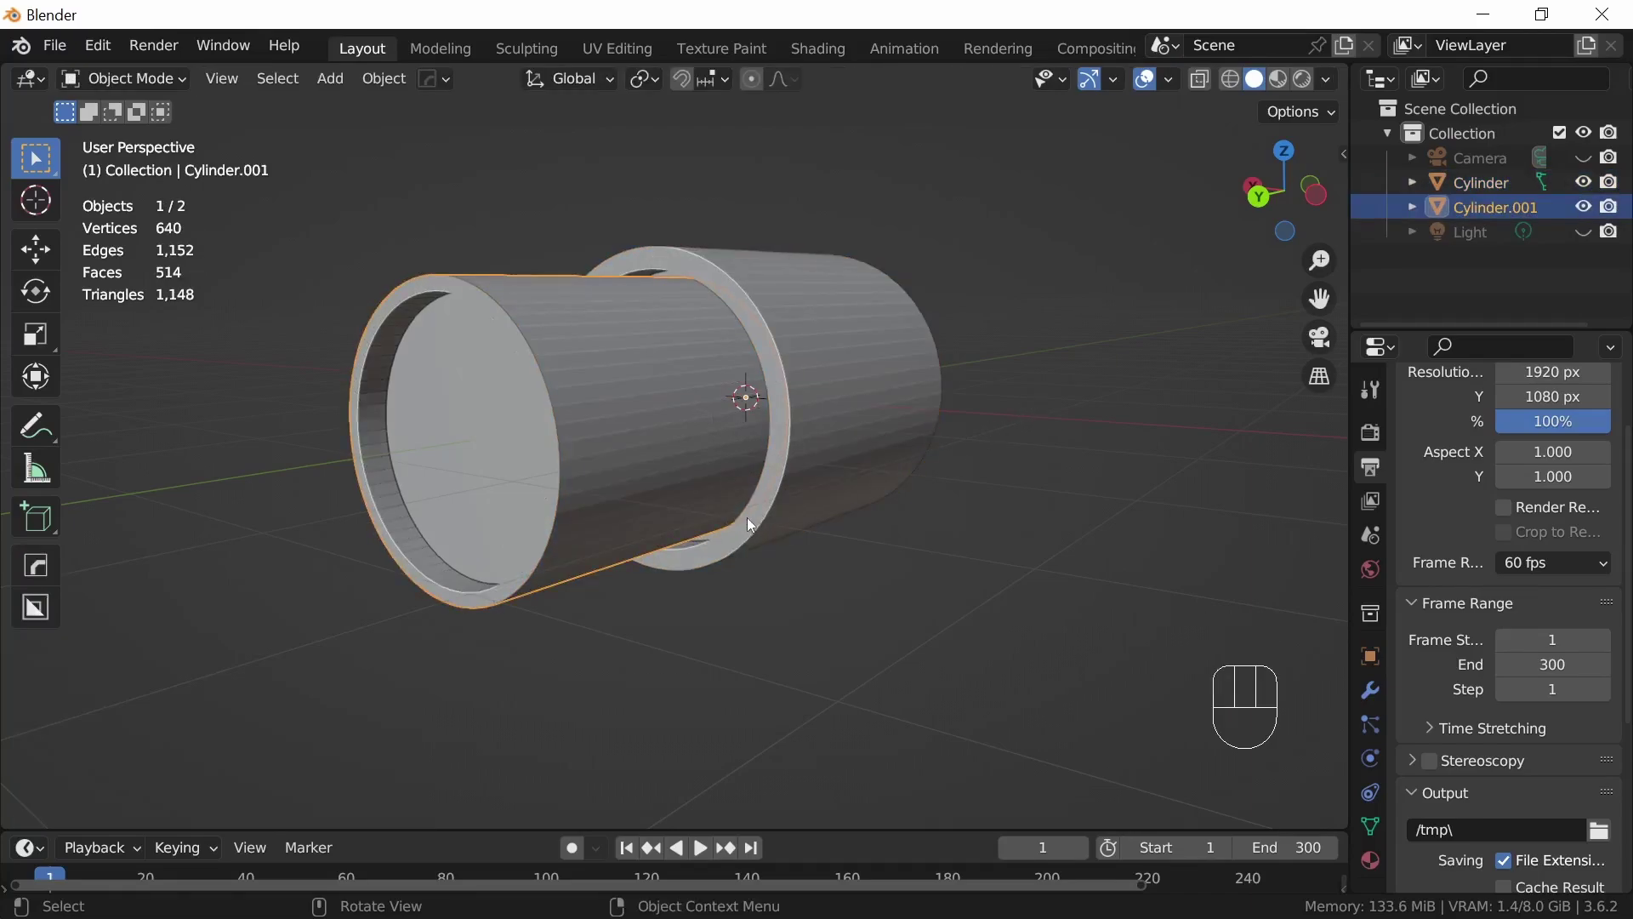
{"action": "key", "text": "slash"}
{"action": "middle_click_drag", "start_coordinate": [756, 522], "coordinate": [864, 537]}
{"action": "key", "text": "slash"}
Add a HardOps bevel of width 0.0140 with 3 segments to the main cylinder body and apply Sharpen
{"action": "left_click", "coordinate": [914, 435]}
{"action": "mouse_move", "coordinate": [917, 441]}
{"action": "middle_mouse_down"}
{"action": "mouse_move", "coordinate": [926, 452]}
{"action": "mouse_move", "coordinate": [927, 438]}
{"action": "middle_mouse_up"}
{"action": "key", "text": "q"}
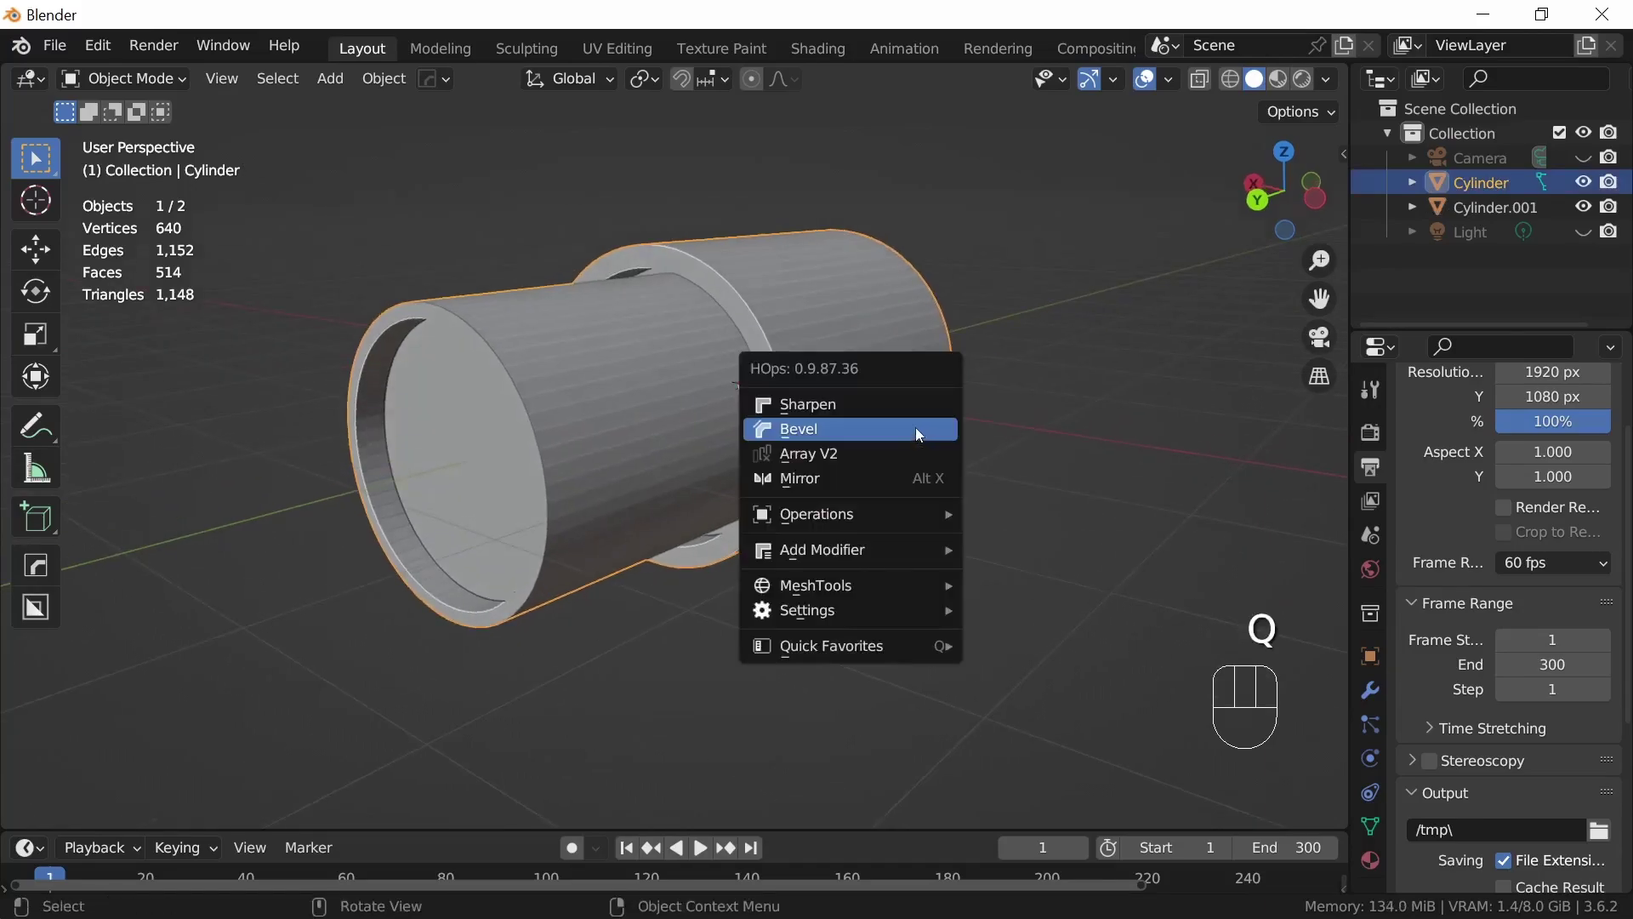
{"action": "left_click", "coordinate": [888, 433]}
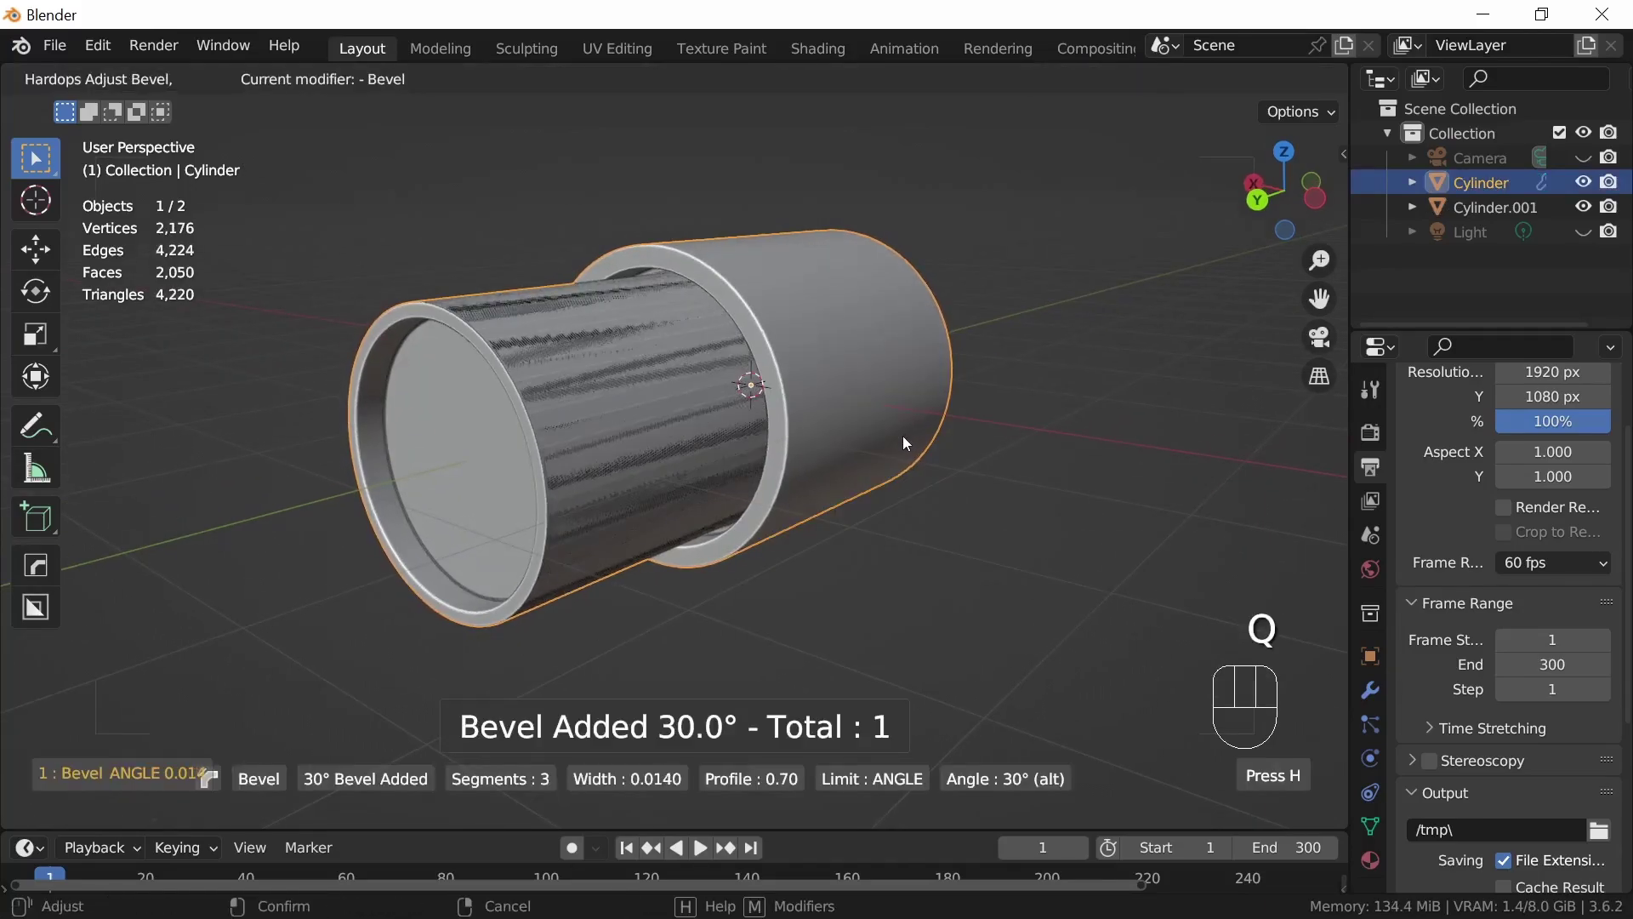
{"action": "left_click", "coordinate": [911, 442]}
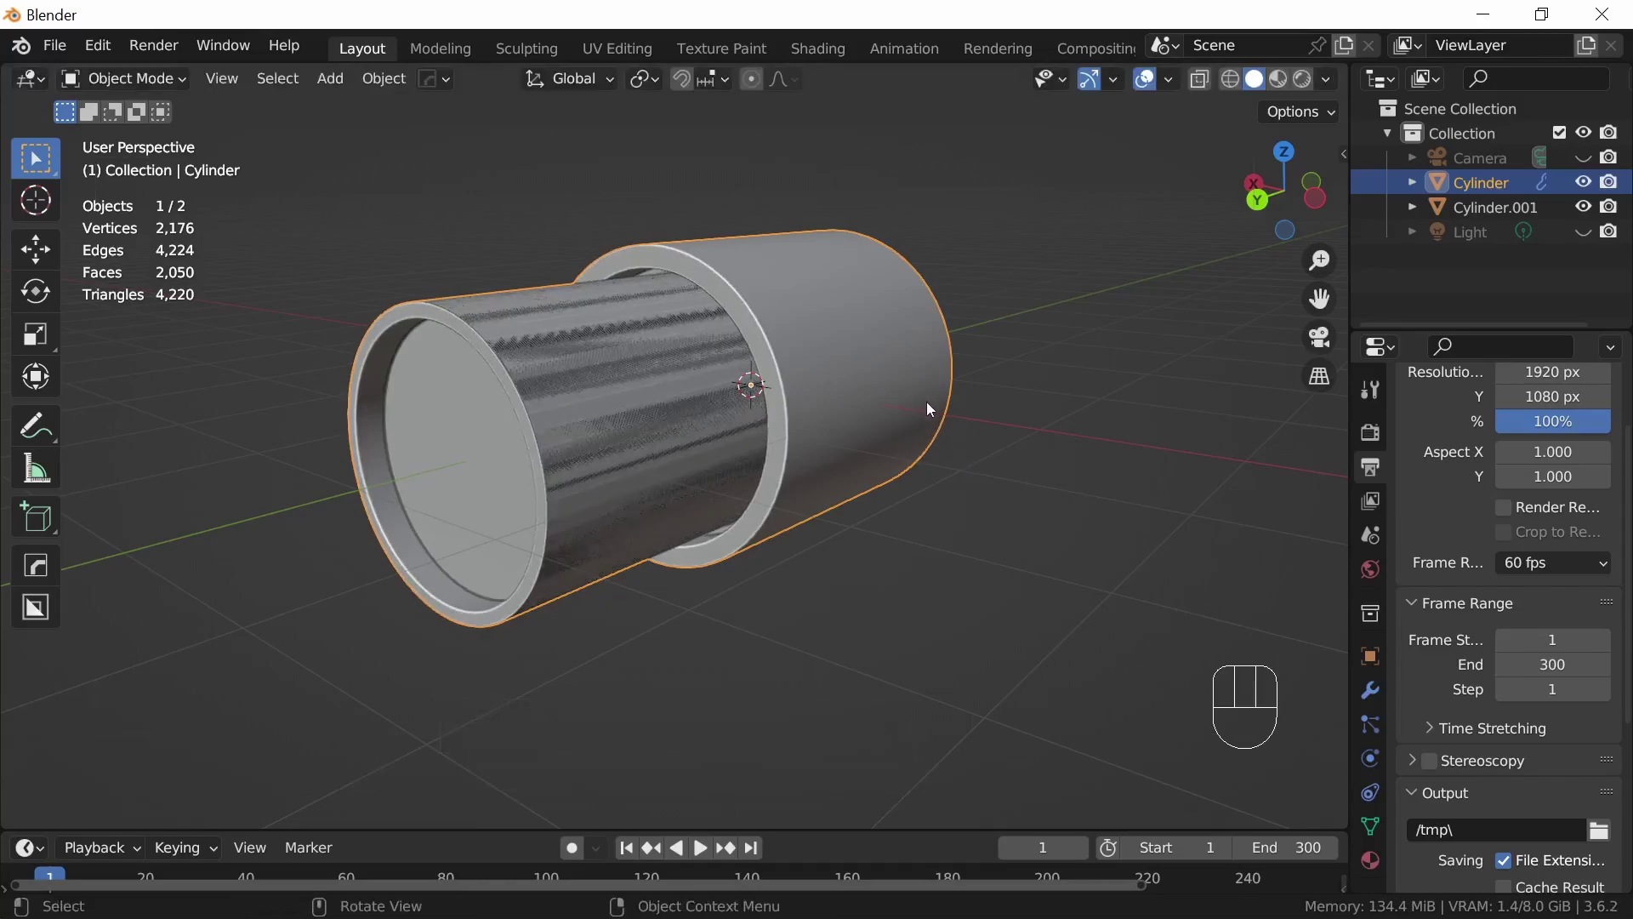
{"action": "key", "text": "q"}
{"action": "left_click", "coordinate": [910, 380]}
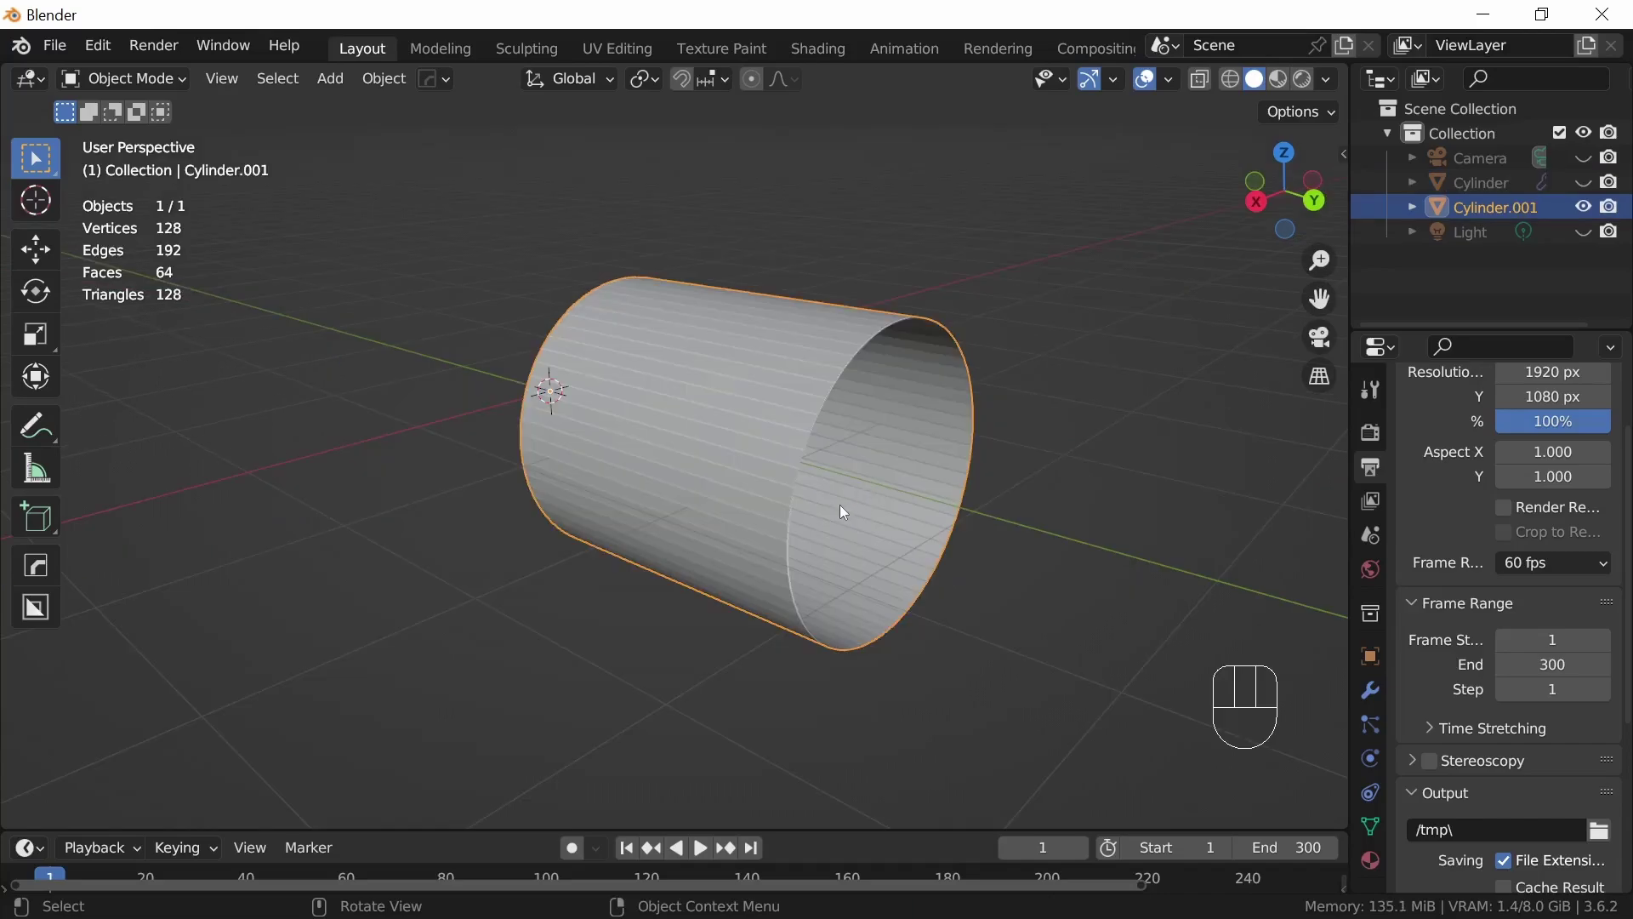
Cut 34 evenly spaced edge loops around the separated sleeve, leaving them unslid
{"action": "middle_click_drag", "start_coordinate": [845, 503], "coordinate": [955, 562]}
{"action": "key", "text": "Tab"}
{"action": "key", "text": "KP_3"}
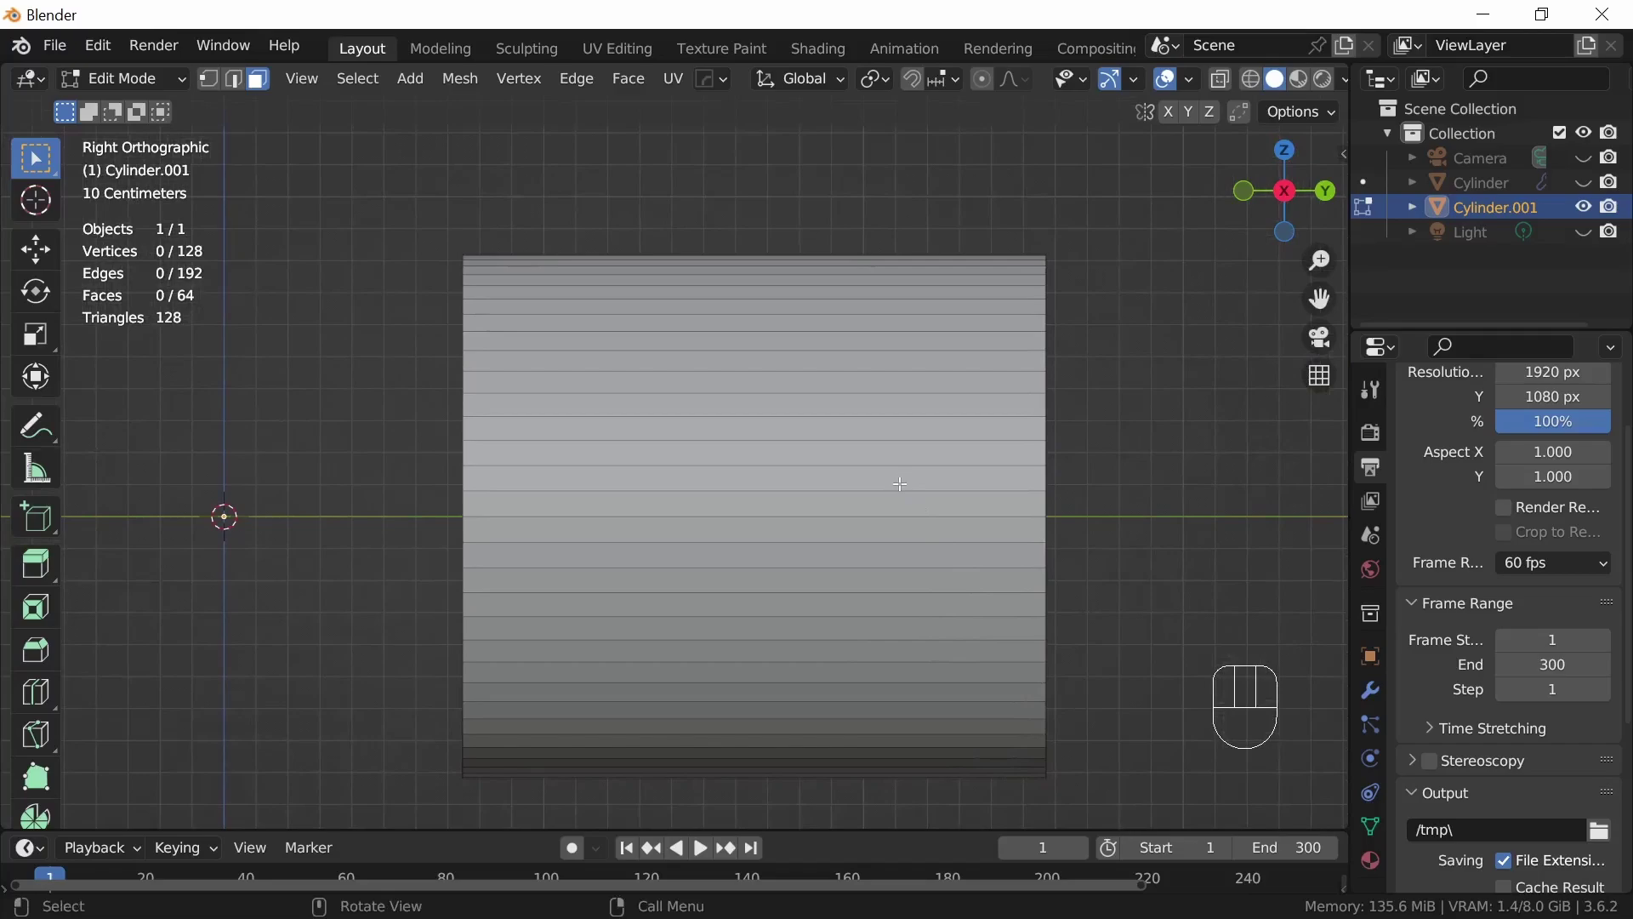
{"action": "key", "text": "ctrl+r"}
{"action": "scroll", "coordinate": [897, 489], "scroll_direction": "up", "scroll_amount": 20}
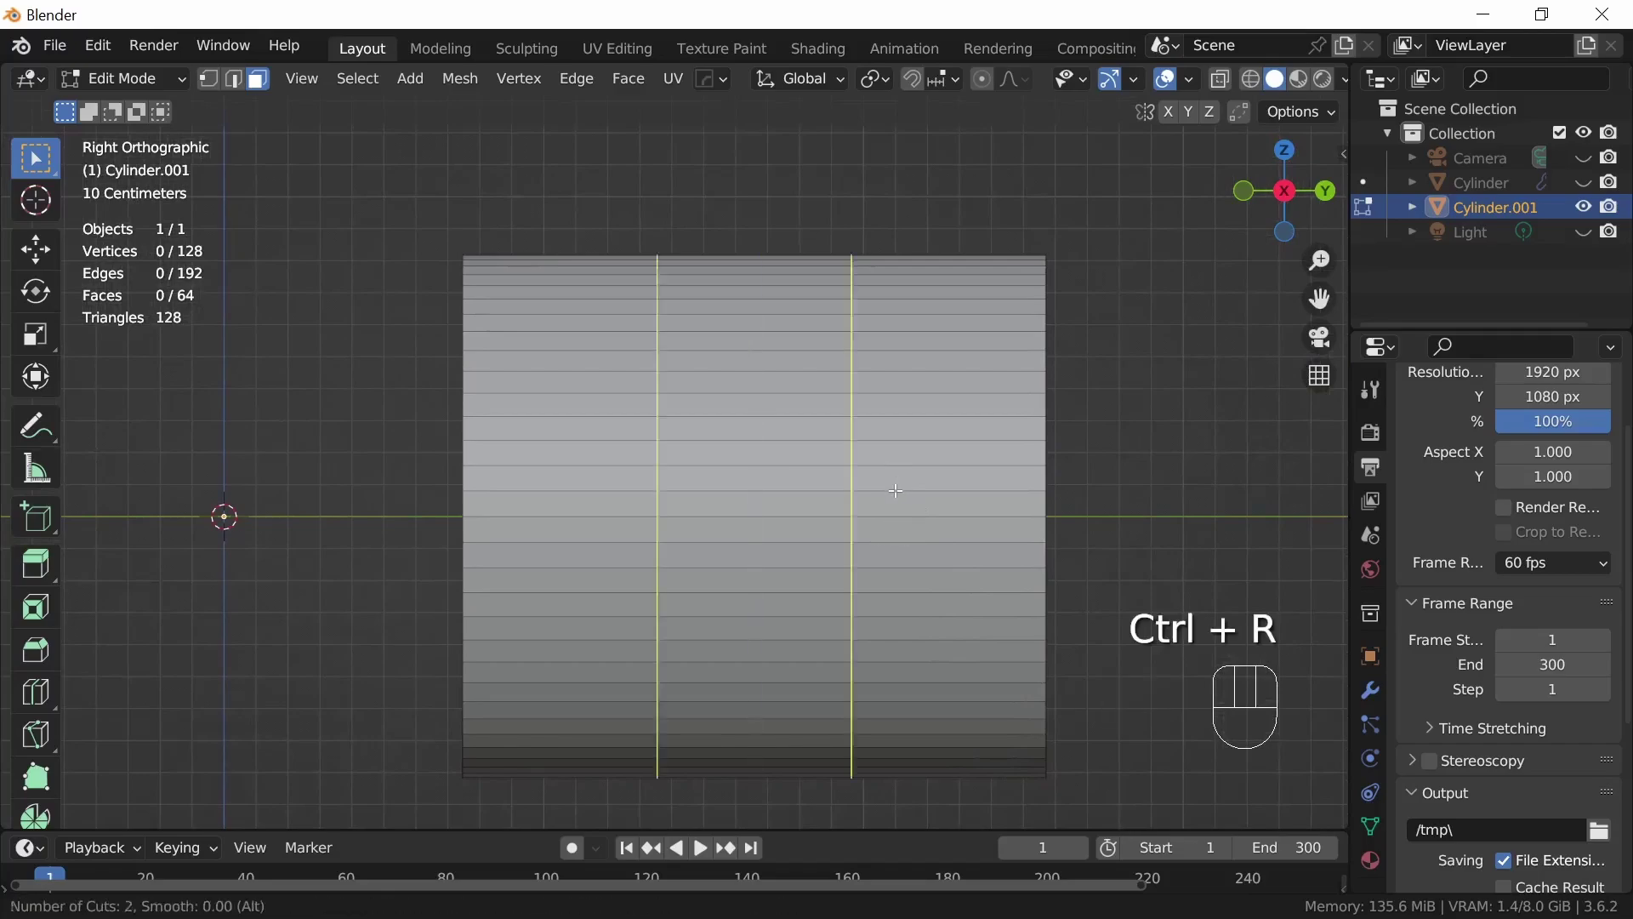
{"action": "scroll", "coordinate": [897, 492], "scroll_direction": "up", "scroll_amount": 11}
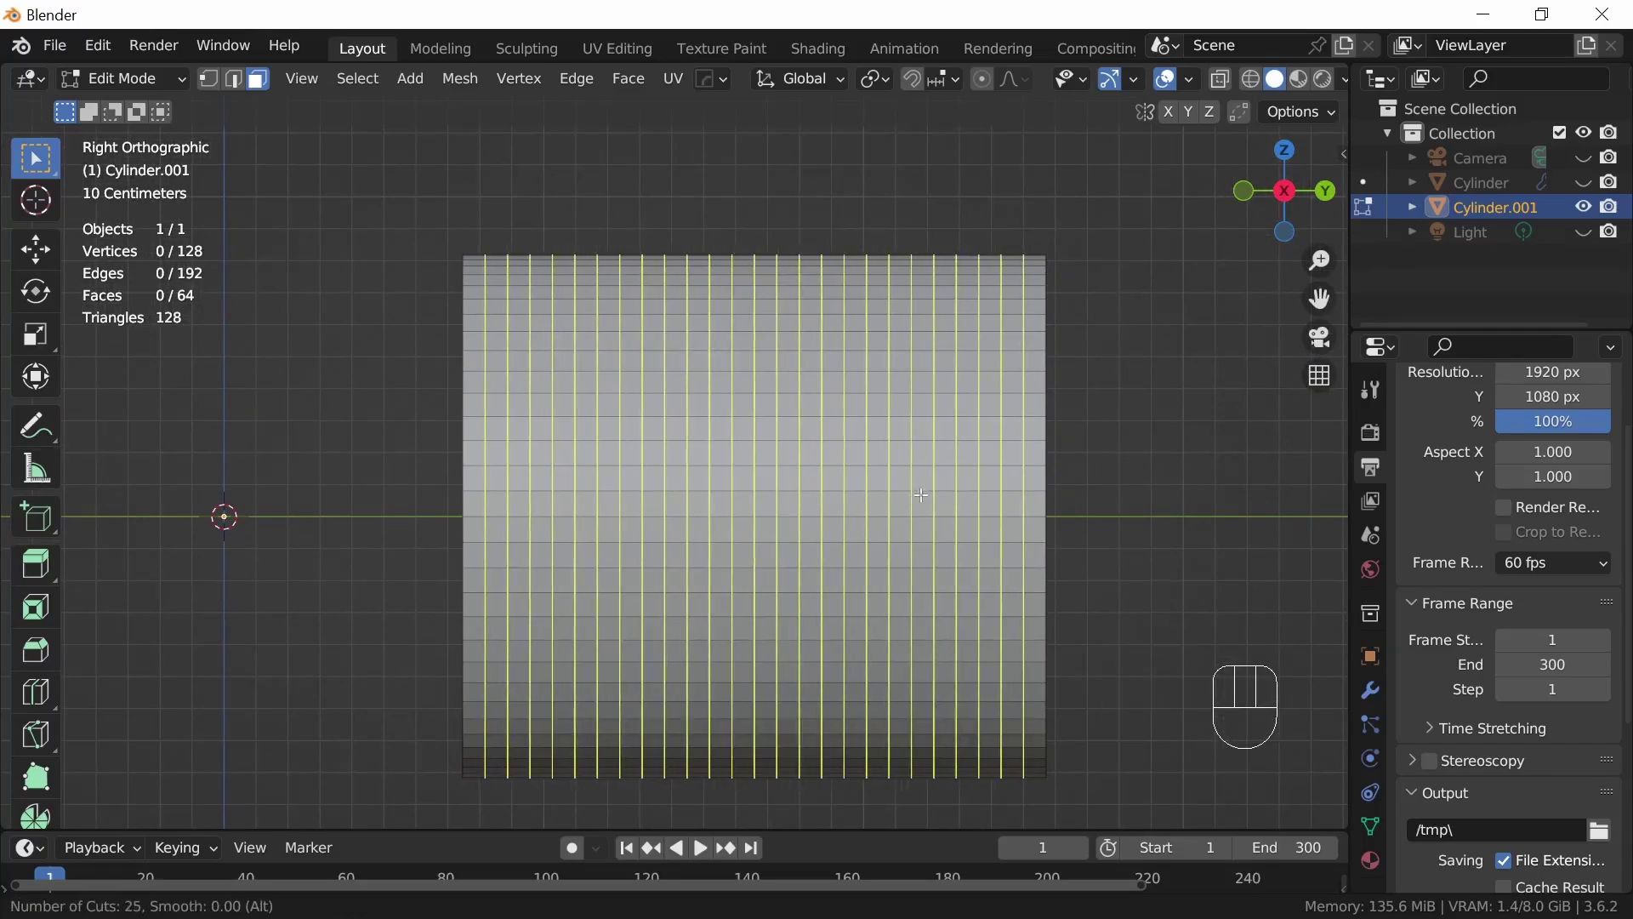
{"action": "scroll", "coordinate": [969, 502], "scroll_direction": "up", "scroll_amount": 1}
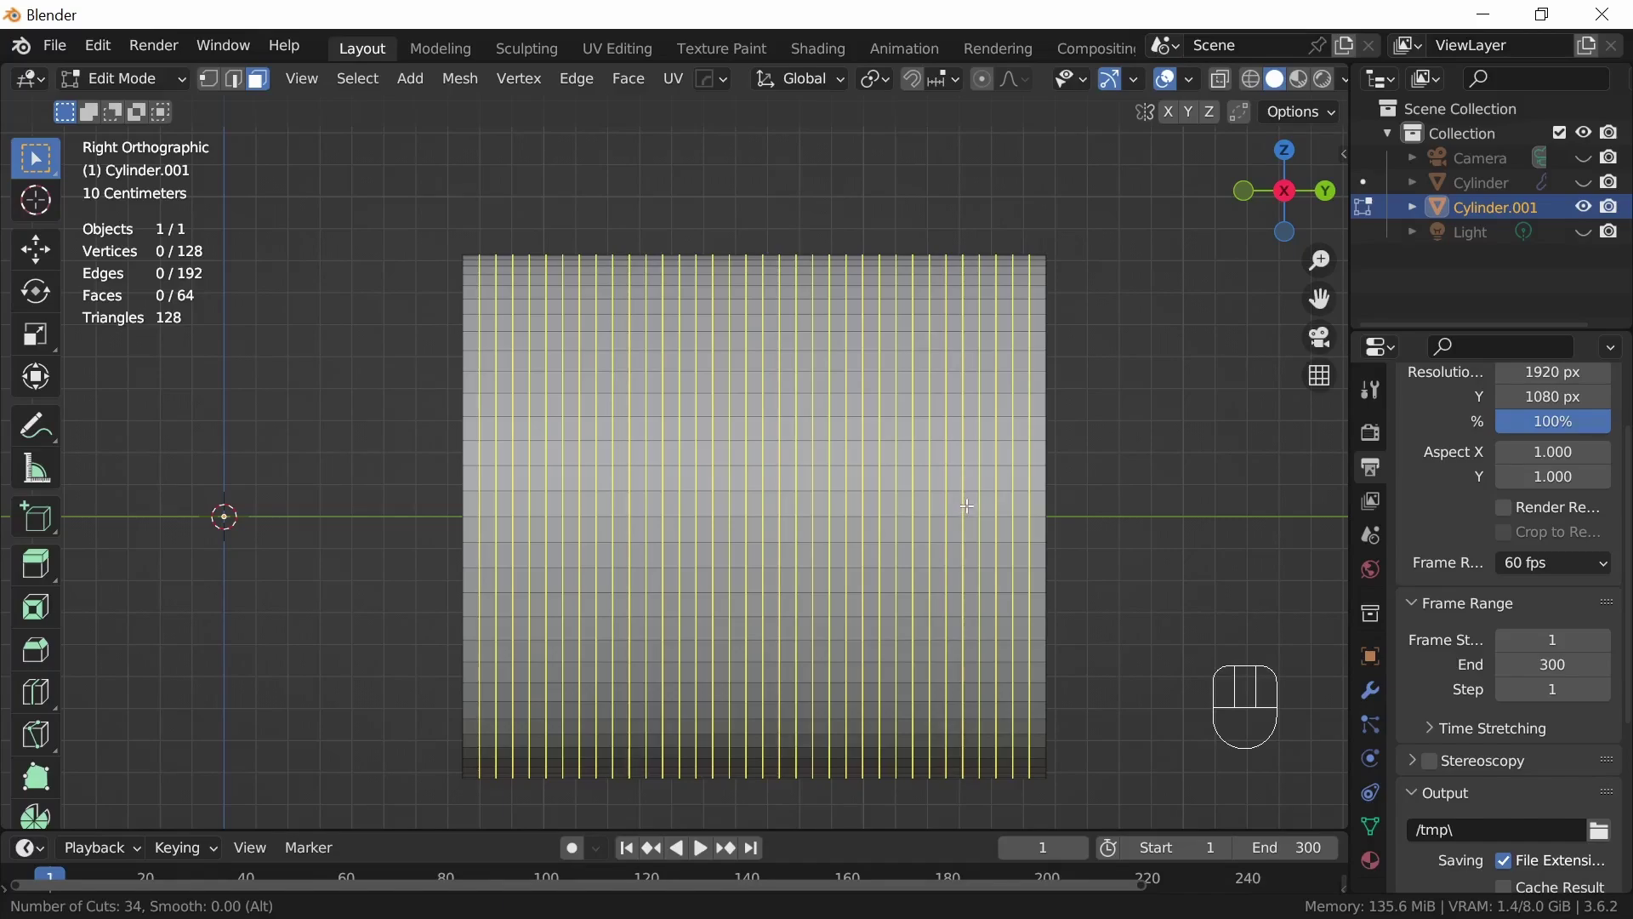
{"action": "left_click", "coordinate": [968, 507]}
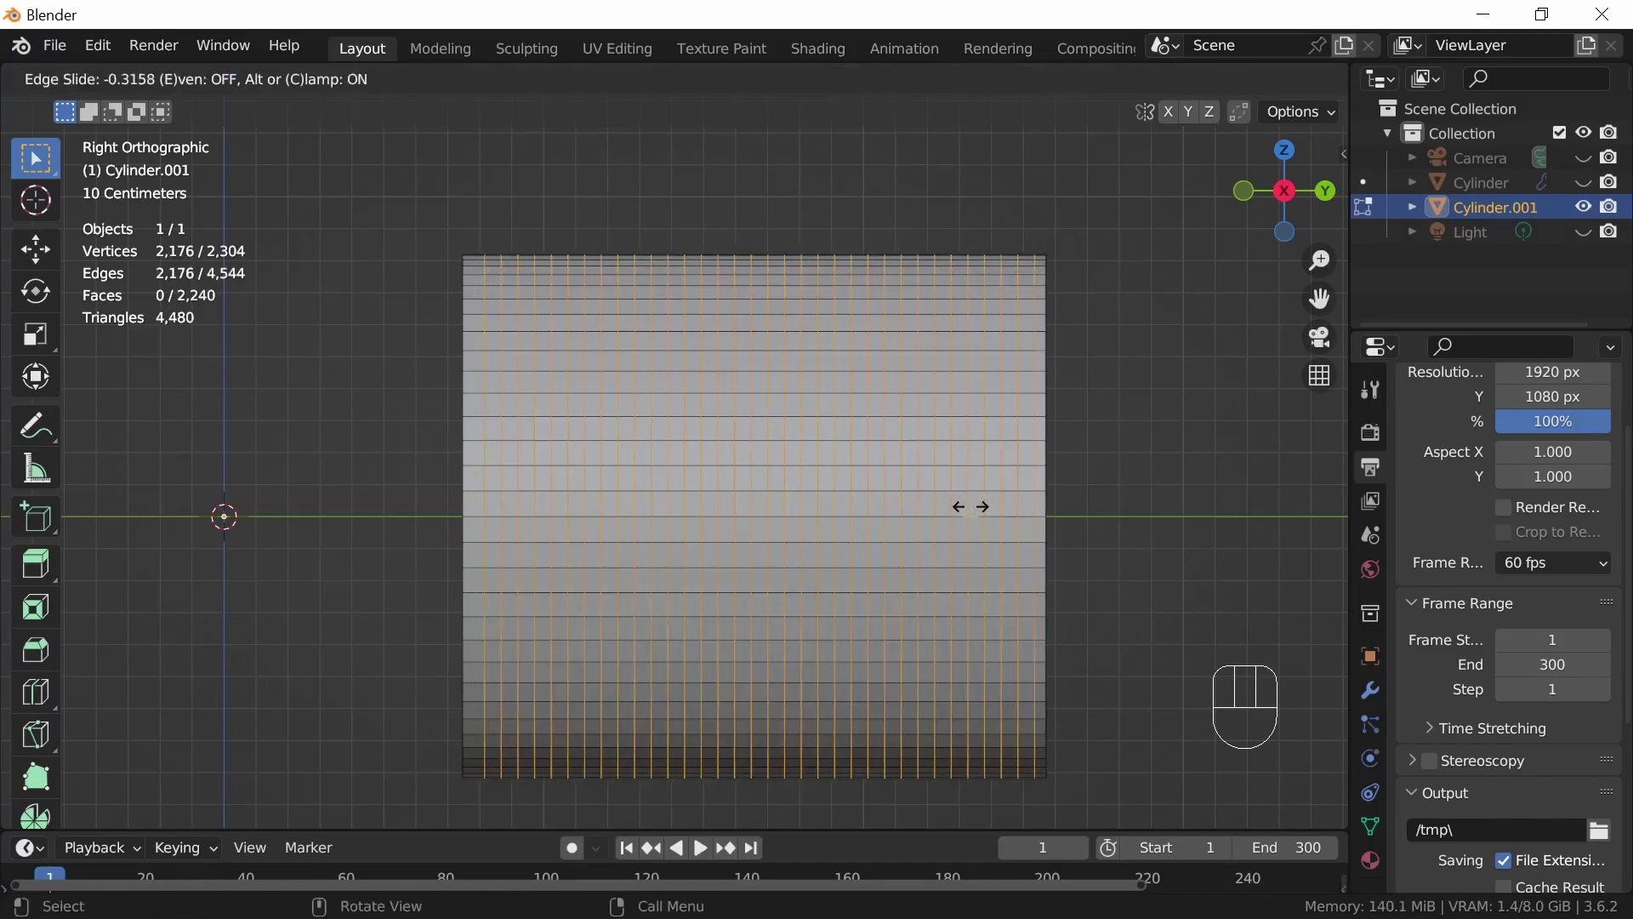
{"action": "right_click", "coordinate": [966, 503]}
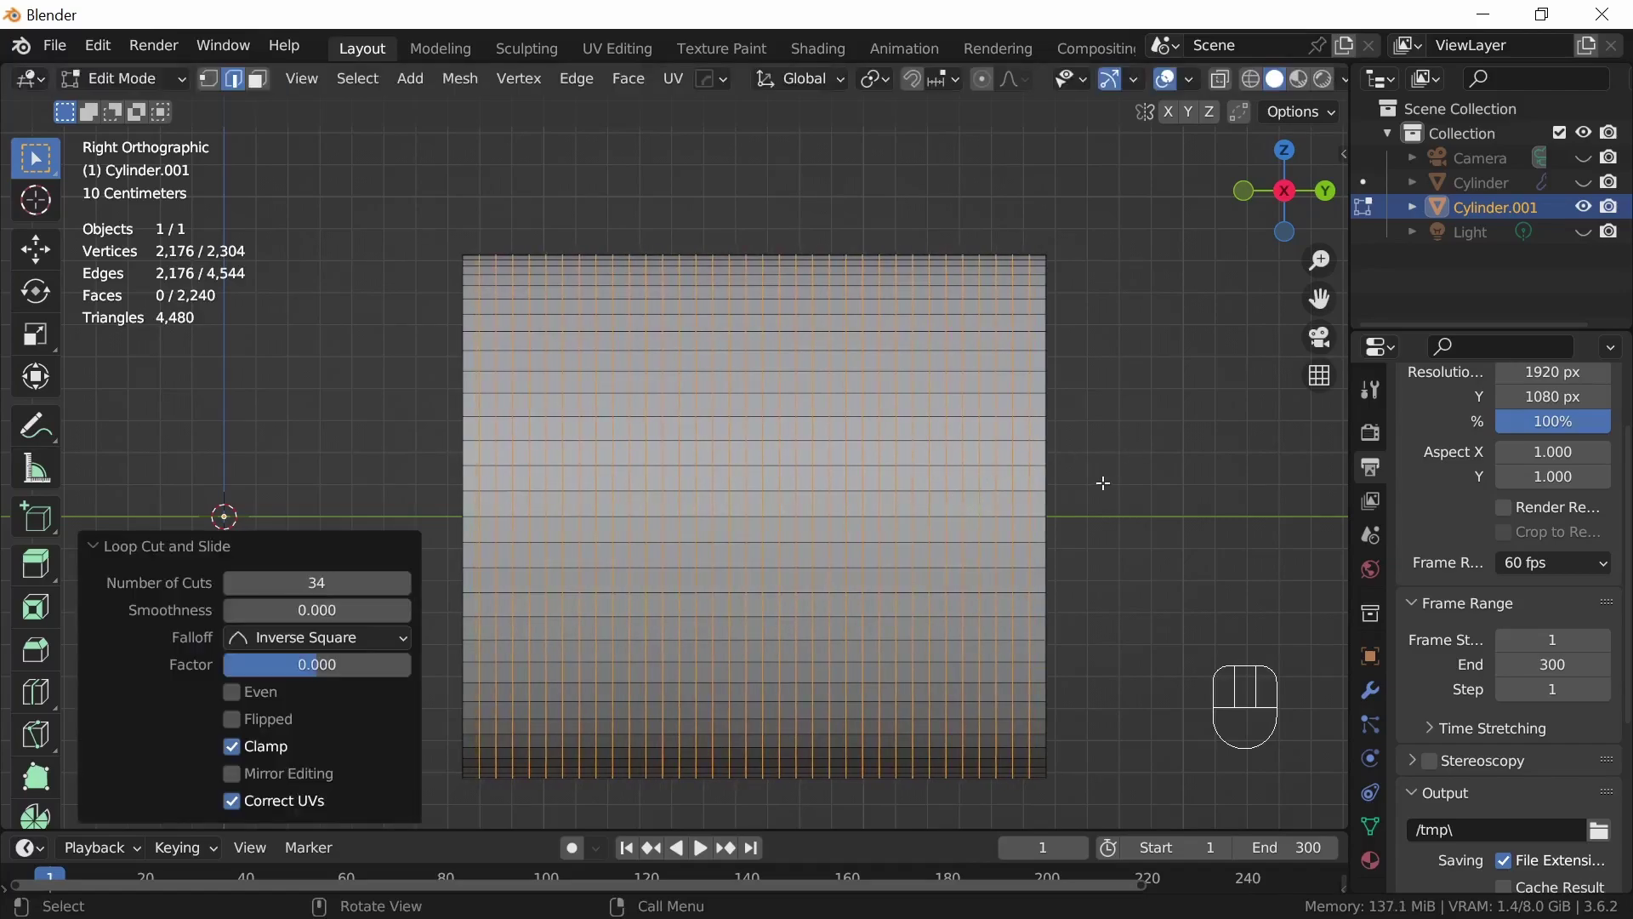
Select the whole sleeve mesh and extrude its faces individually in place with zero offset
{"action": "middle_click_drag", "start_coordinate": [1103, 484], "coordinate": [942, 511]}
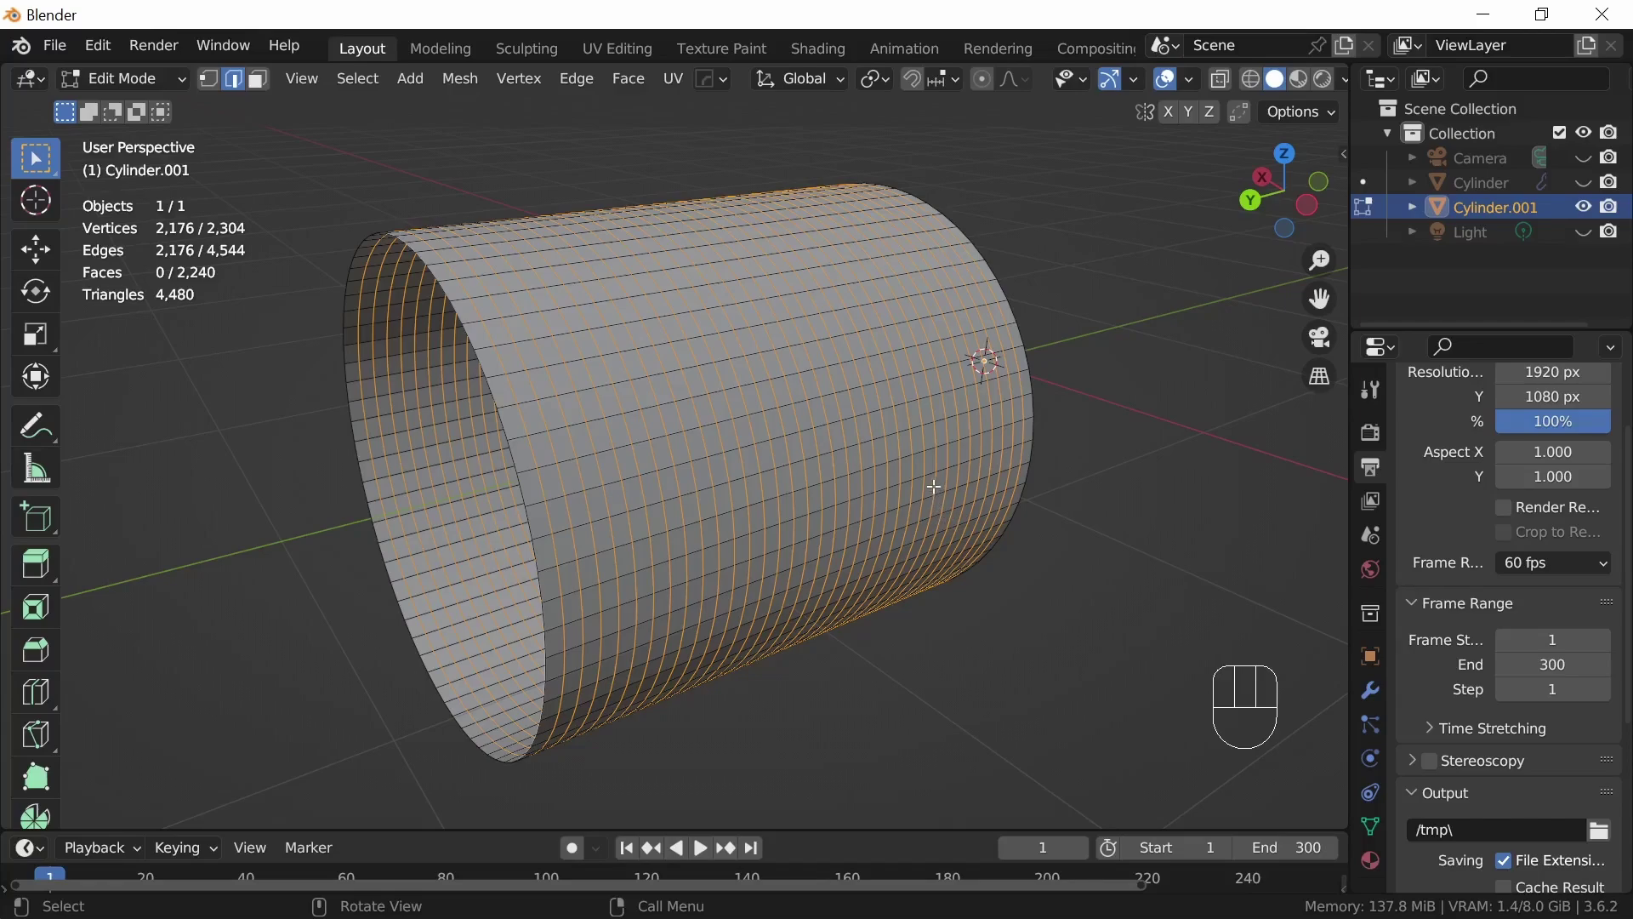
{"action": "key", "text": "a"}
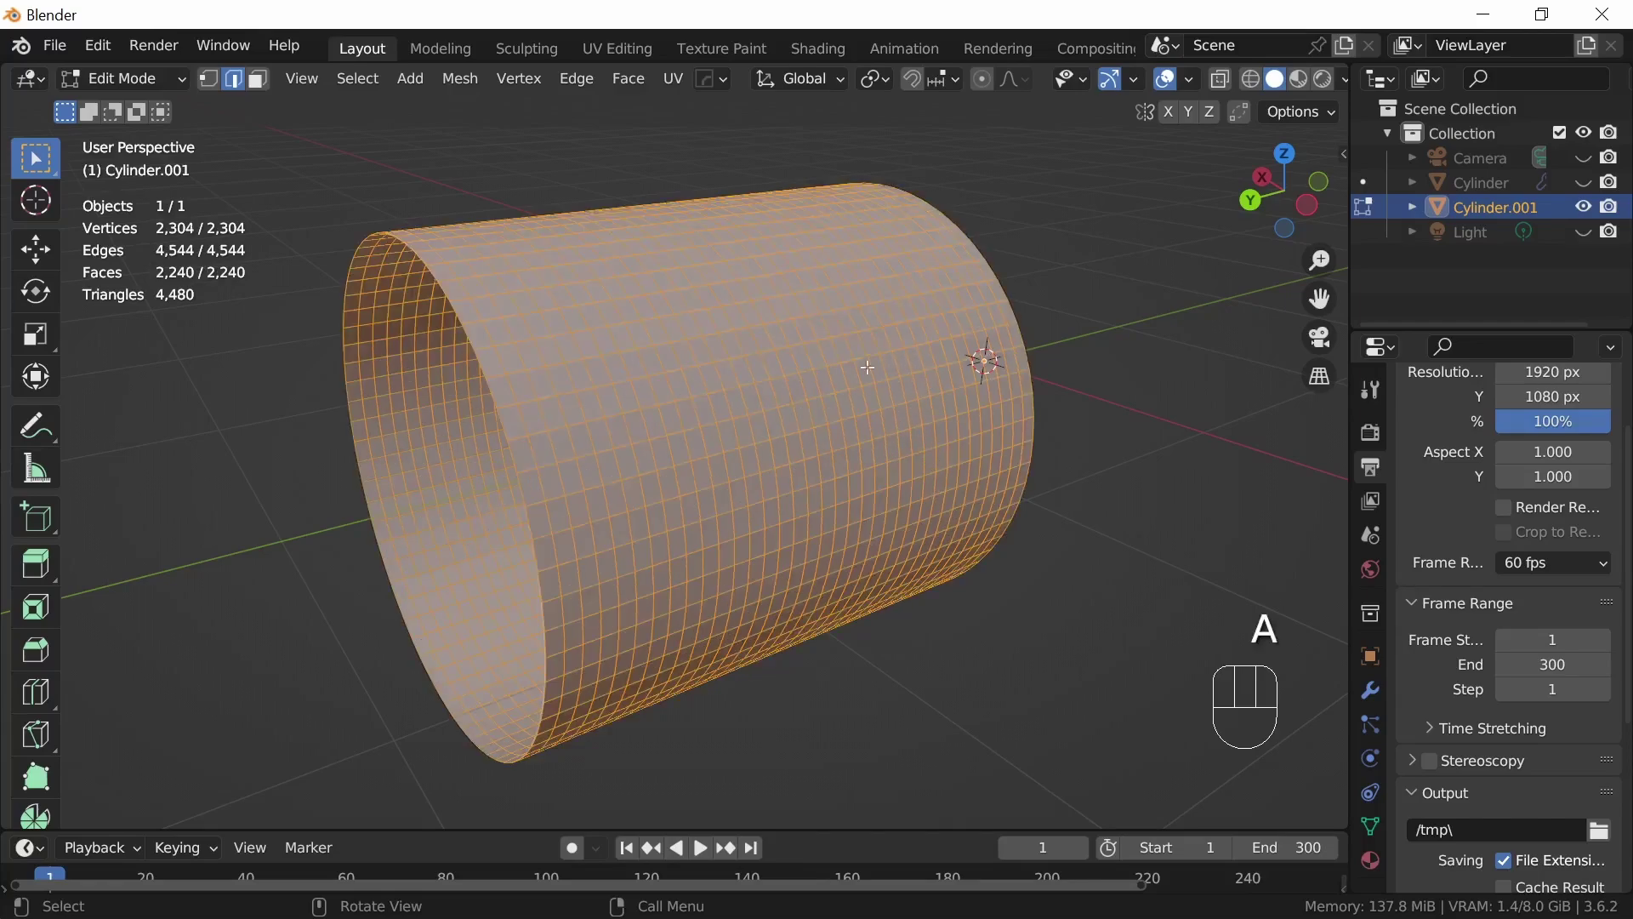
{"action": "left_click", "coordinate": [646, 80]}
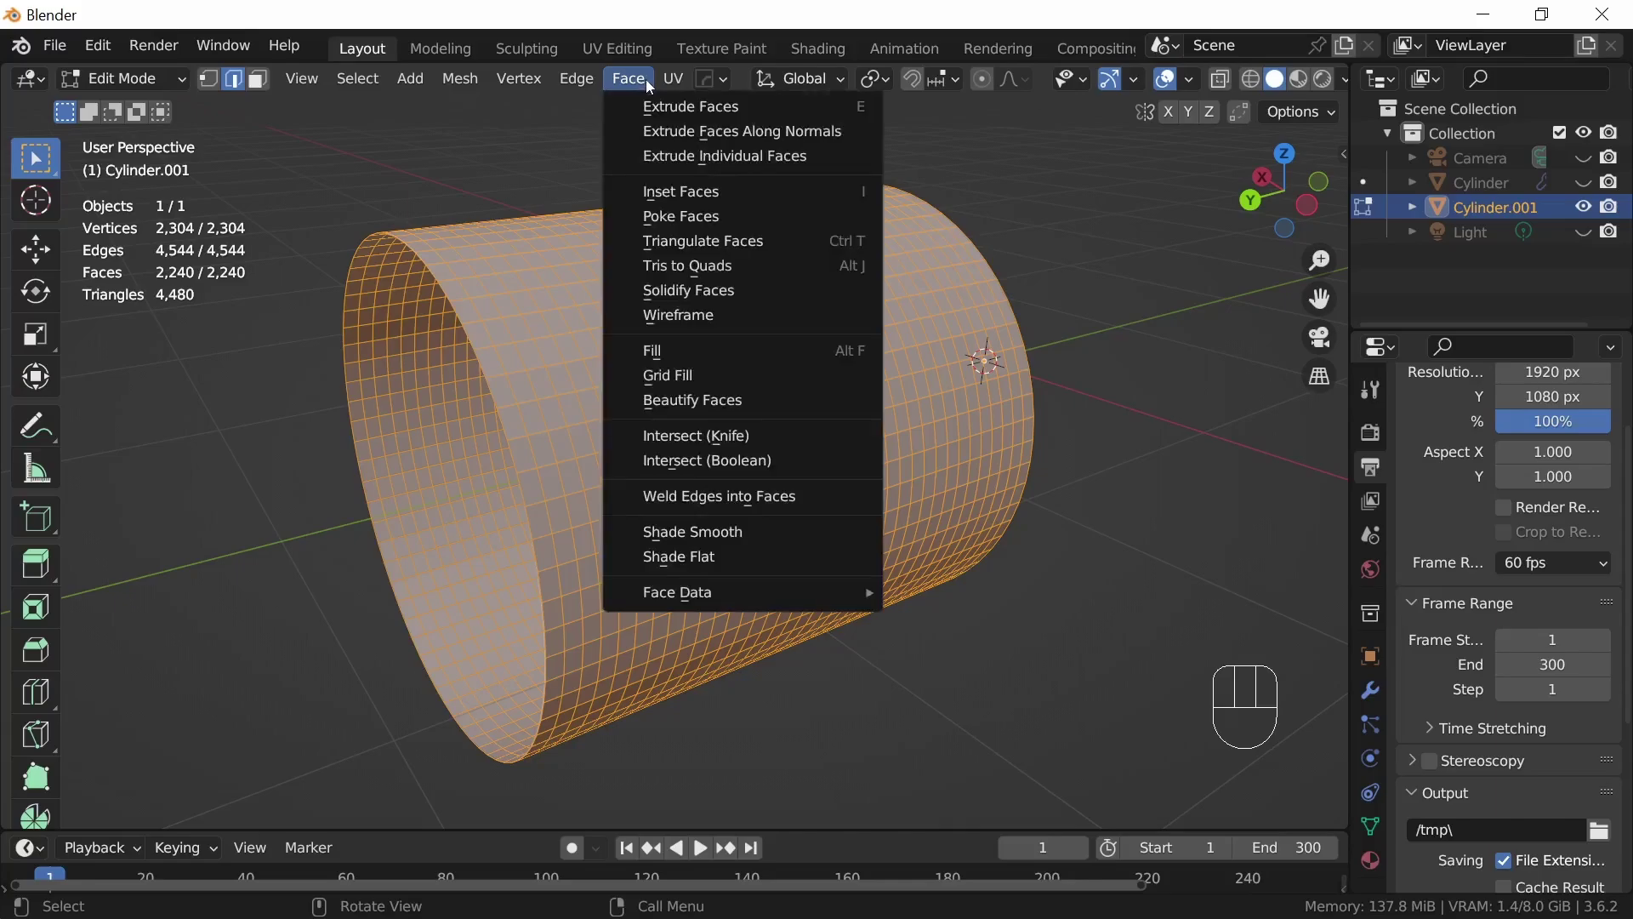
{"action": "left_click", "coordinate": [814, 155]}
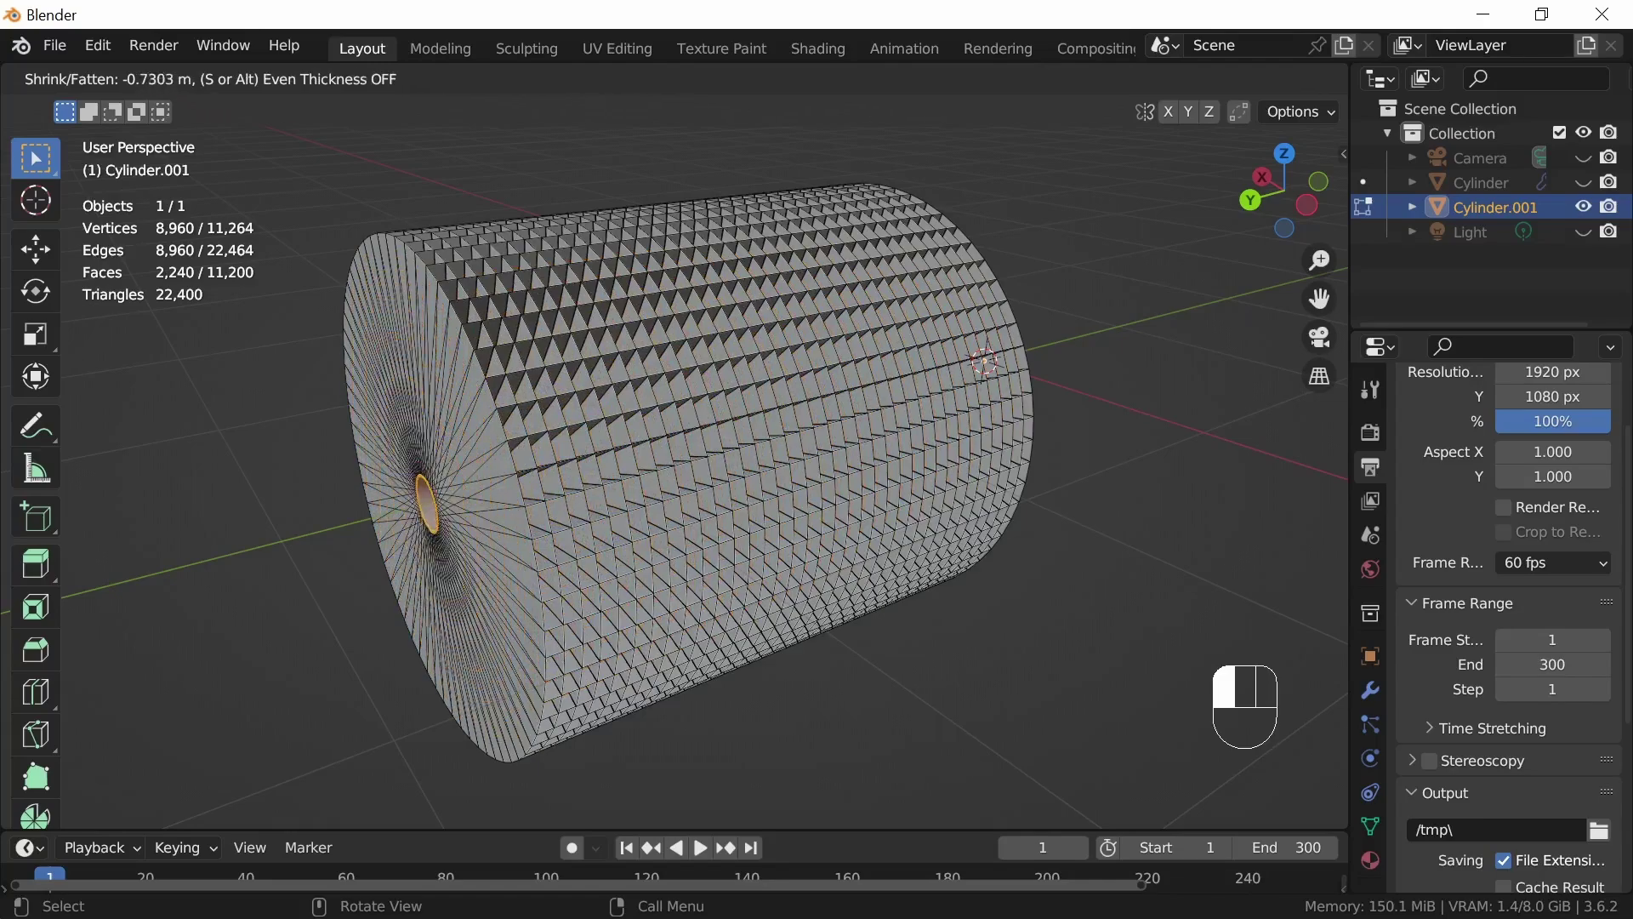
{"action": "key", "text": "Escape"}
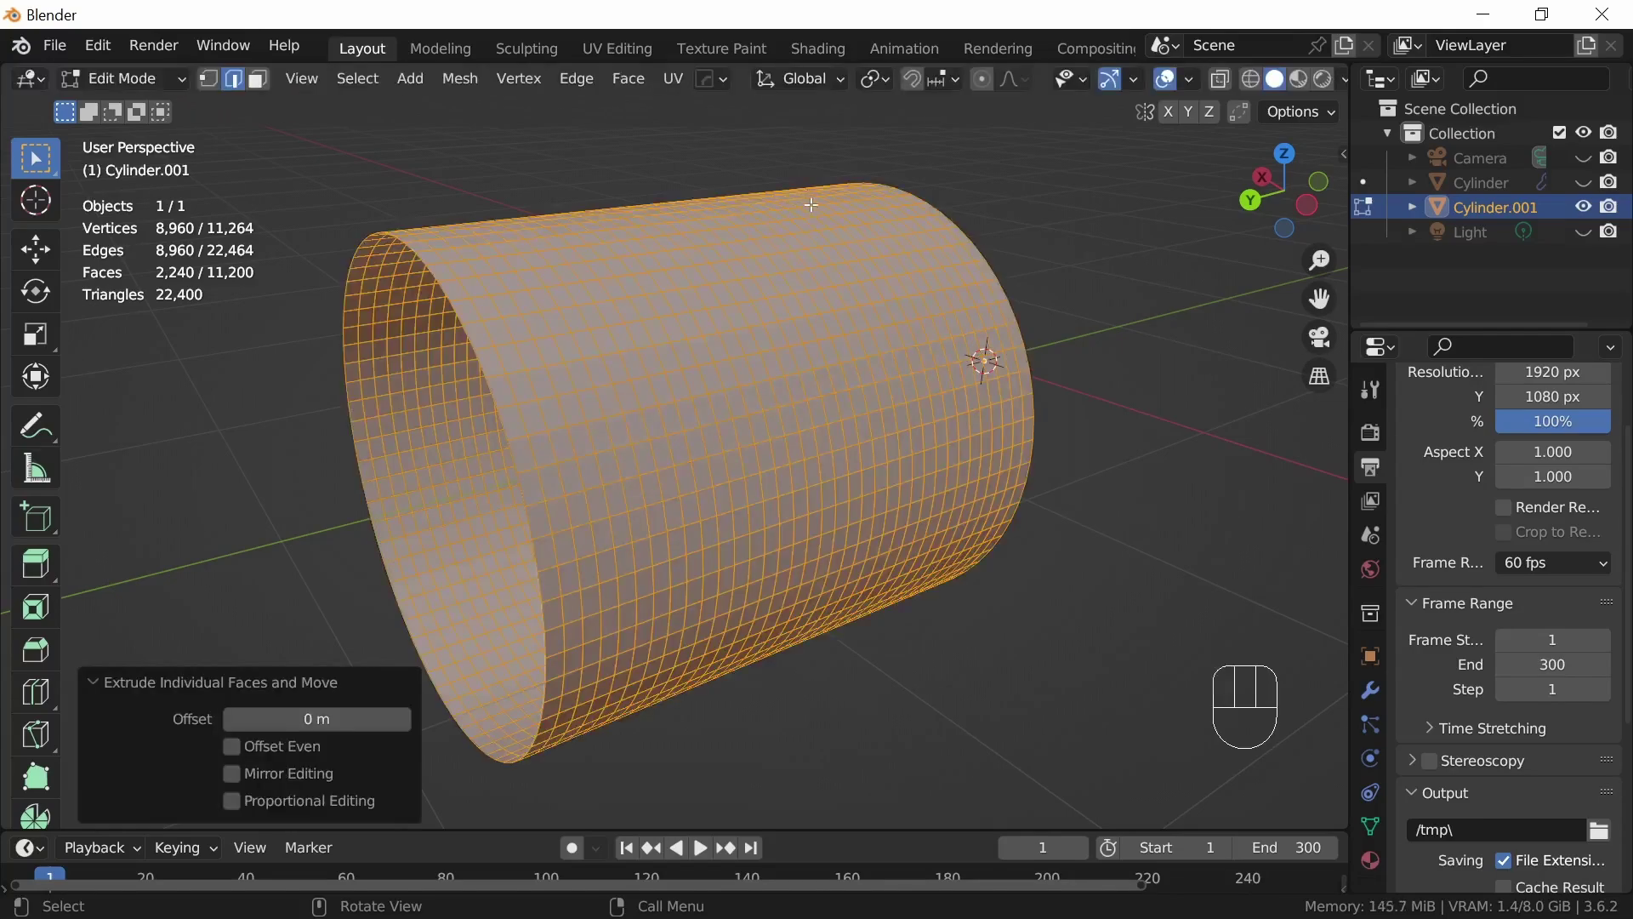
Set the transform pivot to Individual Origins and scale each extruded sleeve face to about 0.656
{"action": "middle_click_drag", "start_coordinate": [876, 367], "coordinate": [995, 438]}
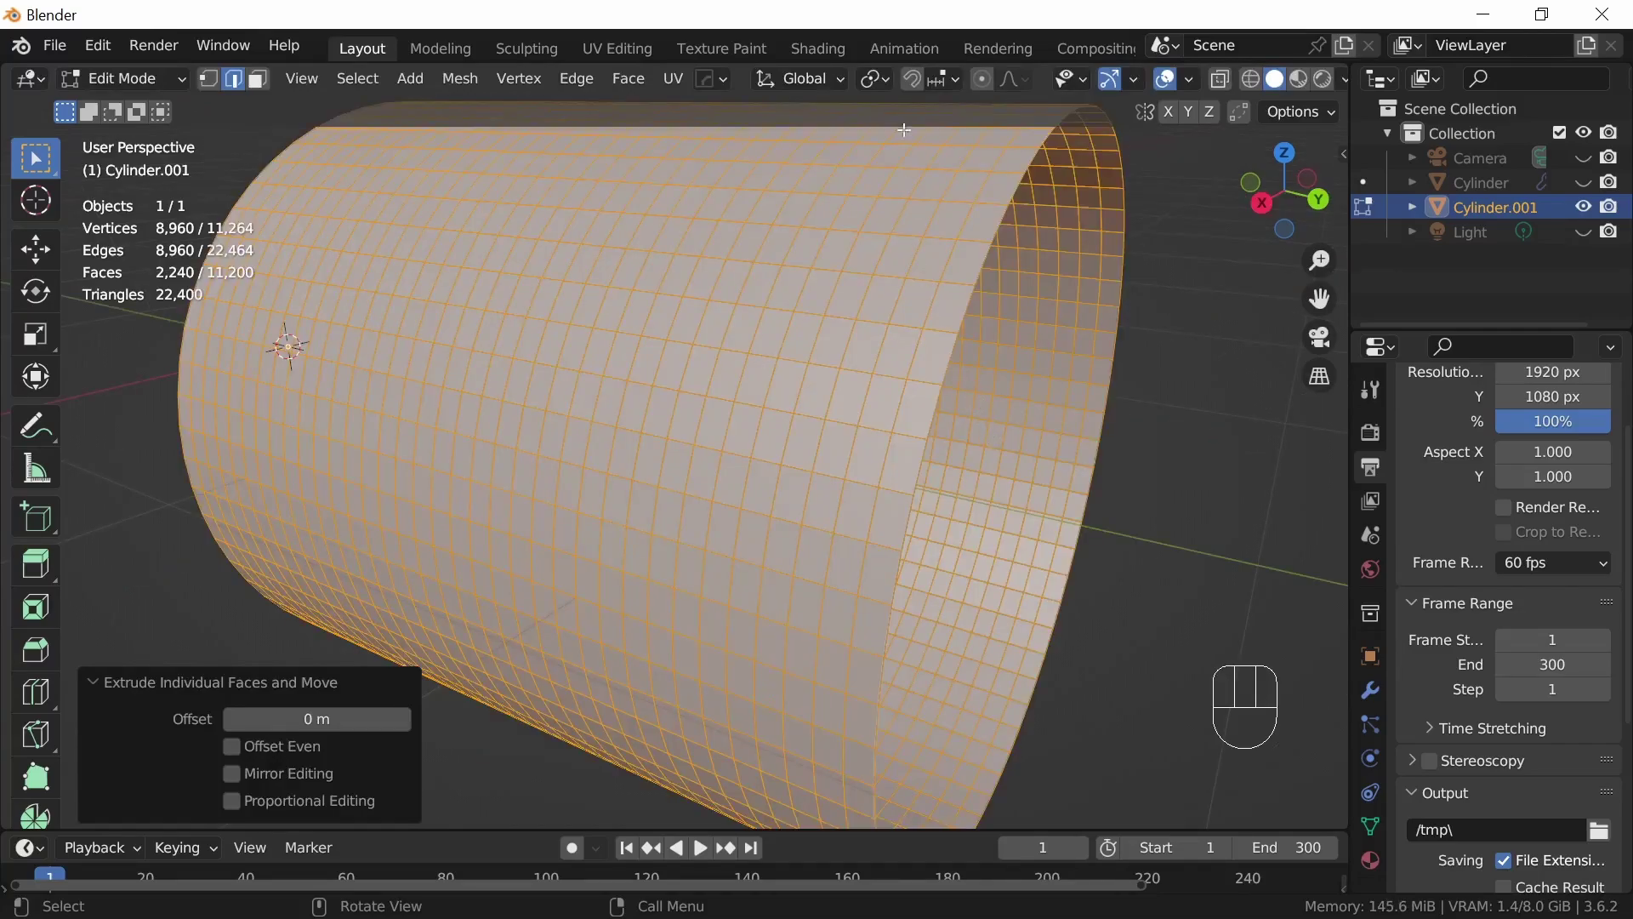
{"action": "left_click_drag", "start_coordinate": [886, 79], "coordinate": [985, 194]}
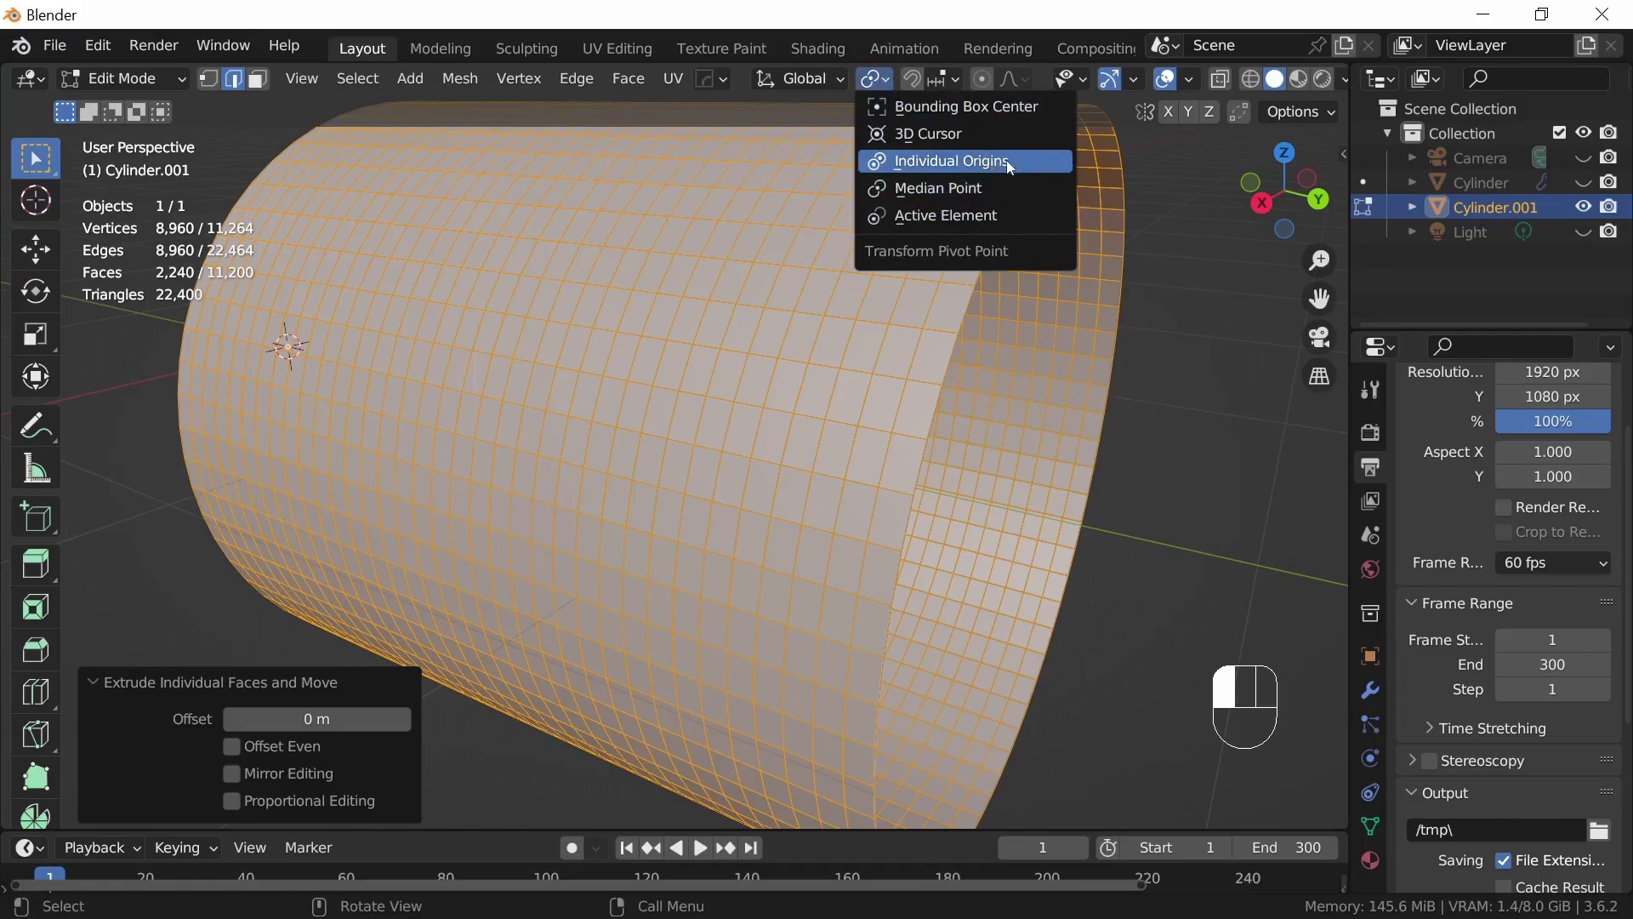
{"action": "left_click", "coordinate": [1002, 160]}
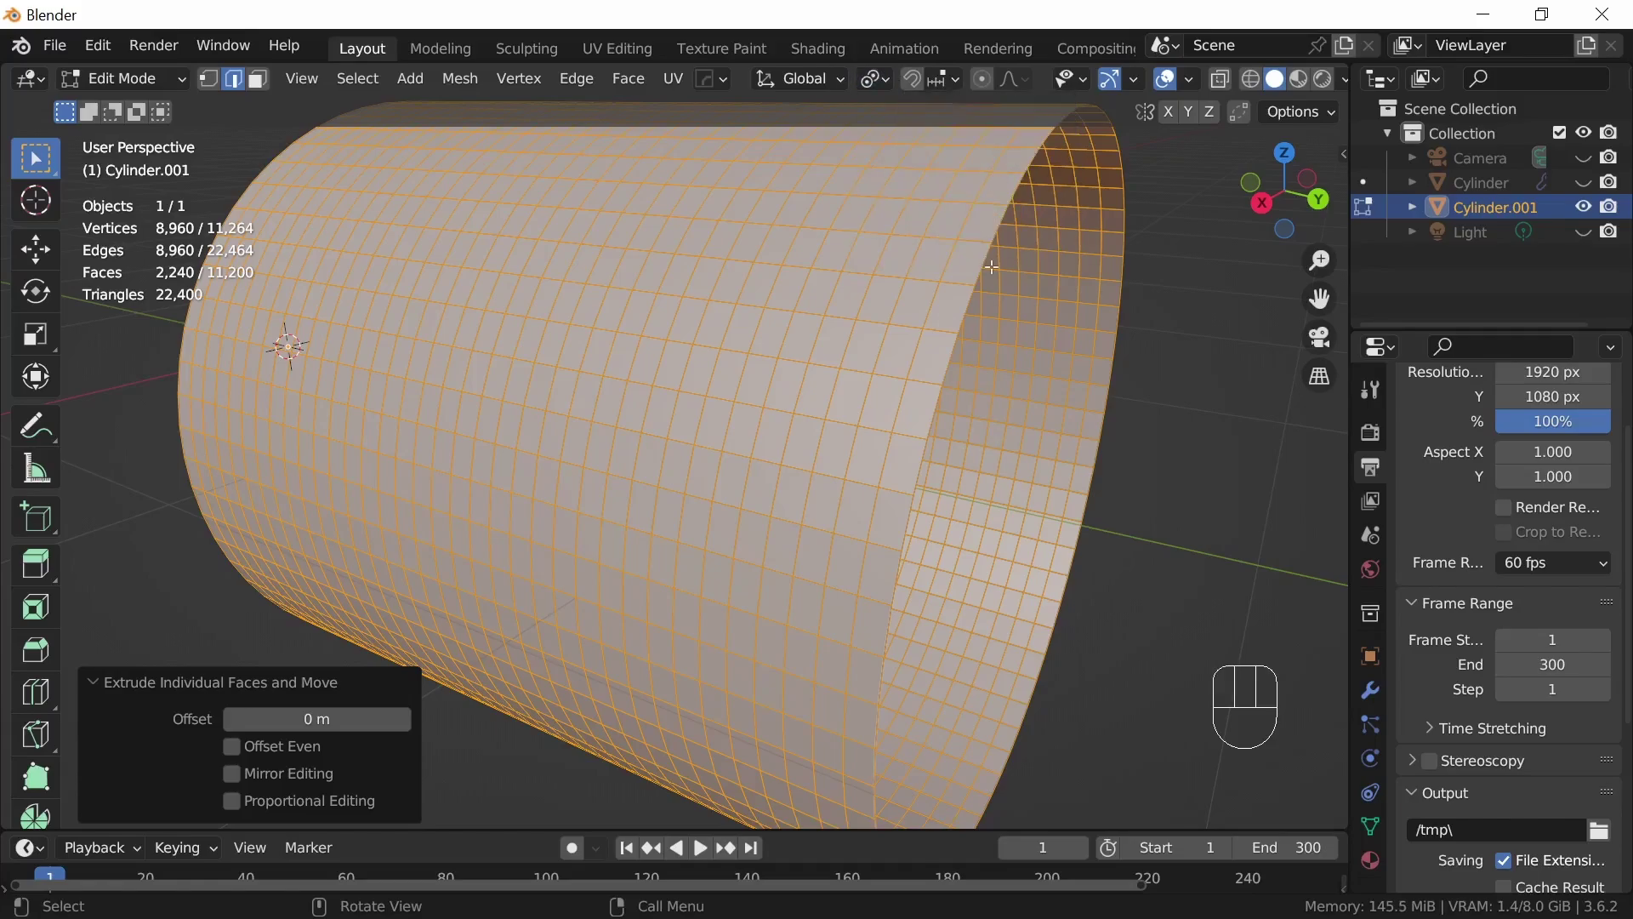
{"action": "key", "text": "s"}
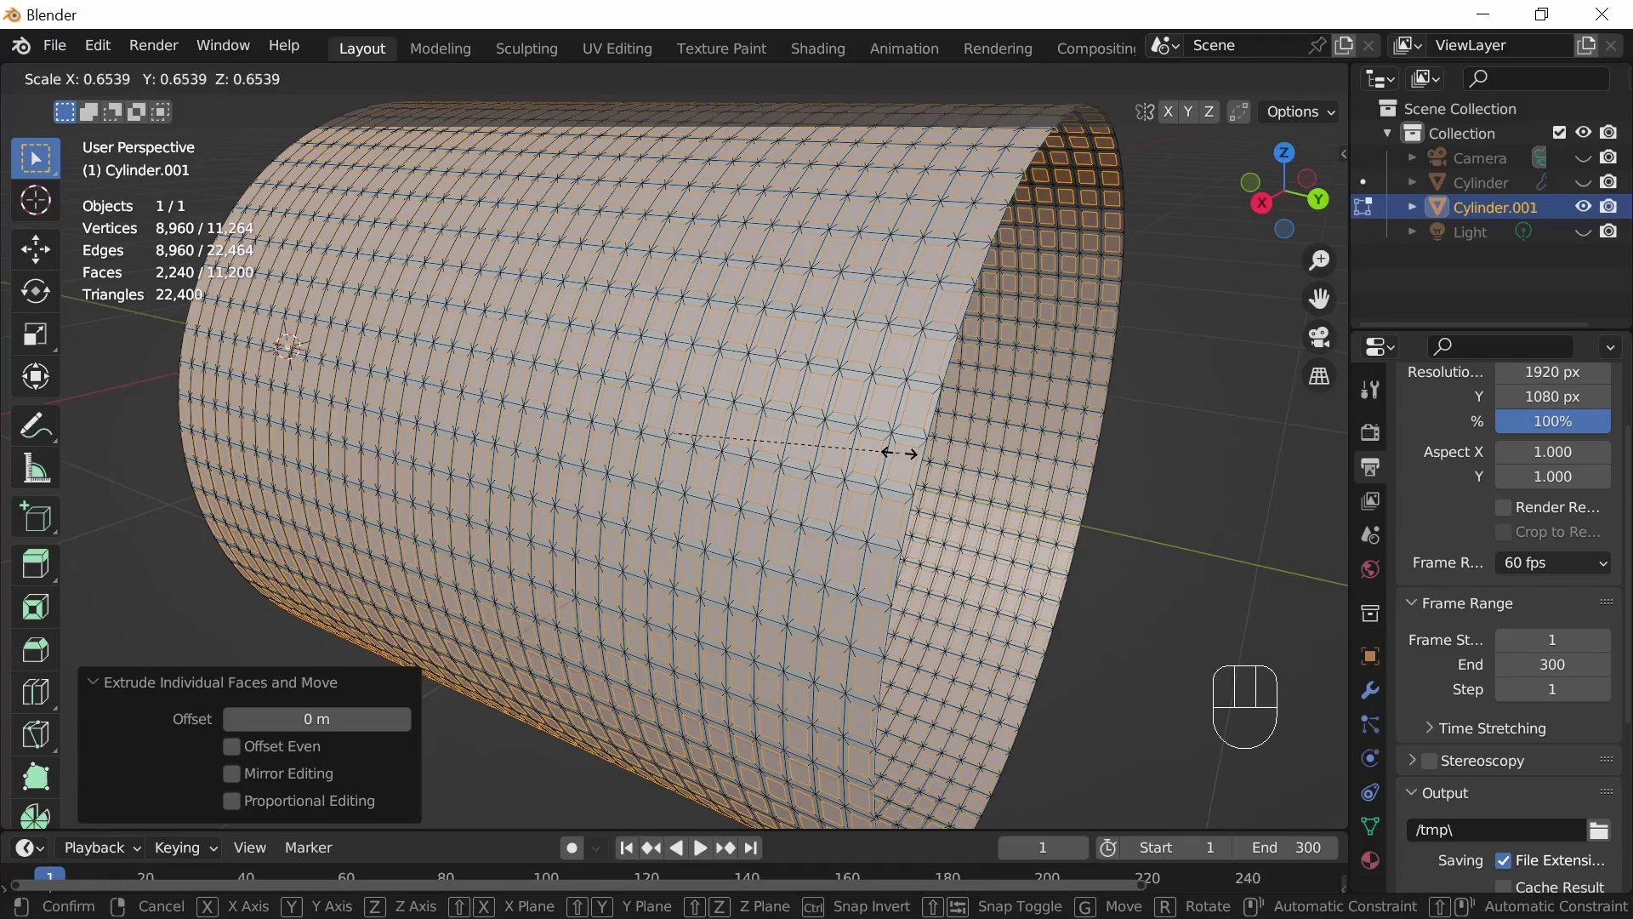
{"action": "left_click", "coordinate": [901, 451]}
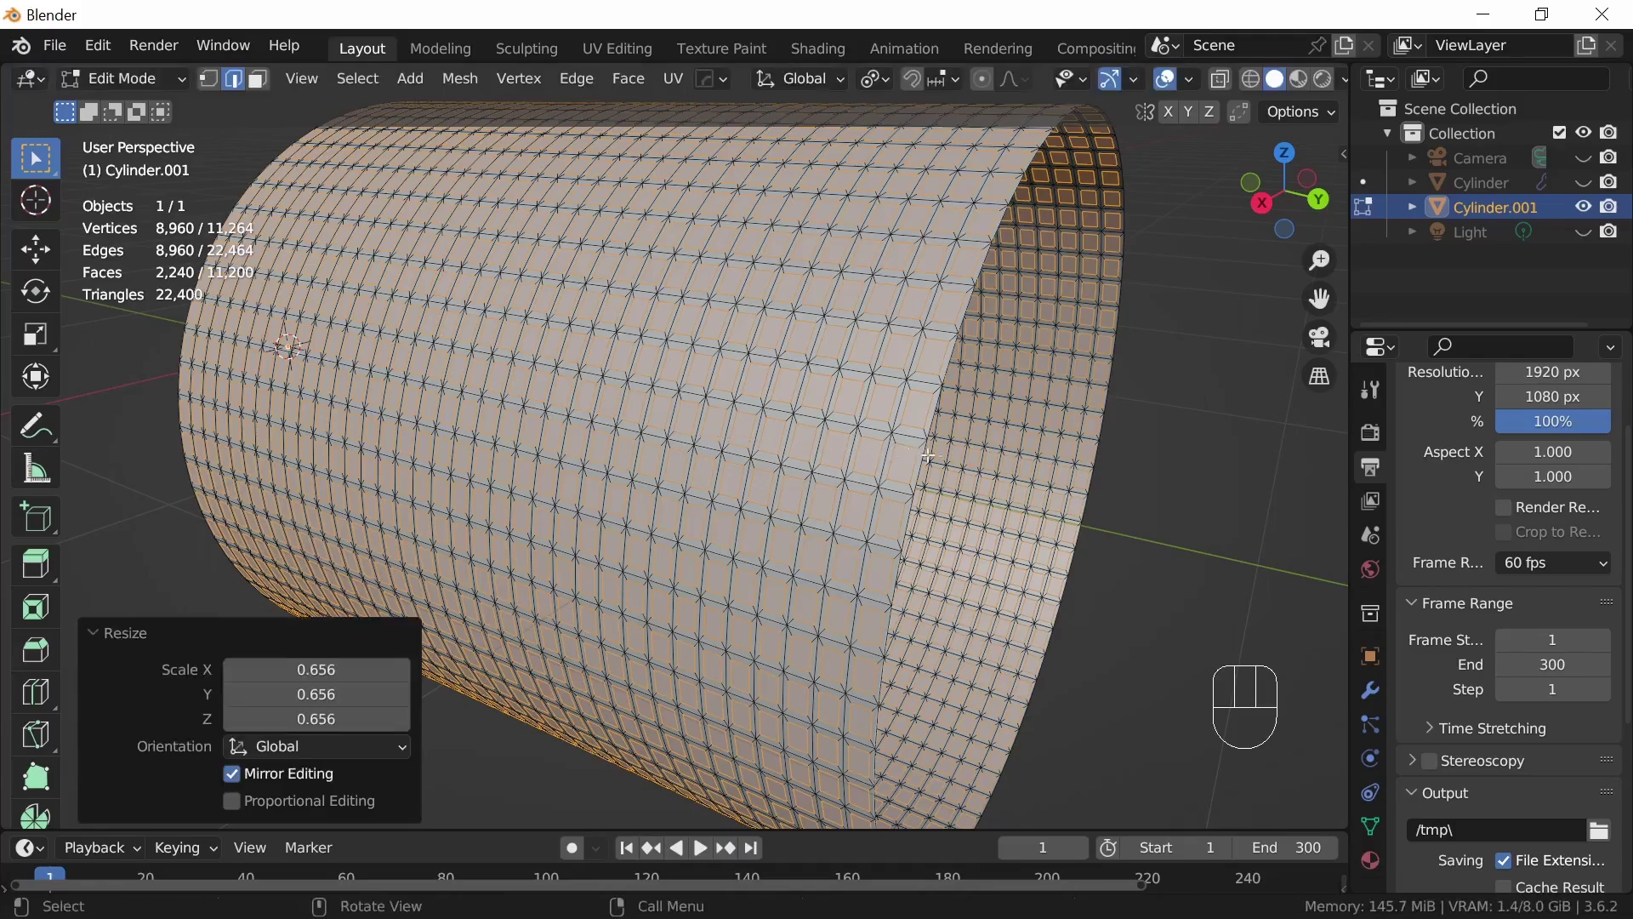
Push the scaled faces outward along their normals by about 0.026 m, then return to the full scene in Object Mode
{"action": "middle_click_drag", "start_coordinate": [993, 475], "coordinate": [940, 435]}
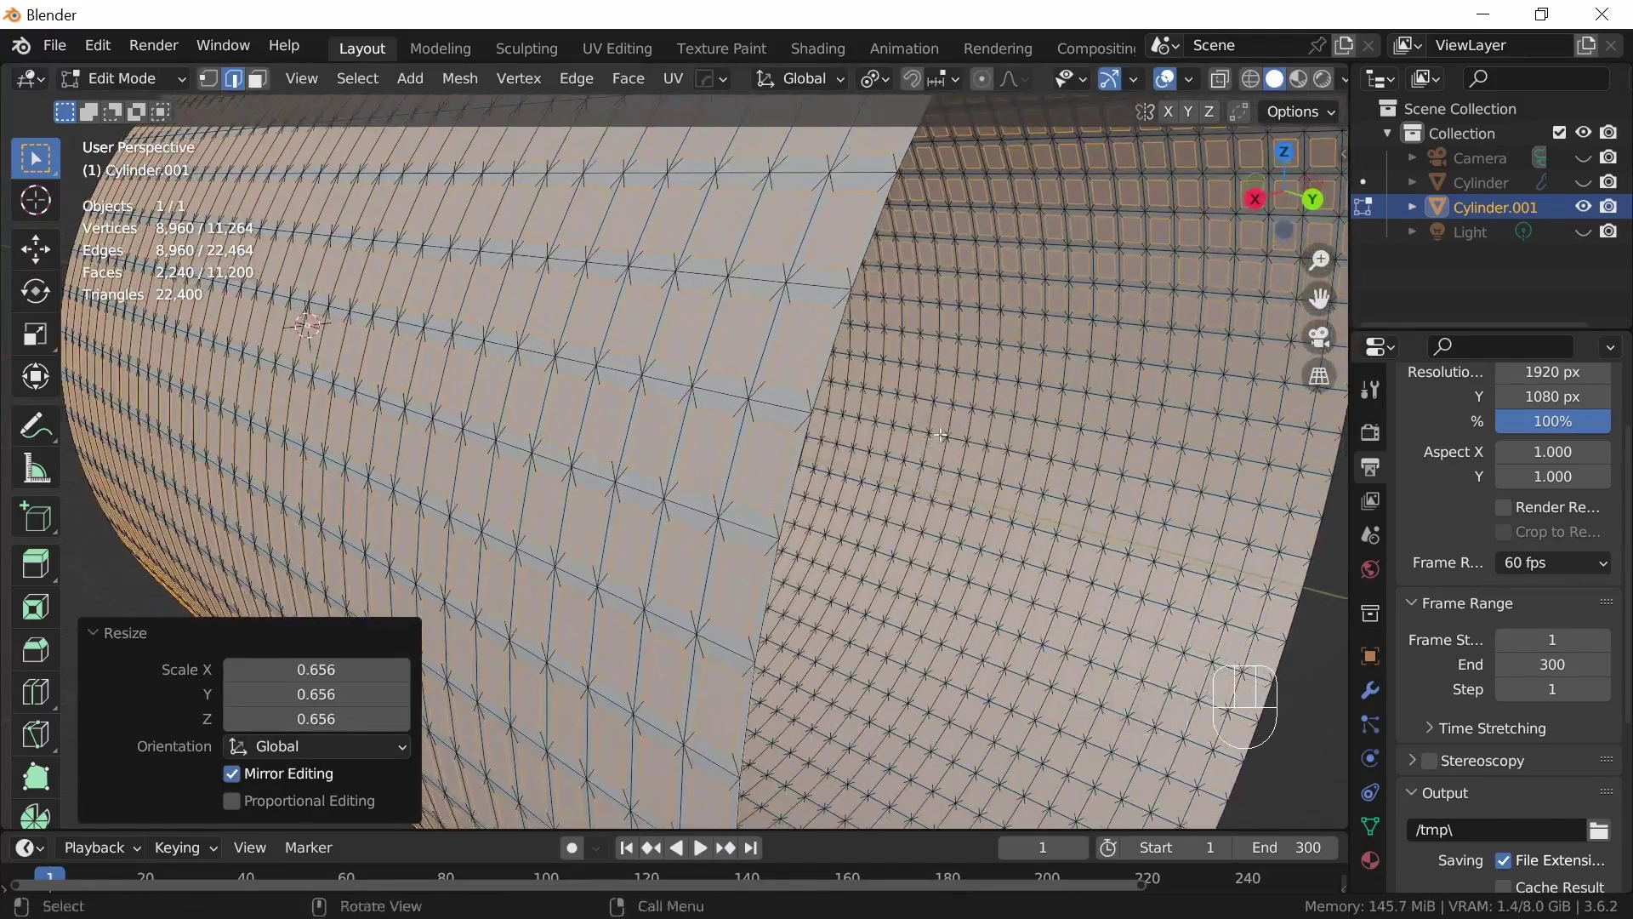
{"action": "key", "text": "alt+s"}
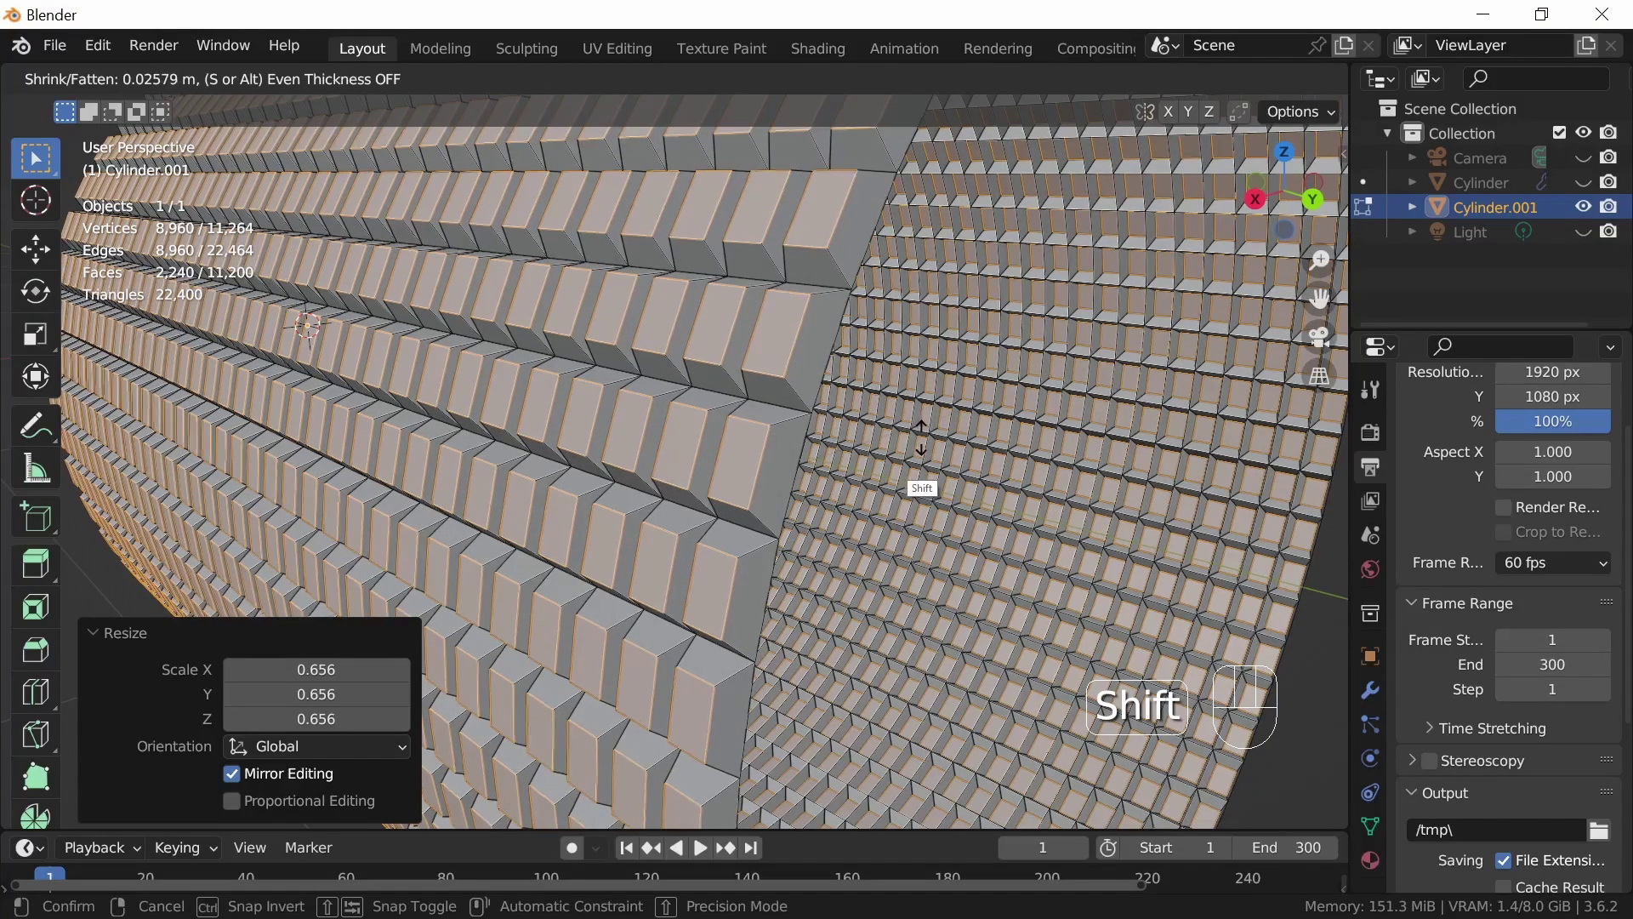
{"action": "left_click", "coordinate": [927, 491], "text": "shift"}
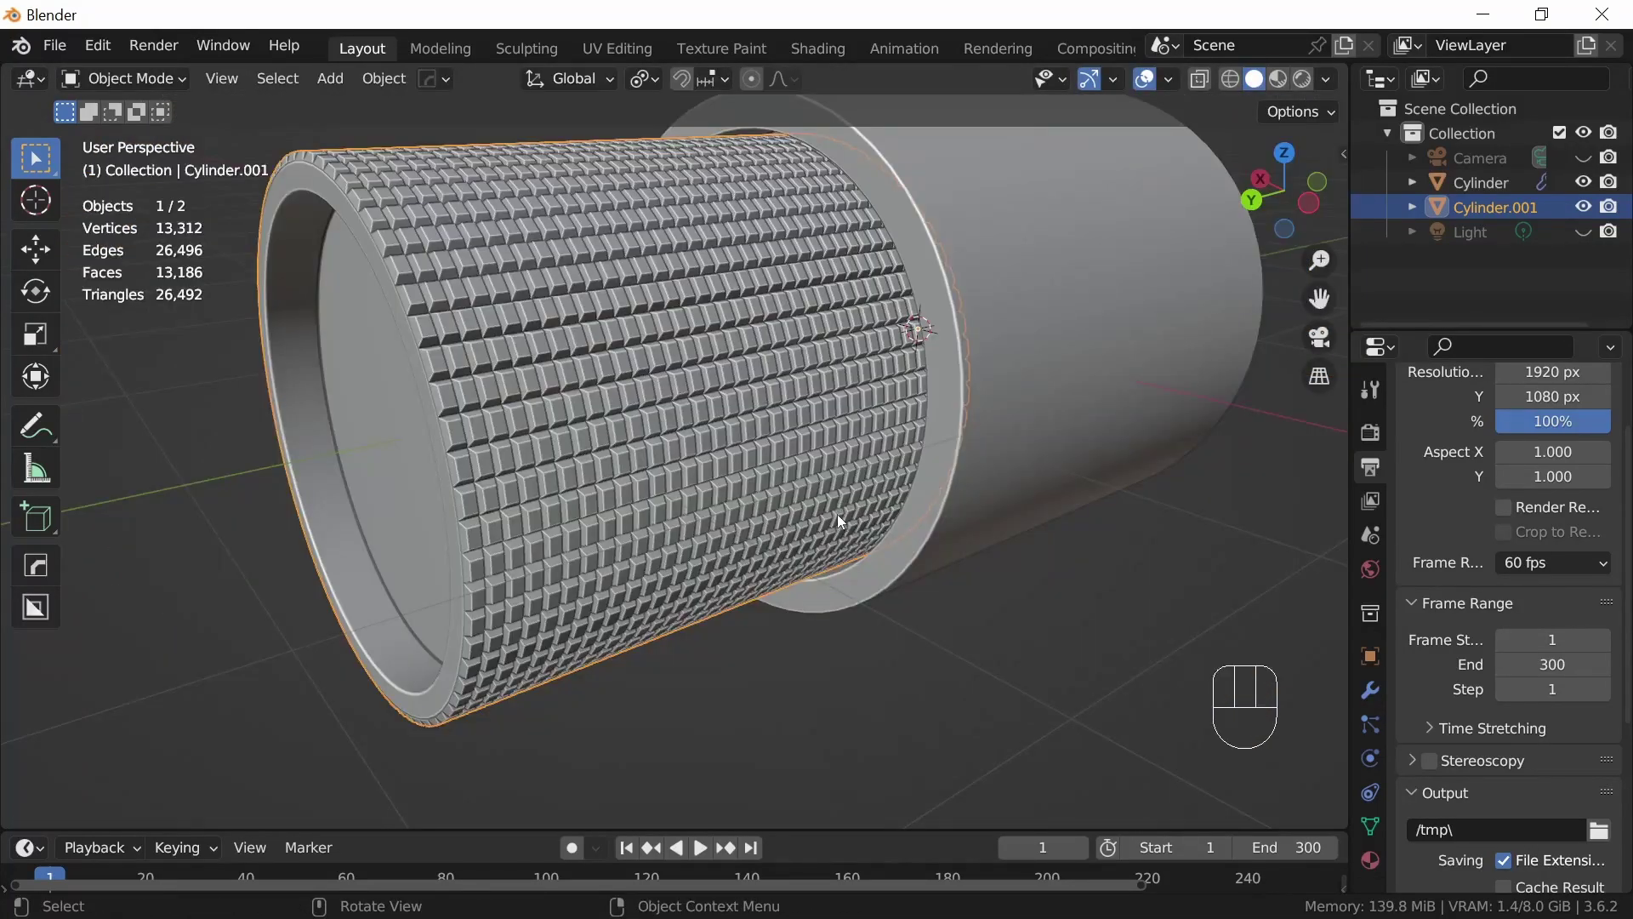
Scale the textured sleeve along the global Y axis to about 0.99
{"action": "middle_click_drag", "start_coordinate": [837, 515], "coordinate": [866, 538], "text": "shift"}
{"action": "key", "text": "s"}
{"action": "key", "text": "y"}
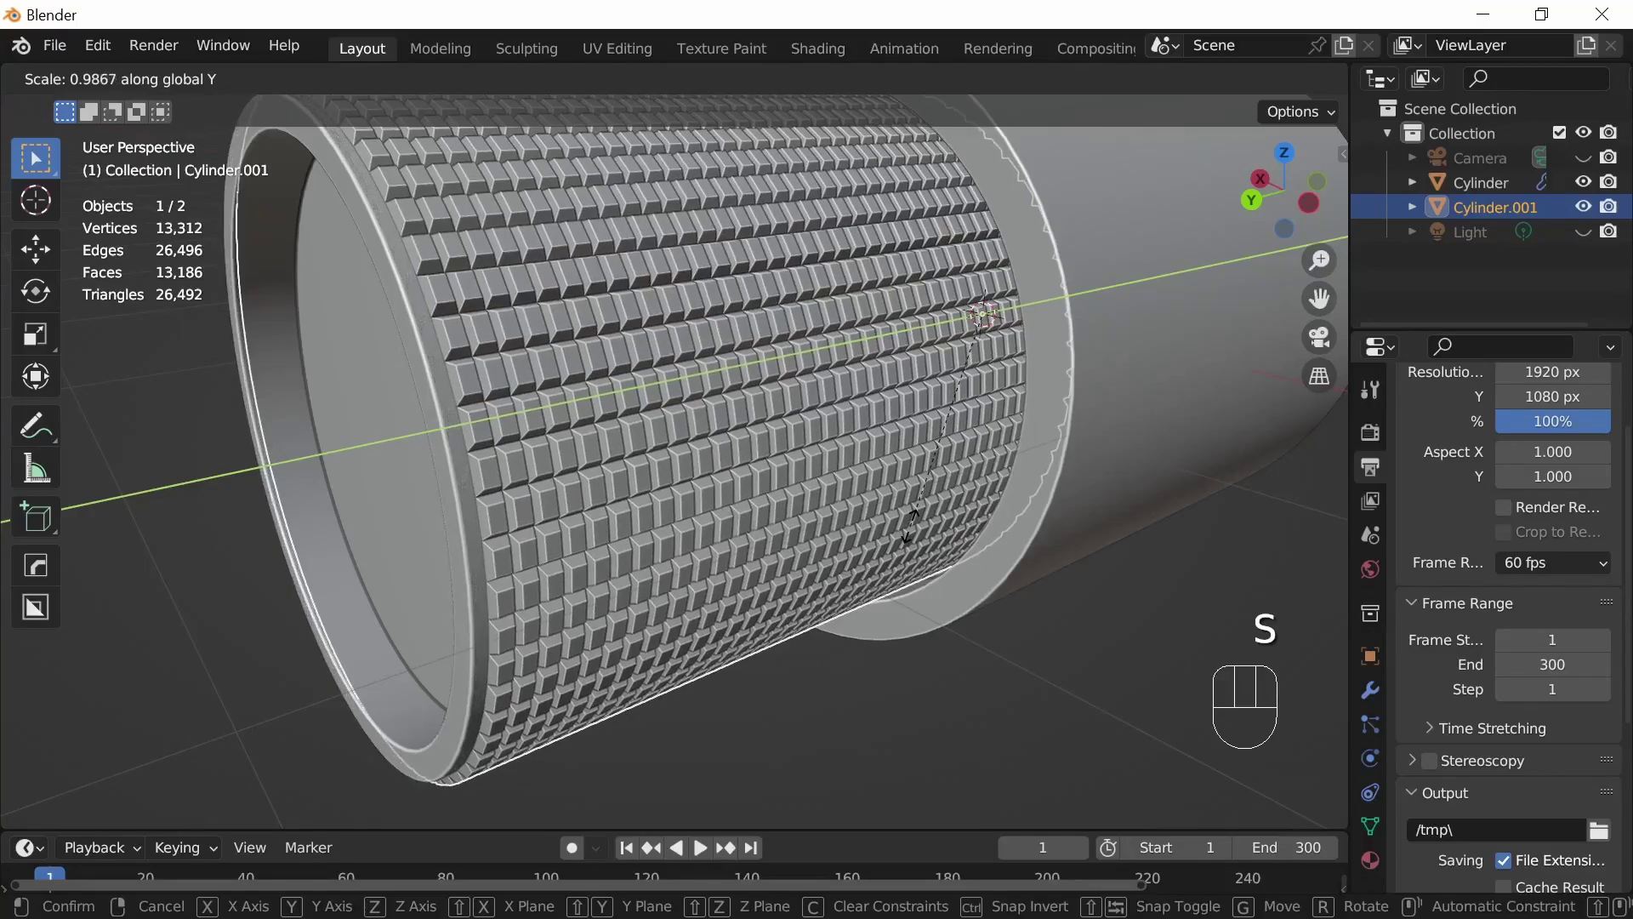
{"action": "key", "text": "shift"}
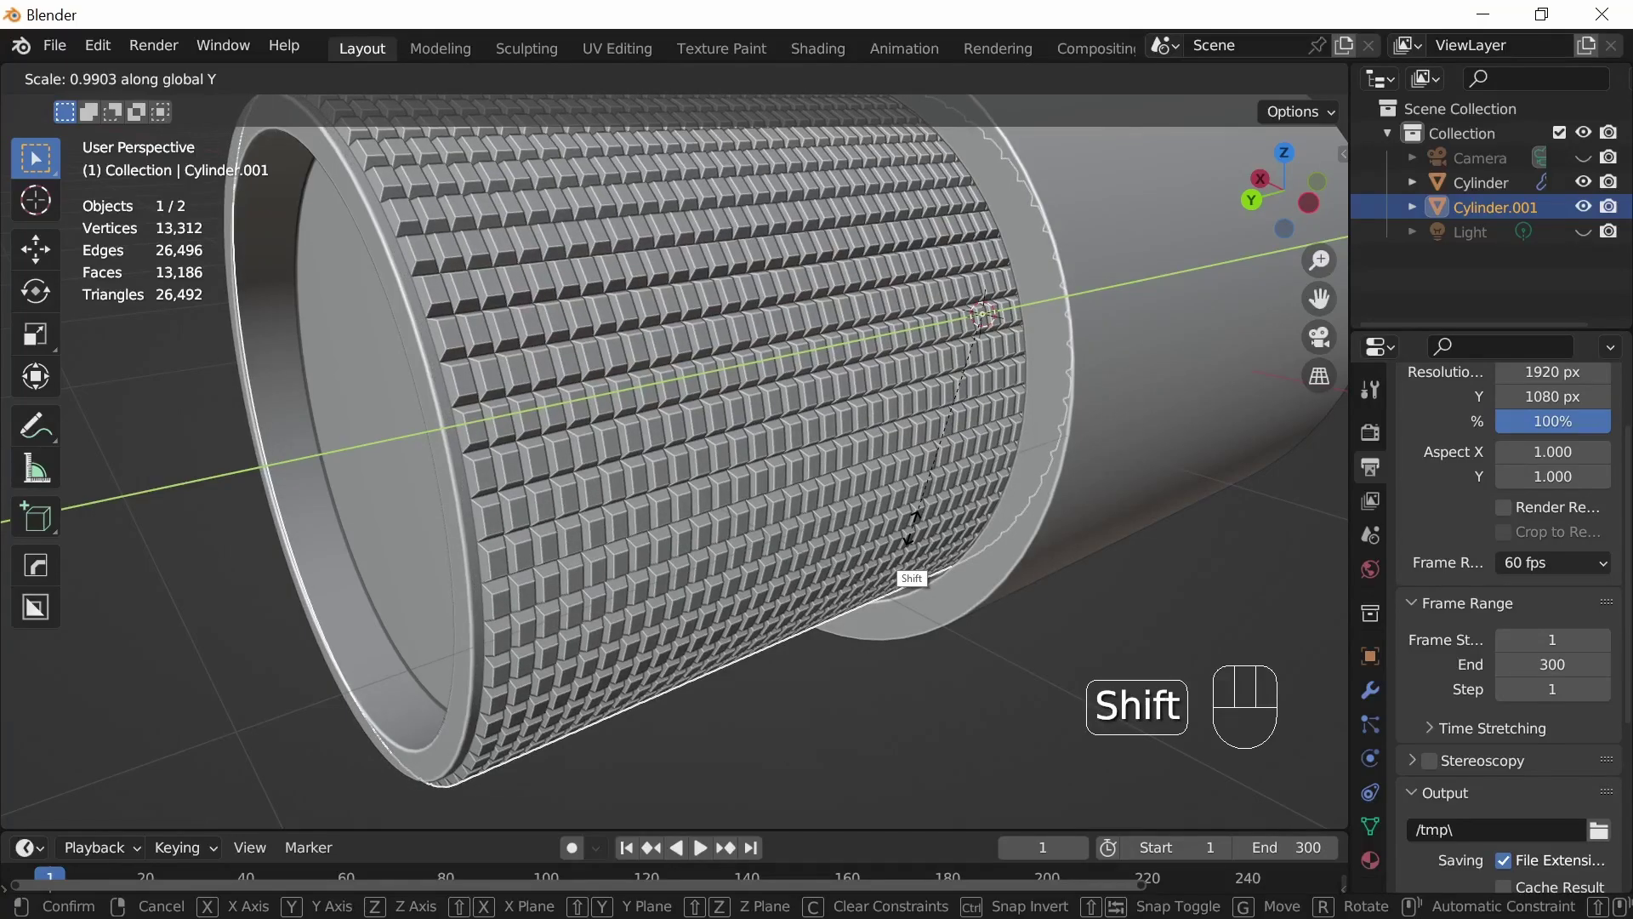
{"action": "left_click", "coordinate": [911, 528]}
Apply the Bevel modifier on the main cylinder body
{"action": "middle_click_drag", "start_coordinate": [898, 549], "coordinate": [924, 623]}
{"action": "key", "text": "ctrl"}
{"action": "left_click", "coordinate": [1036, 394]}
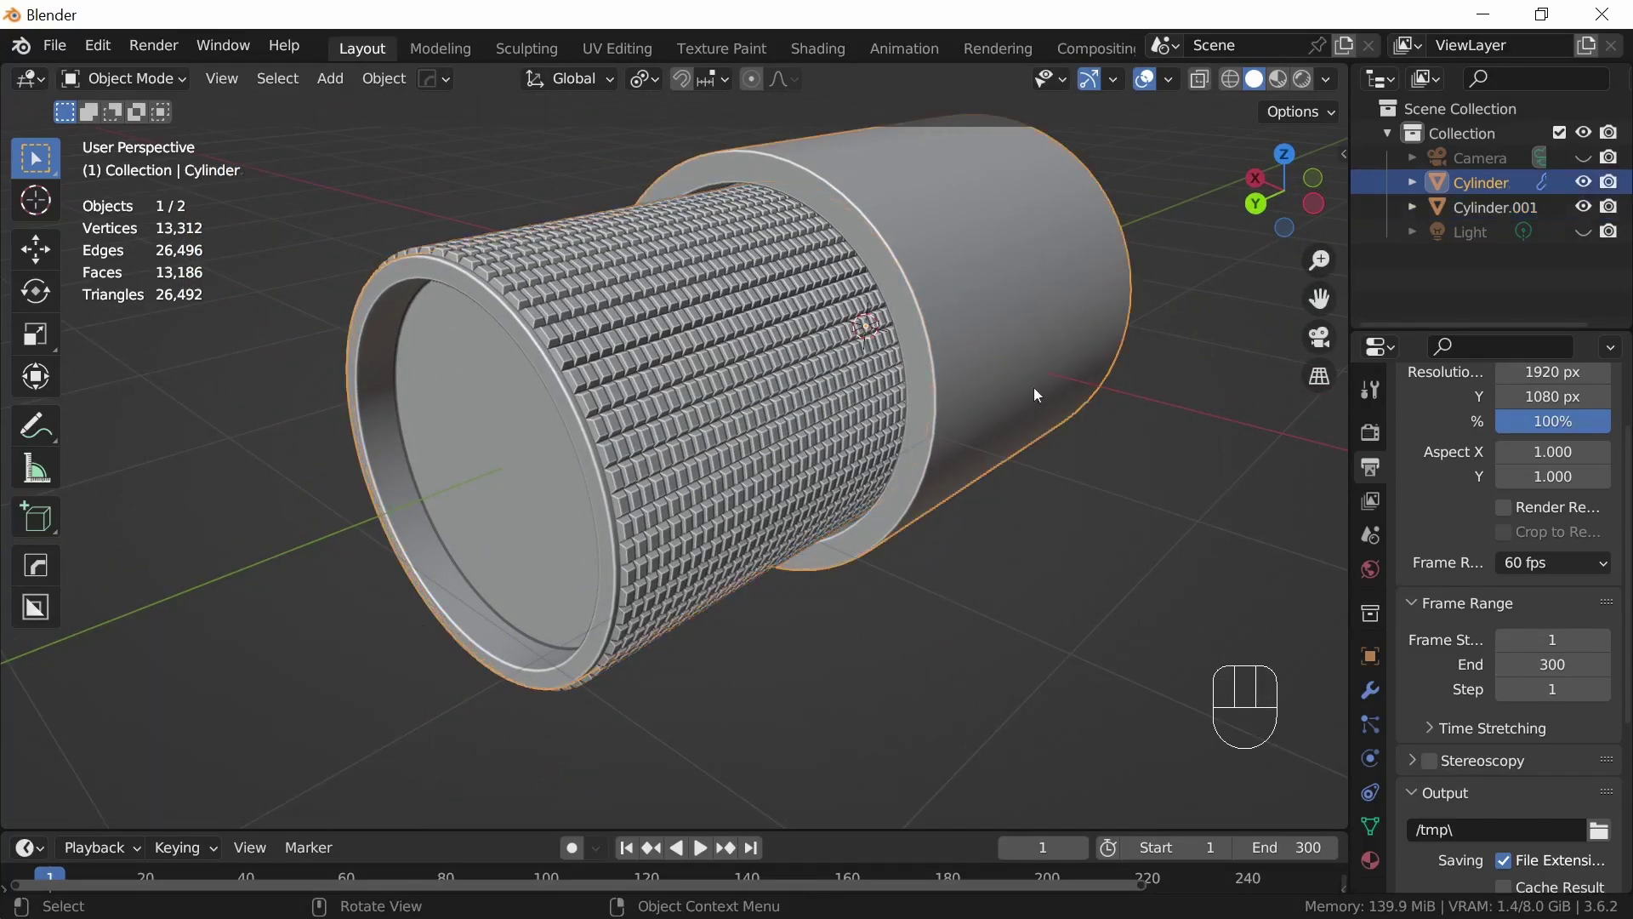
{"action": "left_click", "coordinate": [1371, 690]}
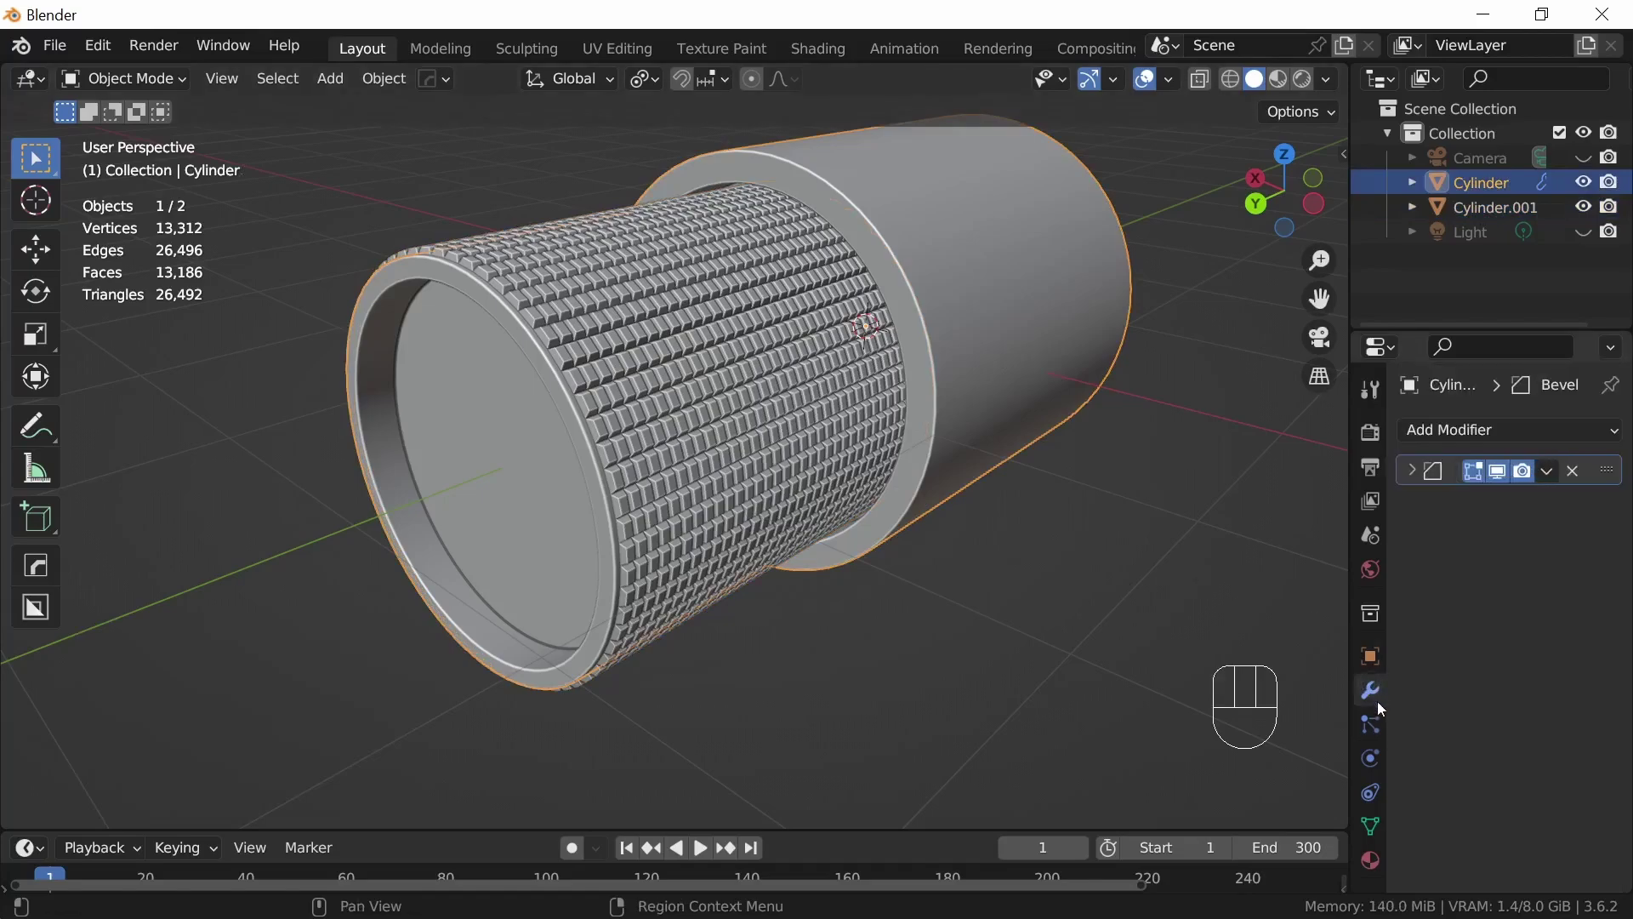
{"action": "left_click", "coordinate": [1549, 467]}
{"action": "left_click", "coordinate": [1472, 498]}
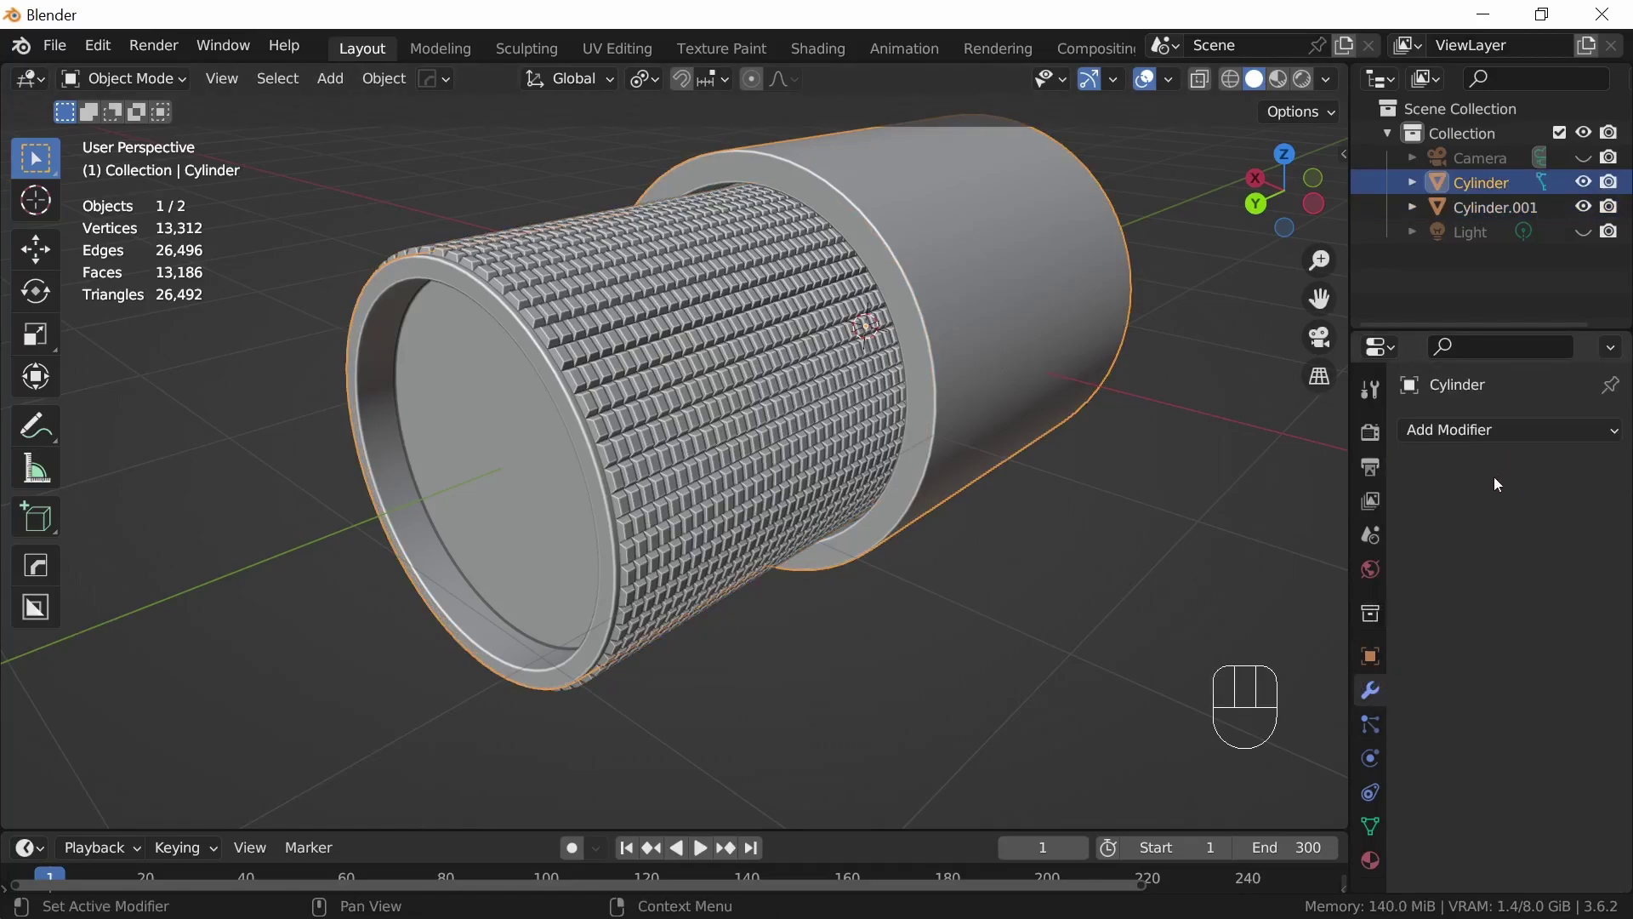
Duplicate the main cylinder body in place and rename the copy object_low
{"action": "middle_click_drag", "start_coordinate": [1116, 473], "coordinate": [1039, 553]}
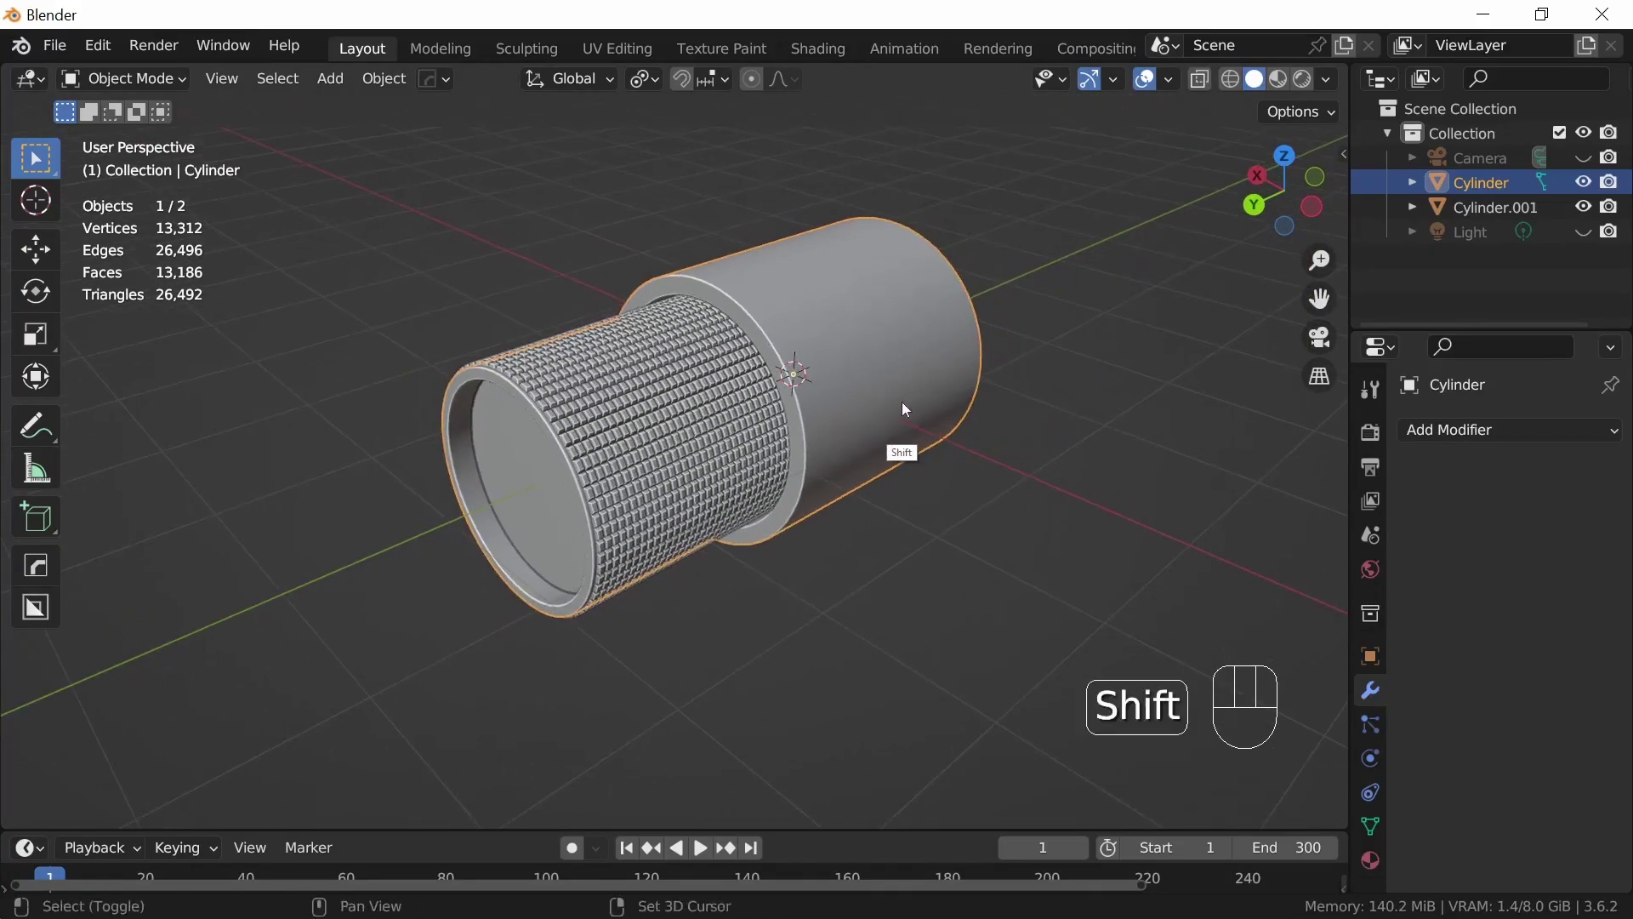
{"action": "key", "text": "shift+d"}
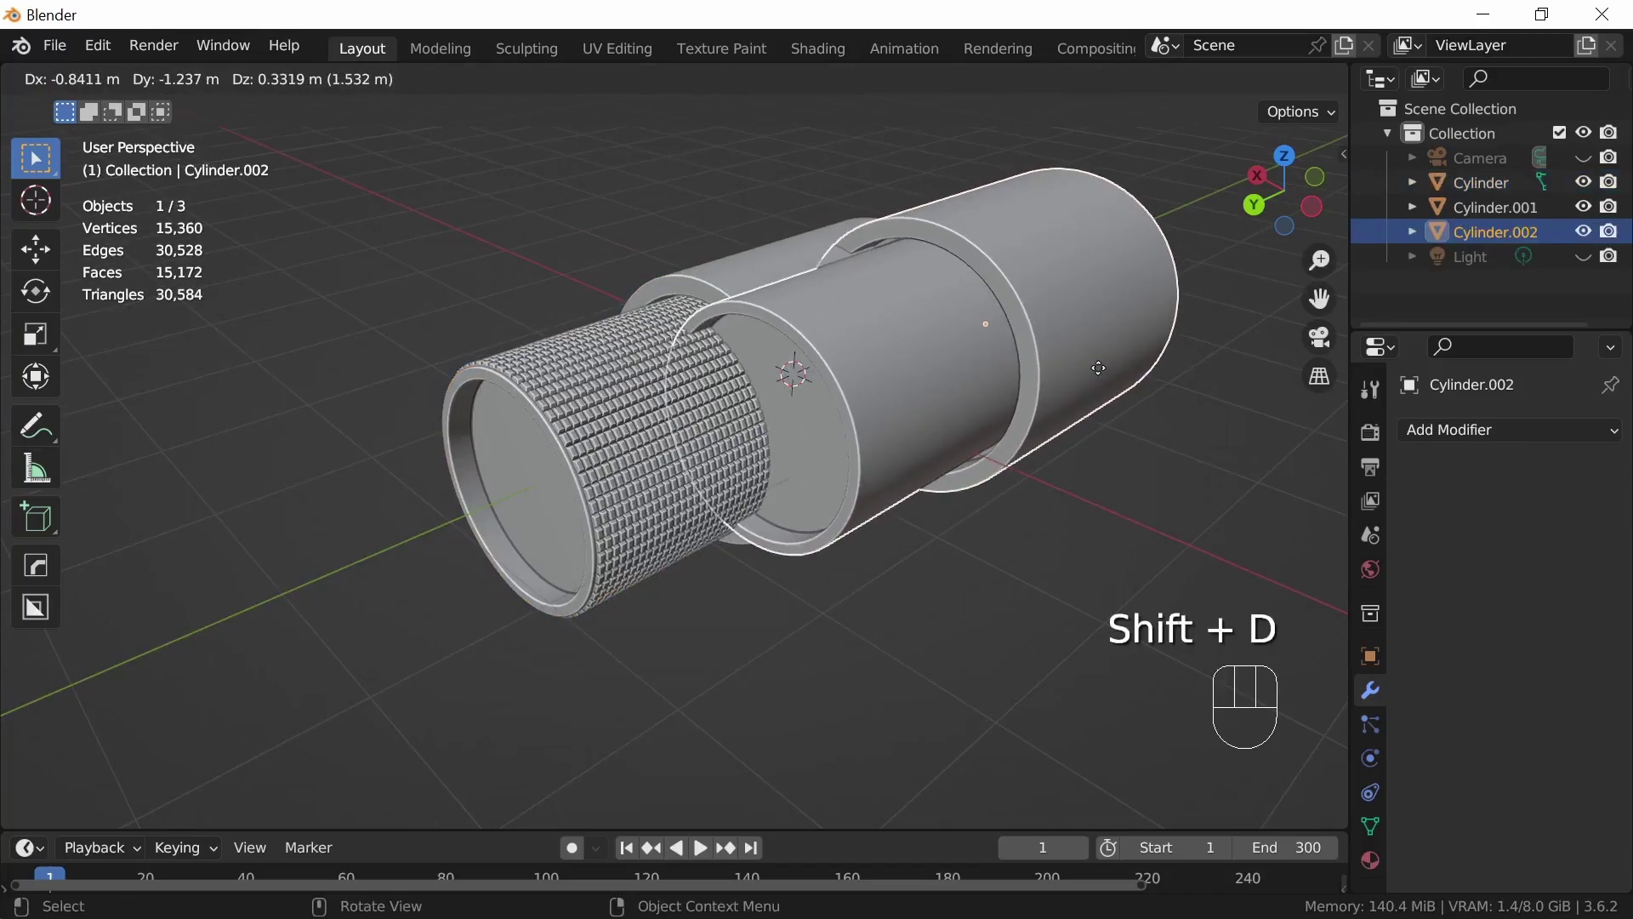
{"action": "right_click", "coordinate": [1027, 417]}
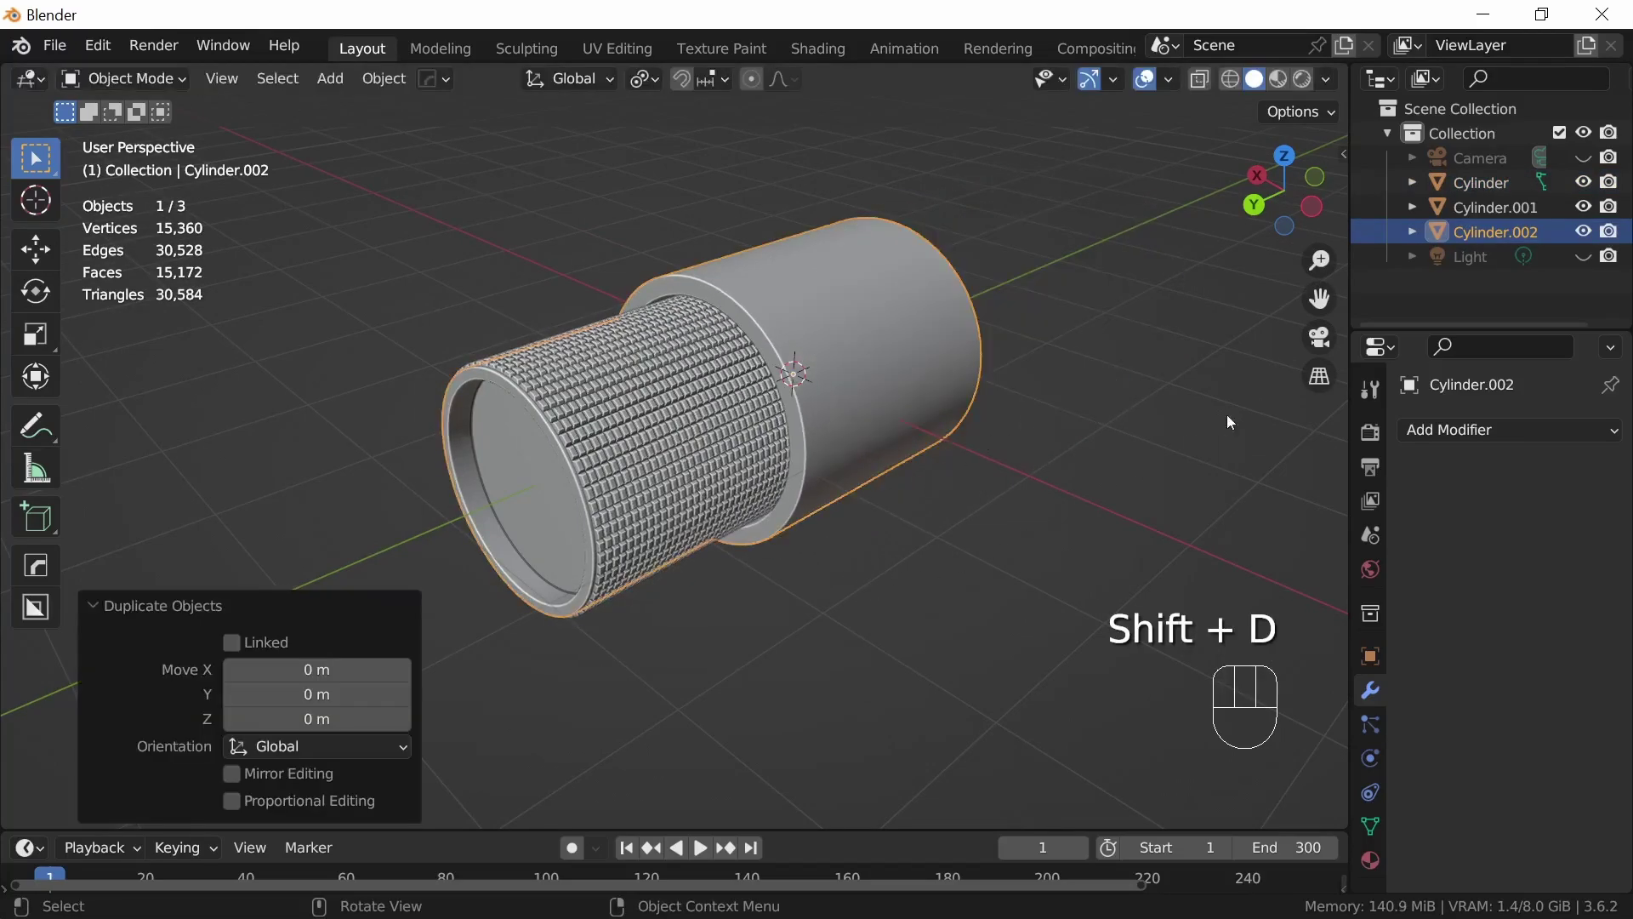
{"action": "double_click", "coordinate": [1511, 231]}
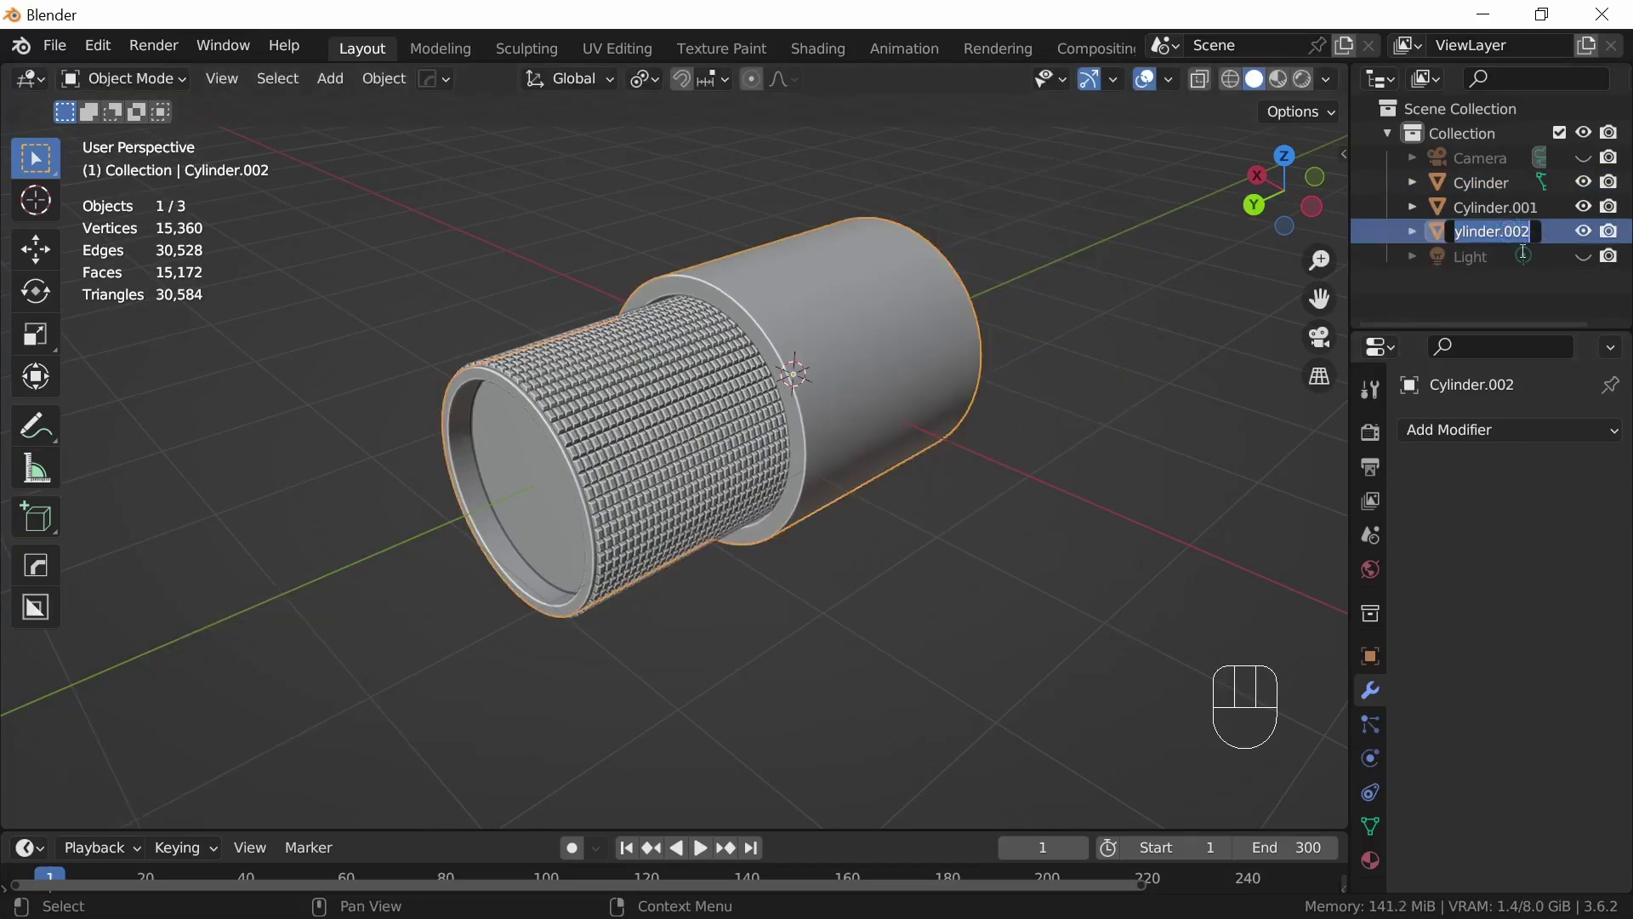
{"action": "type", "text": "object_"}
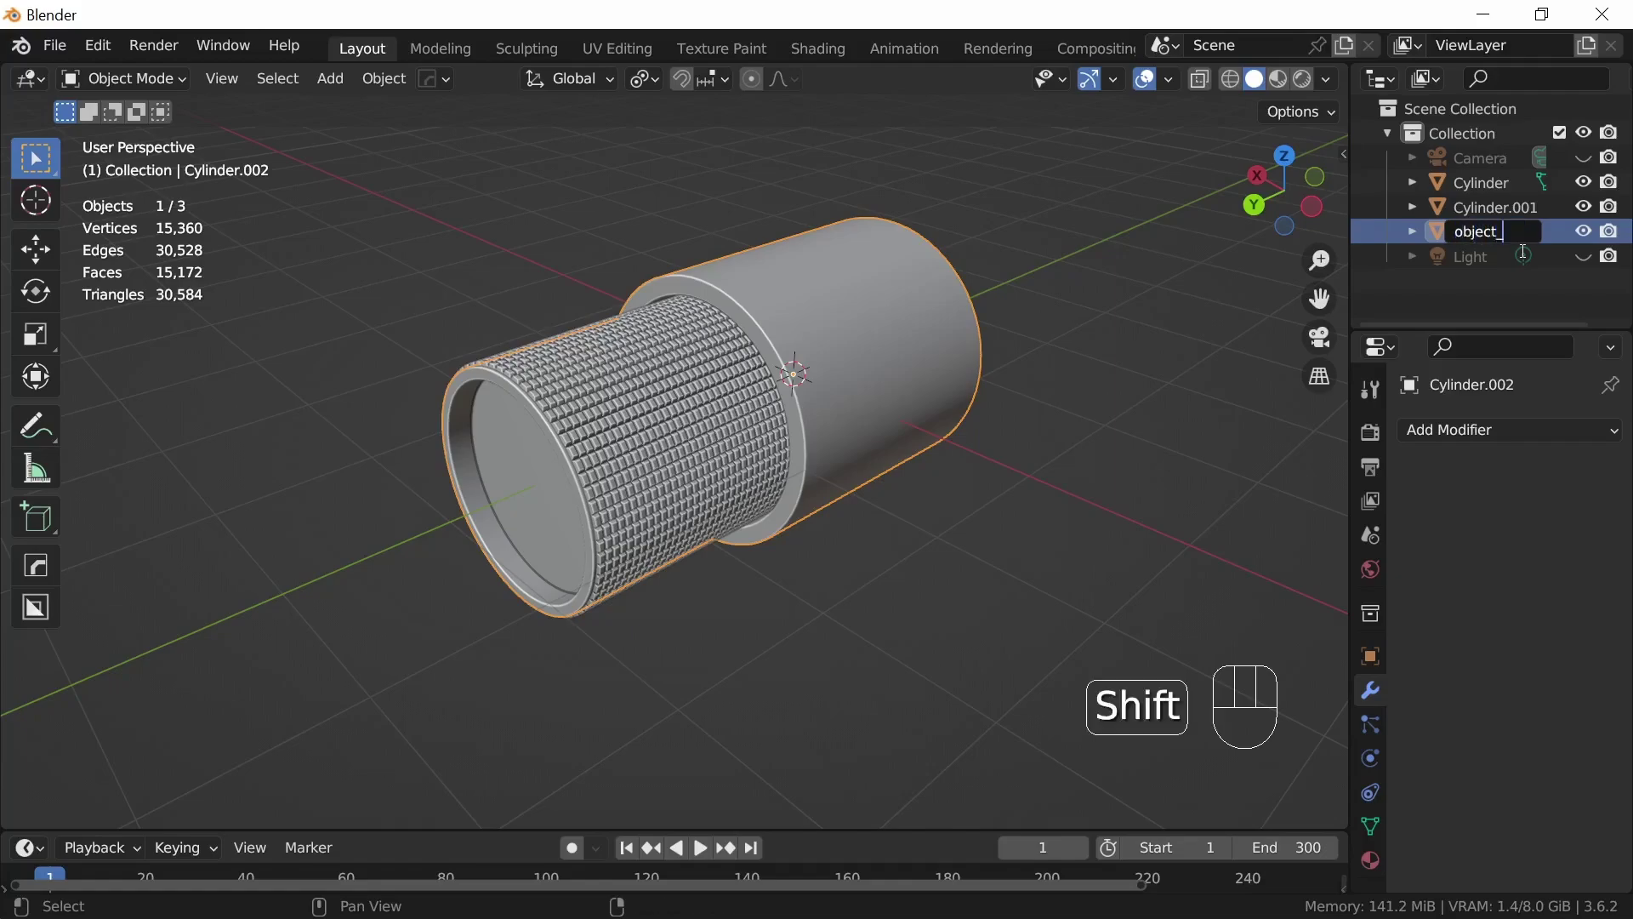
{"action": "type", "text": "low"}
{"action": "key", "text": "Return"}
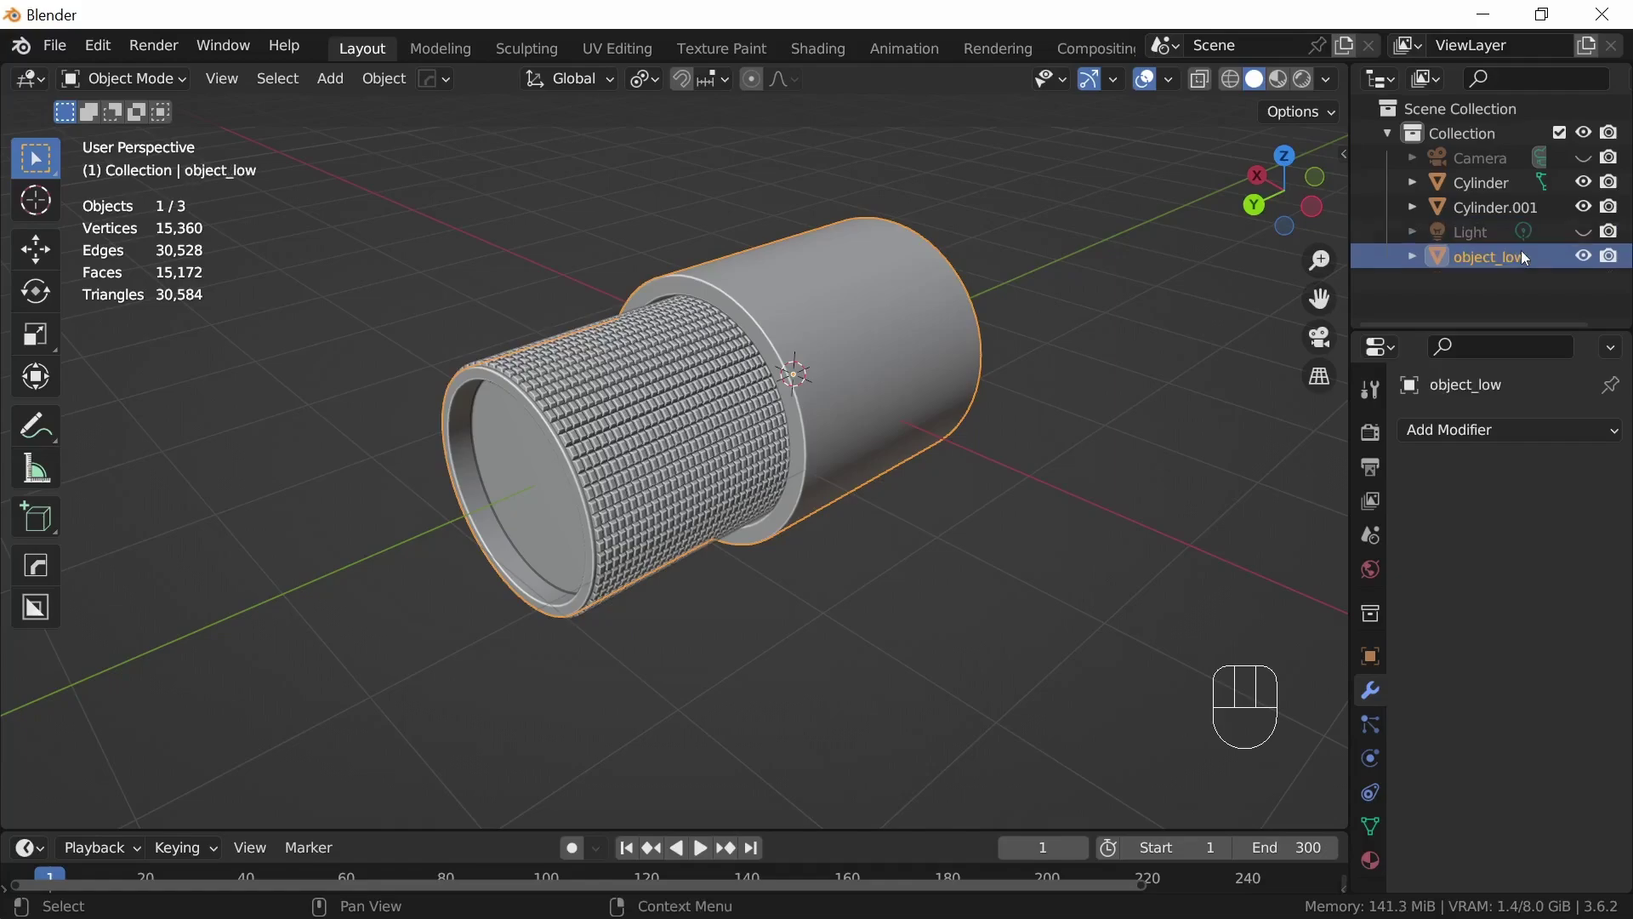
Hide object_low in the viewport
{"action": "middle_click_drag", "start_coordinate": [885, 504], "coordinate": [851, 482]}
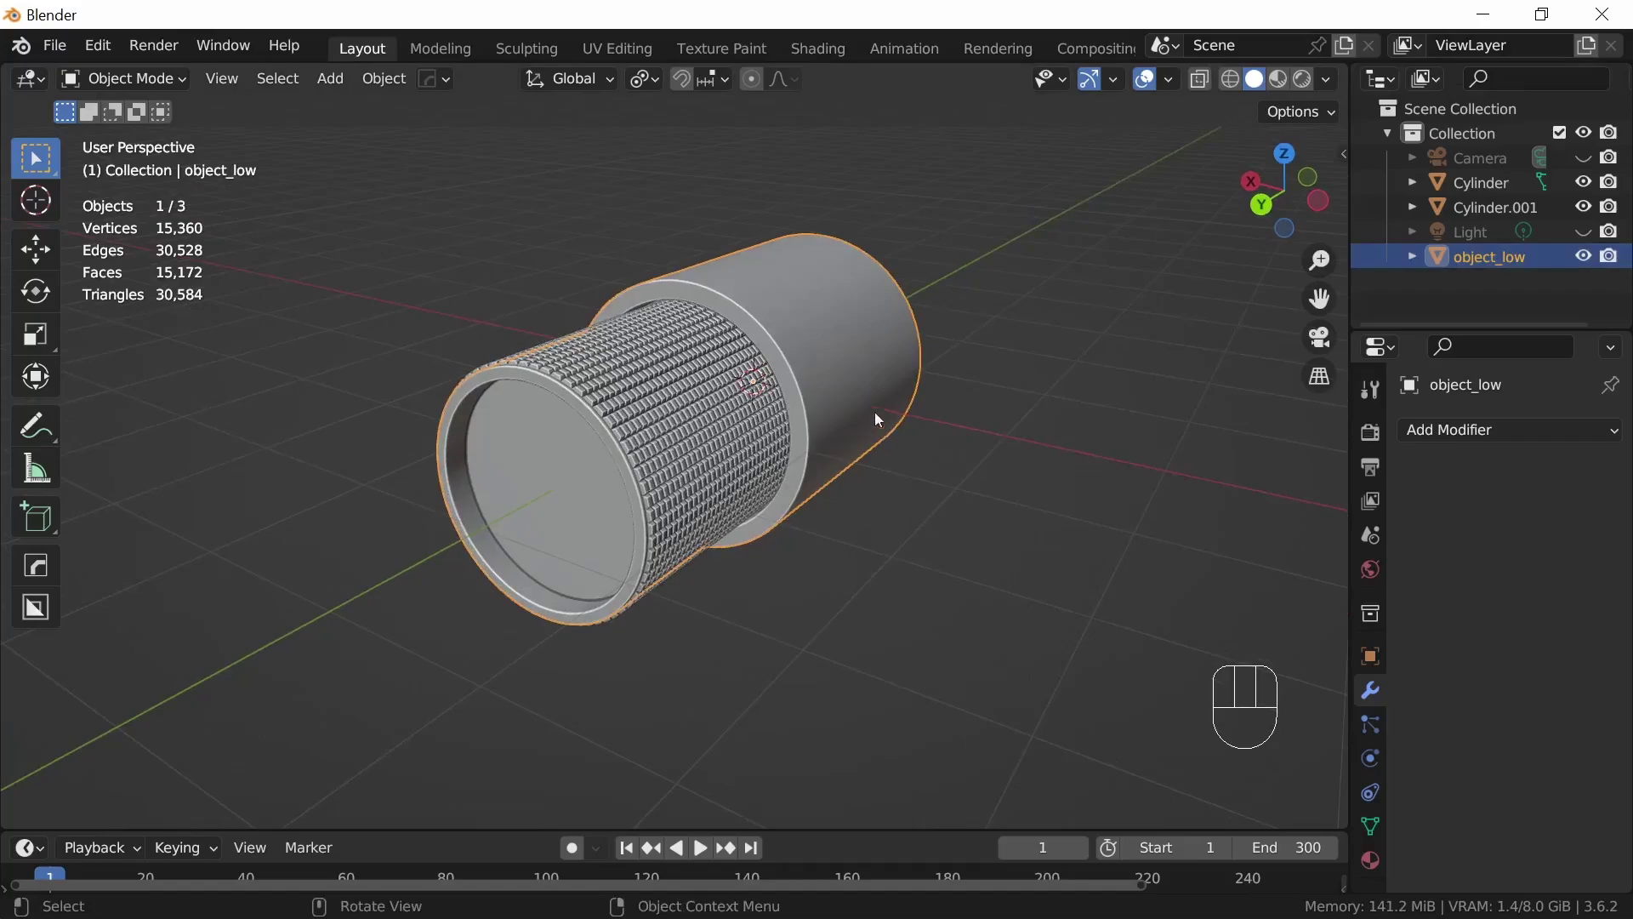
{"action": "left_click", "coordinate": [757, 431]}
{"action": "left_click", "coordinate": [1584, 256]}
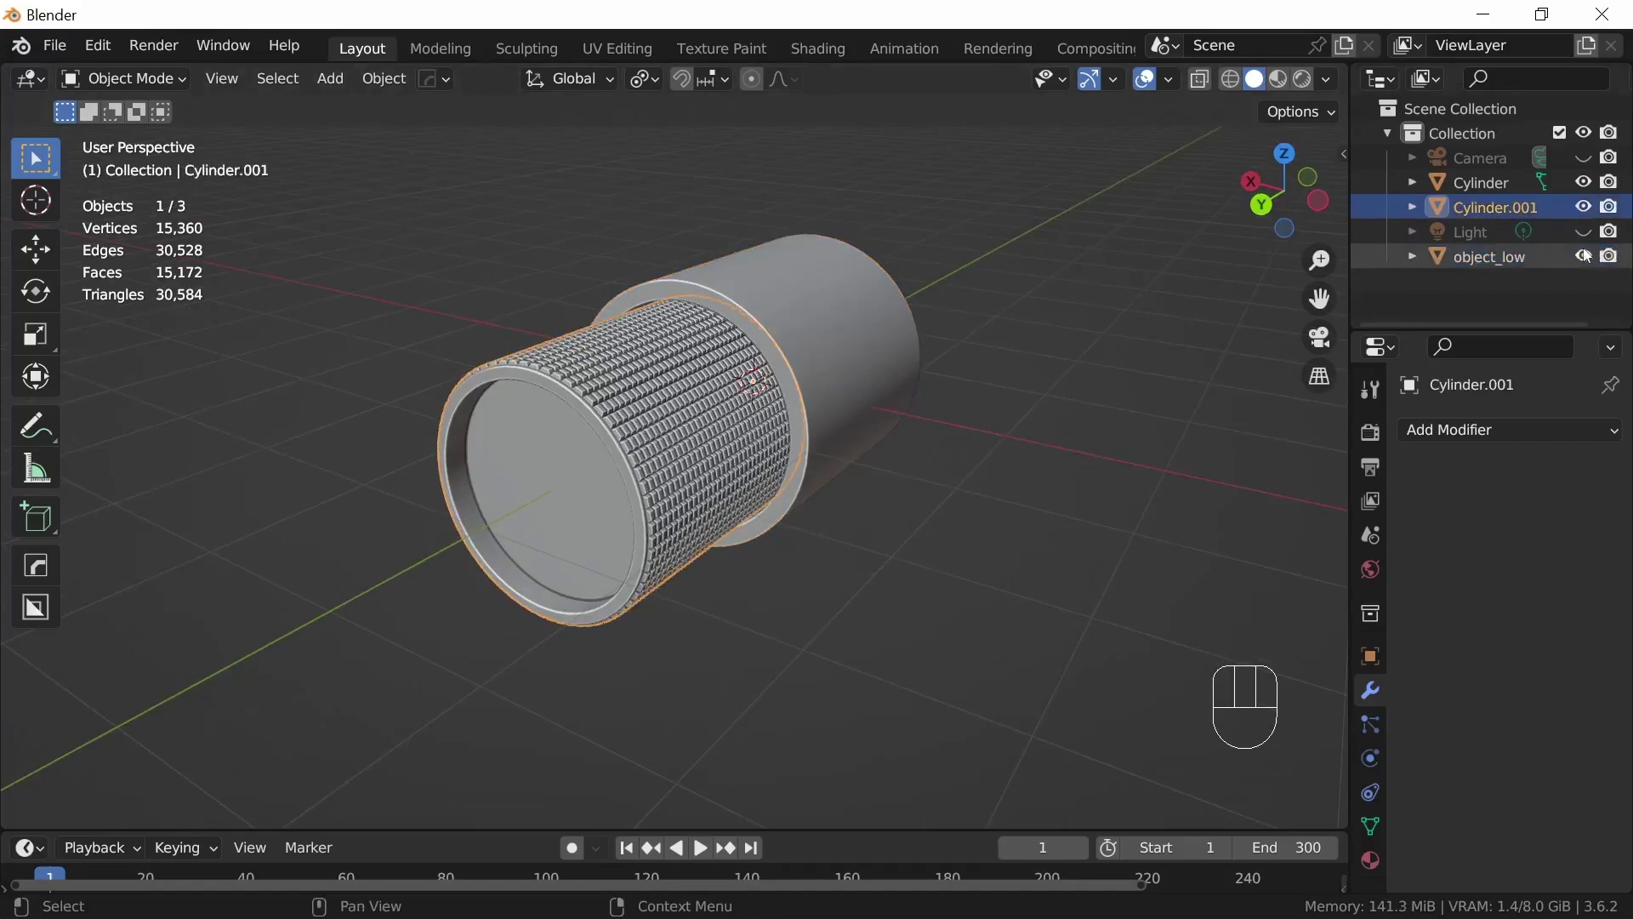
Rename the original main cylinder body as object_high
{"action": "left_click", "coordinate": [839, 349]}
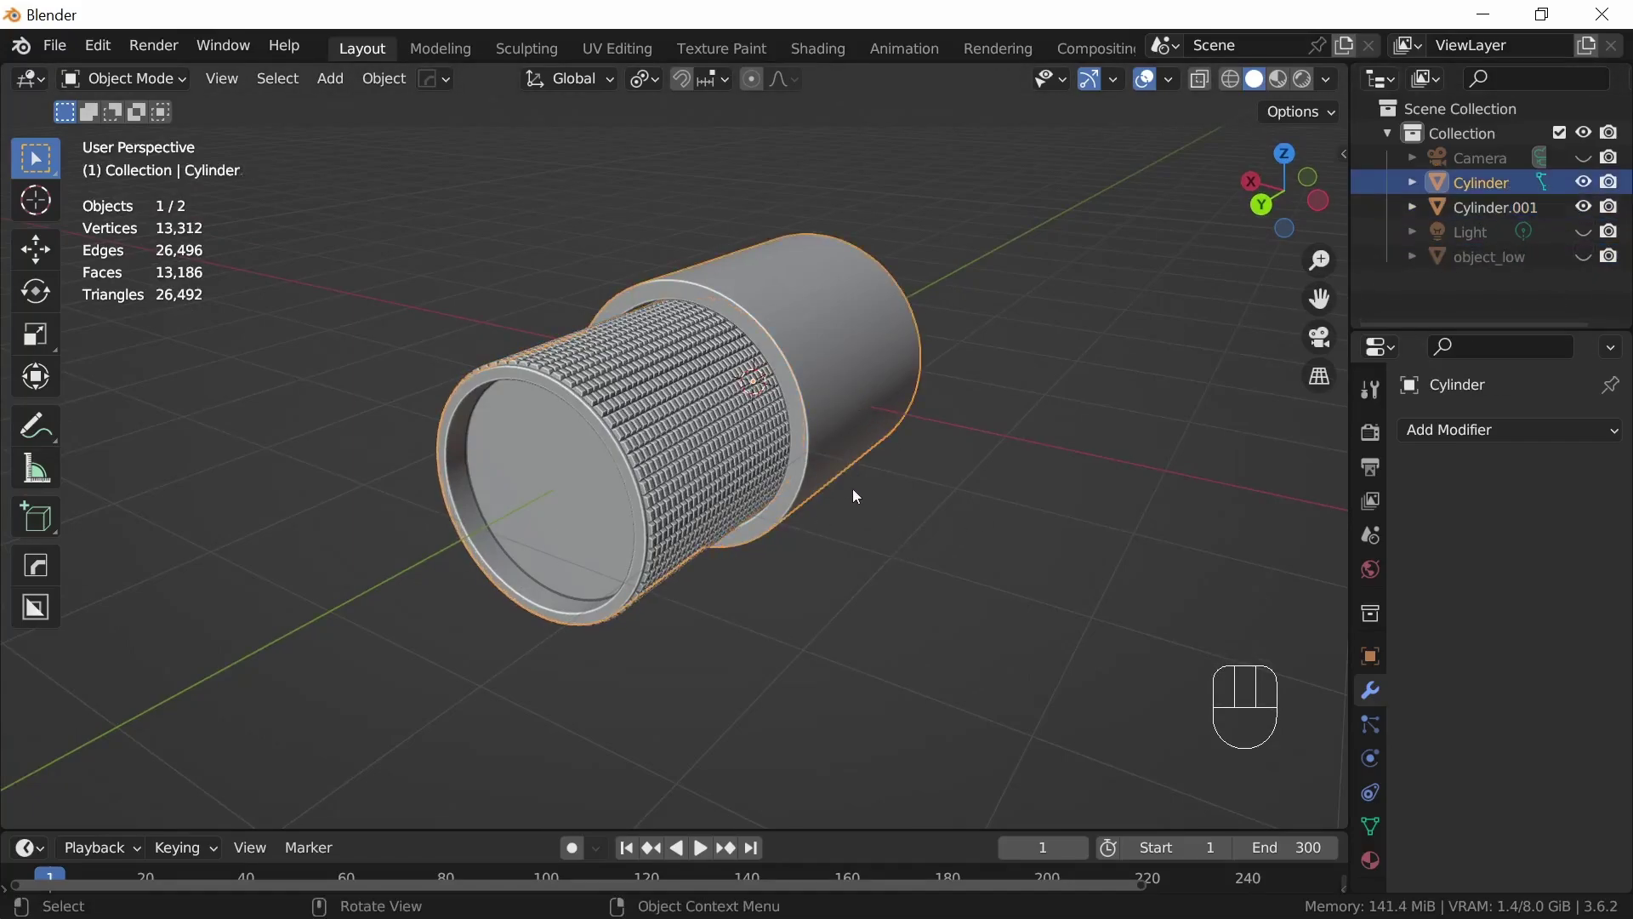
{"action": "middle_click_drag", "start_coordinate": [853, 493], "coordinate": [817, 507]}
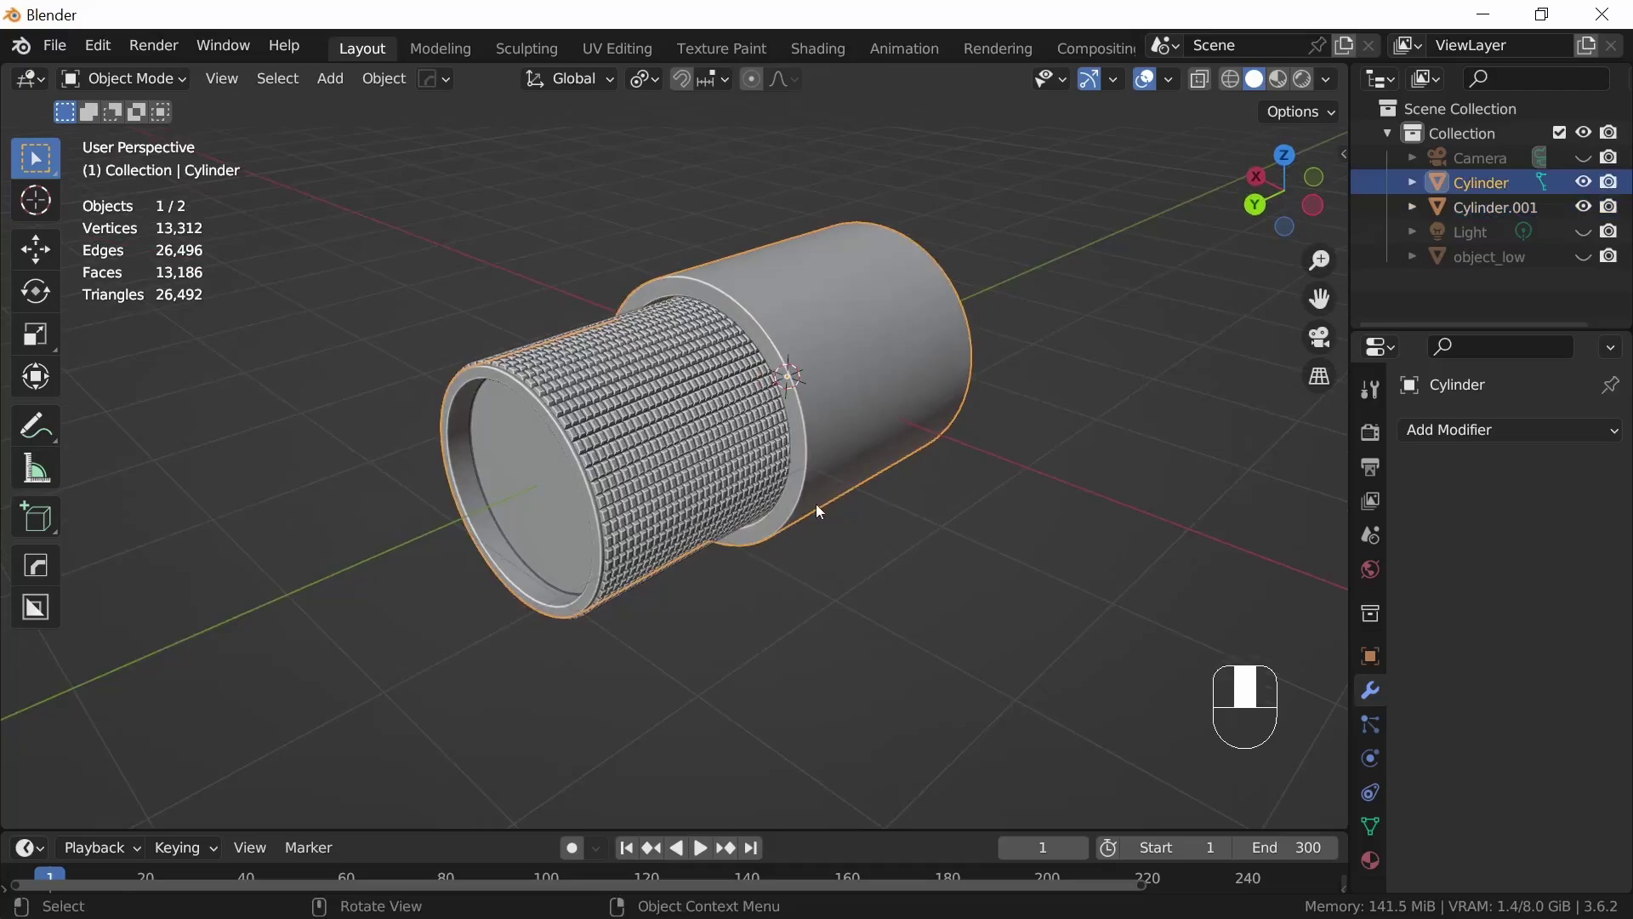
{"action": "double_click", "coordinate": [1487, 181]}
{"action": "type", "text": "object_hi"}
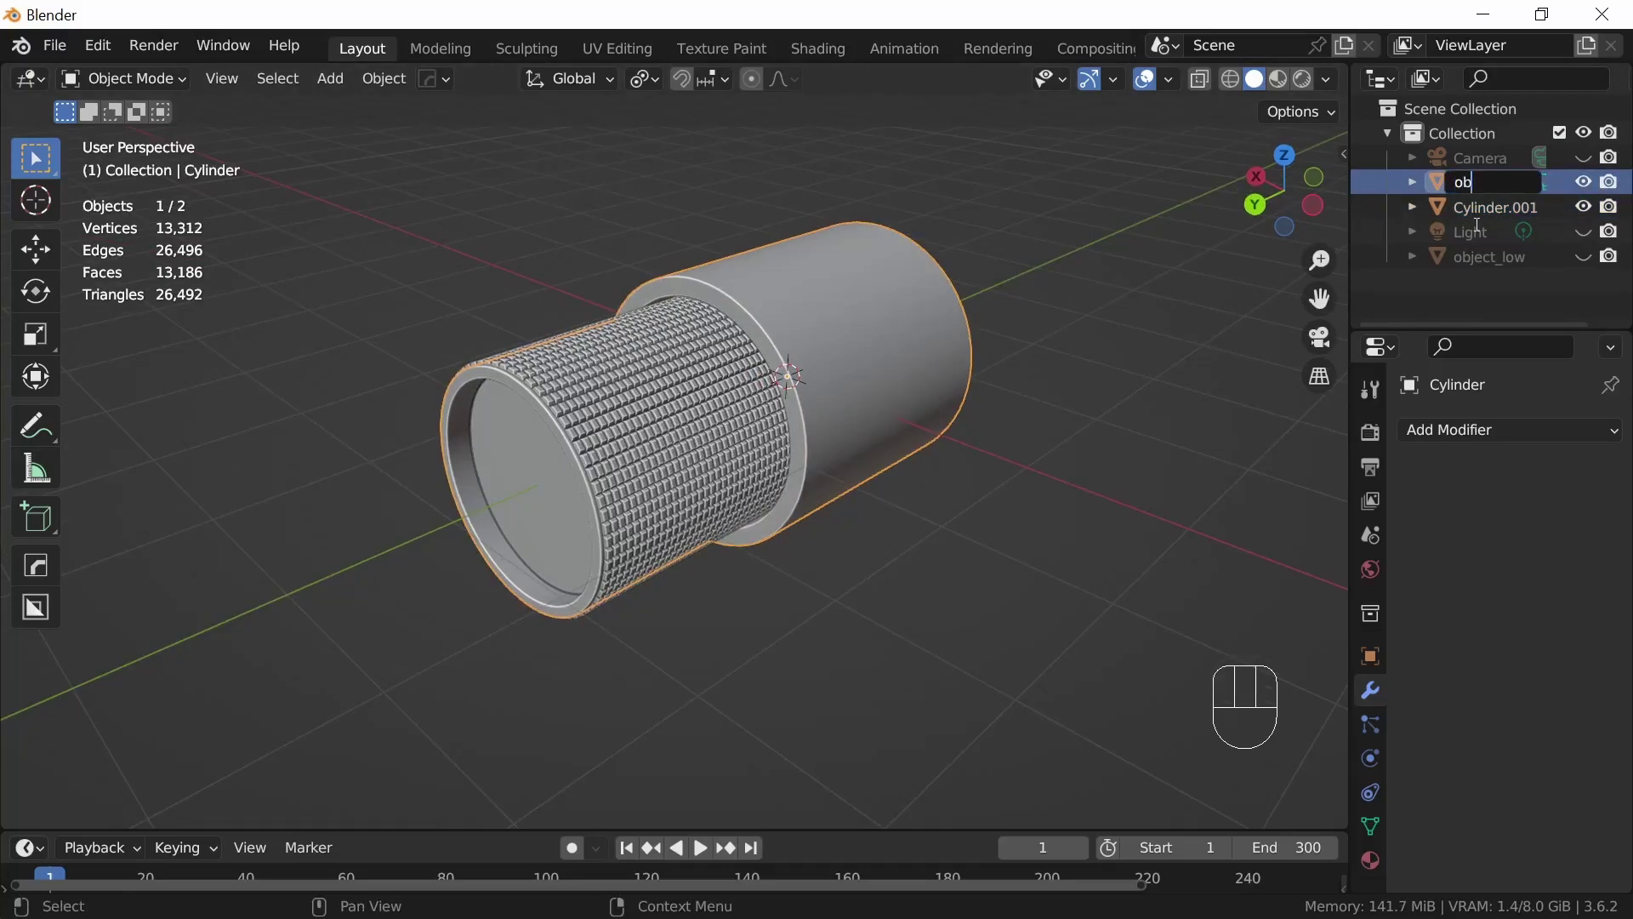
{"action": "type", "text": "gh"}
{"action": "key", "text": "Return"}
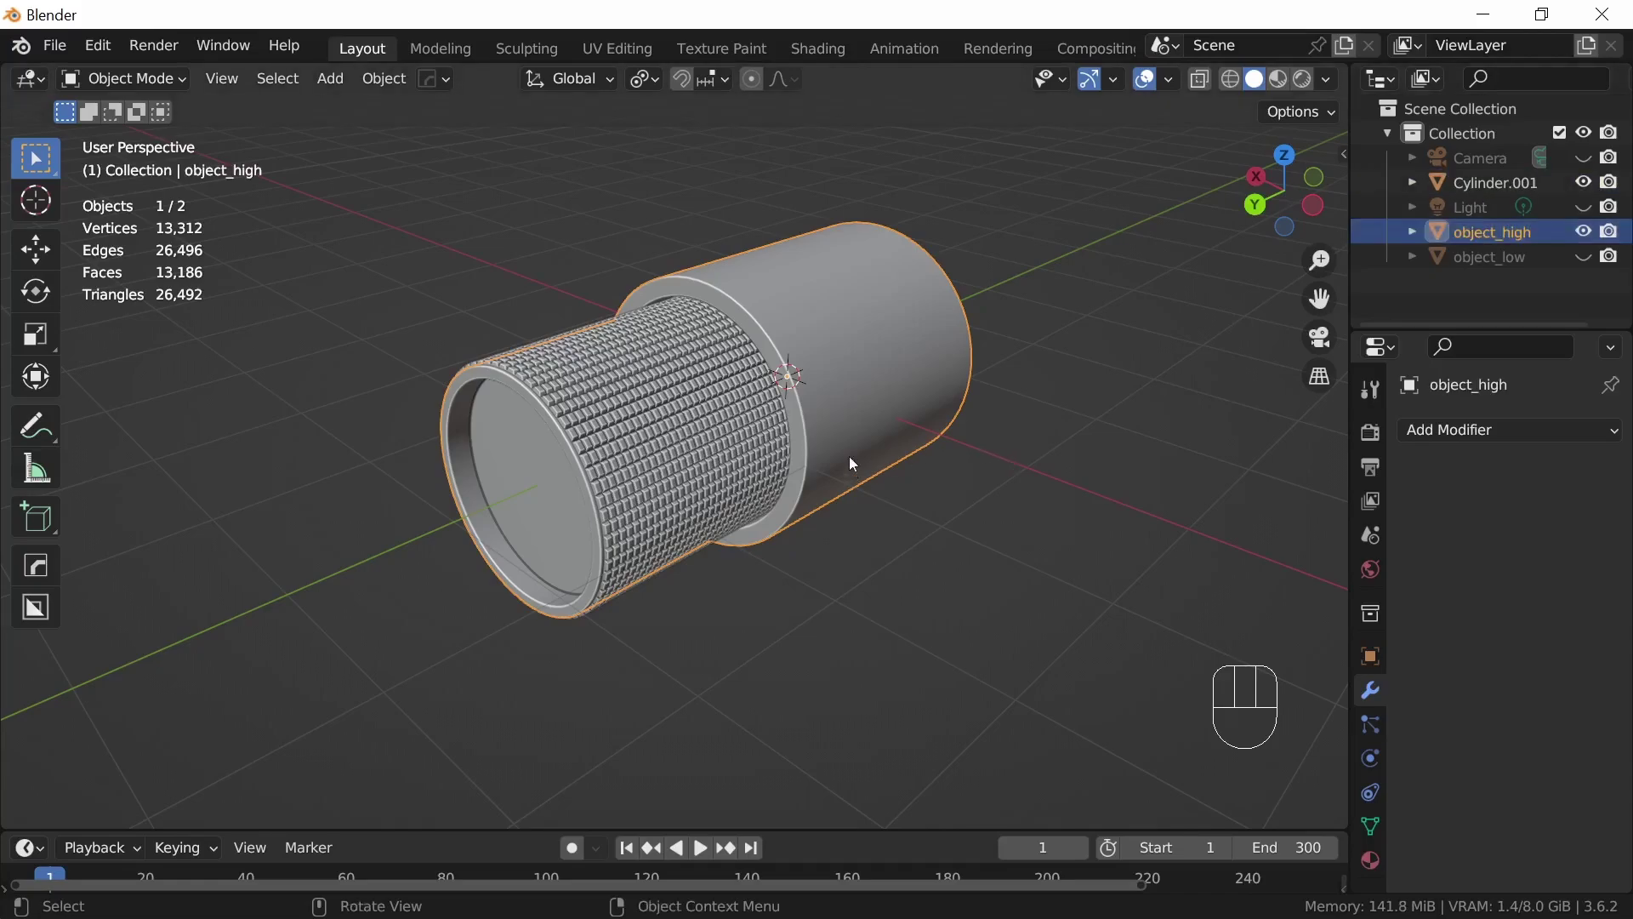
Join the textured sleeve into object_high
{"action": "left_click", "coordinate": [729, 440]}
{"action": "middle_click_drag", "start_coordinate": [787, 532], "coordinate": [687, 415], "text": "ctrl"}
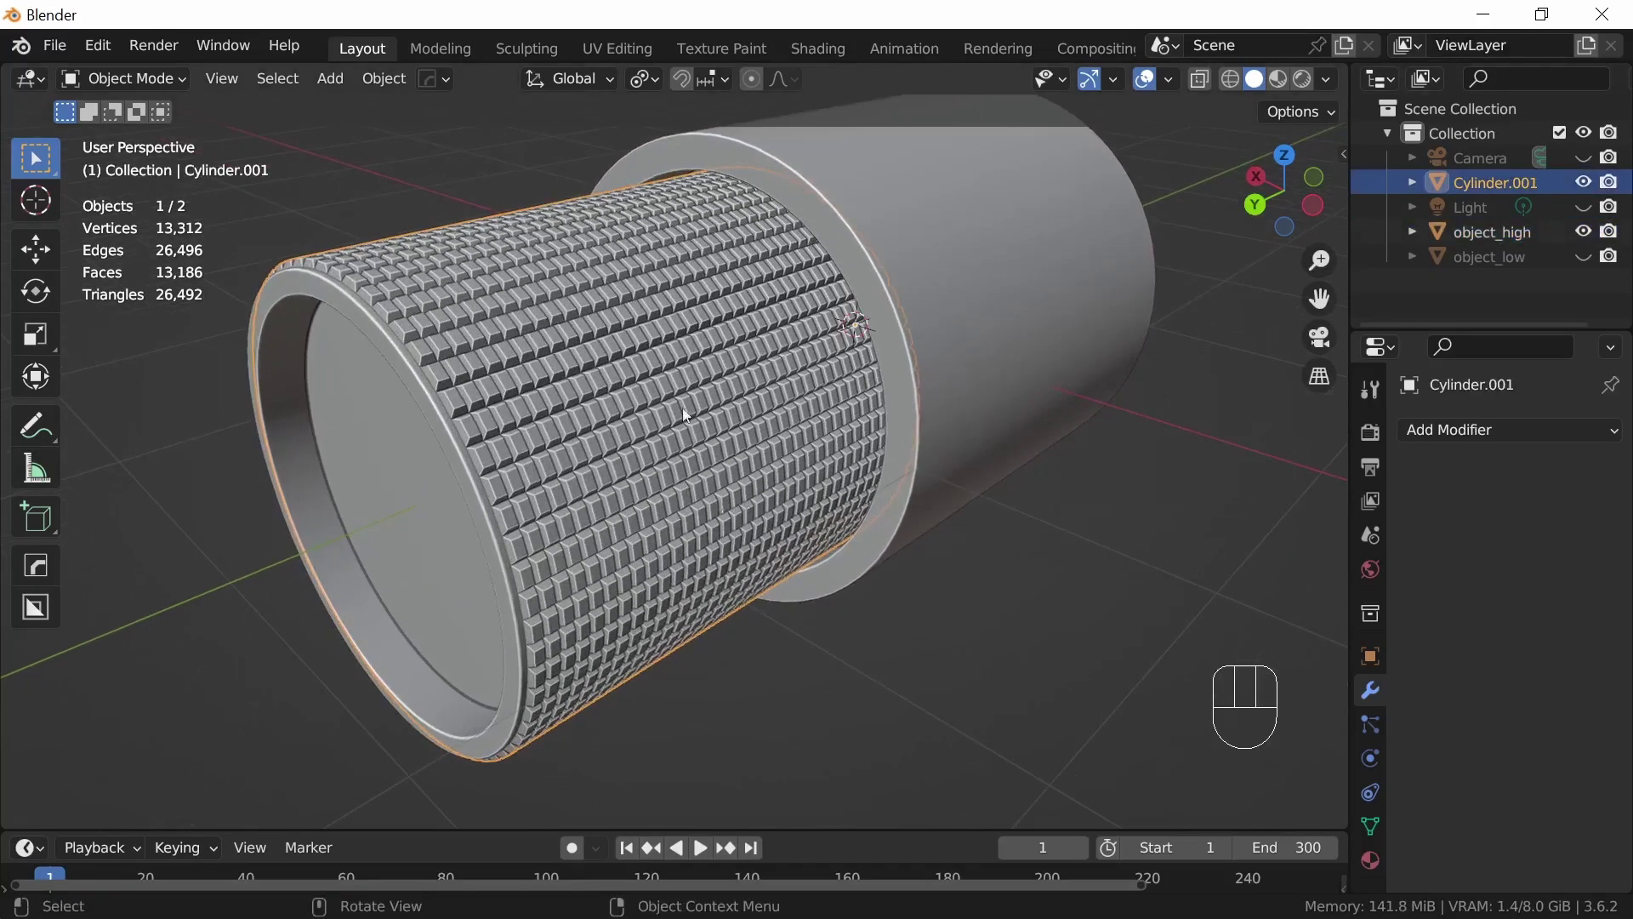
{"action": "left_click", "coordinate": [1024, 280], "text": "shift"}
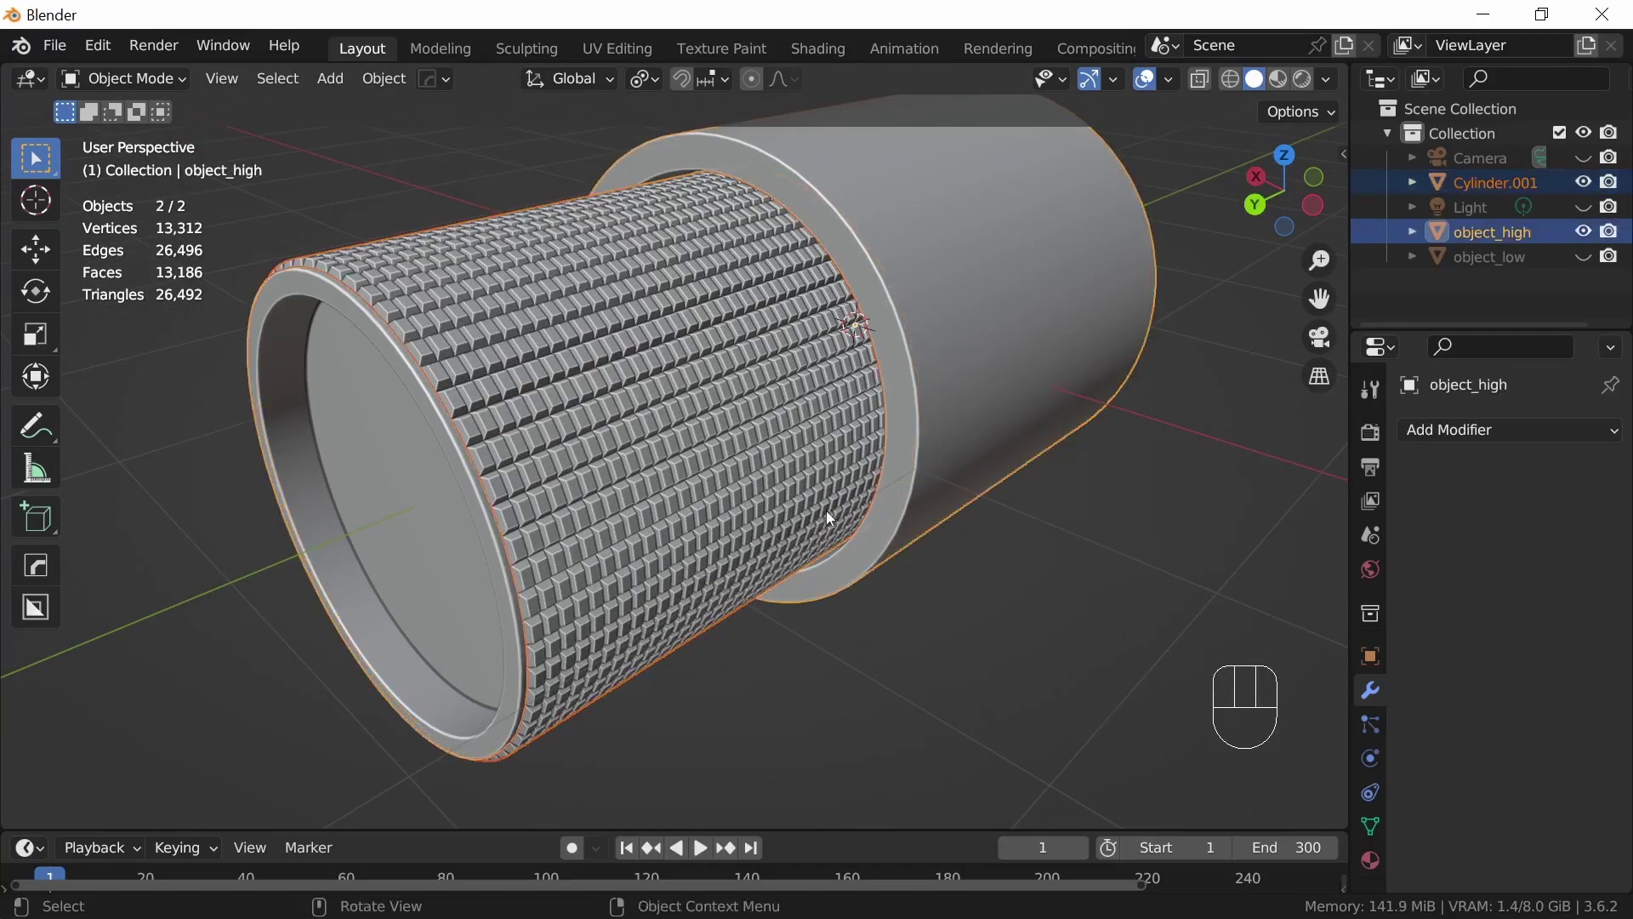
{"action": "key", "text": "ctrl+j"}
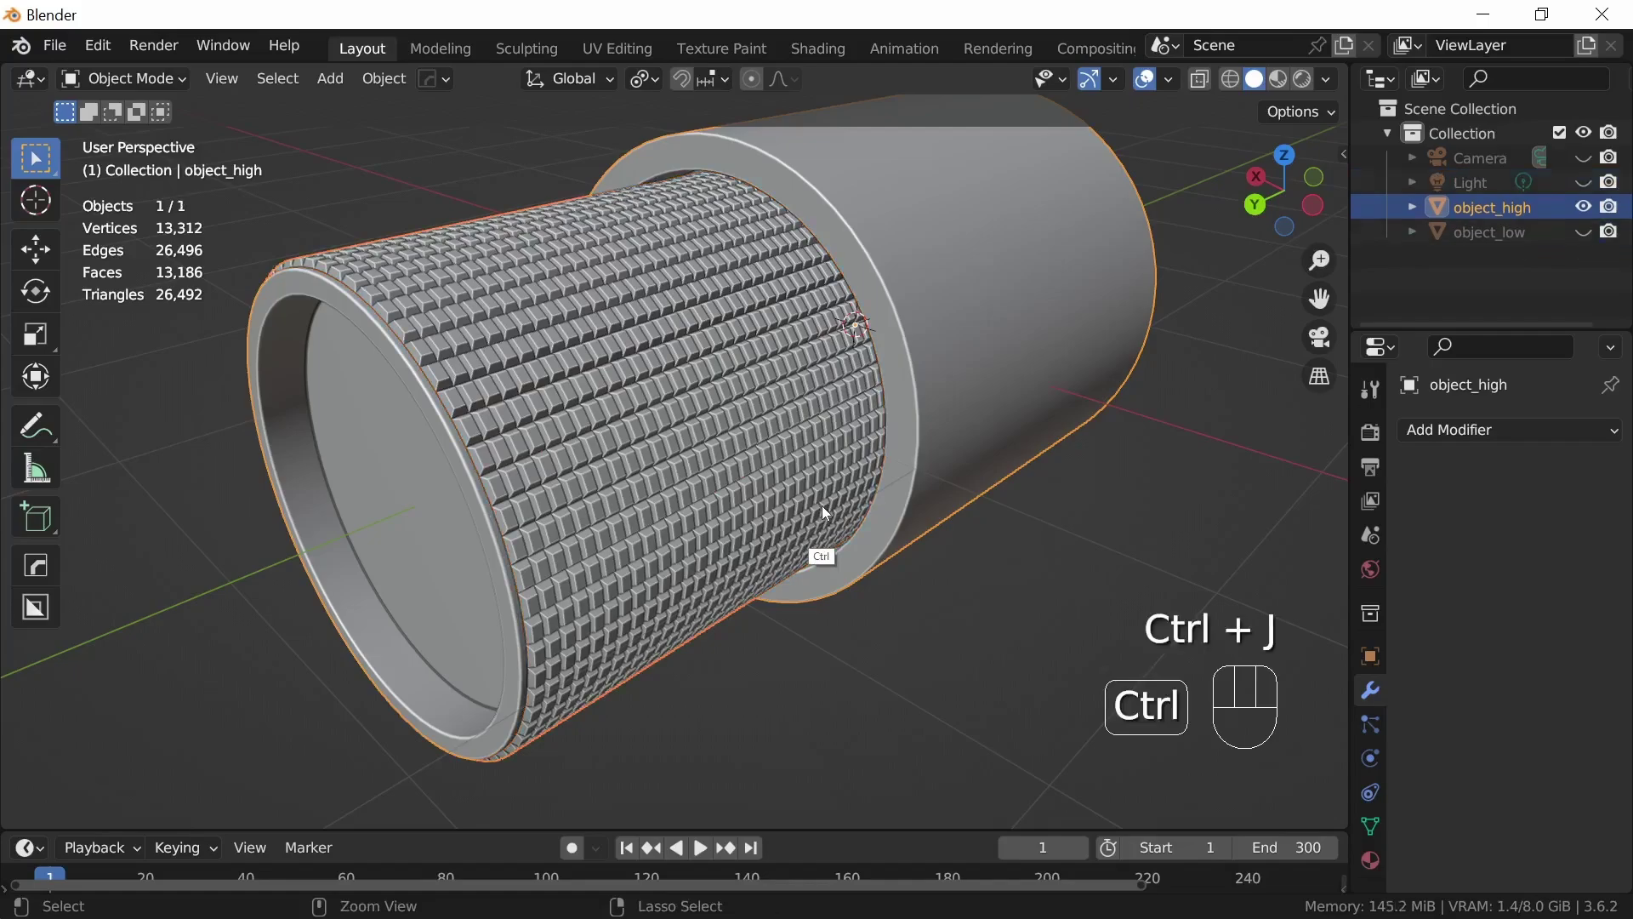
Hide object_high, make object_low visible in the viewport and select it
{"action": "mouse_move", "coordinate": [820, 524]}
{"action": "middle_mouse_down"}
{"action": "mouse_move", "coordinate": [841, 533]}
{"action": "mouse_move", "coordinate": [933, 486]}
{"action": "mouse_move", "coordinate": [825, 514]}
{"action": "mouse_move", "coordinate": [818, 526]}
{"action": "mouse_move", "coordinate": [891, 497]}
{"action": "mouse_move", "coordinate": [840, 531]}
{"action": "middle_mouse_up"}
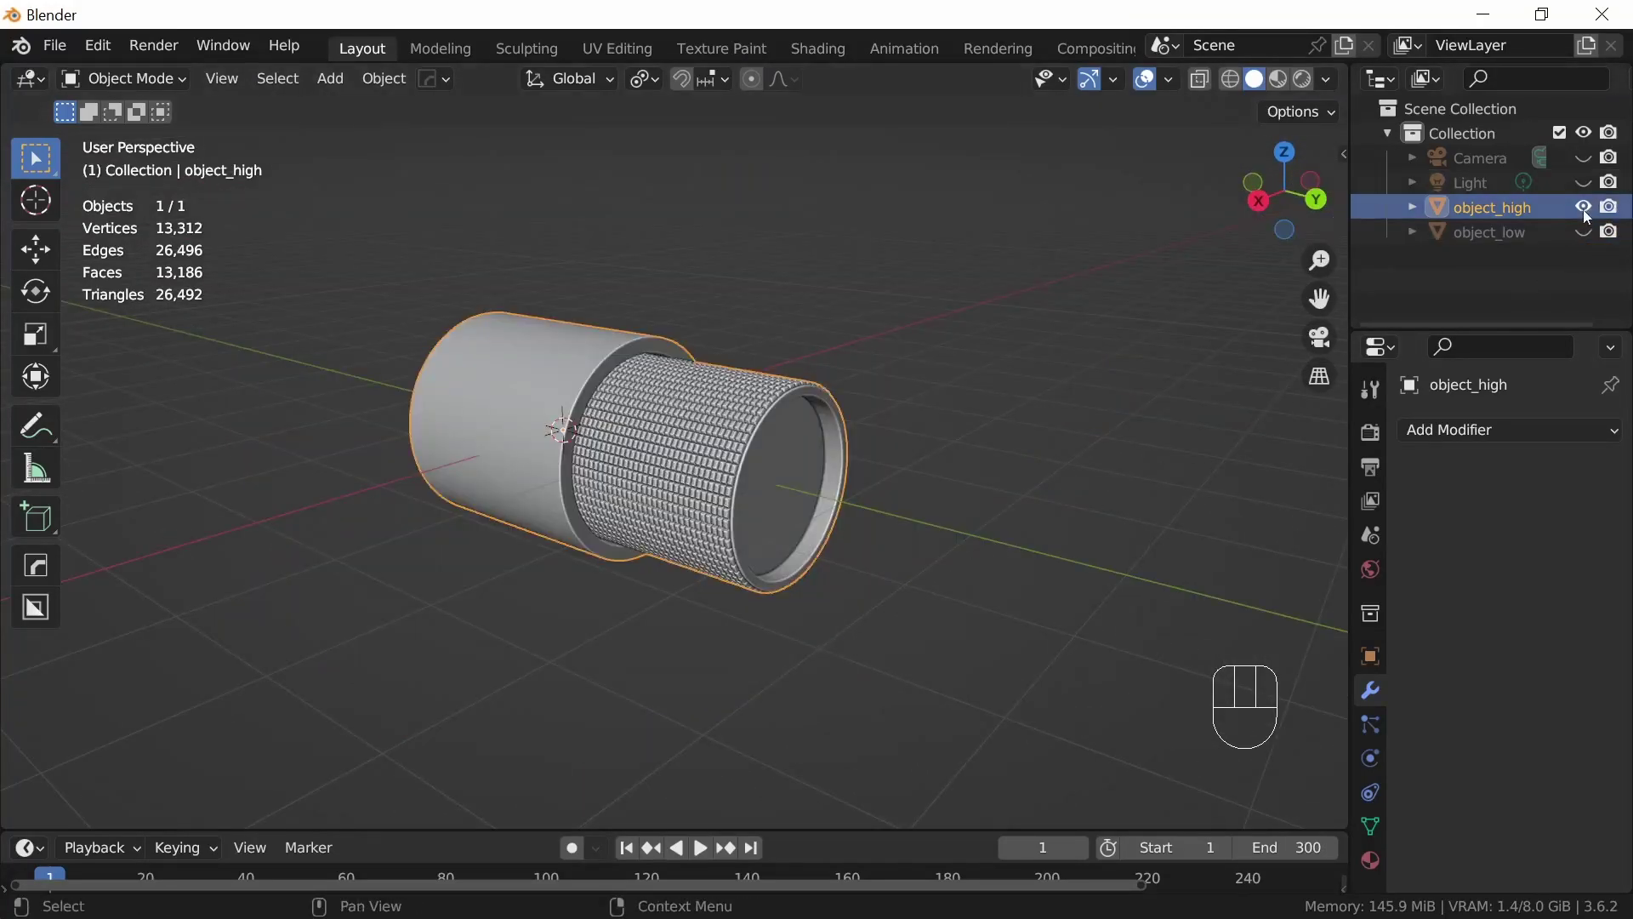
{"action": "left_click", "coordinate": [1586, 208]}
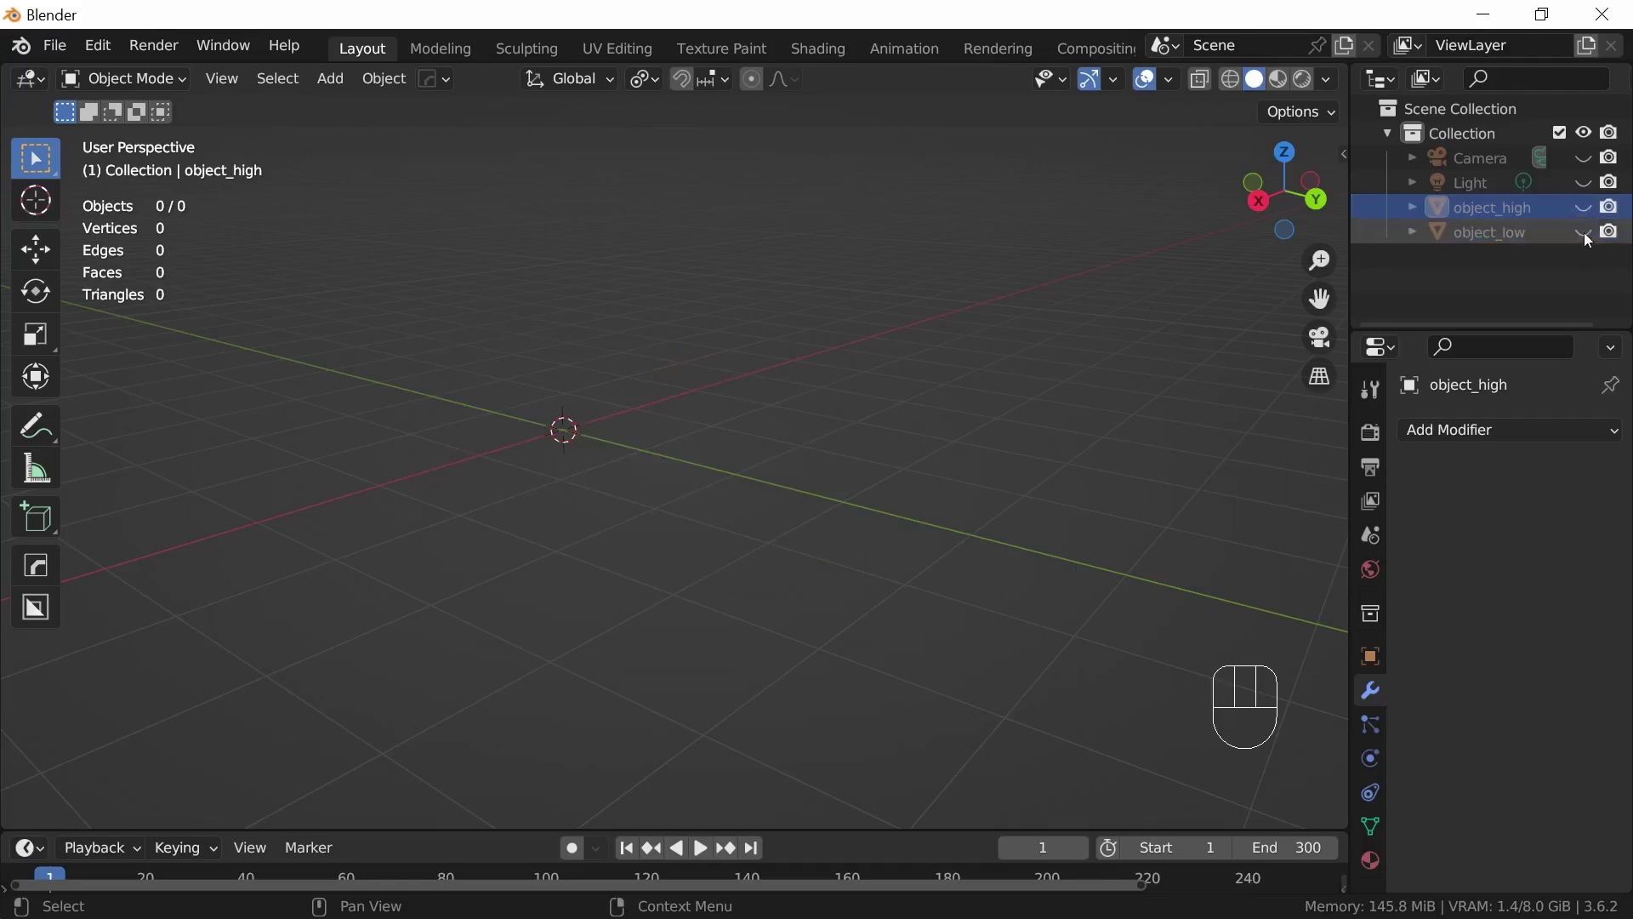
{"action": "left_click", "coordinate": [1584, 232]}
{"action": "left_click", "coordinate": [737, 453]}
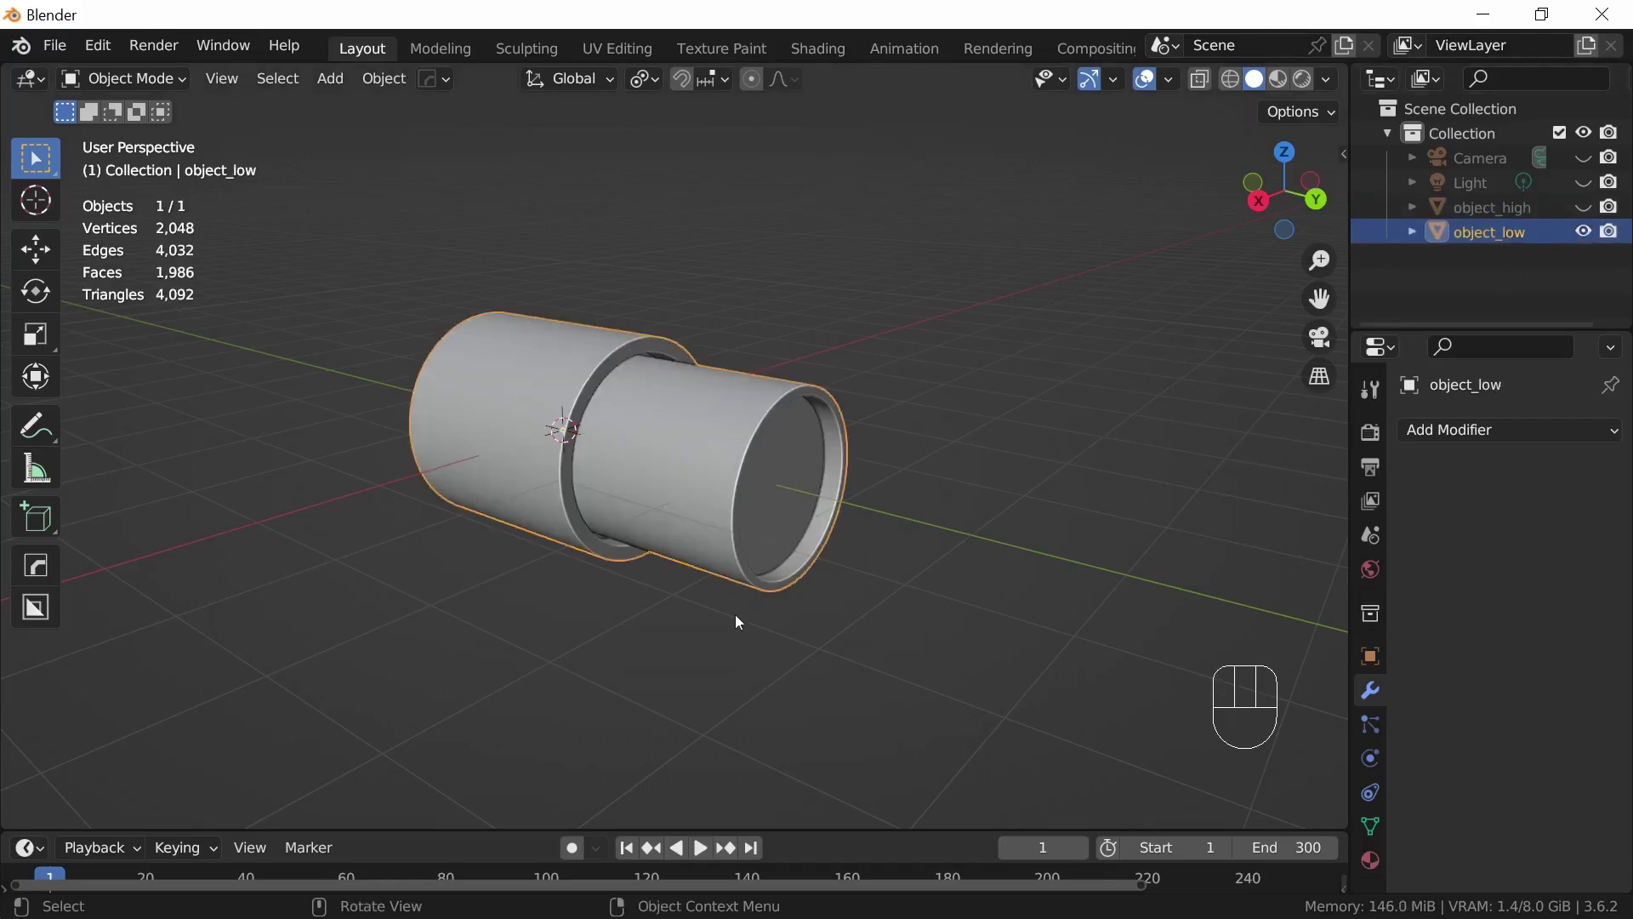
In the UV Editing workspace, create a 1024 x 1024 px image named UV with the UV Grid generated type
{"action": "left_click", "coordinate": [626, 47]}
{"action": "left_click", "coordinate": [377, 79]}
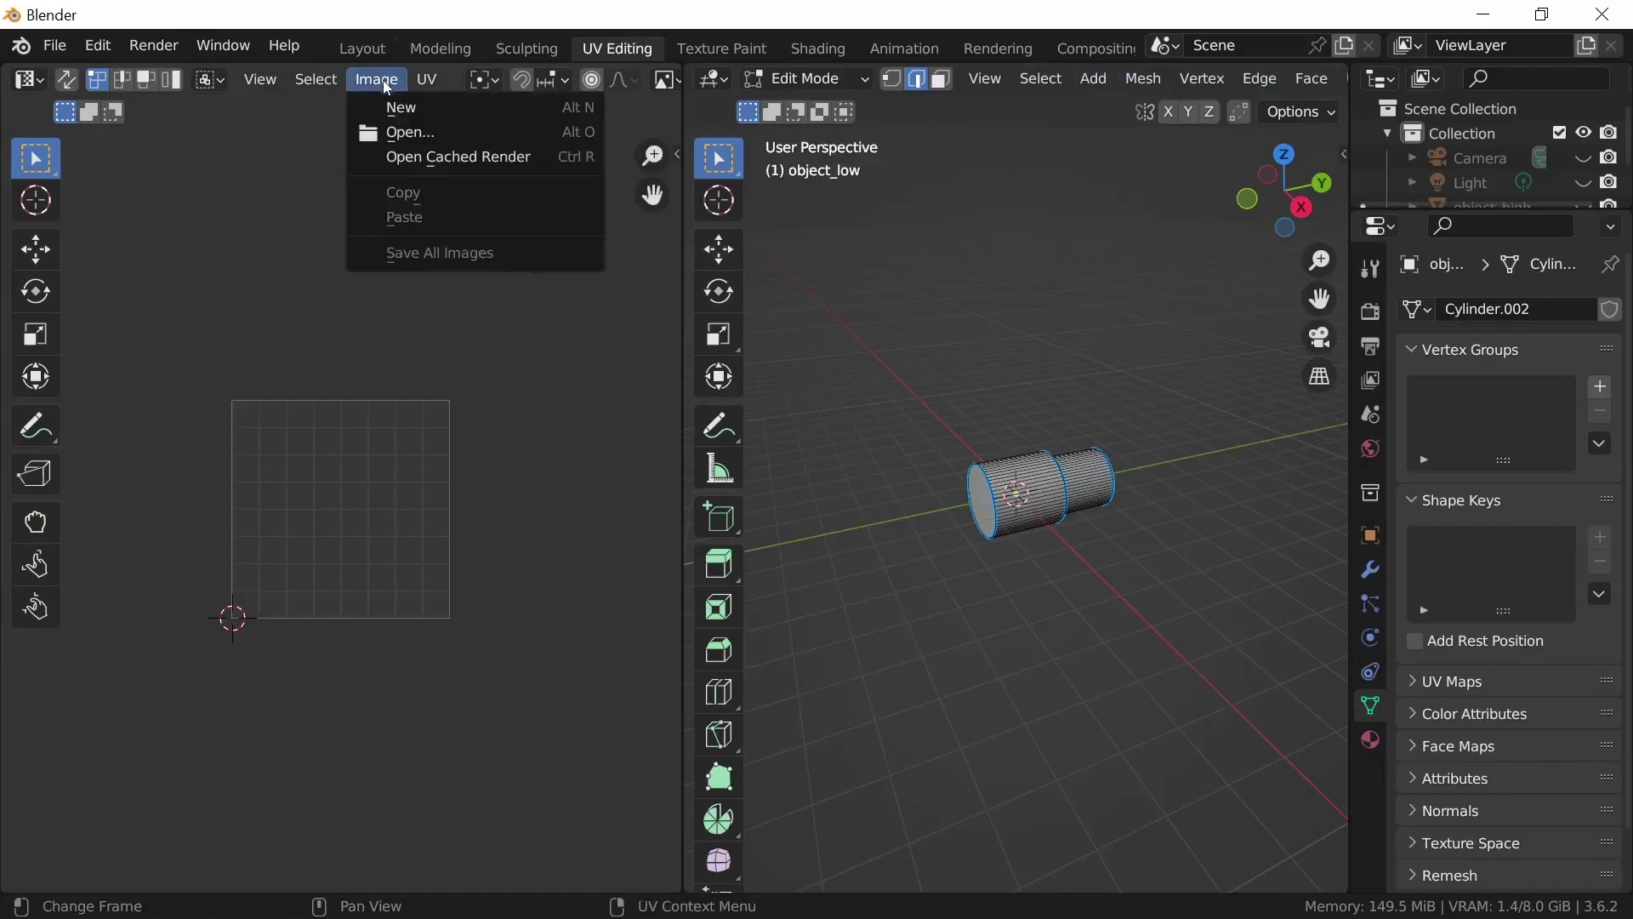
{"action": "left_click", "coordinate": [433, 105]}
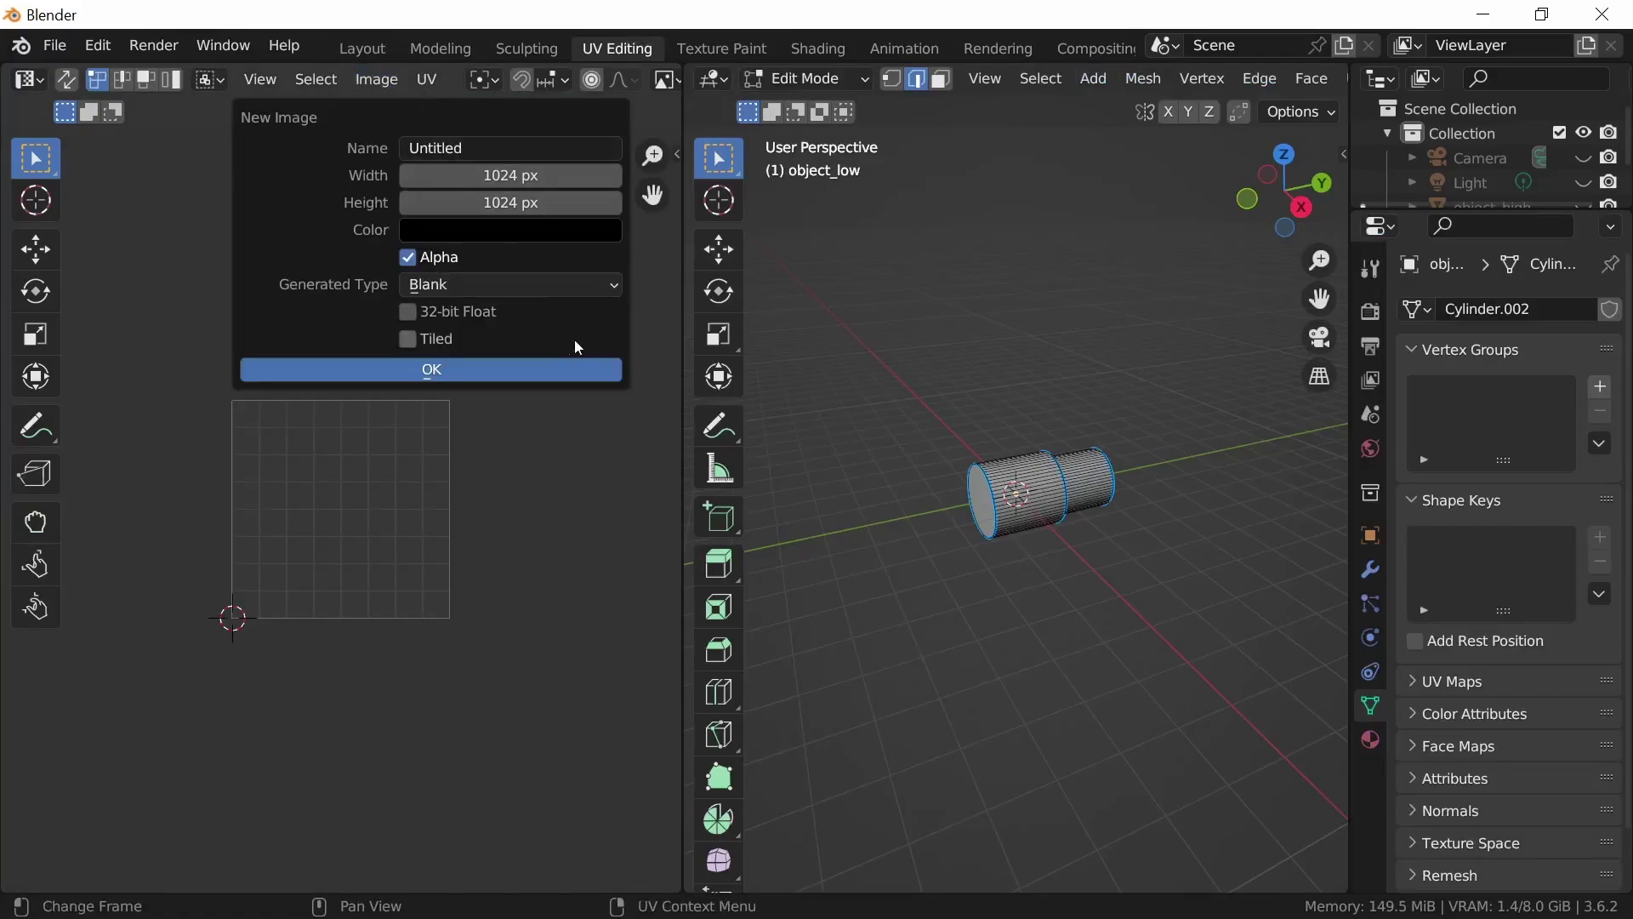
{"action": "left_click", "coordinate": [507, 150]}
{"action": "type", "text": "UV"}
{"action": "left_click", "coordinate": [616, 274]}
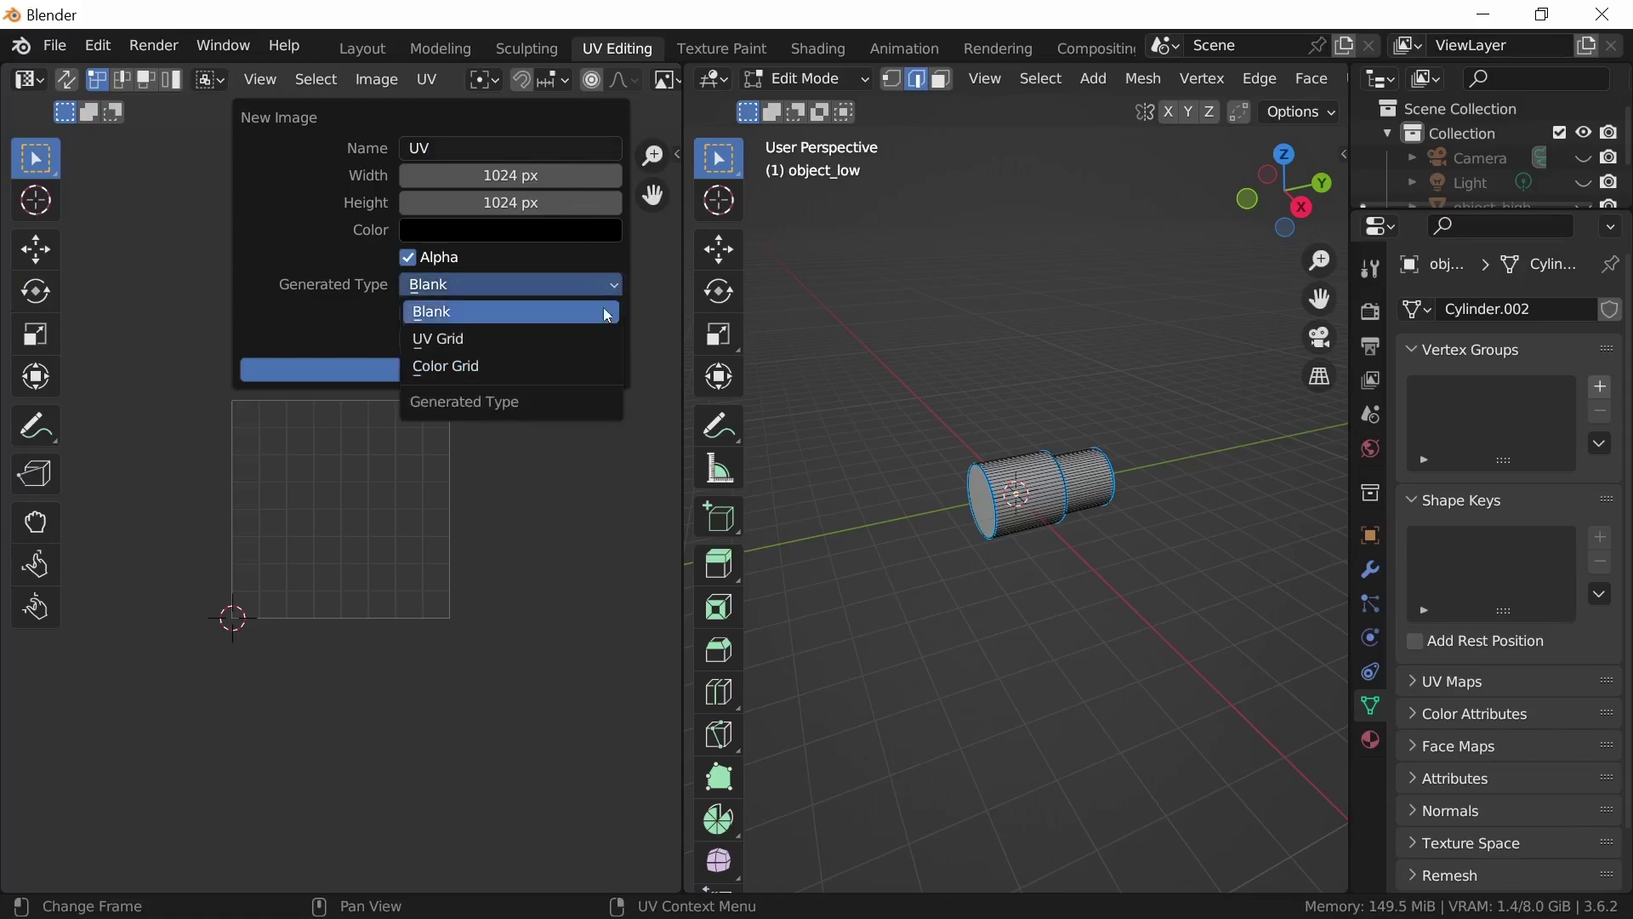
{"action": "left_click", "coordinate": [493, 339]}
{"action": "left_click", "coordinate": [489, 368]}
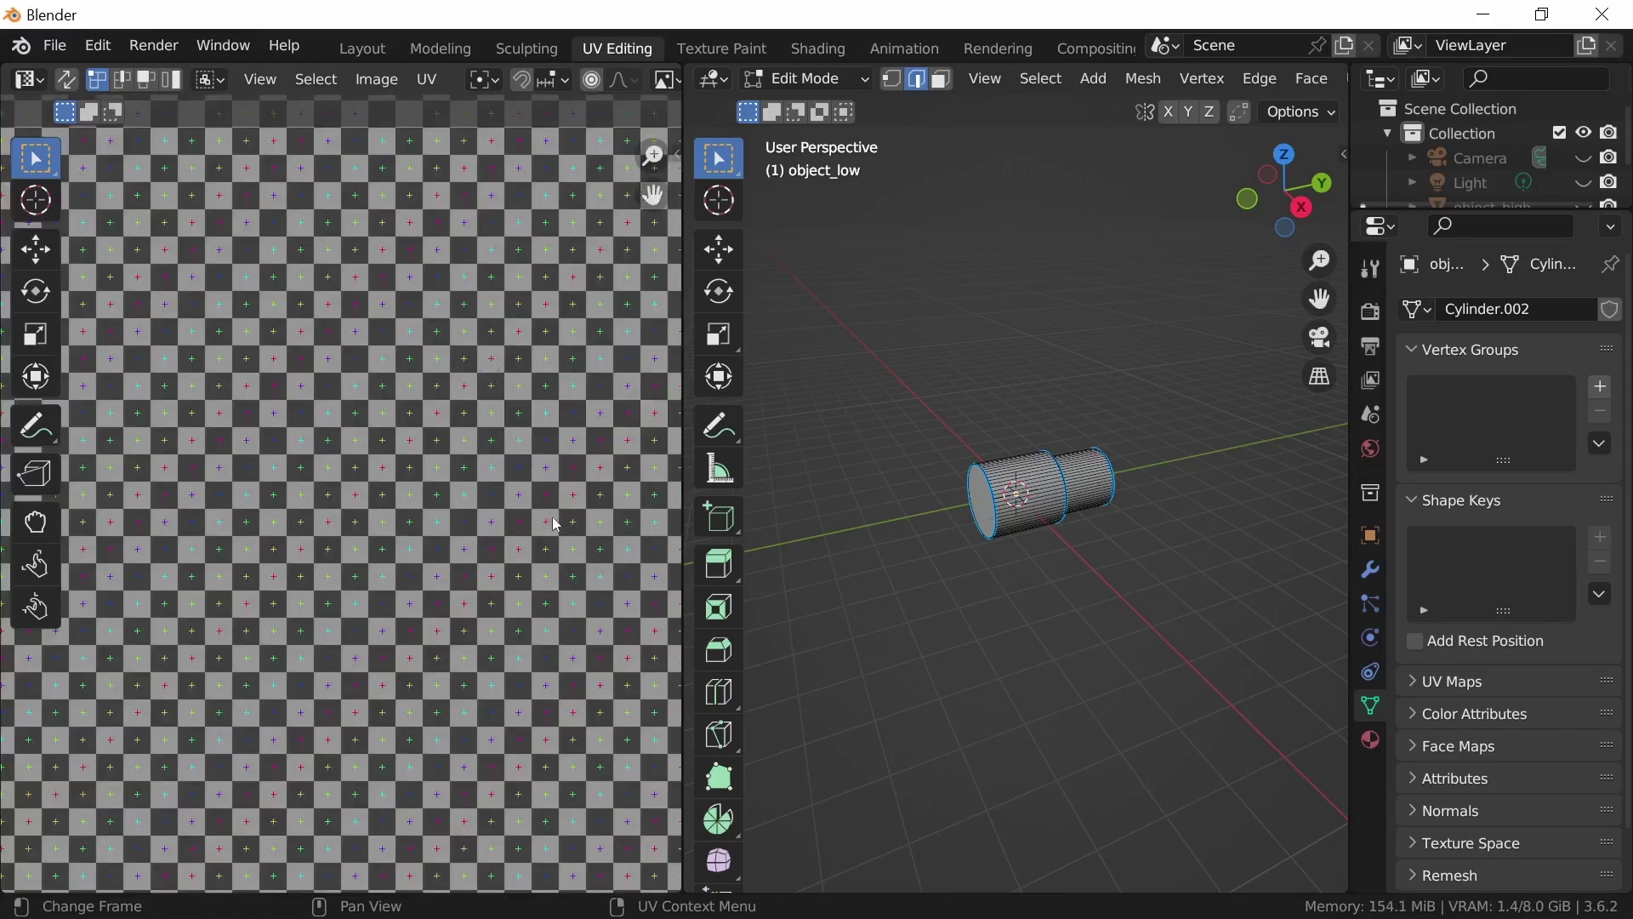
{"action": "scroll", "coordinate": [517, 477], "scroll_direction": "down", "scroll_amount": 5}
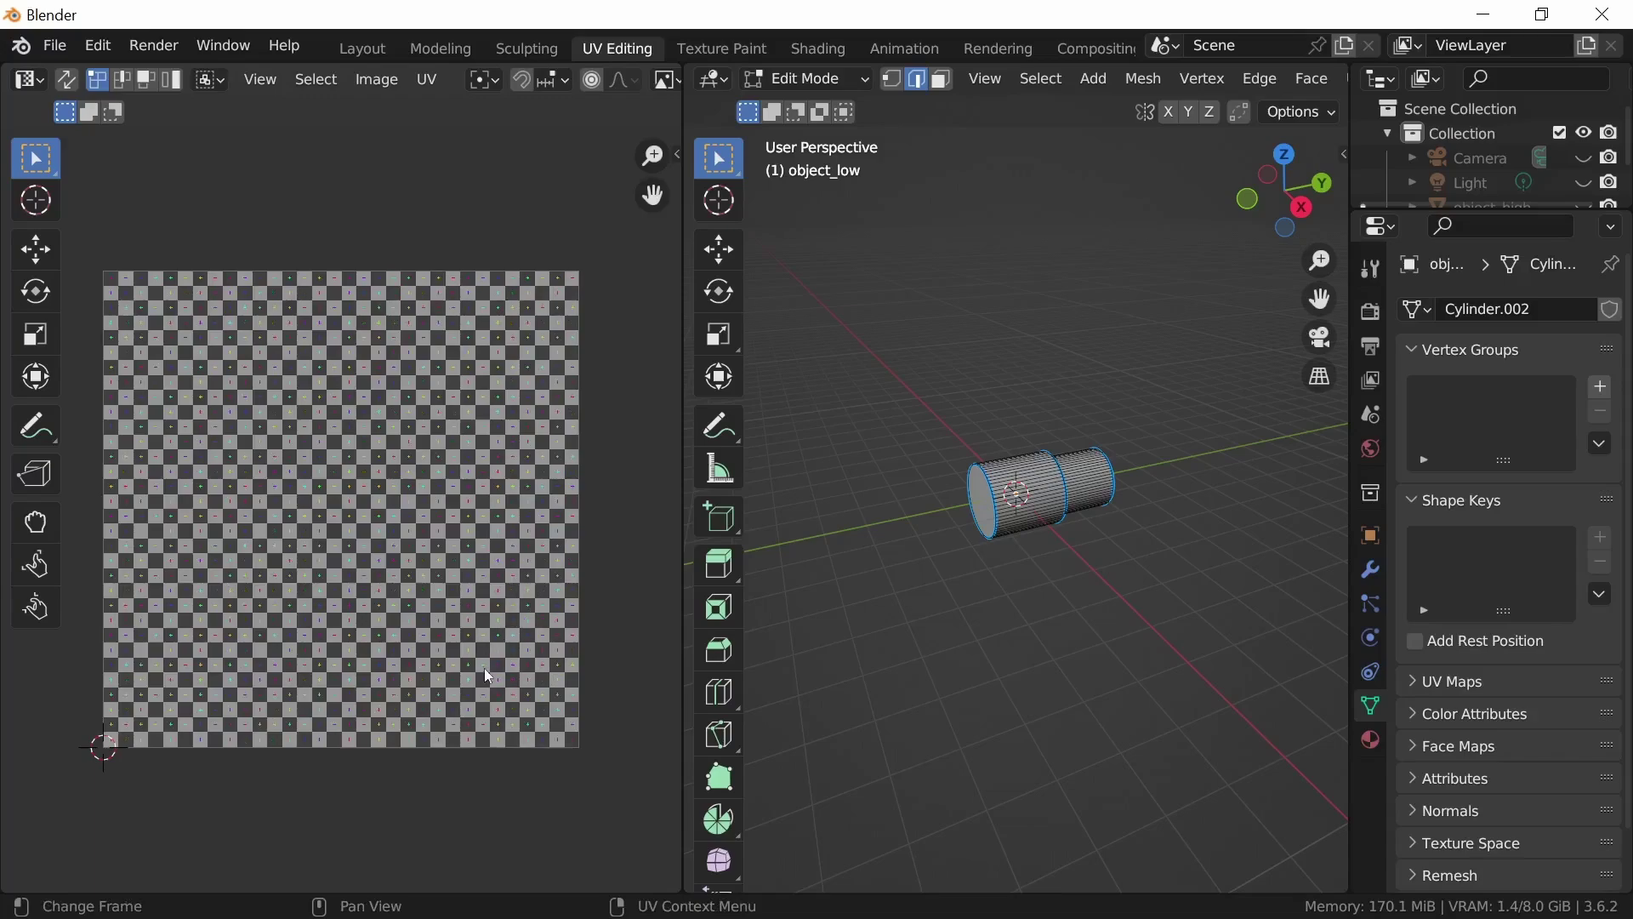
Turn on UV sync selection and unwrap all of object_low using Smart UV Project with a 66° angle limit and 0.000 island margin
{"action": "left_click", "coordinate": [71, 81]}
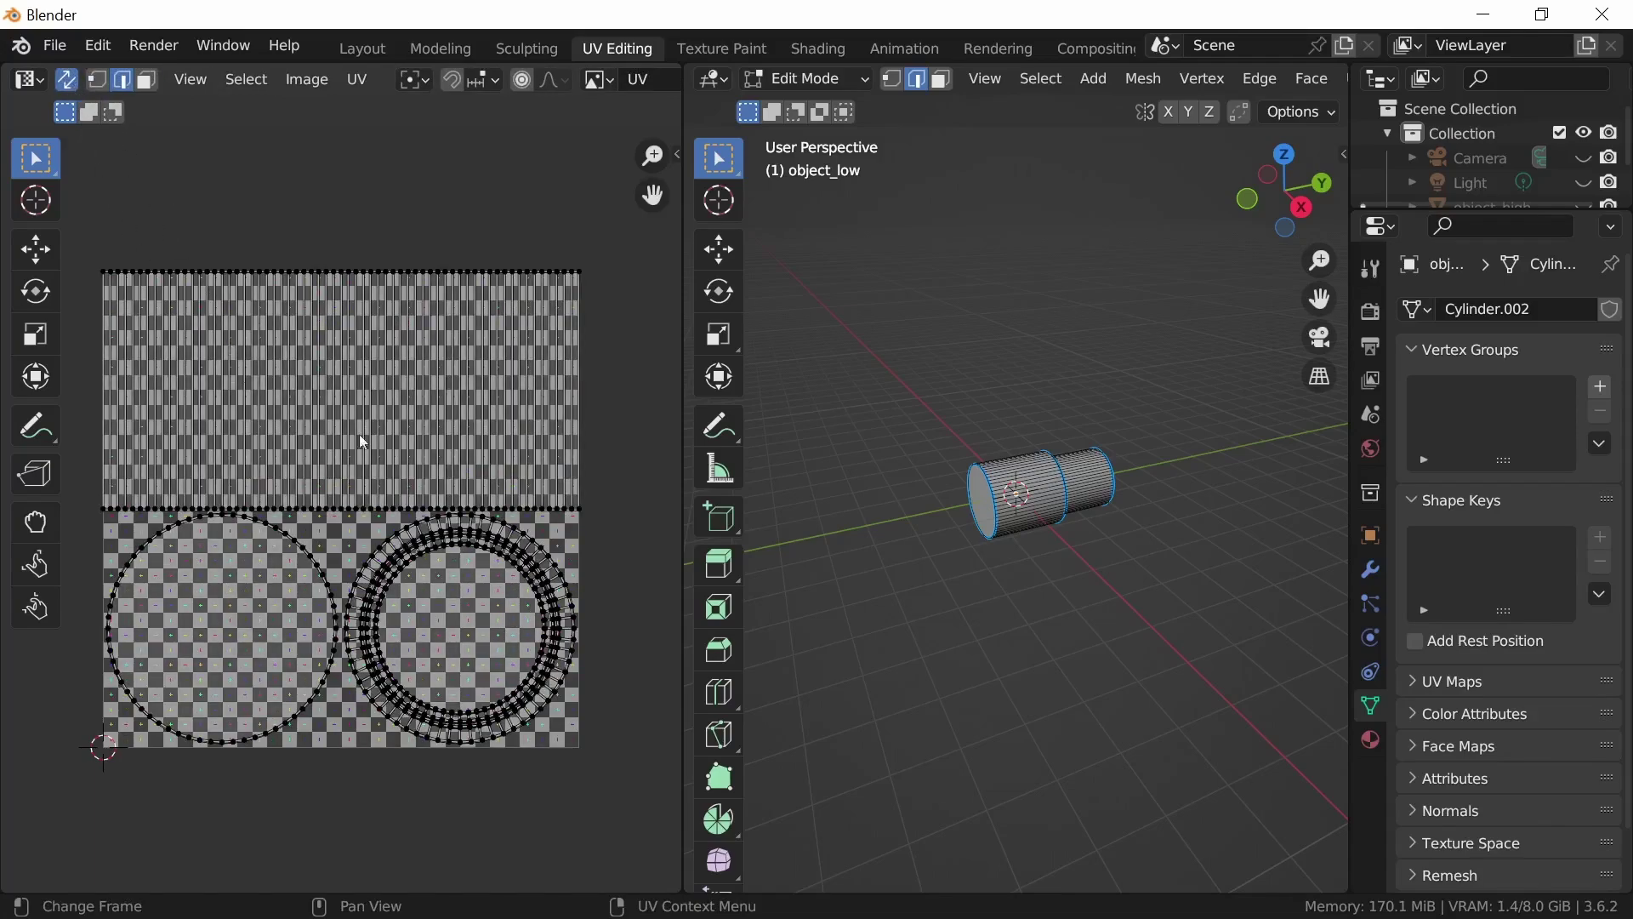
{"action": "middle_click_drag", "start_coordinate": [1091, 515], "coordinate": [1025, 548]}
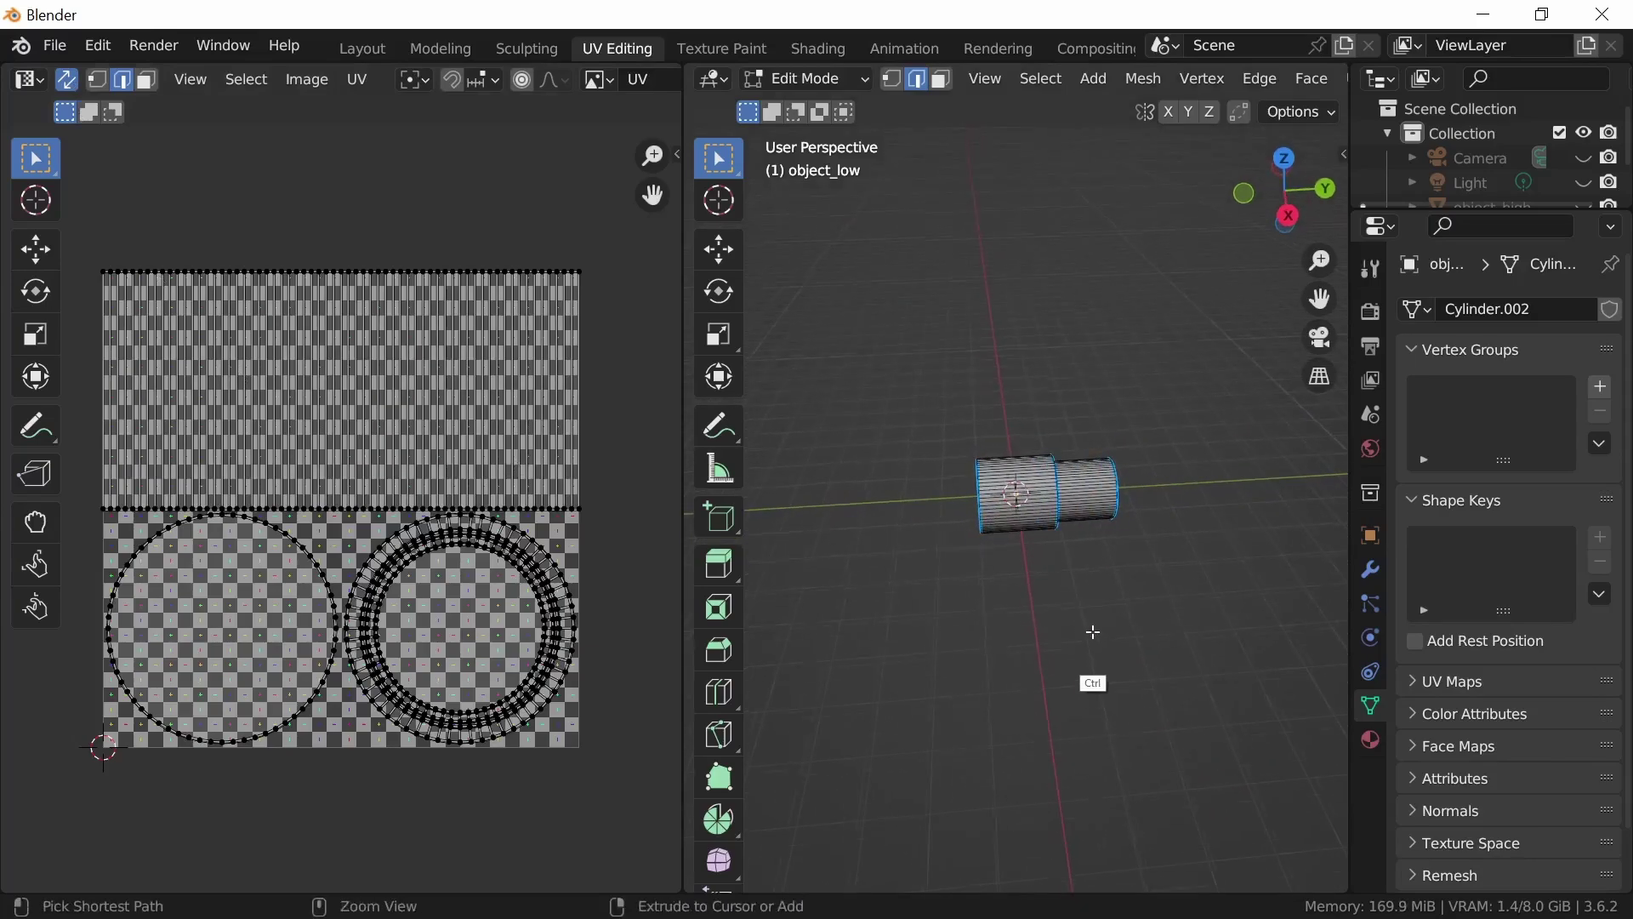
{"action": "middle_click_drag", "start_coordinate": [1090, 633], "coordinate": [1099, 502], "text": "ctrl"}
{"action": "key", "text": "a"}
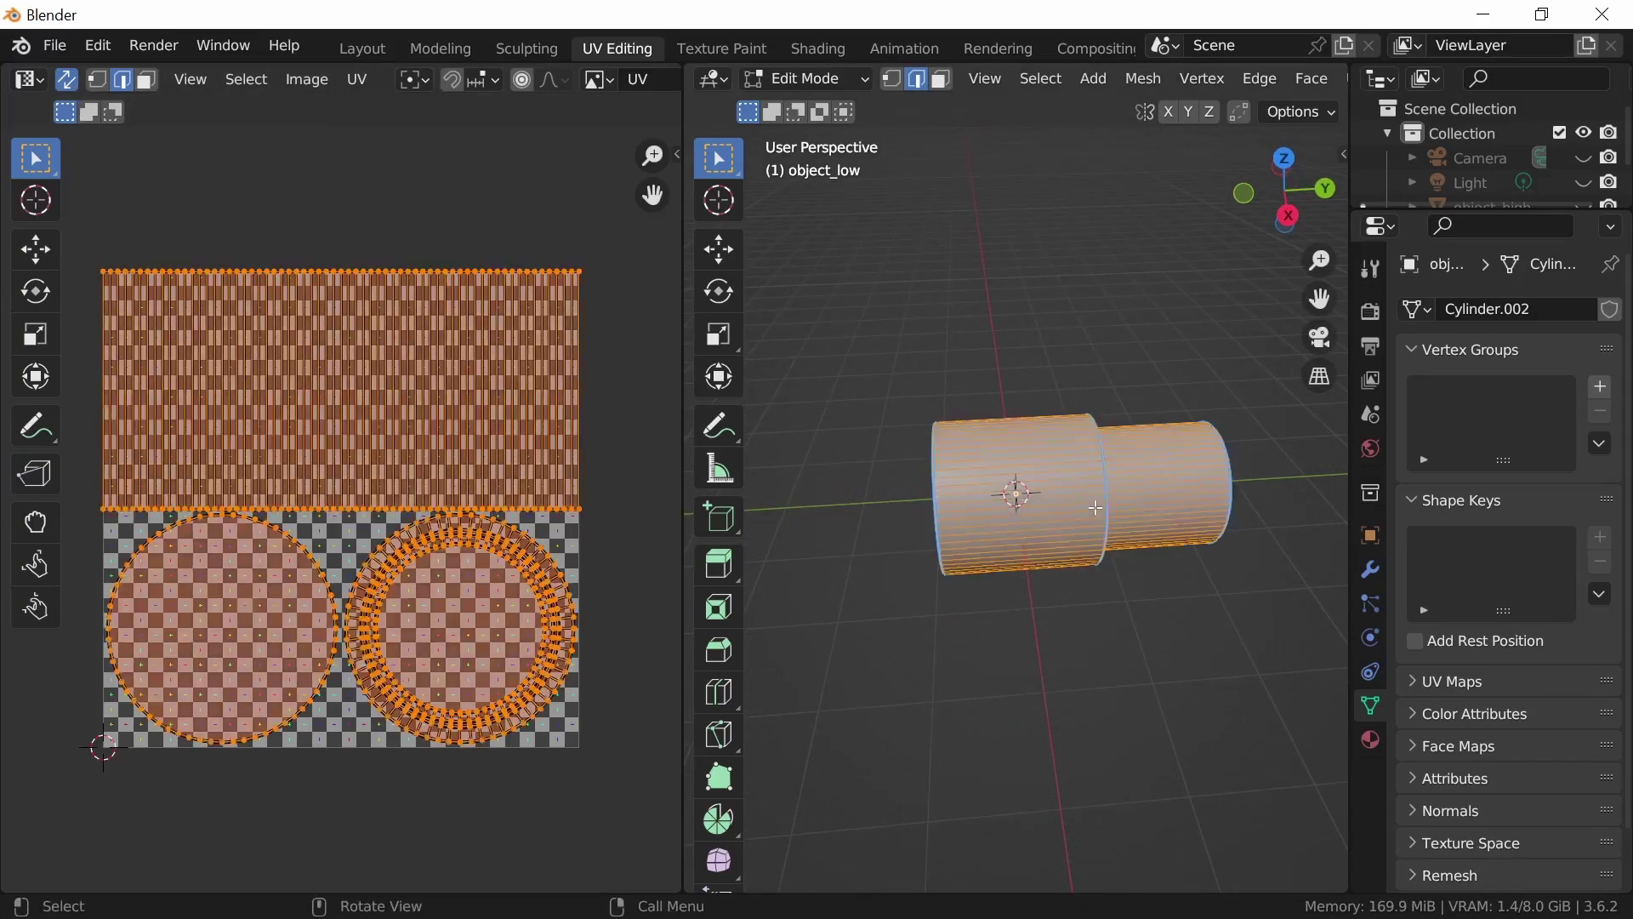
{"action": "key", "text": "u"}
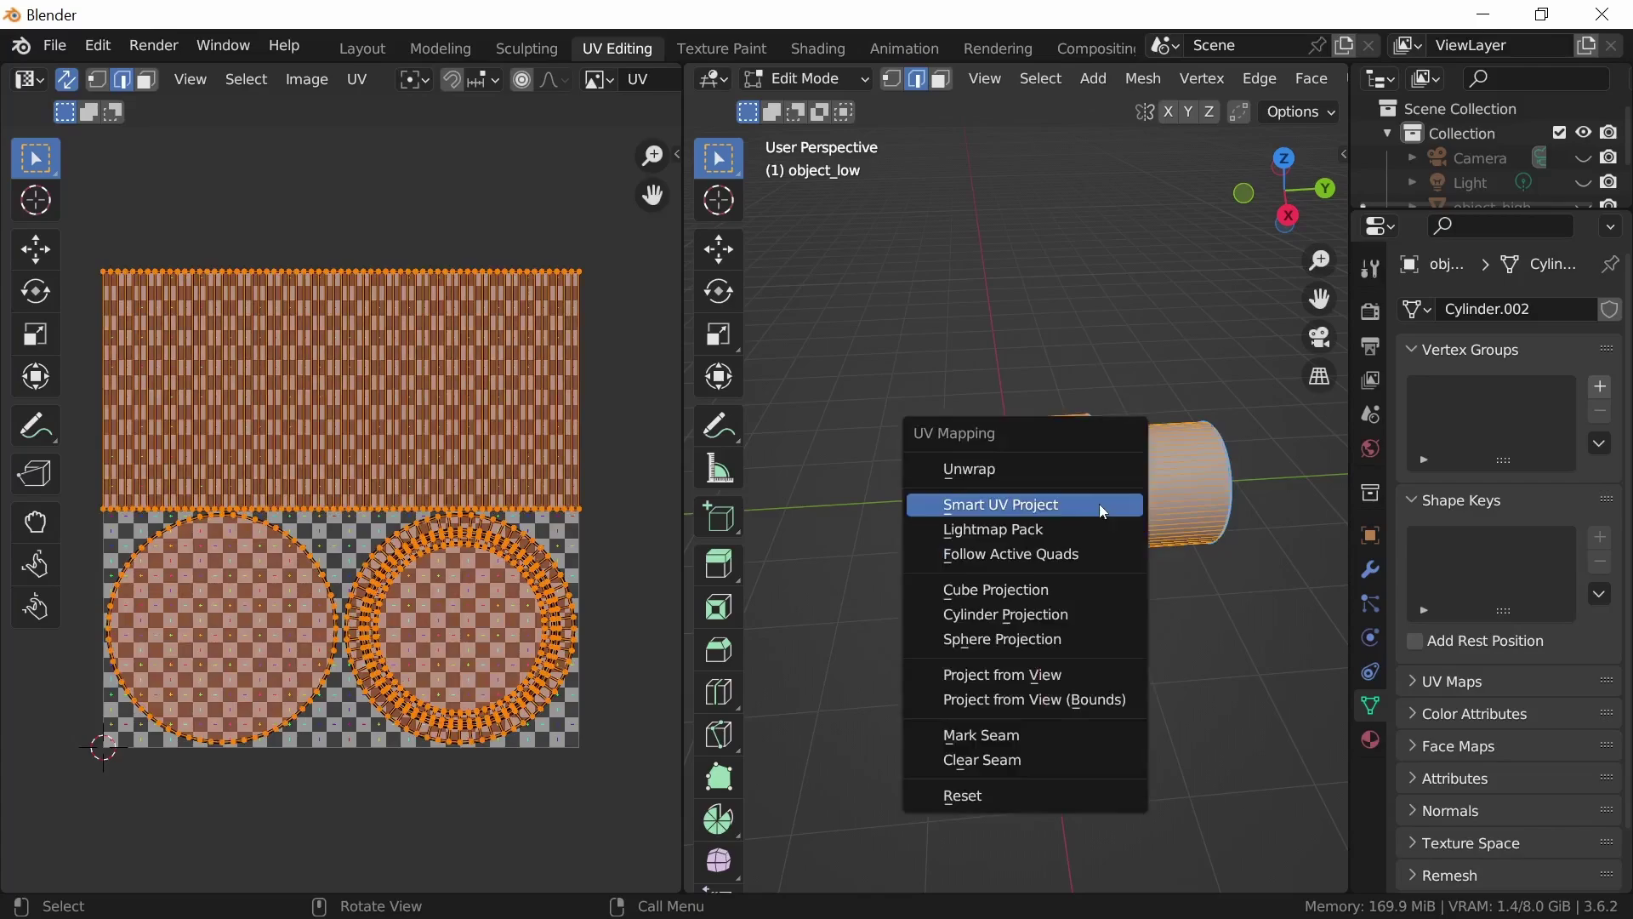
{"action": "left_click", "coordinate": [1029, 506]}
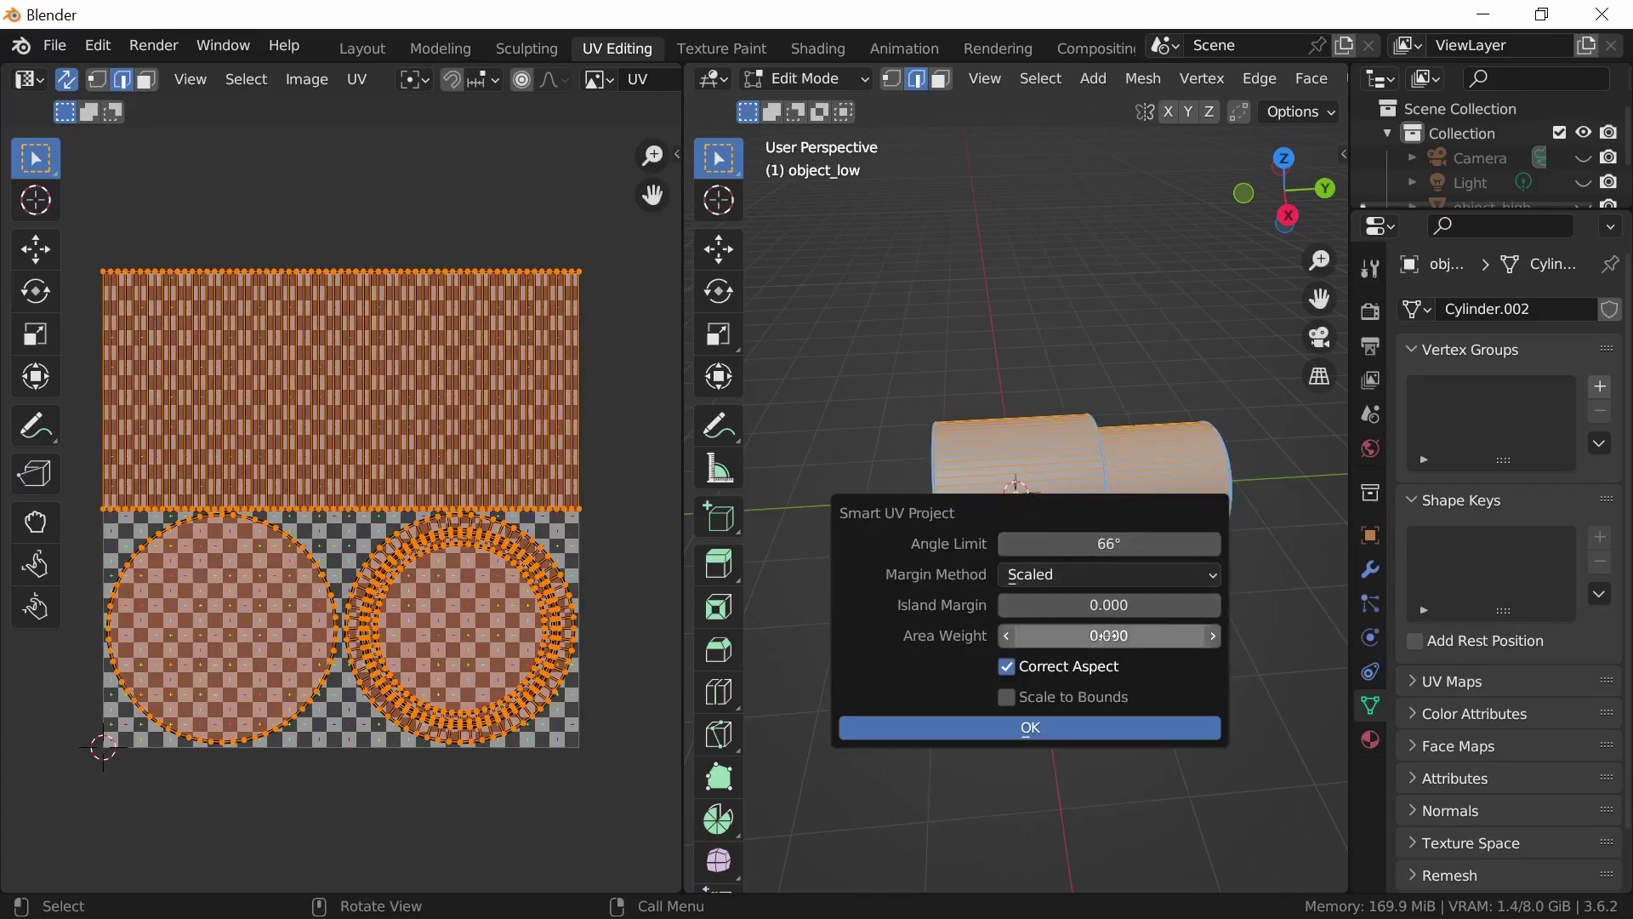
{"action": "left_click", "coordinate": [1058, 733]}
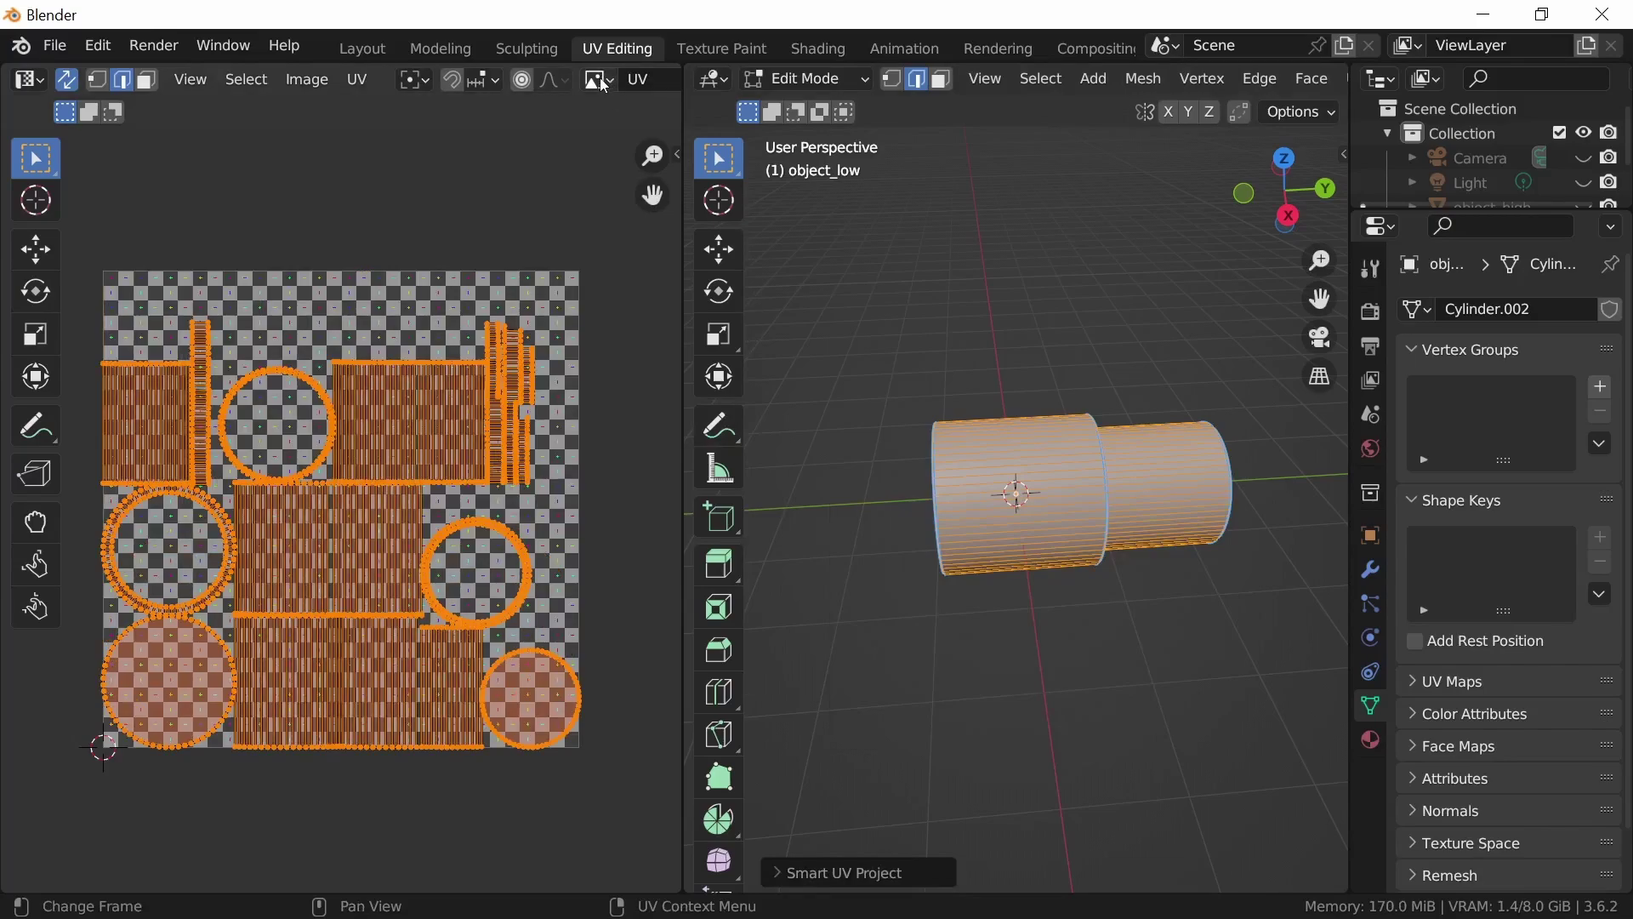
Enable the Display Stretch overlay in the UV editor and inspect the unwrapped islands for distortion
{"action": "scroll", "coordinate": [601, 75], "scroll_direction": "down", "scroll_amount": 6}
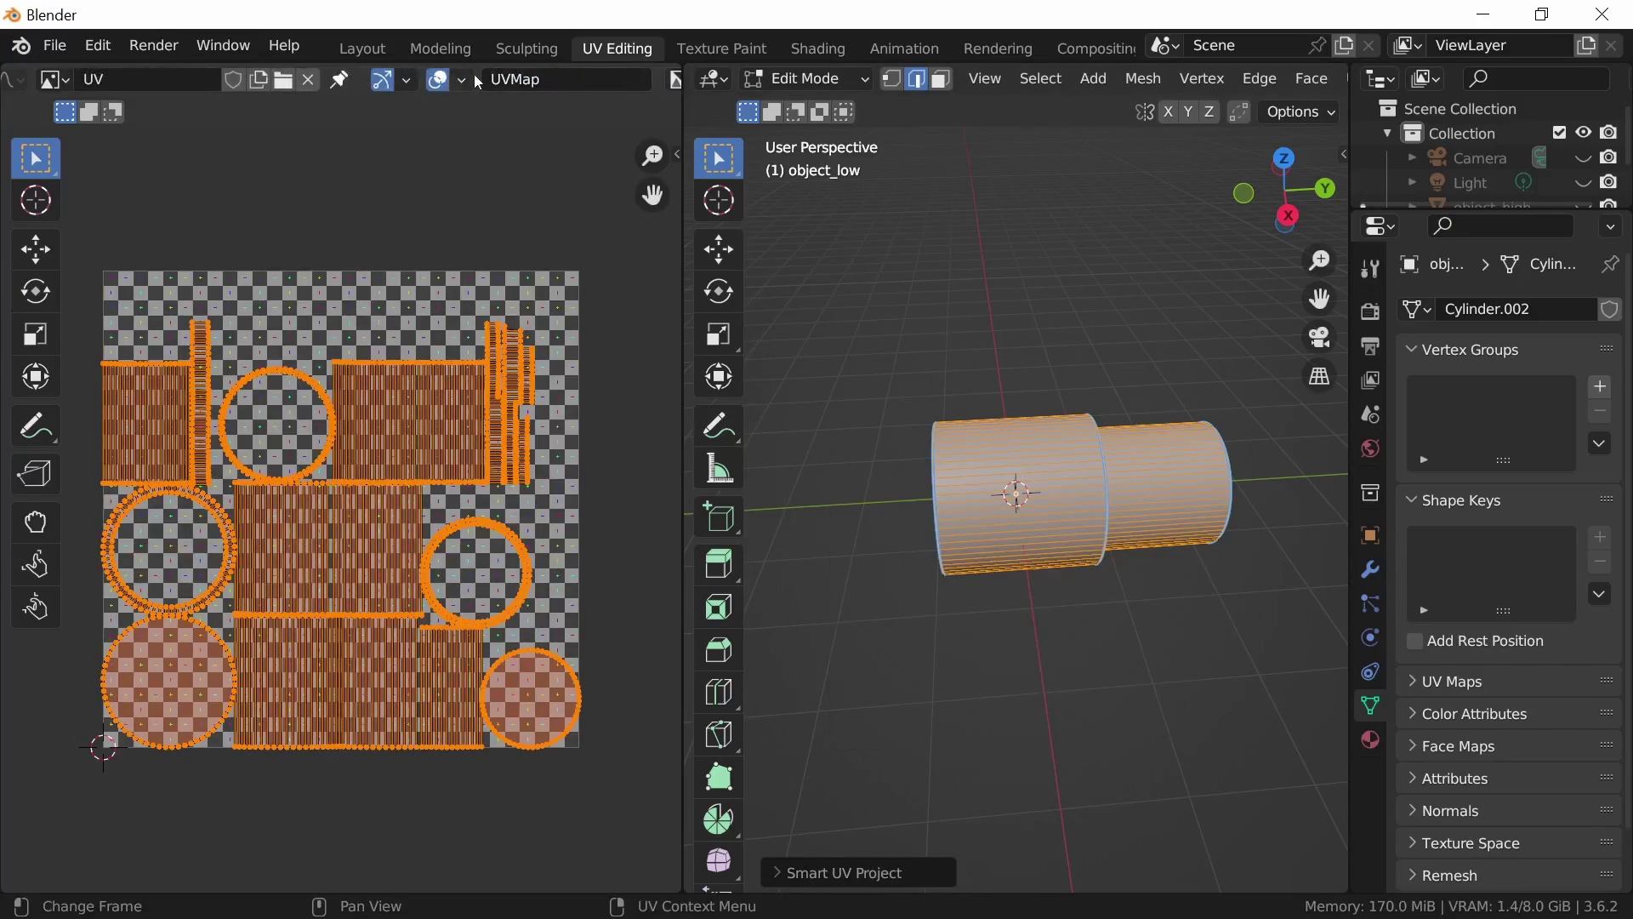
{"action": "left_click", "coordinate": [463, 79]}
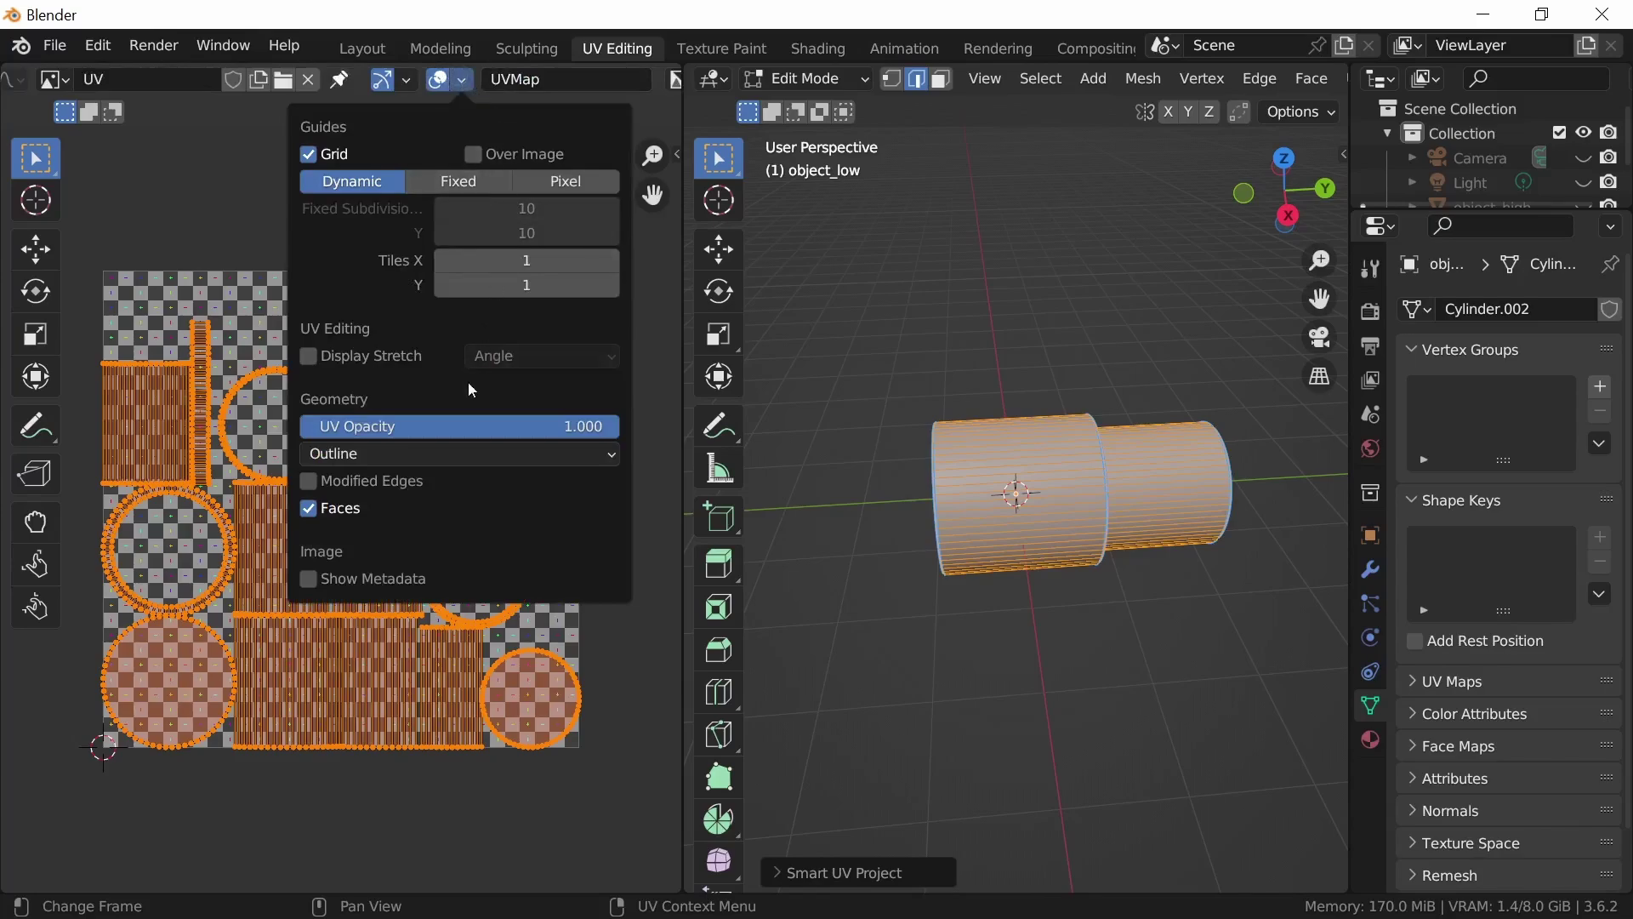
{"action": "left_click", "coordinate": [341, 355]}
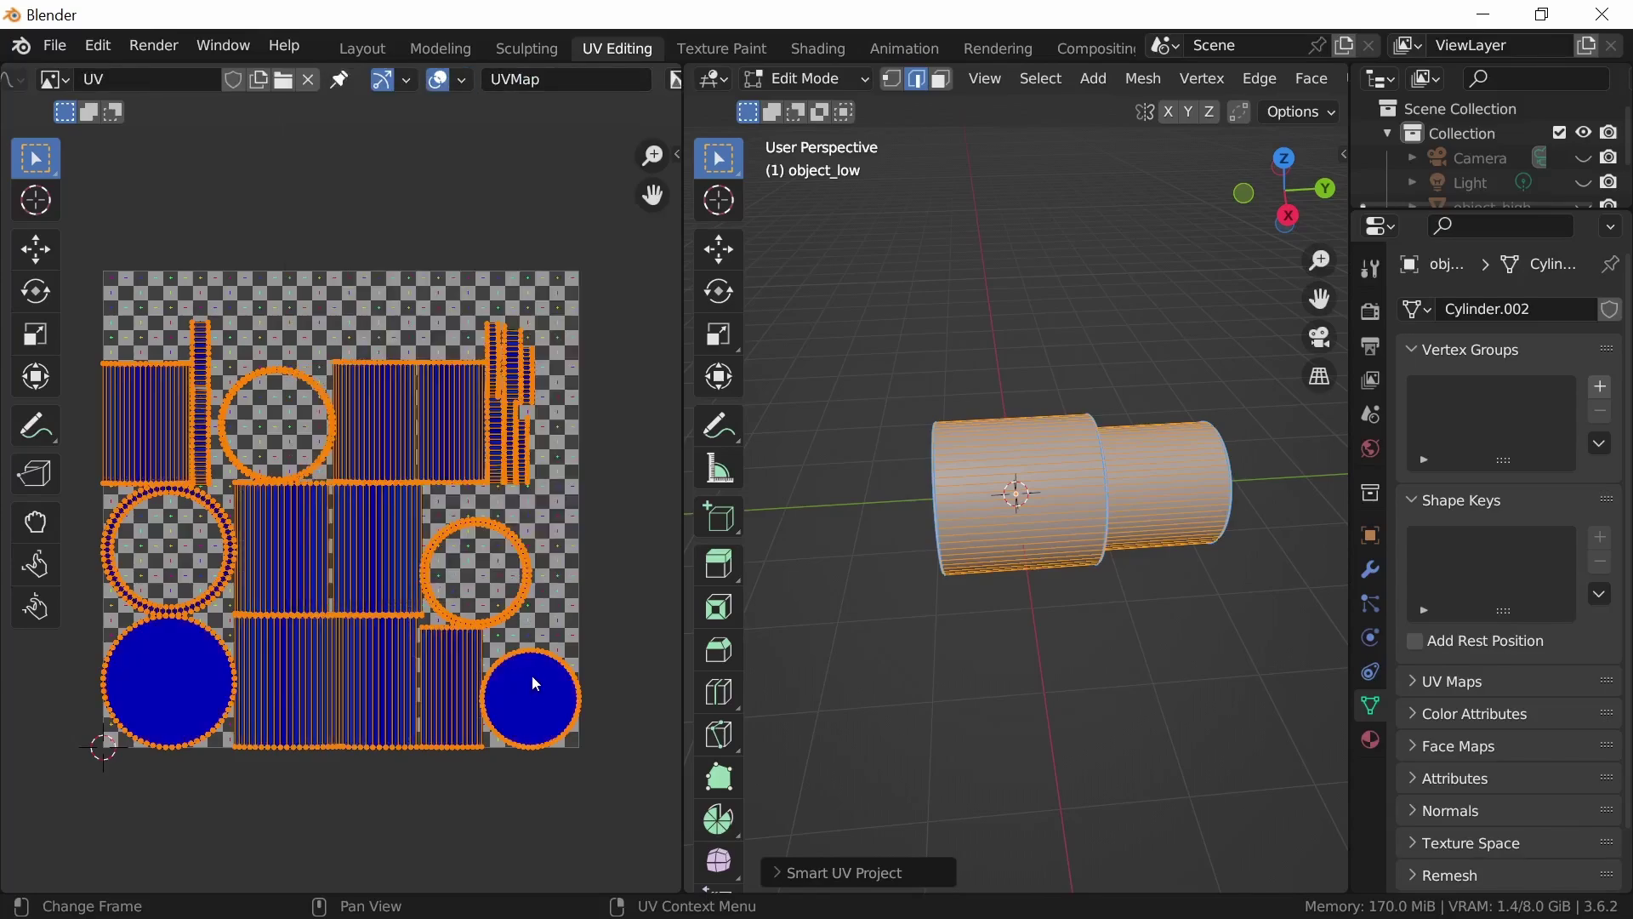
{"action": "scroll", "coordinate": [549, 732], "scroll_direction": "up", "scroll_amount": 3}
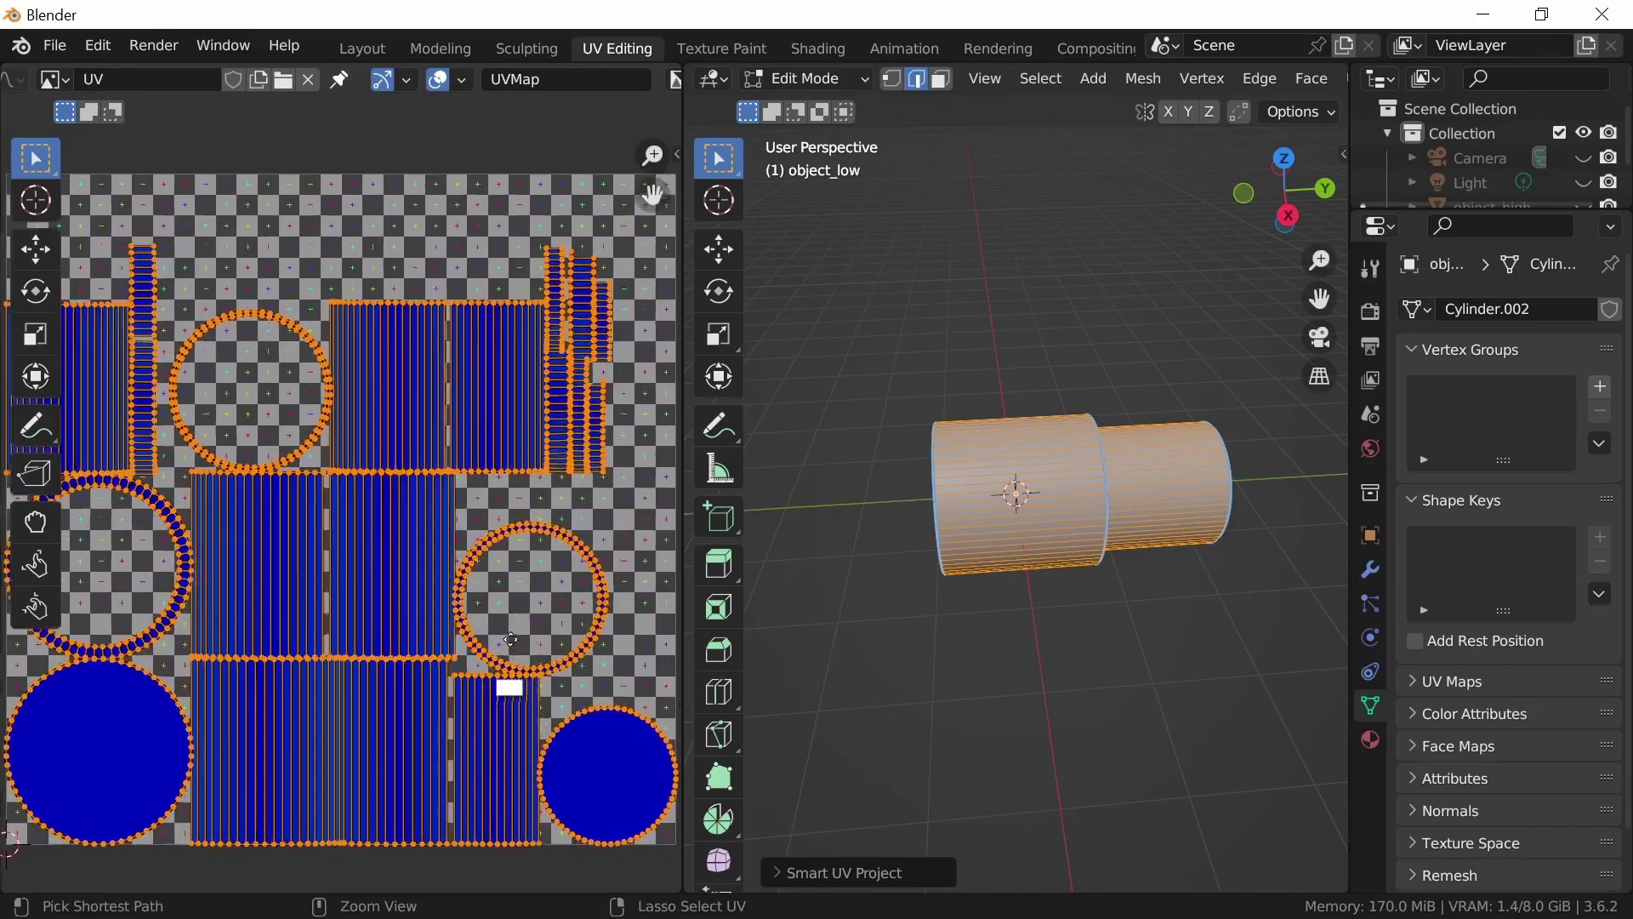
{"action": "scroll", "coordinate": [585, 591], "scroll_direction": "down", "scroll_amount": 1}
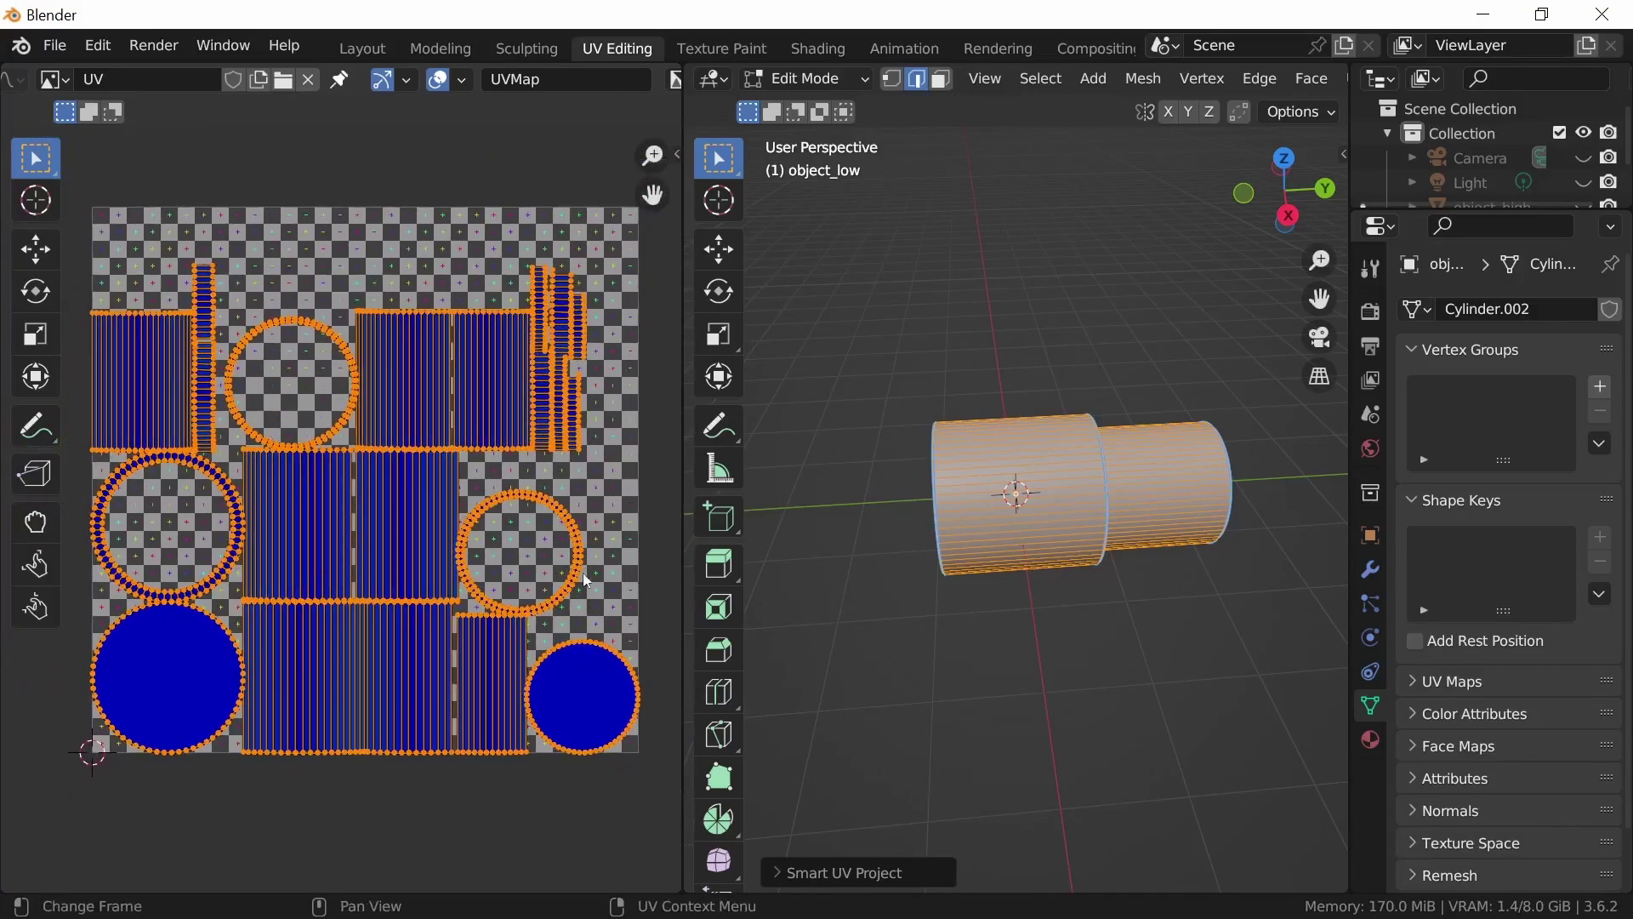
In the Shading workspace, create a new material on object_low and name it UV
{"action": "key", "text": "ctrl+Page_Down"}
{"action": "key", "text": "ctrl+Page_Down"}
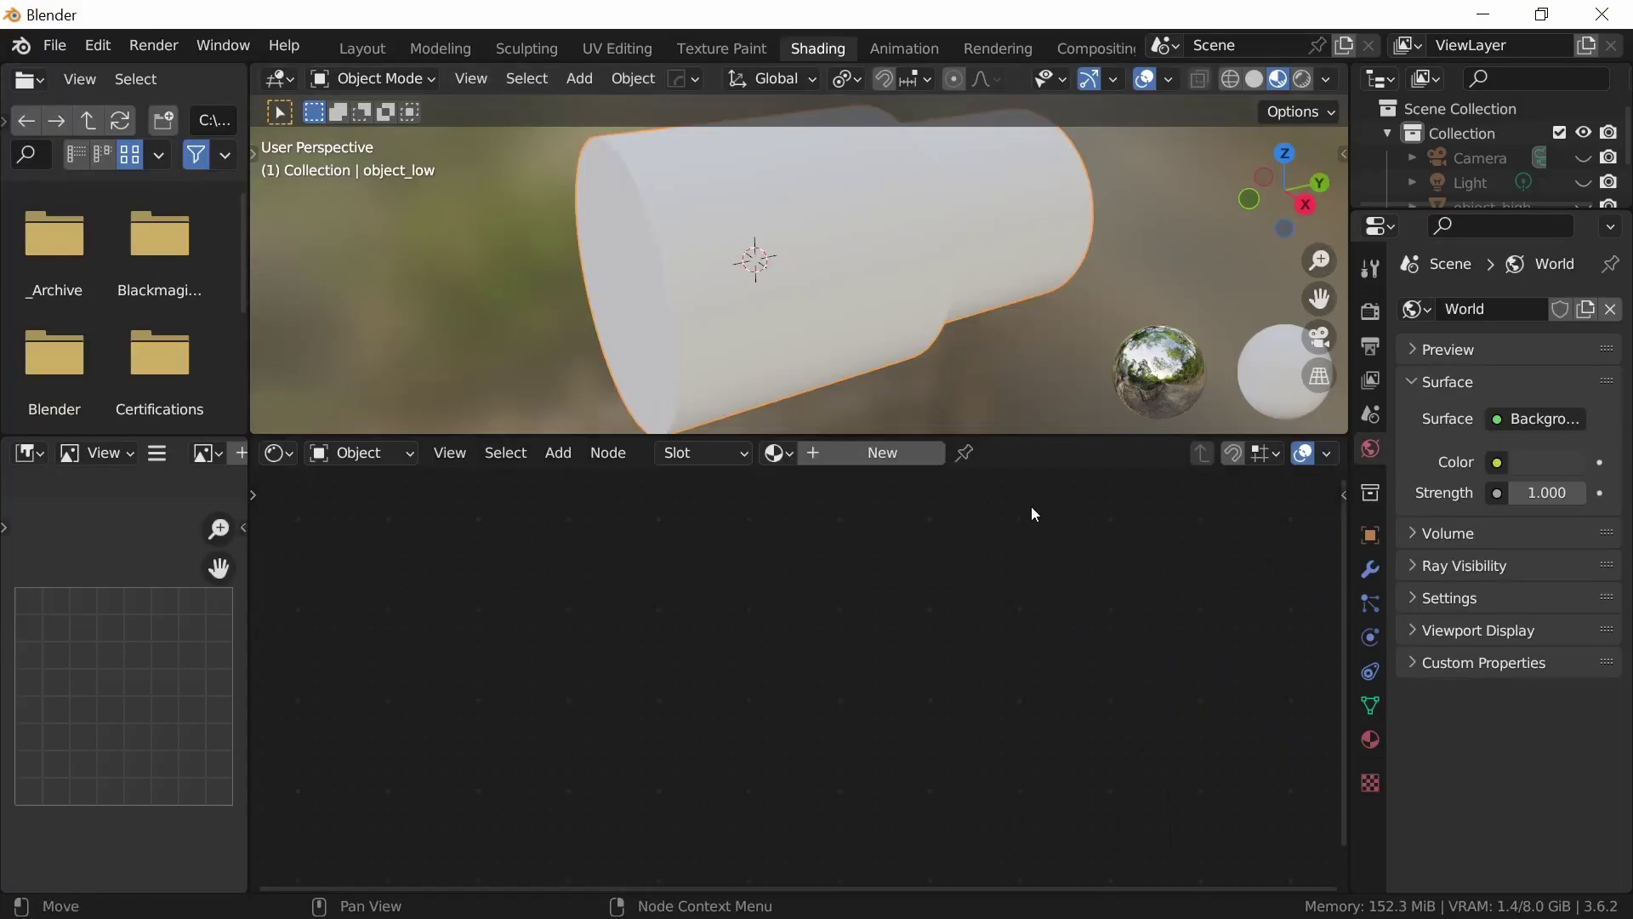
{"action": "left_click", "coordinate": [886, 450]}
{"action": "left_click", "coordinate": [957, 453]}
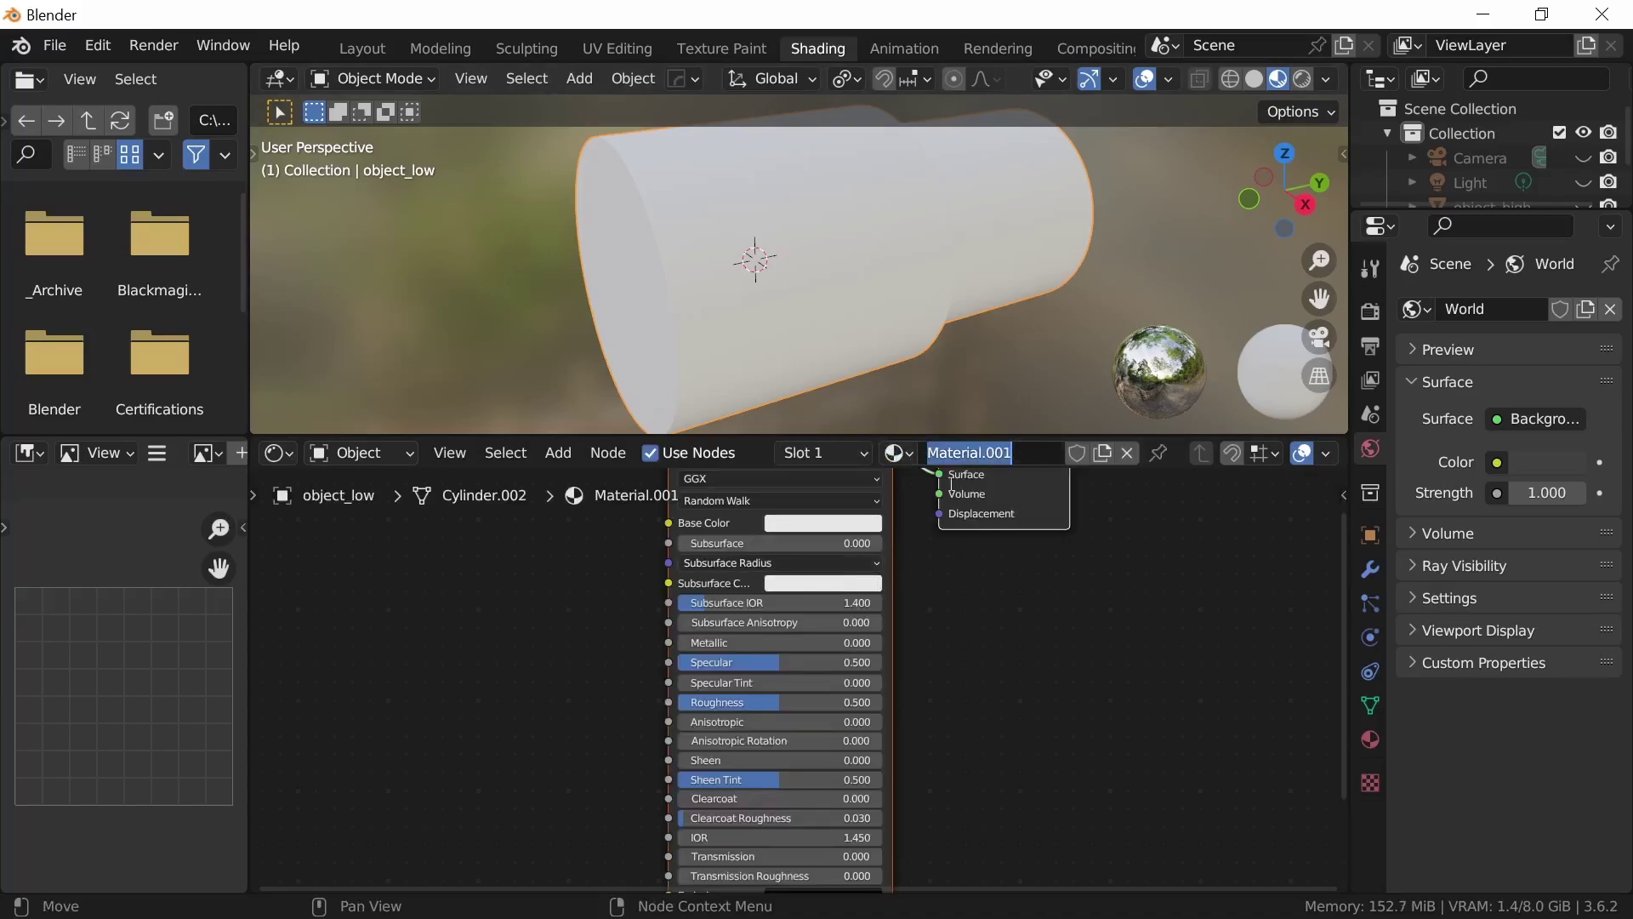
{"action": "type", "text": "UV"}
{"action": "key", "text": "Return"}
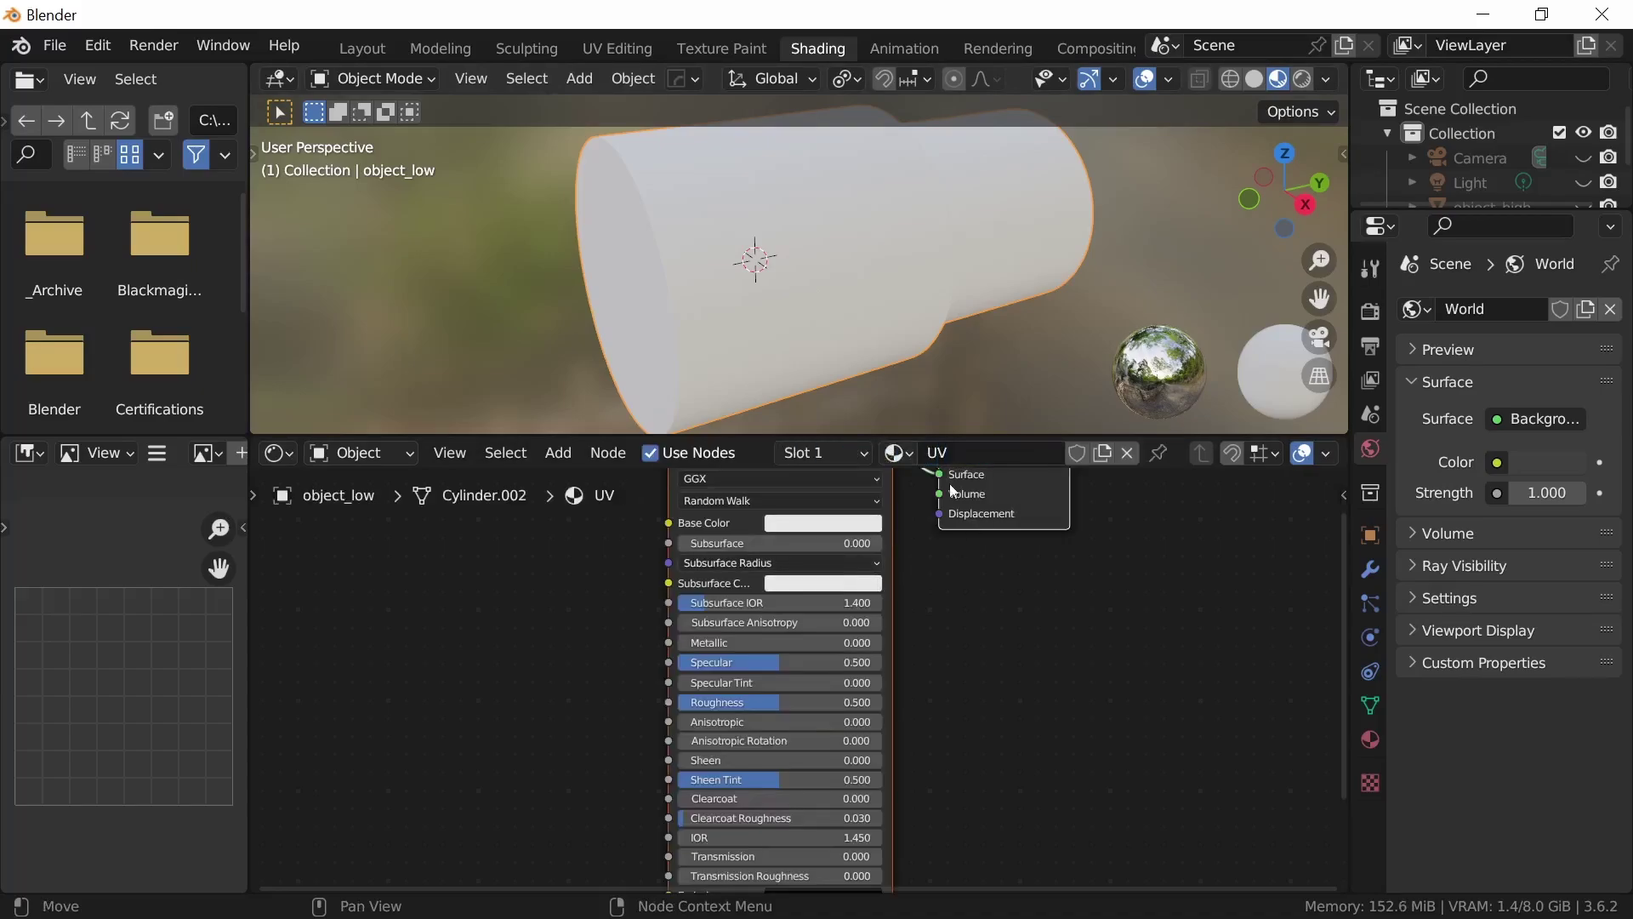
Delete the Principled BSDF node from the UV material
{"action": "middle_click_drag", "start_coordinate": [1028, 624], "coordinate": [1011, 774], "text": "shift"}
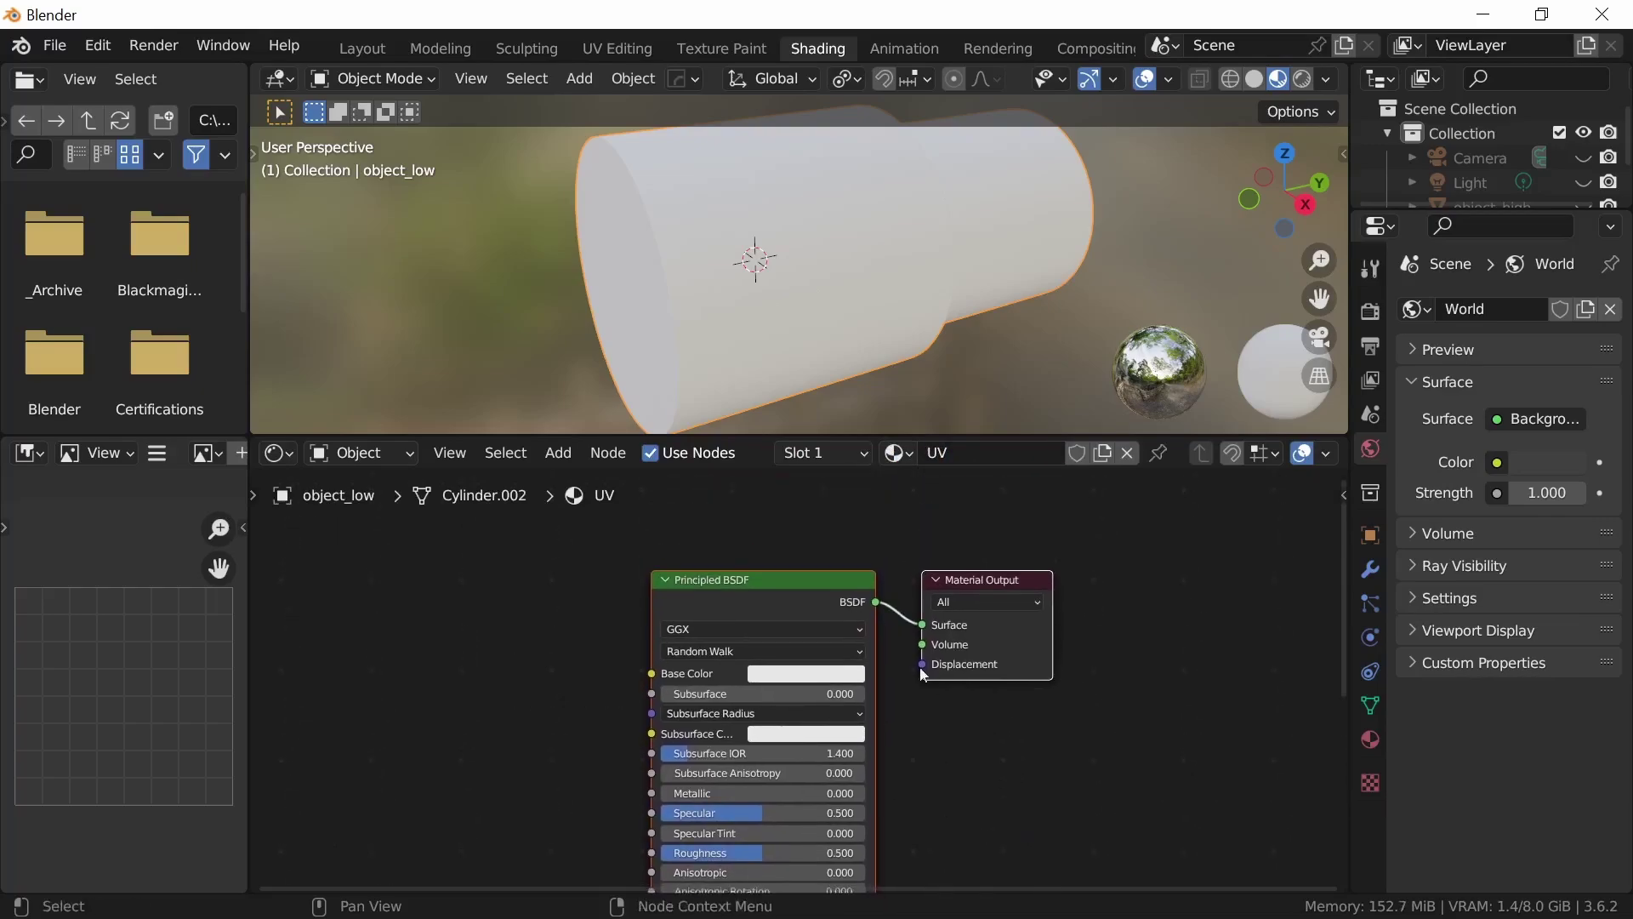
{"action": "left_click", "coordinate": [793, 574]}
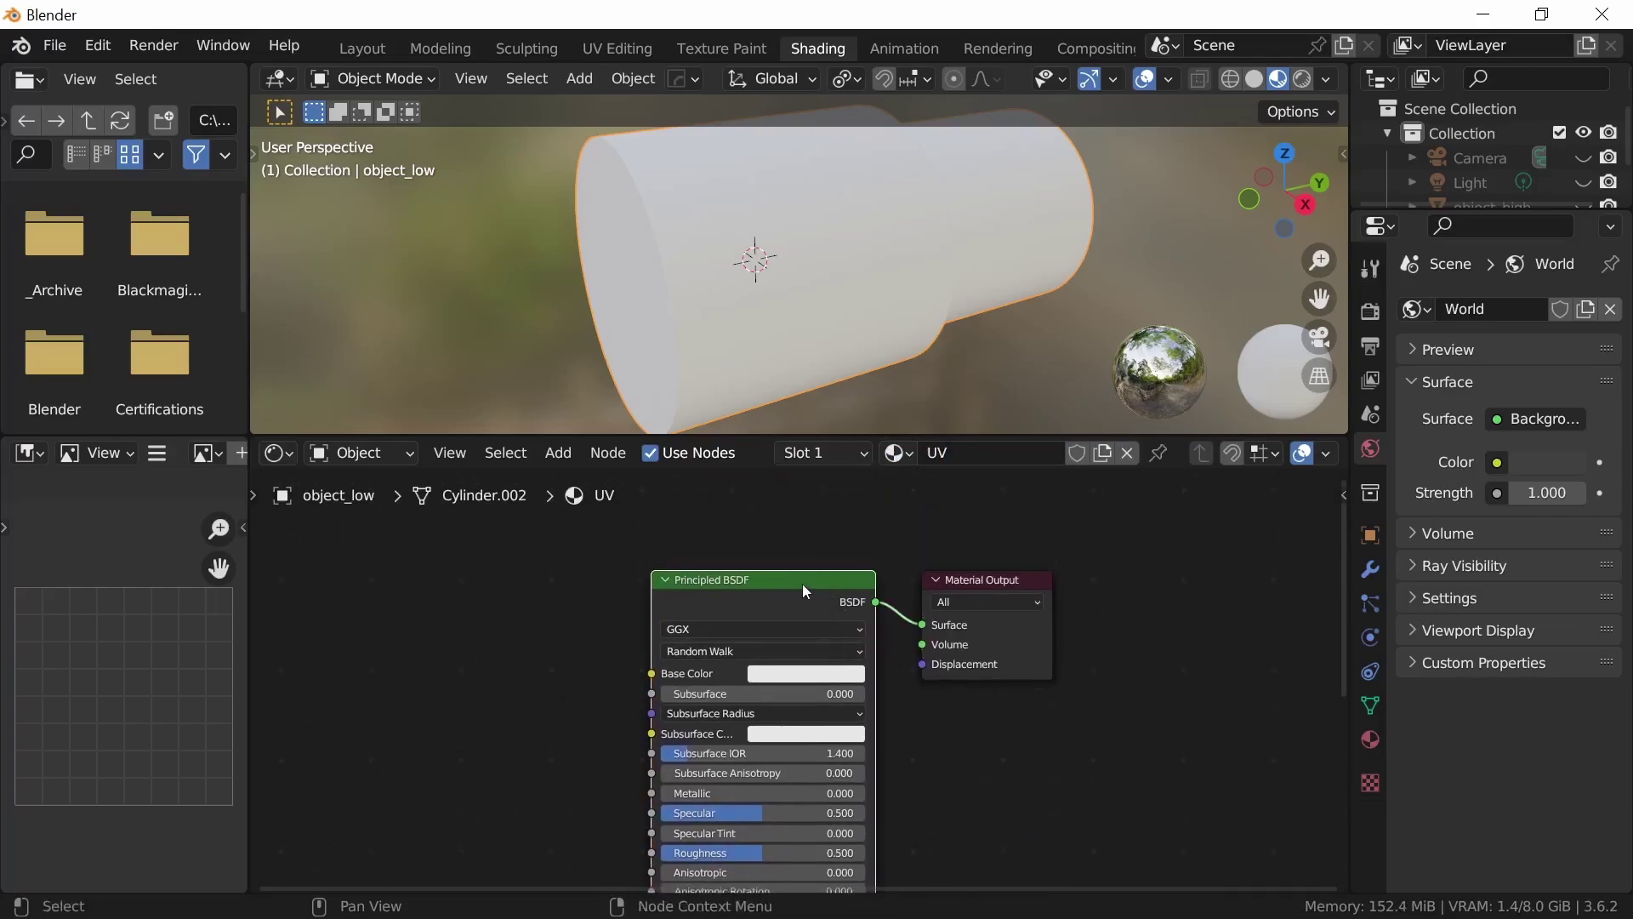
{"action": "key", "text": "x"}
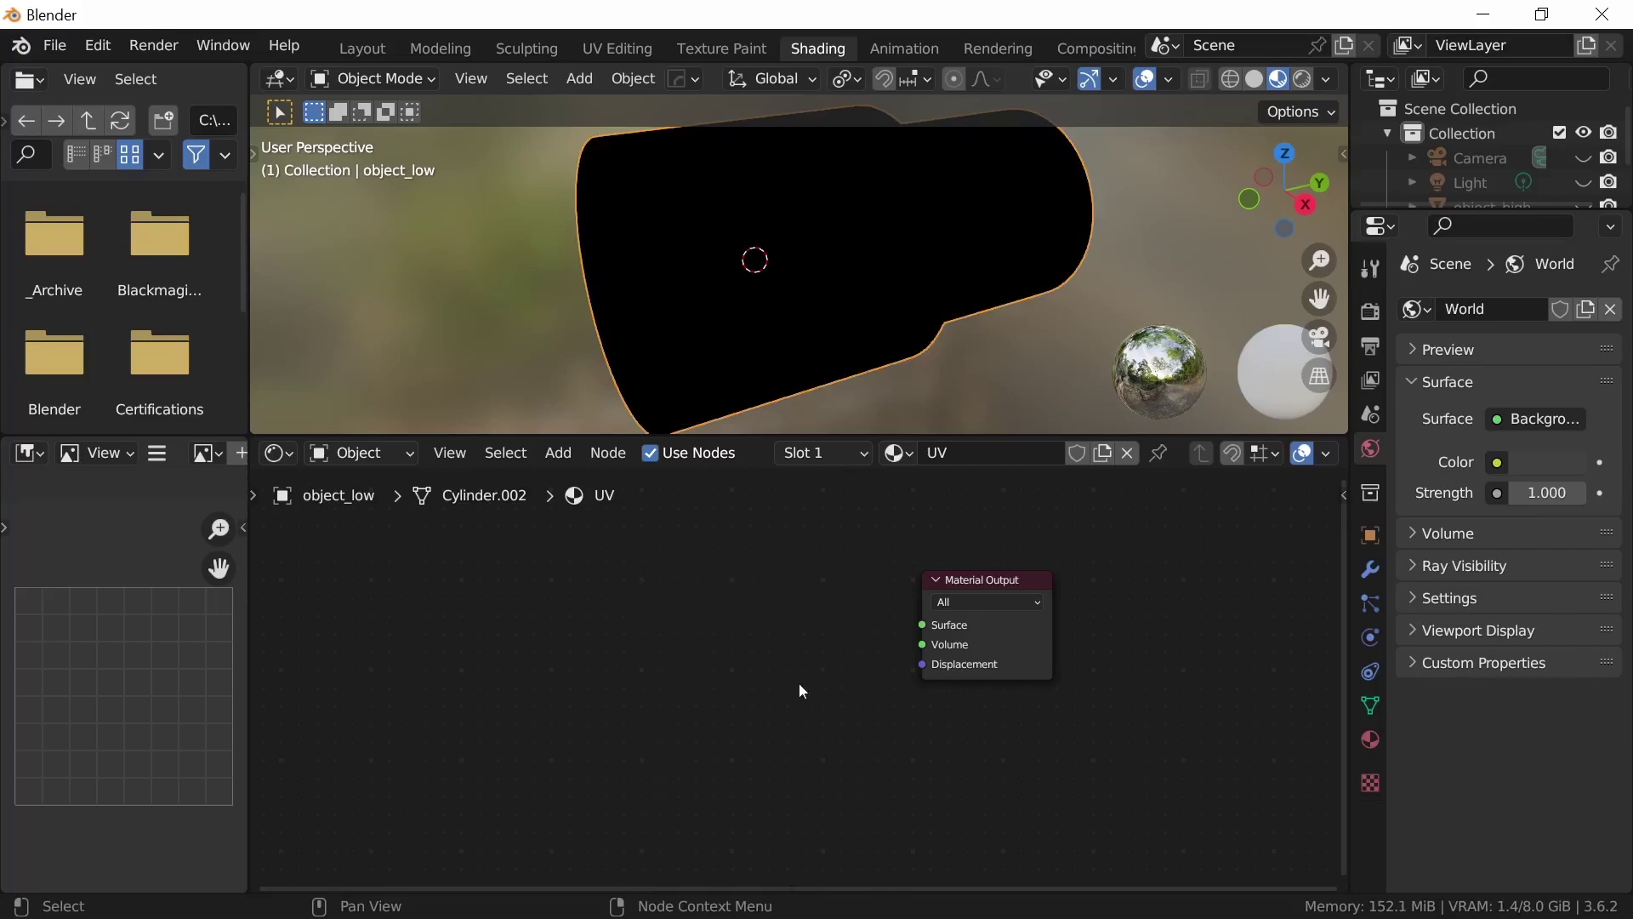
Add an Image Texture node to the UV material and assign the UV image to it
{"action": "key", "text": "shift+a"}
{"action": "mouse_move", "coordinate": [758, 671]}
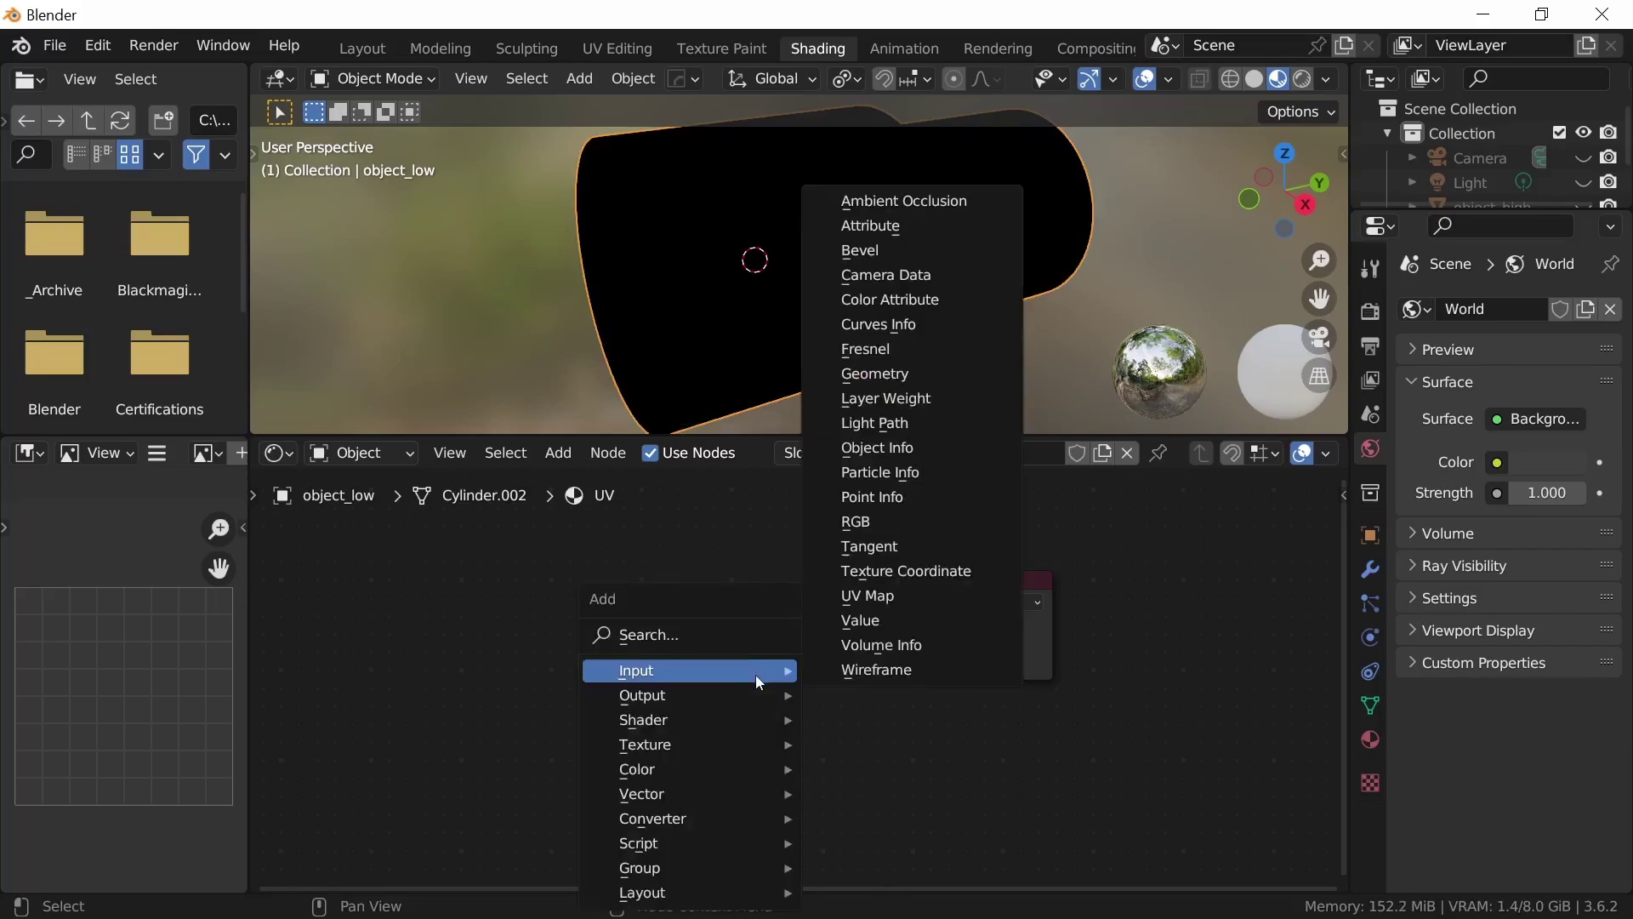
{"action": "mouse_move", "coordinate": [728, 745]}
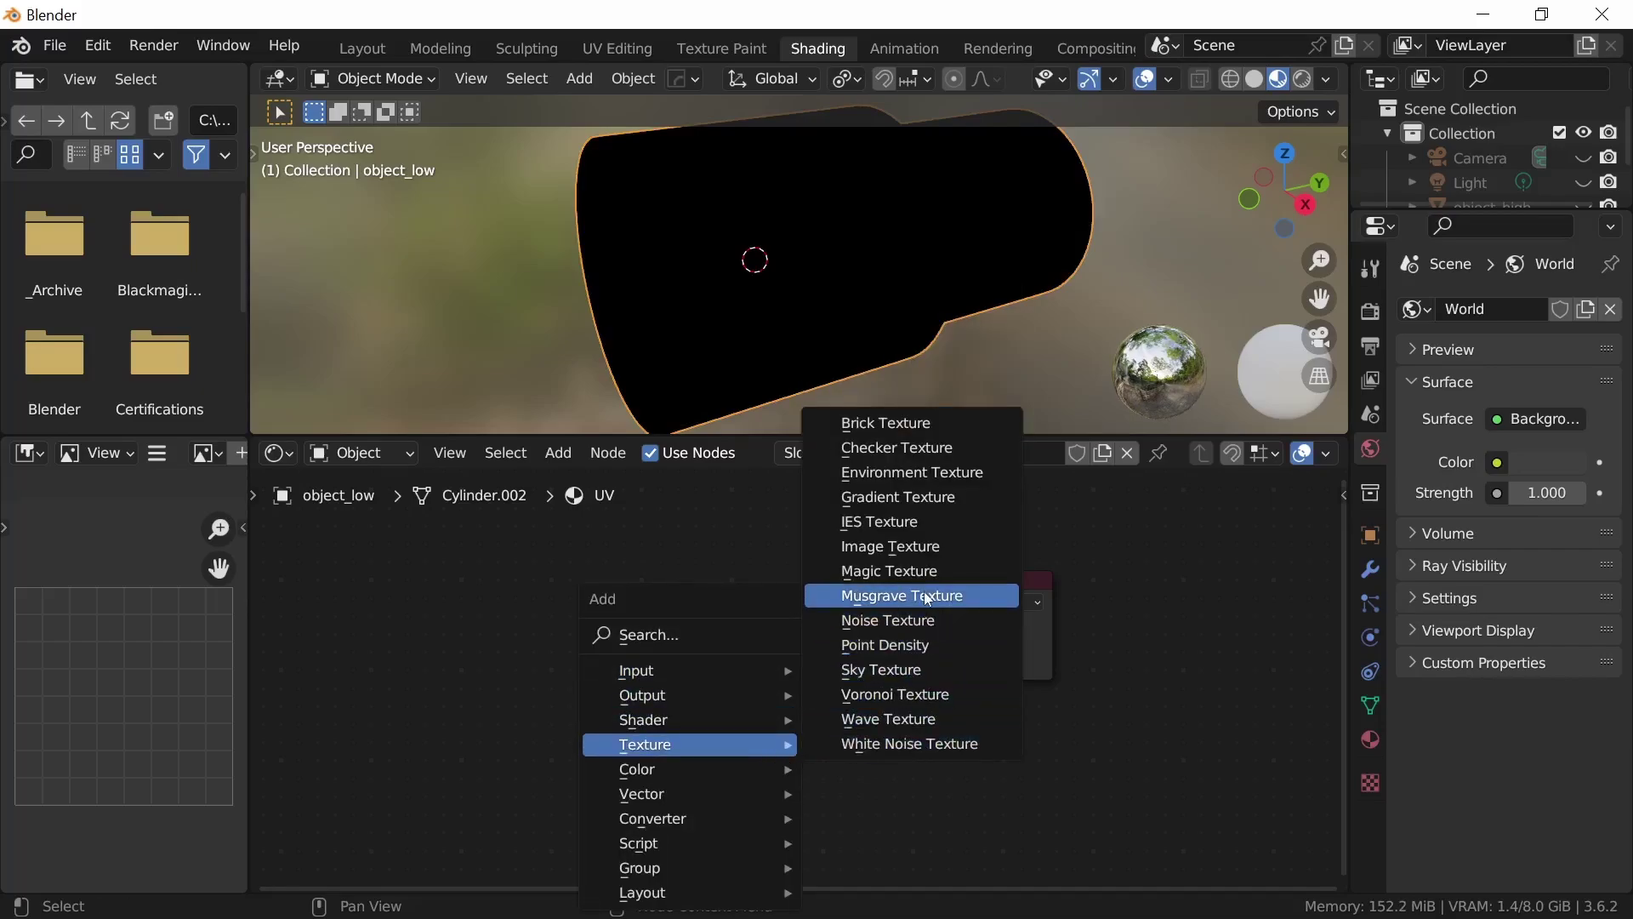
{"action": "left_click", "coordinate": [893, 546]}
{"action": "left_click", "coordinate": [727, 595]}
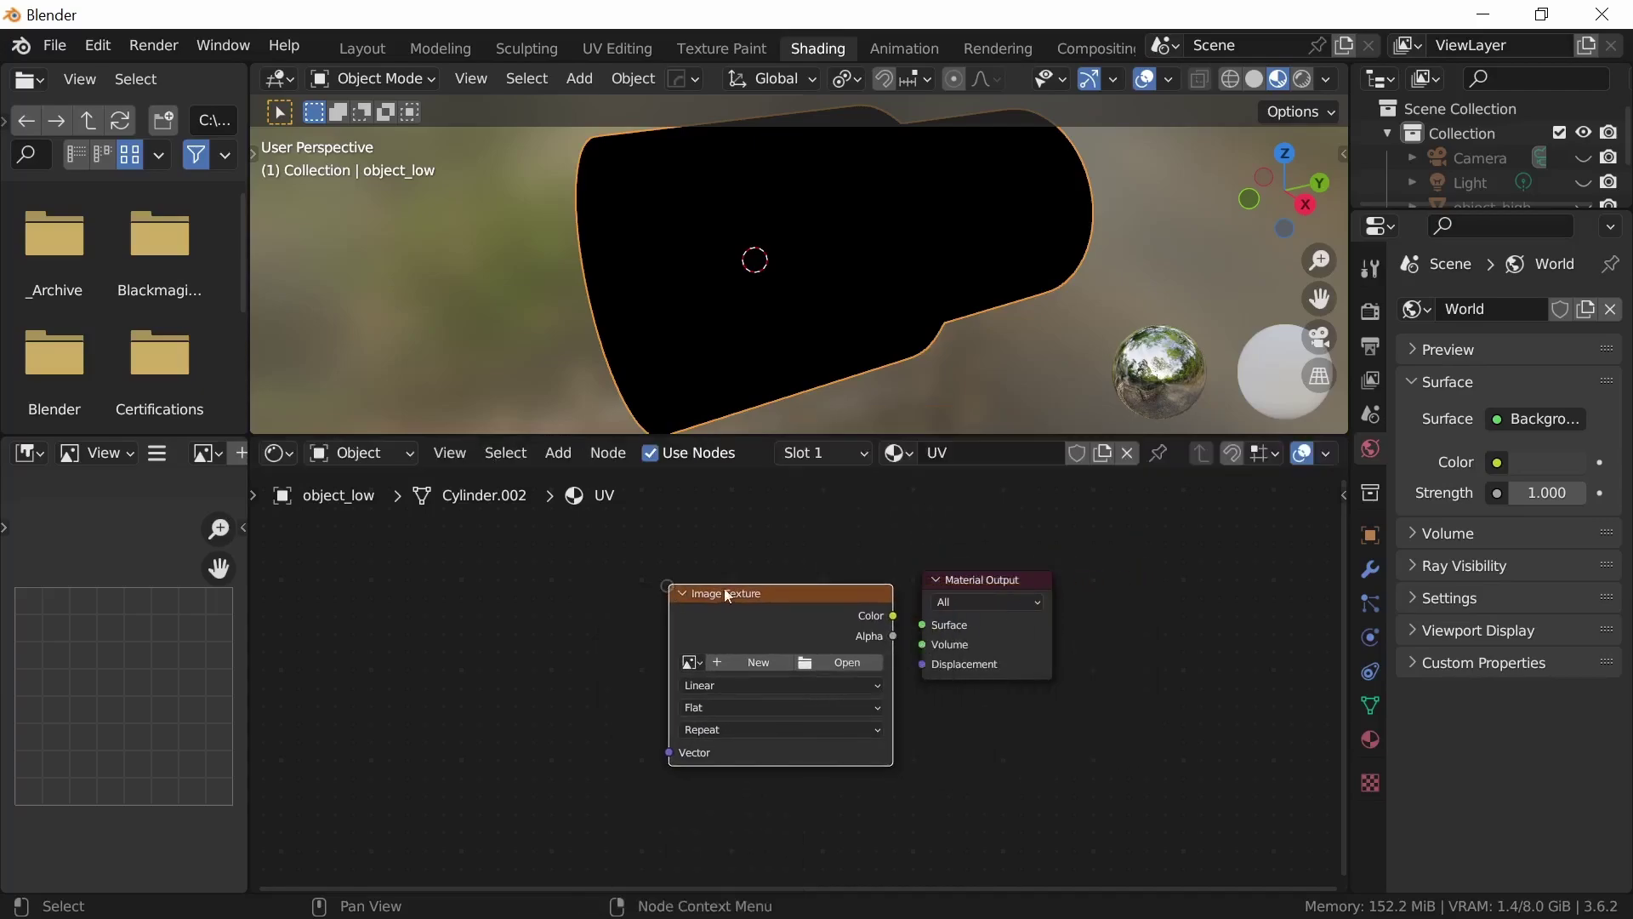
{"action": "middle_click_drag", "start_coordinate": [937, 755], "coordinate": [892, 683], "text": "ctrl"}
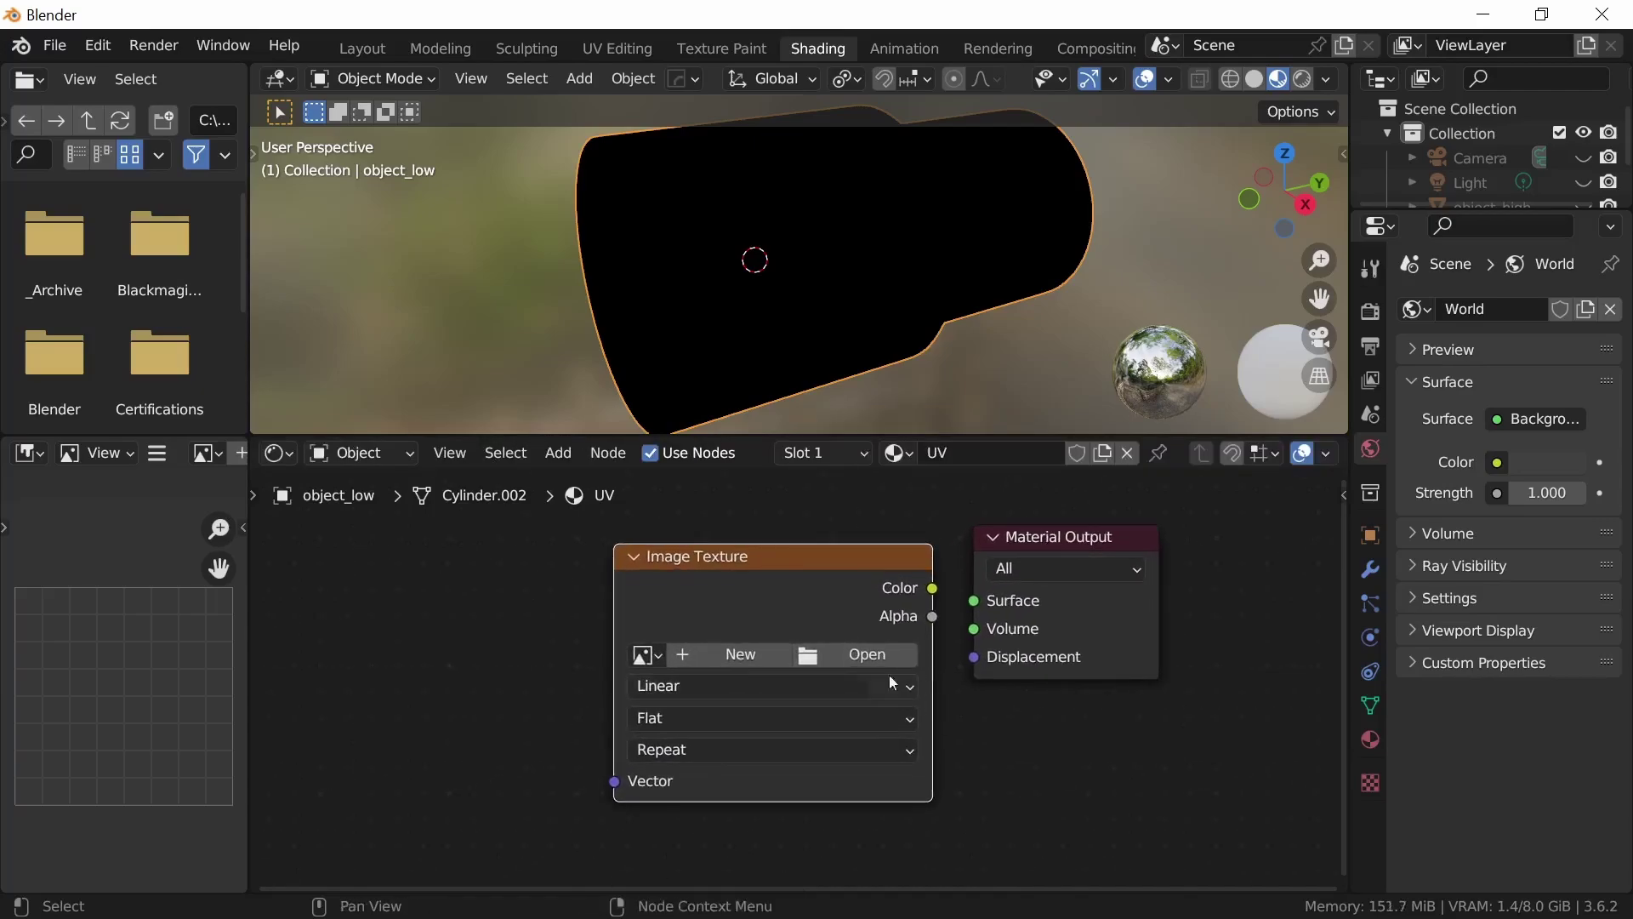
{"action": "left_click", "coordinate": [647, 655]}
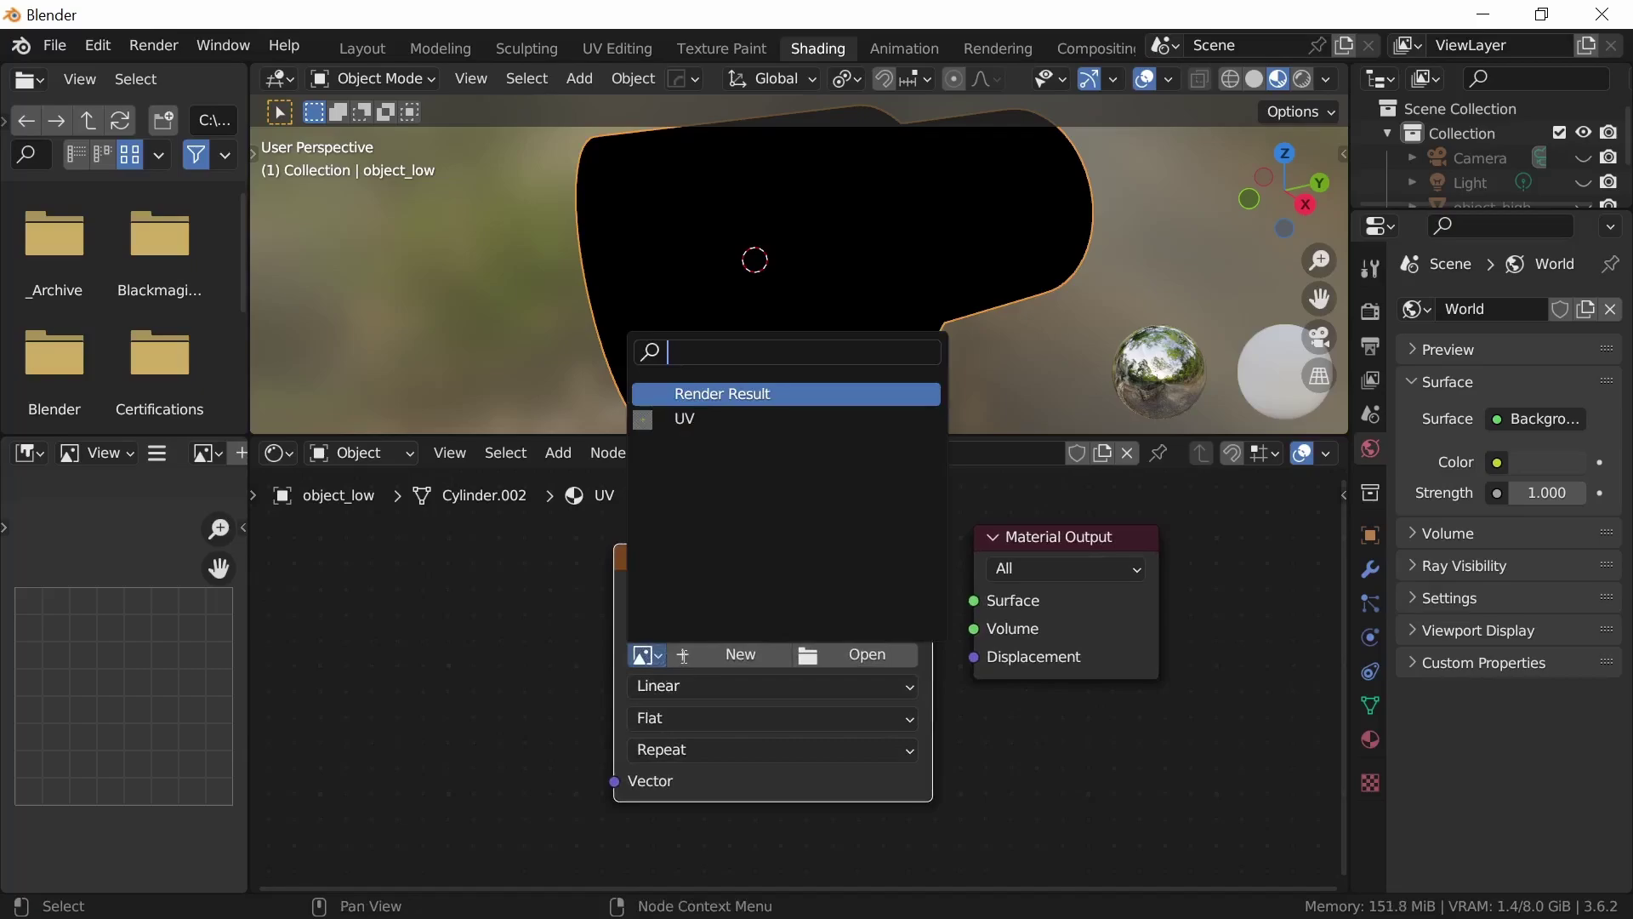
{"action": "left_click", "coordinate": [689, 420]}
Space the image node away from Material Output, connect its Color output to the Surface input, and check the texture on the model
{"action": "left_click_drag", "start_coordinate": [815, 547], "coordinate": [736, 542]}
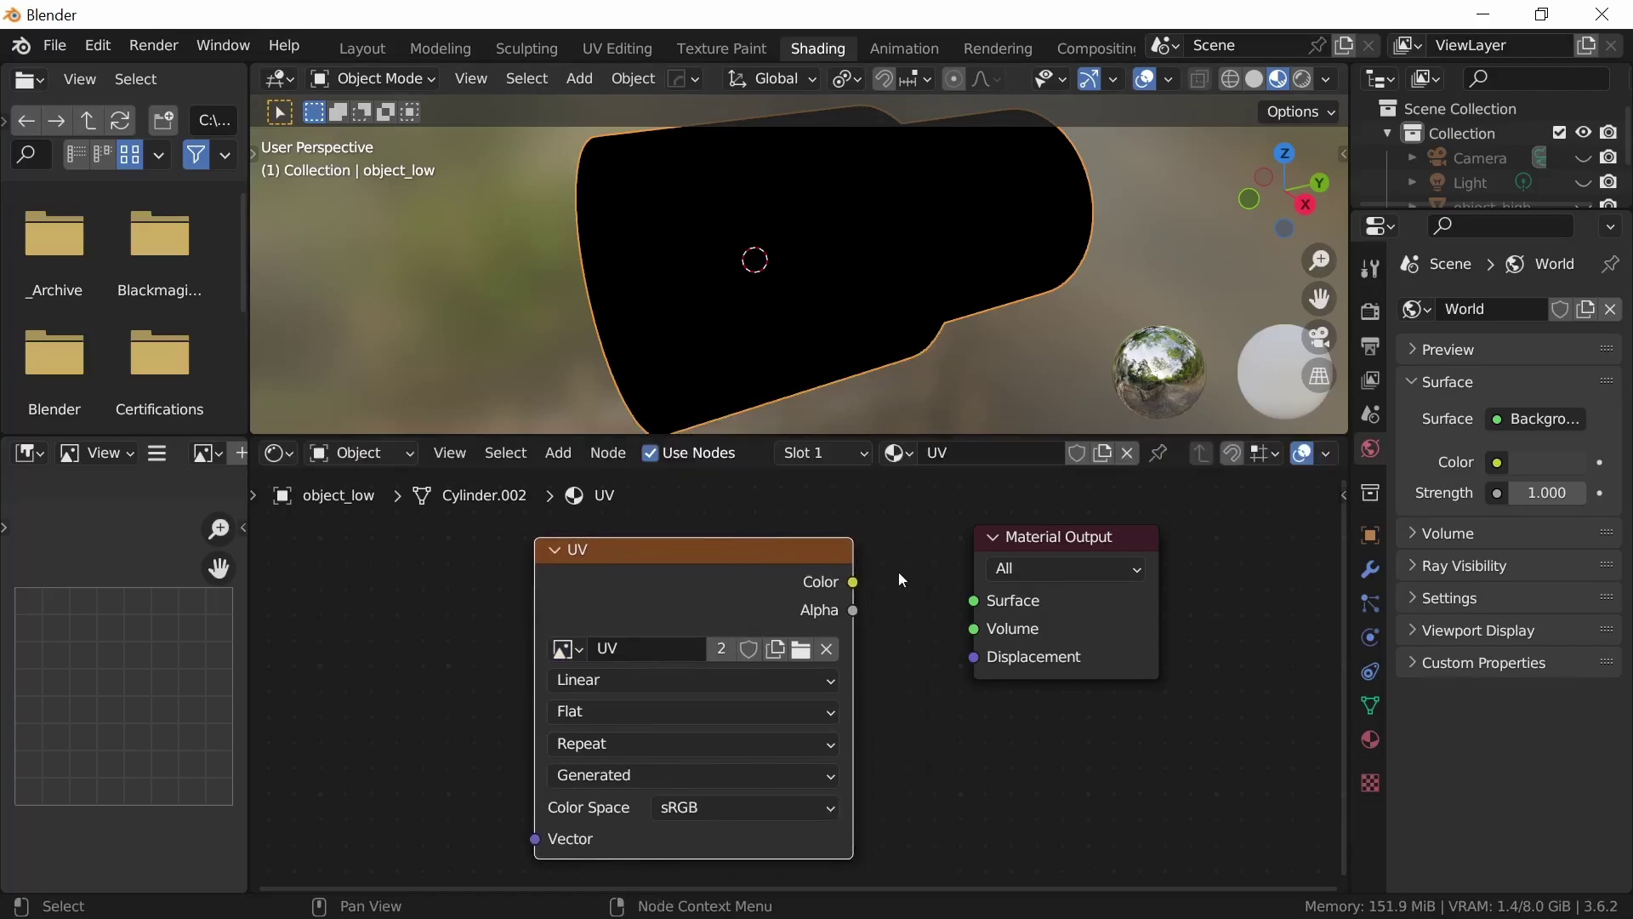
{"action": "left_click_drag", "start_coordinate": [854, 582], "coordinate": [975, 600]}
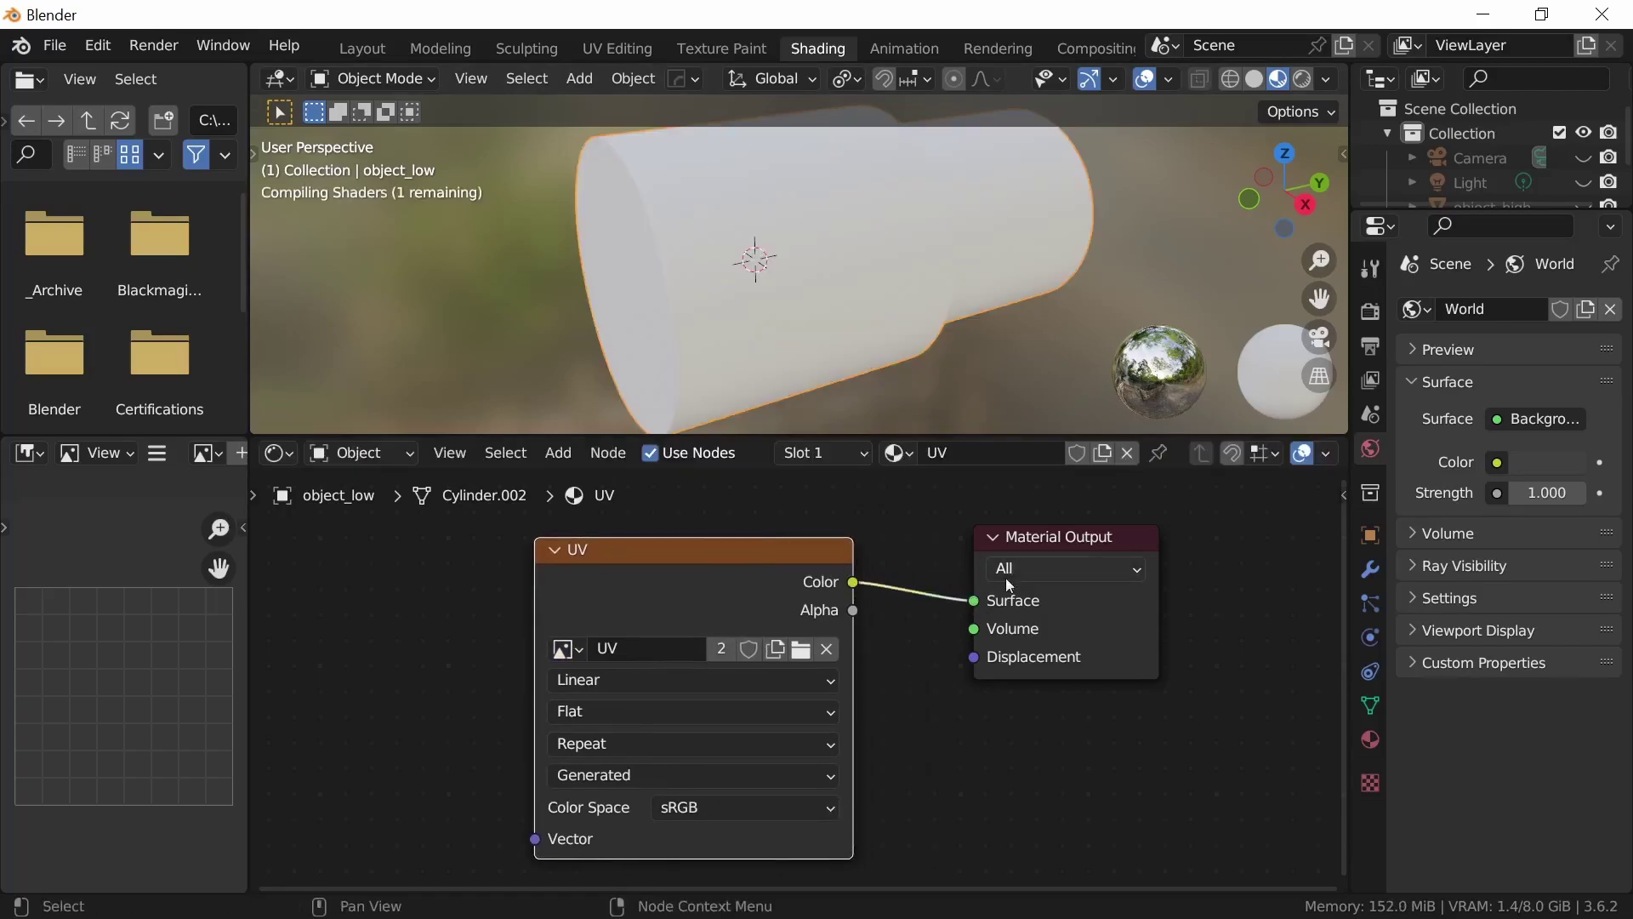
{"action": "mouse_move", "coordinate": [1055, 341]}
{"action": "middle_mouse_down"}
{"action": "mouse_move", "coordinate": [1051, 315]}
{"action": "mouse_move", "coordinate": [930, 349]}
{"action": "mouse_move", "coordinate": [1038, 329]}
{"action": "mouse_move", "coordinate": [858, 270]}
{"action": "mouse_move", "coordinate": [835, 239]}
{"action": "mouse_move", "coordinate": [949, 334]}
{"action": "mouse_move", "coordinate": [936, 283]}
{"action": "mouse_move", "coordinate": [977, 309]}
{"action": "mouse_move", "coordinate": [1023, 282]}
{"action": "mouse_move", "coordinate": [1102, 290]}
{"action": "mouse_move", "coordinate": [1138, 262]}
{"action": "mouse_move", "coordinate": [1089, 232]}
{"action": "mouse_move", "coordinate": [1006, 252]}
{"action": "mouse_move", "coordinate": [923, 318]}
{"action": "mouse_move", "coordinate": [1004, 308]}
{"action": "mouse_move", "coordinate": [898, 339]}
{"action": "mouse_move", "coordinate": [859, 296]}
{"action": "mouse_move", "coordinate": [1023, 304]}
{"action": "mouse_move", "coordinate": [1131, 386]}
{"action": "mouse_move", "coordinate": [978, 345]}
{"action": "mouse_move", "coordinate": [1002, 350]}
{"action": "mouse_move", "coordinate": [1120, 249]}
{"action": "mouse_move", "coordinate": [1197, 228]}
{"action": "mouse_move", "coordinate": [1084, 221]}
{"action": "mouse_move", "coordinate": [1070, 298]}
{"action": "mouse_move", "coordinate": [1038, 308]}
{"action": "mouse_move", "coordinate": [1059, 234]}
{"action": "middle_mouse_up"}
{"action": "middle_click_drag", "start_coordinate": [1059, 234], "coordinate": [1028, 268]}
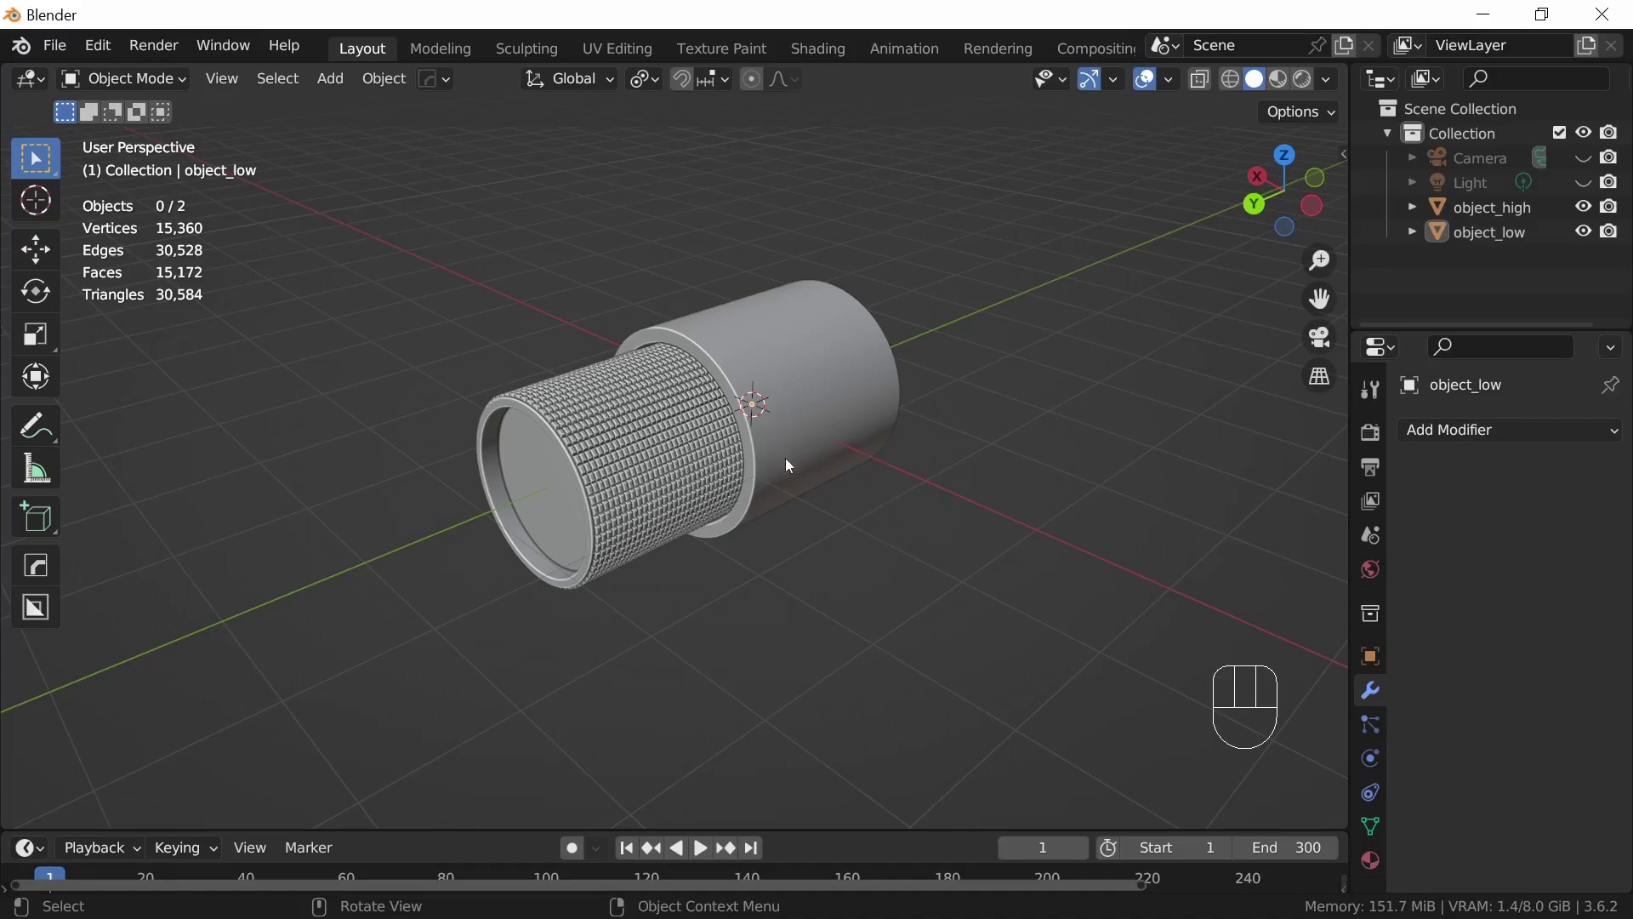
Select all objects and start an FBX export to the F:\ drive, limited to the selected objects
{"action": "key", "text": "a"}
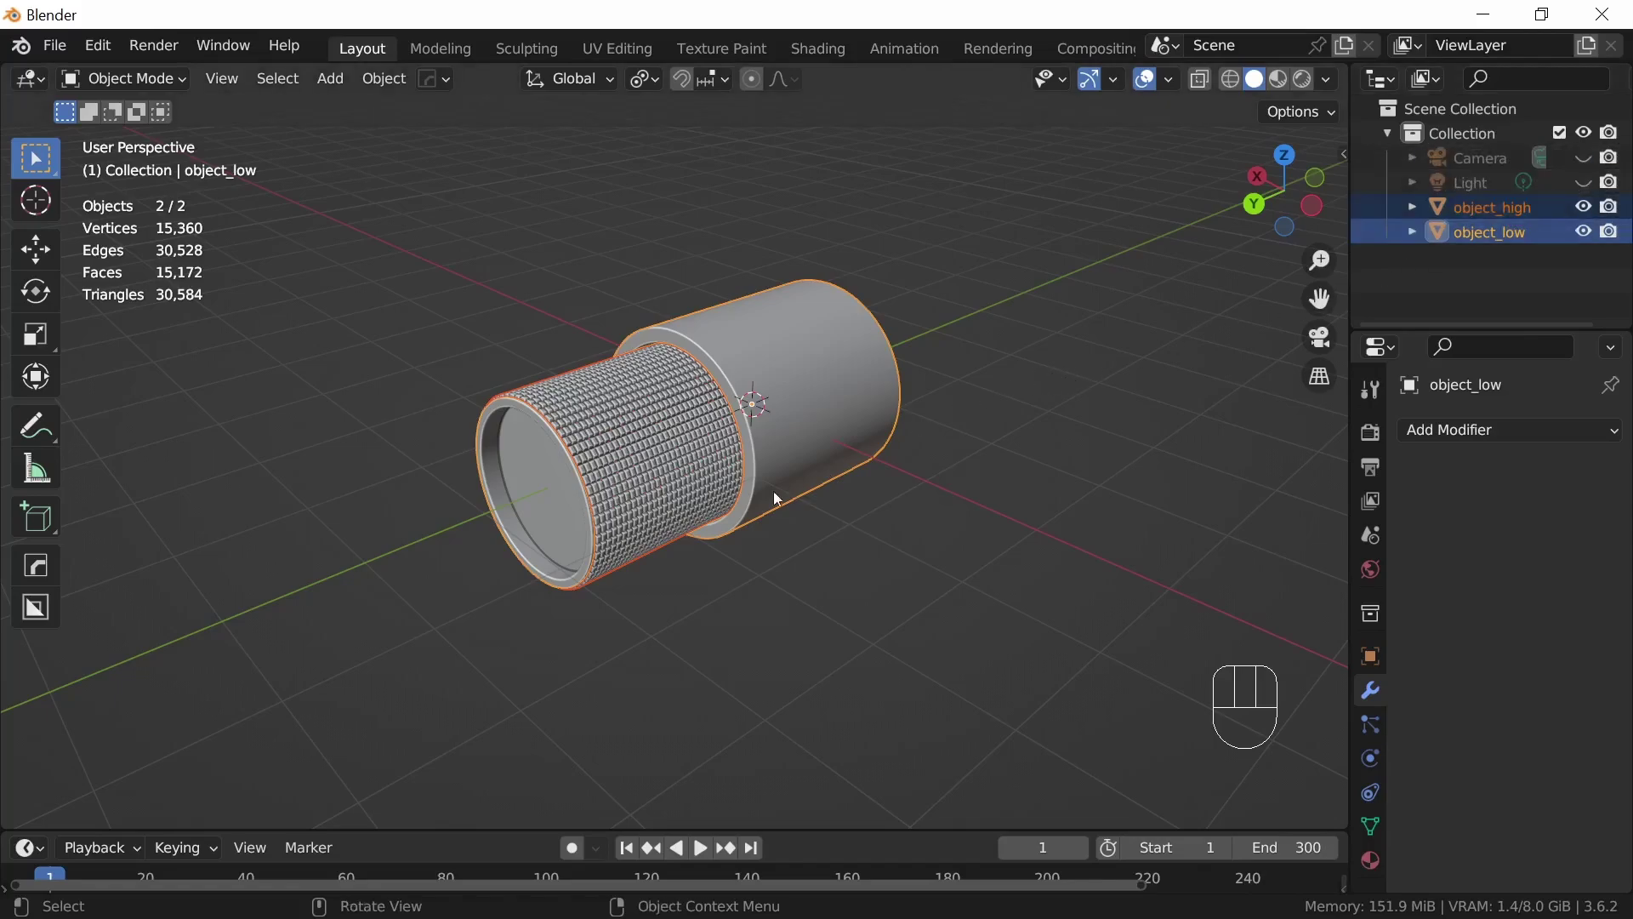
{"action": "left_click", "coordinate": [55, 46]}
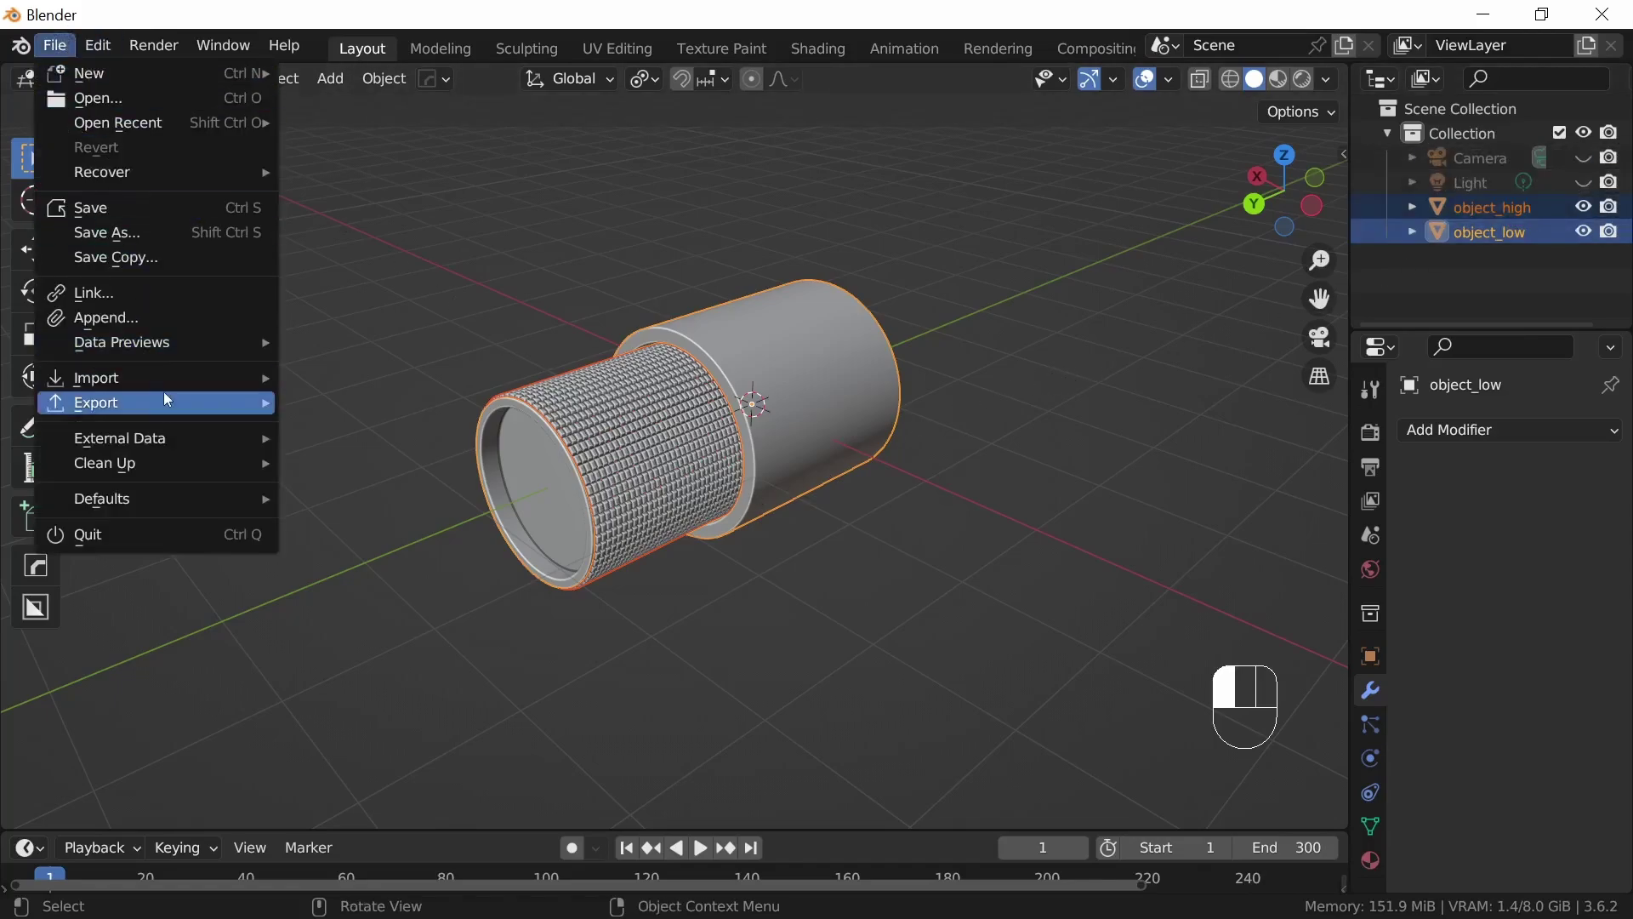
{"action": "mouse_move", "coordinate": [172, 405]}
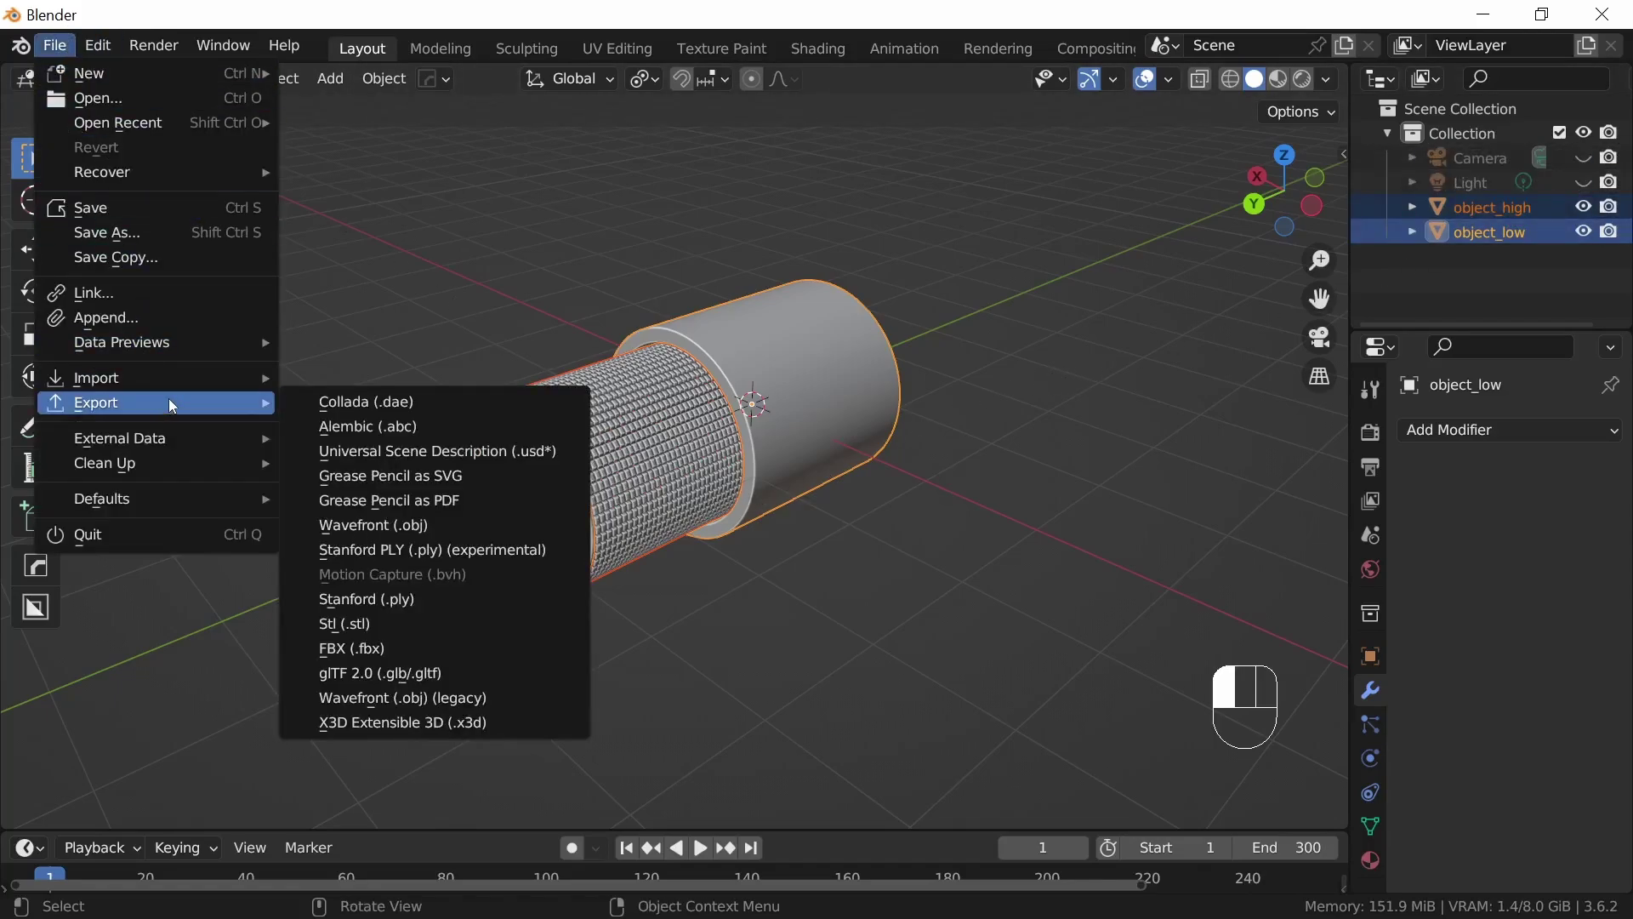
{"action": "left_click", "coordinate": [386, 651]}
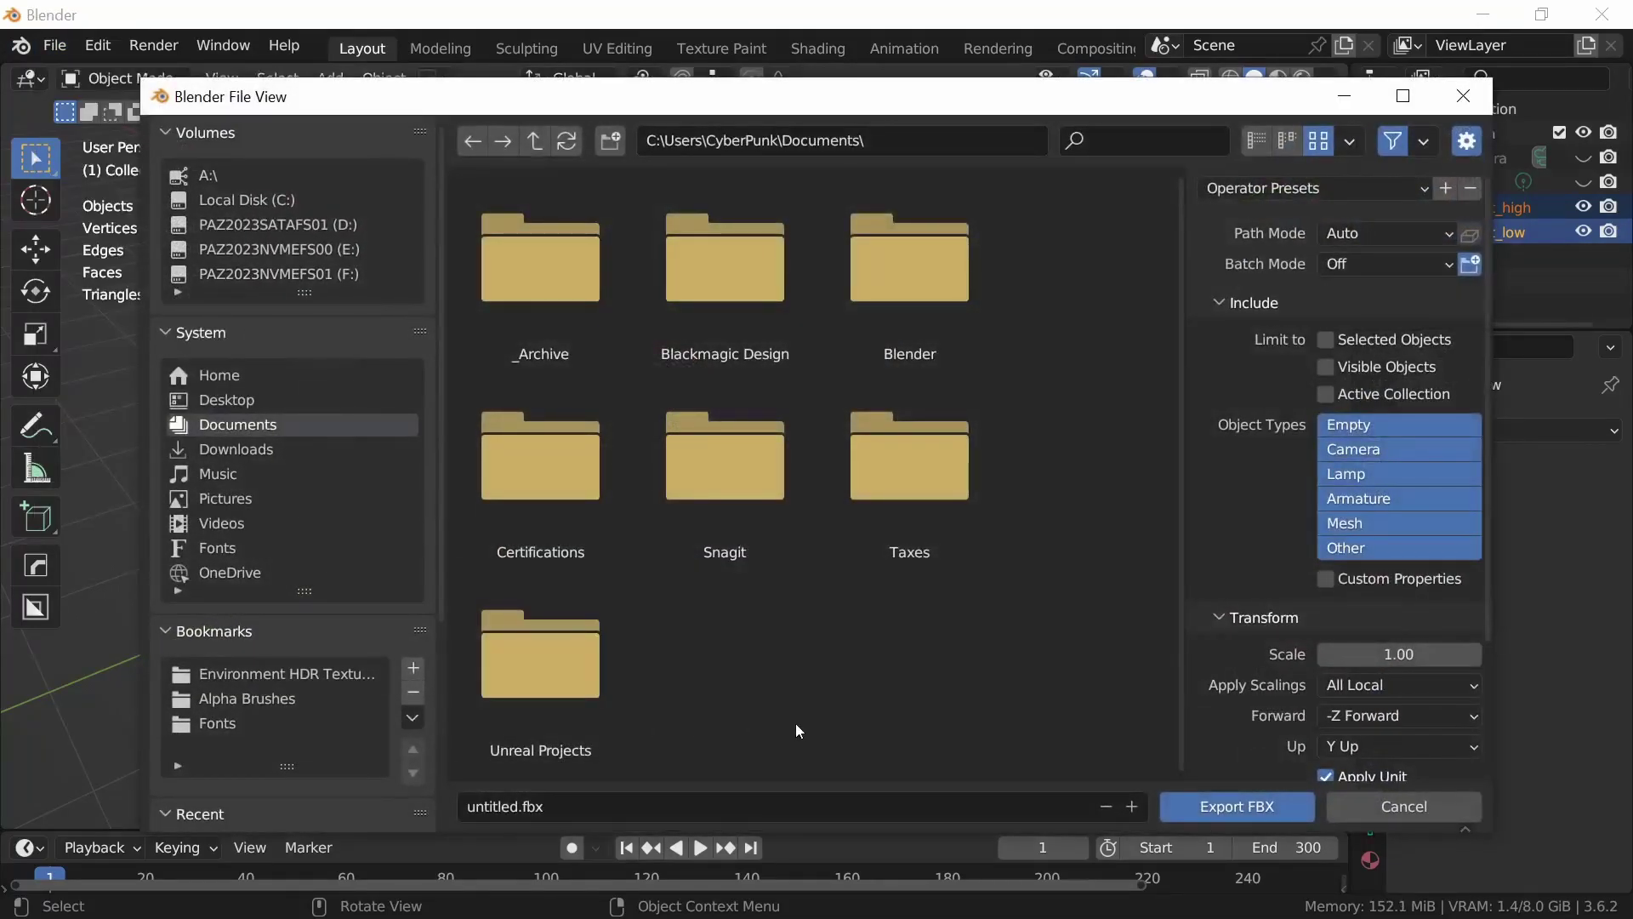
{"action": "left_click", "coordinate": [289, 274]}
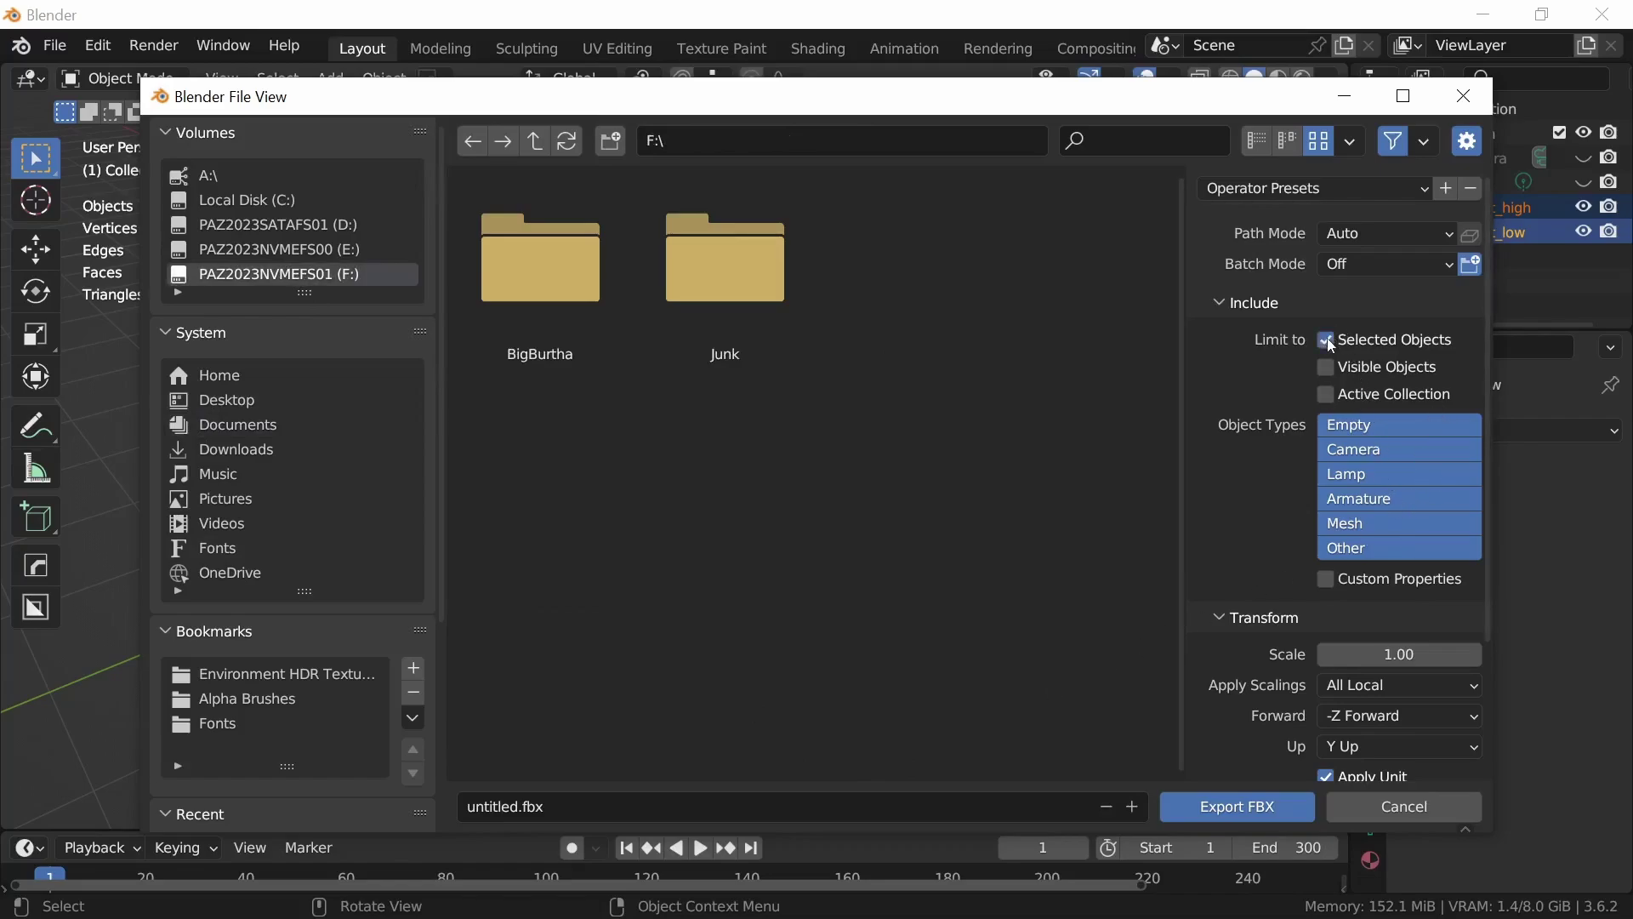
Set the FBX export axes to X Forward and Z Up
{"action": "left_click", "coordinate": [1426, 720]}
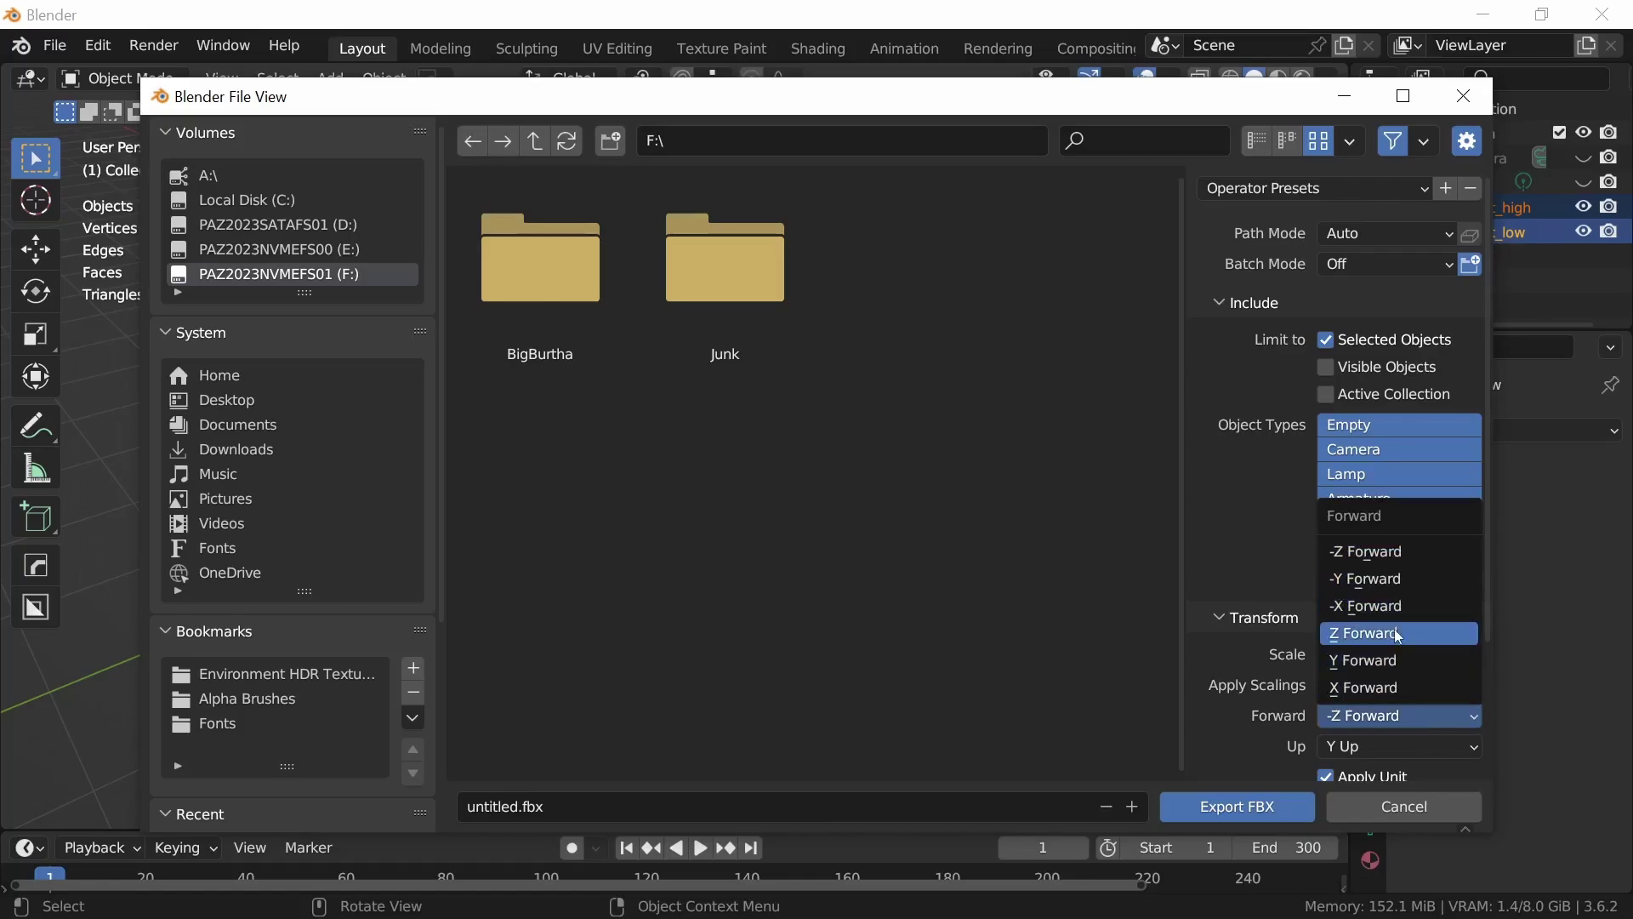
{"action": "left_click", "coordinate": [1392, 687]}
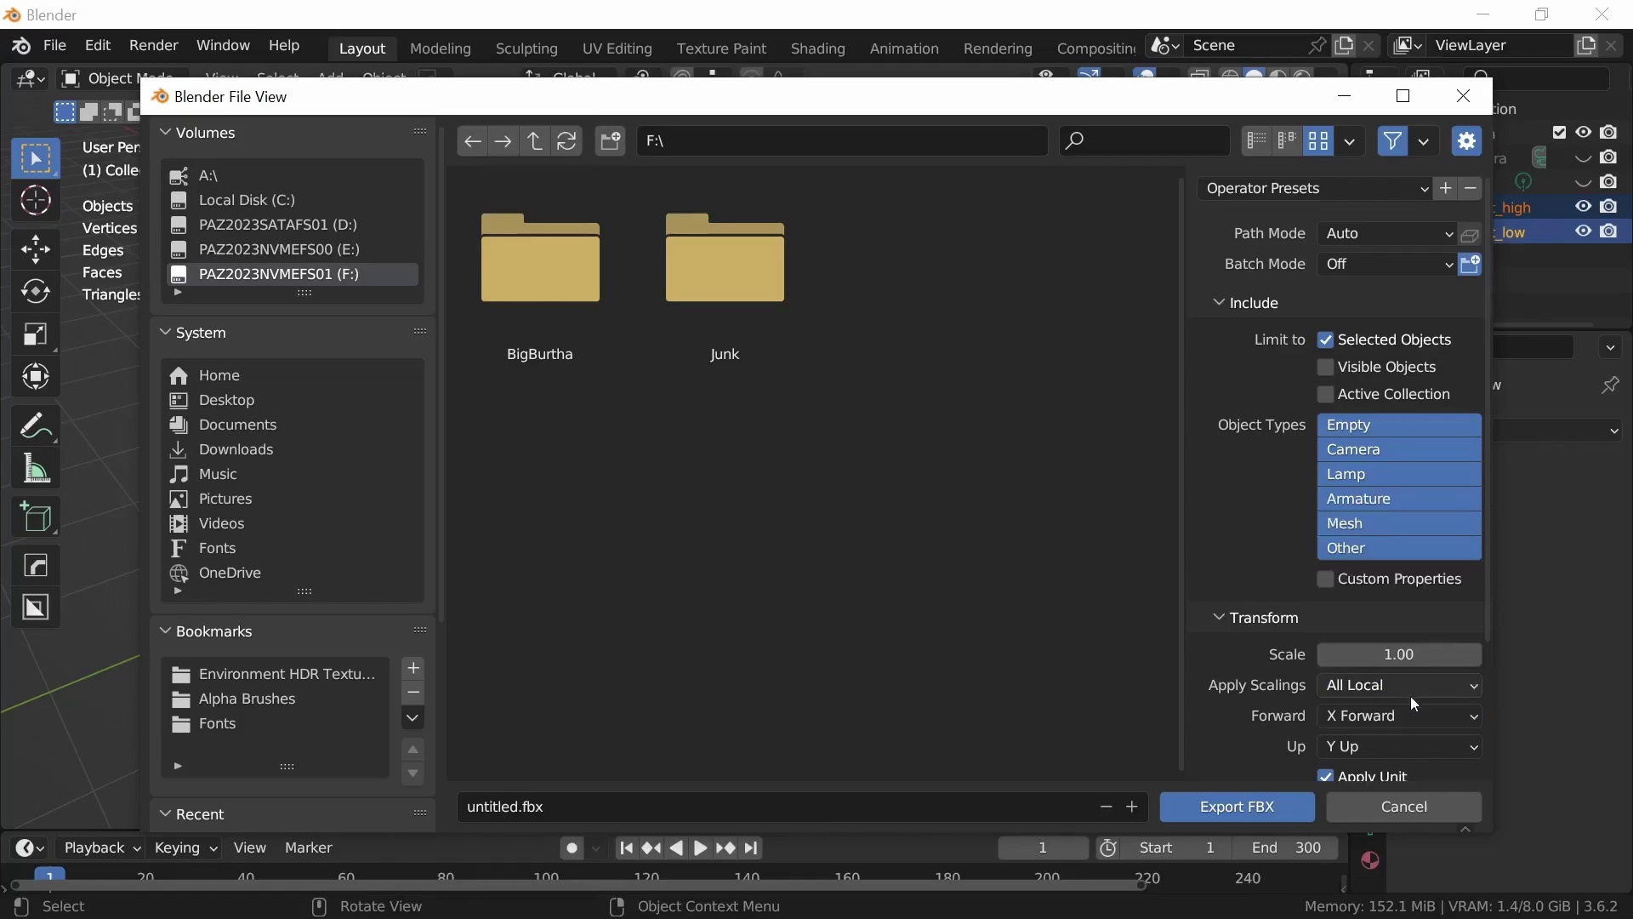
{"action": "left_click", "coordinate": [1412, 749]}
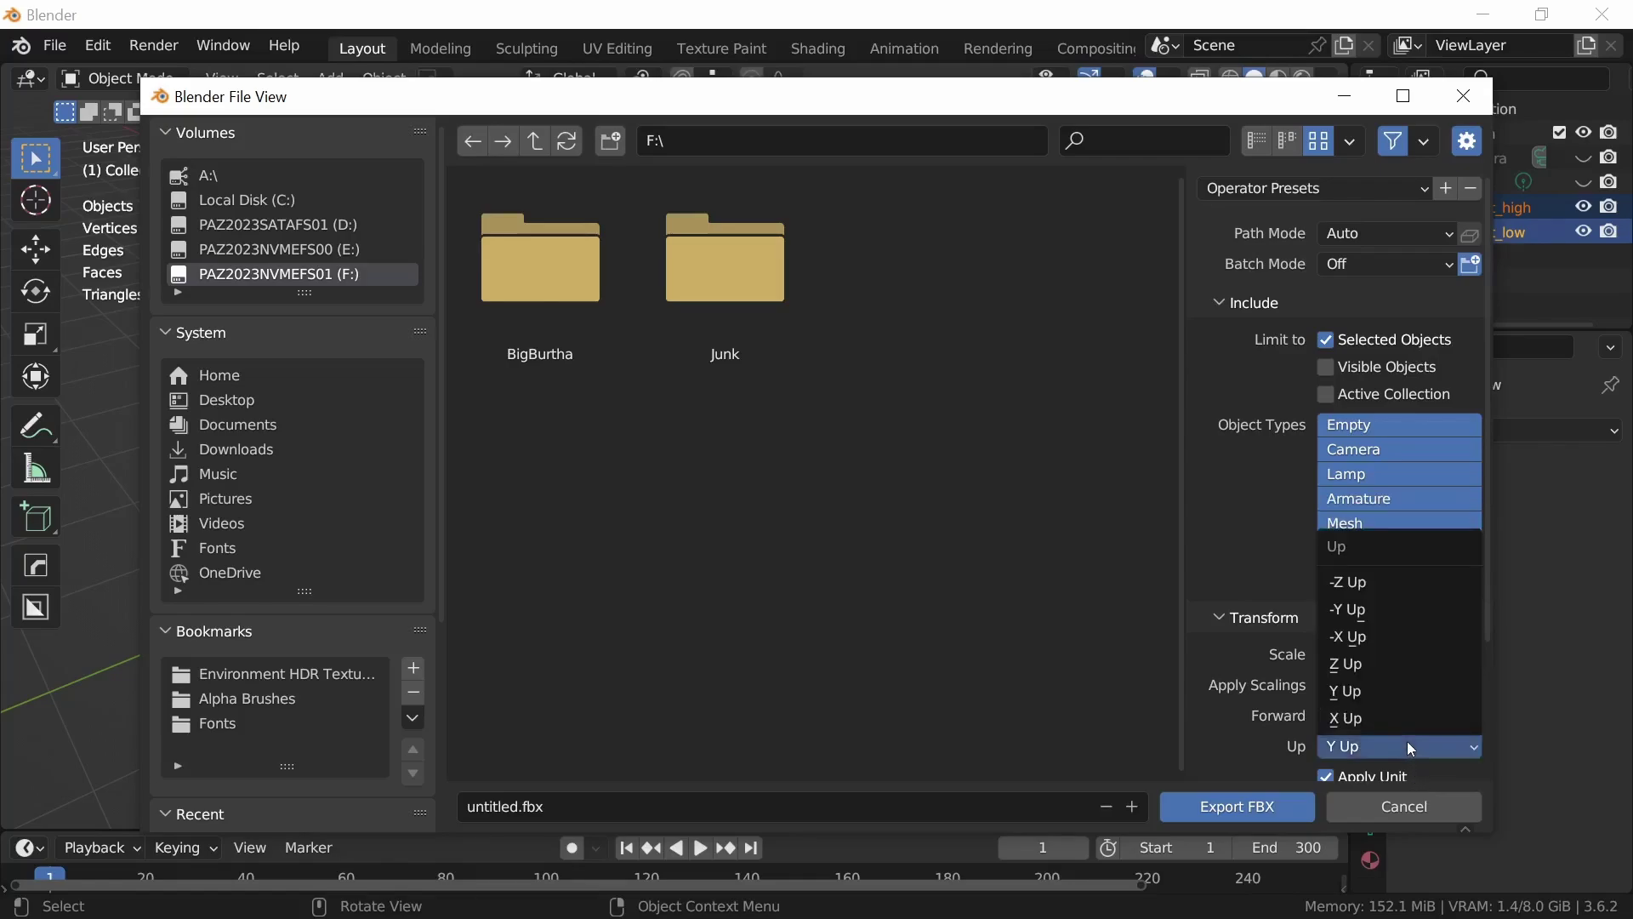
{"action": "left_click", "coordinate": [1371, 665]}
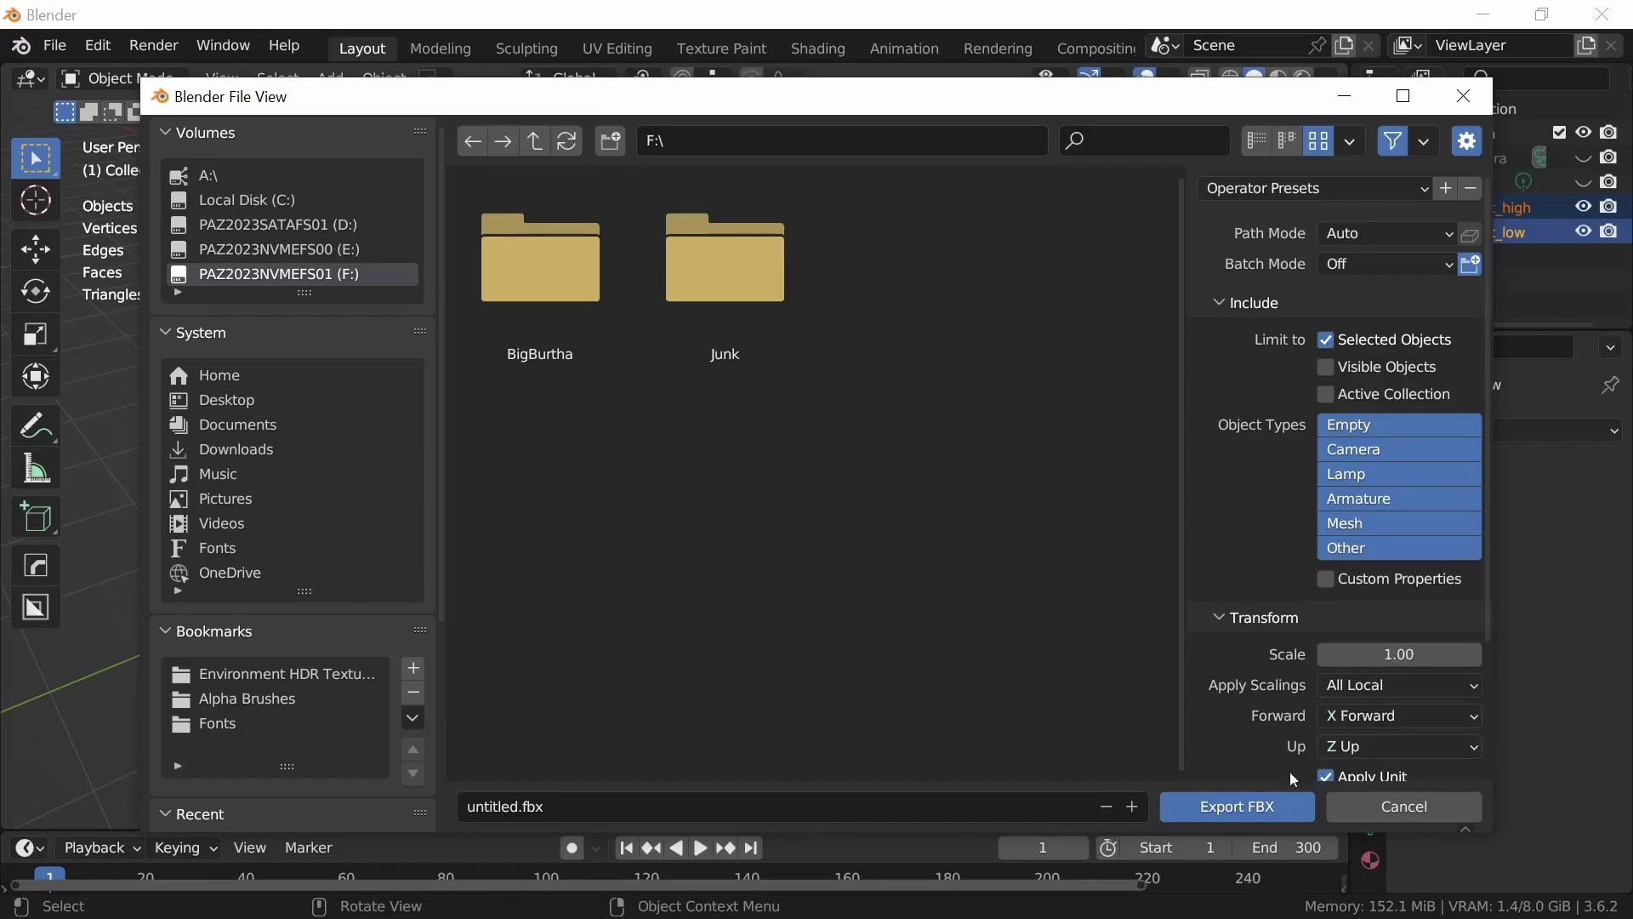
Name the export file knurling and export the FBX
{"action": "left_click", "coordinate": [693, 815]}
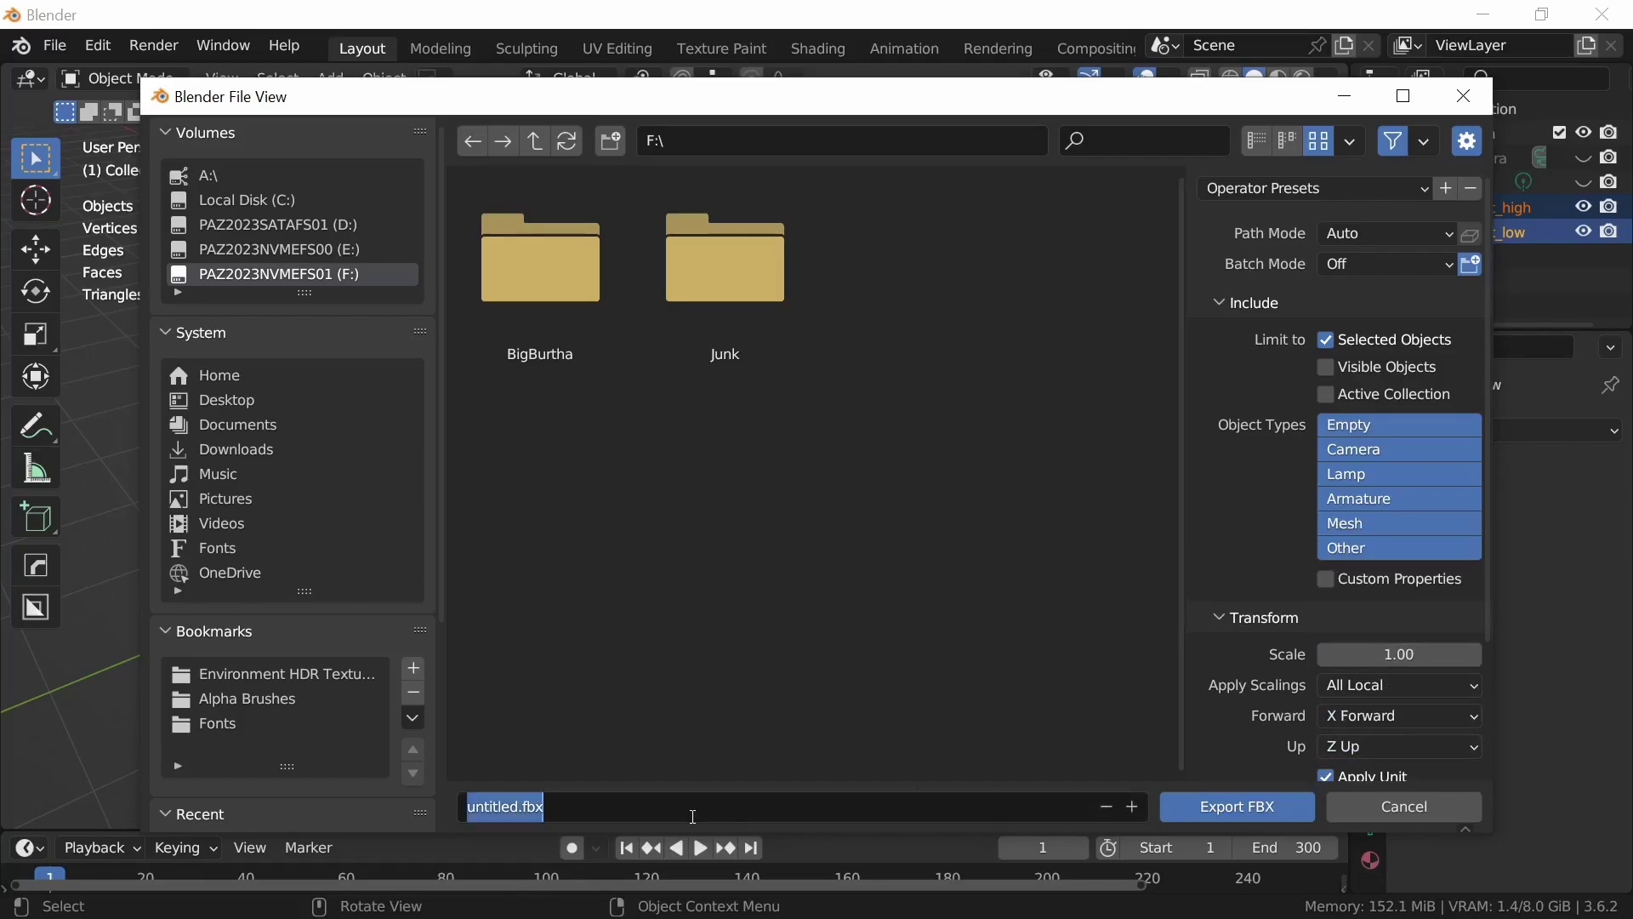
{"action": "type", "text": "knurling"}
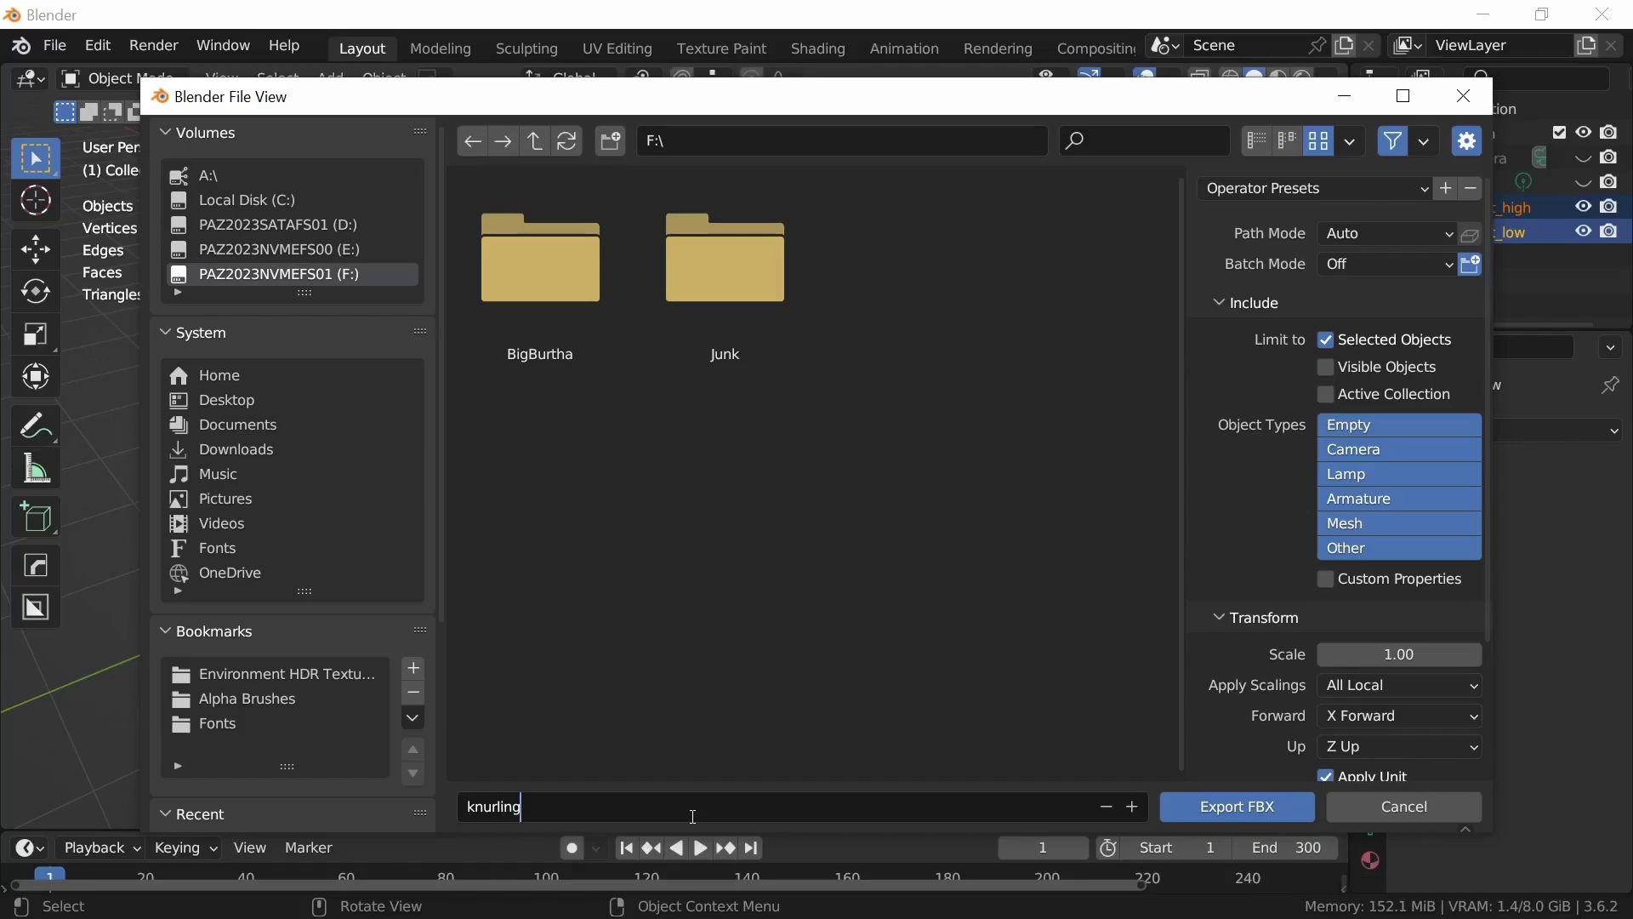
{"action": "left_click", "coordinate": [1238, 808]}
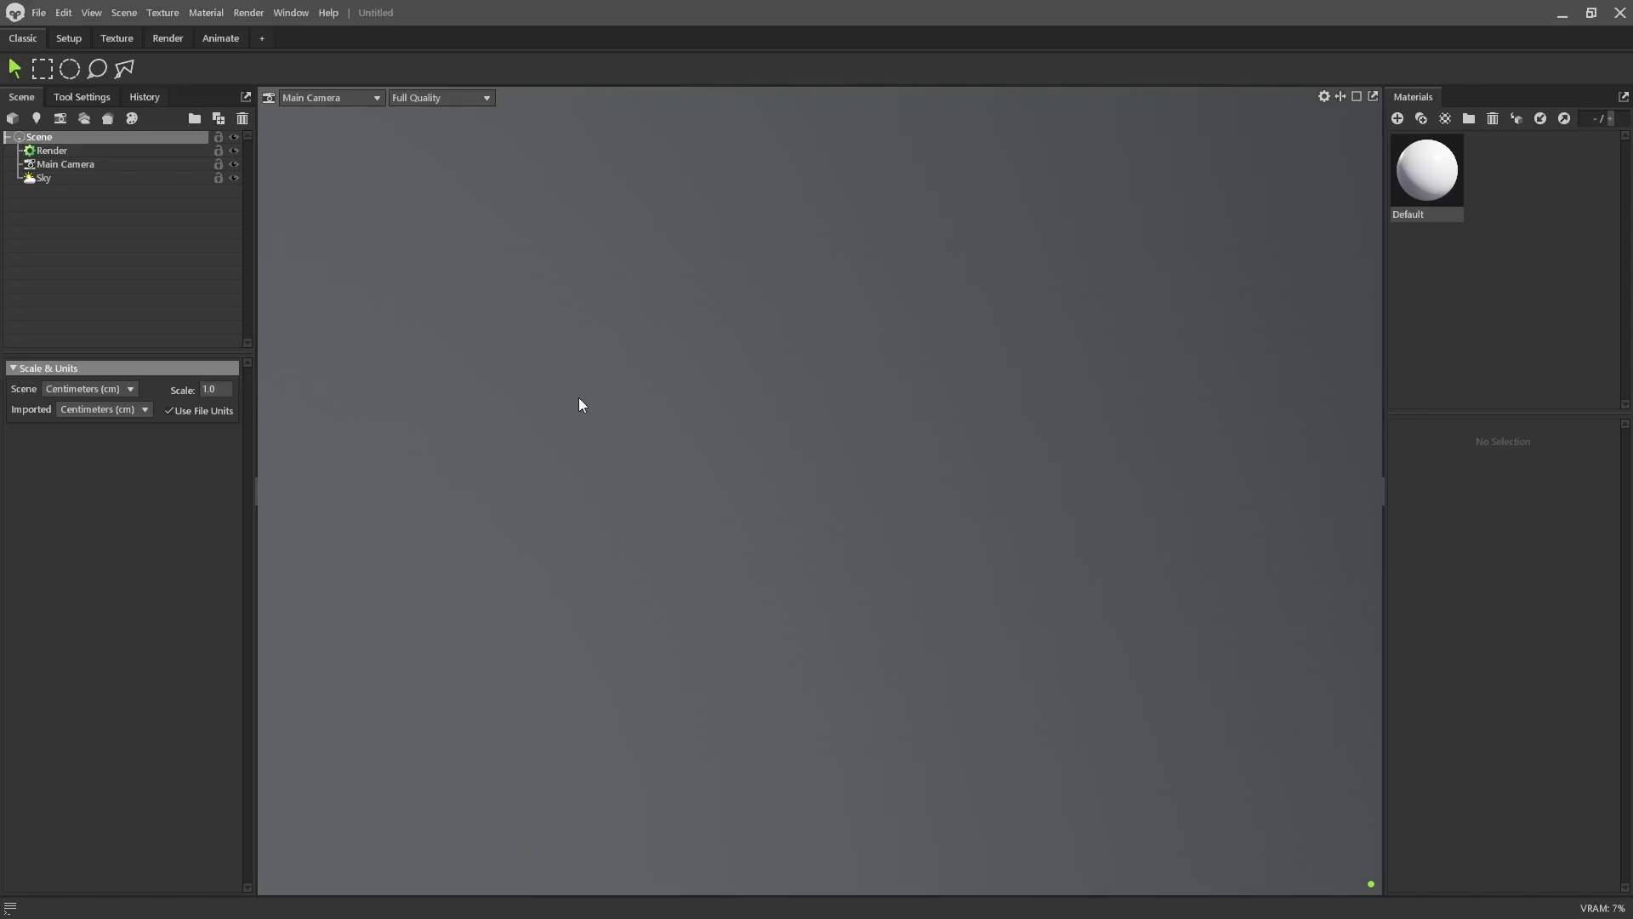
In Marmoset Toolbag, create a bake project and load knurling.fbx from the F: drive with the Quick Loader
{"action": "left_click", "coordinate": [108, 118]}
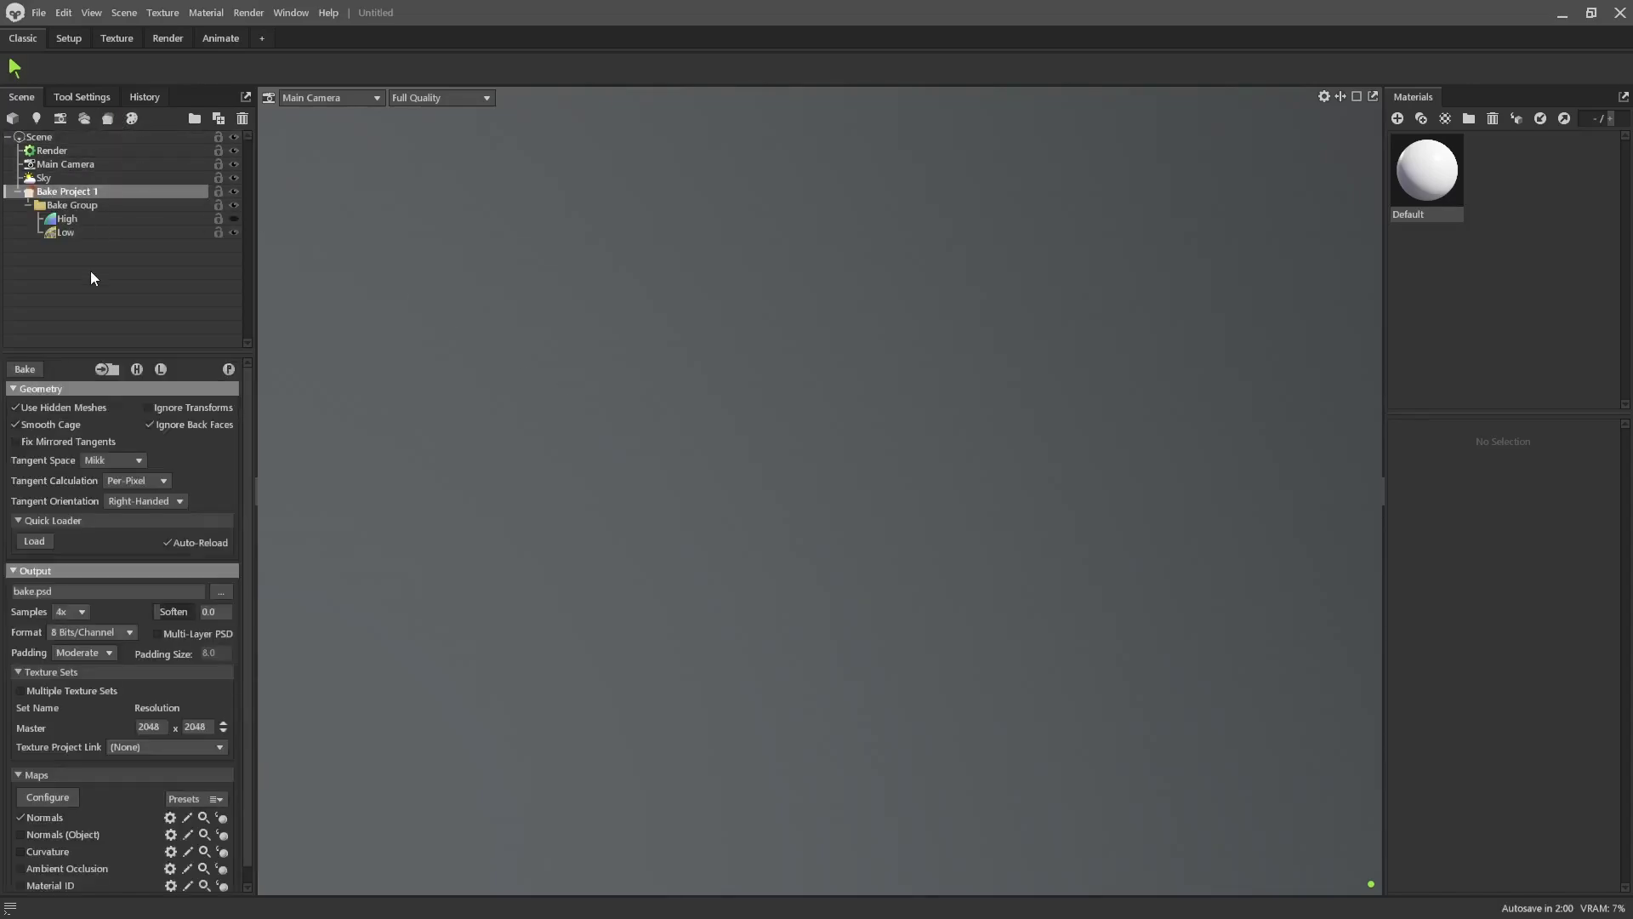
{"action": "left_click", "coordinate": [41, 540]}
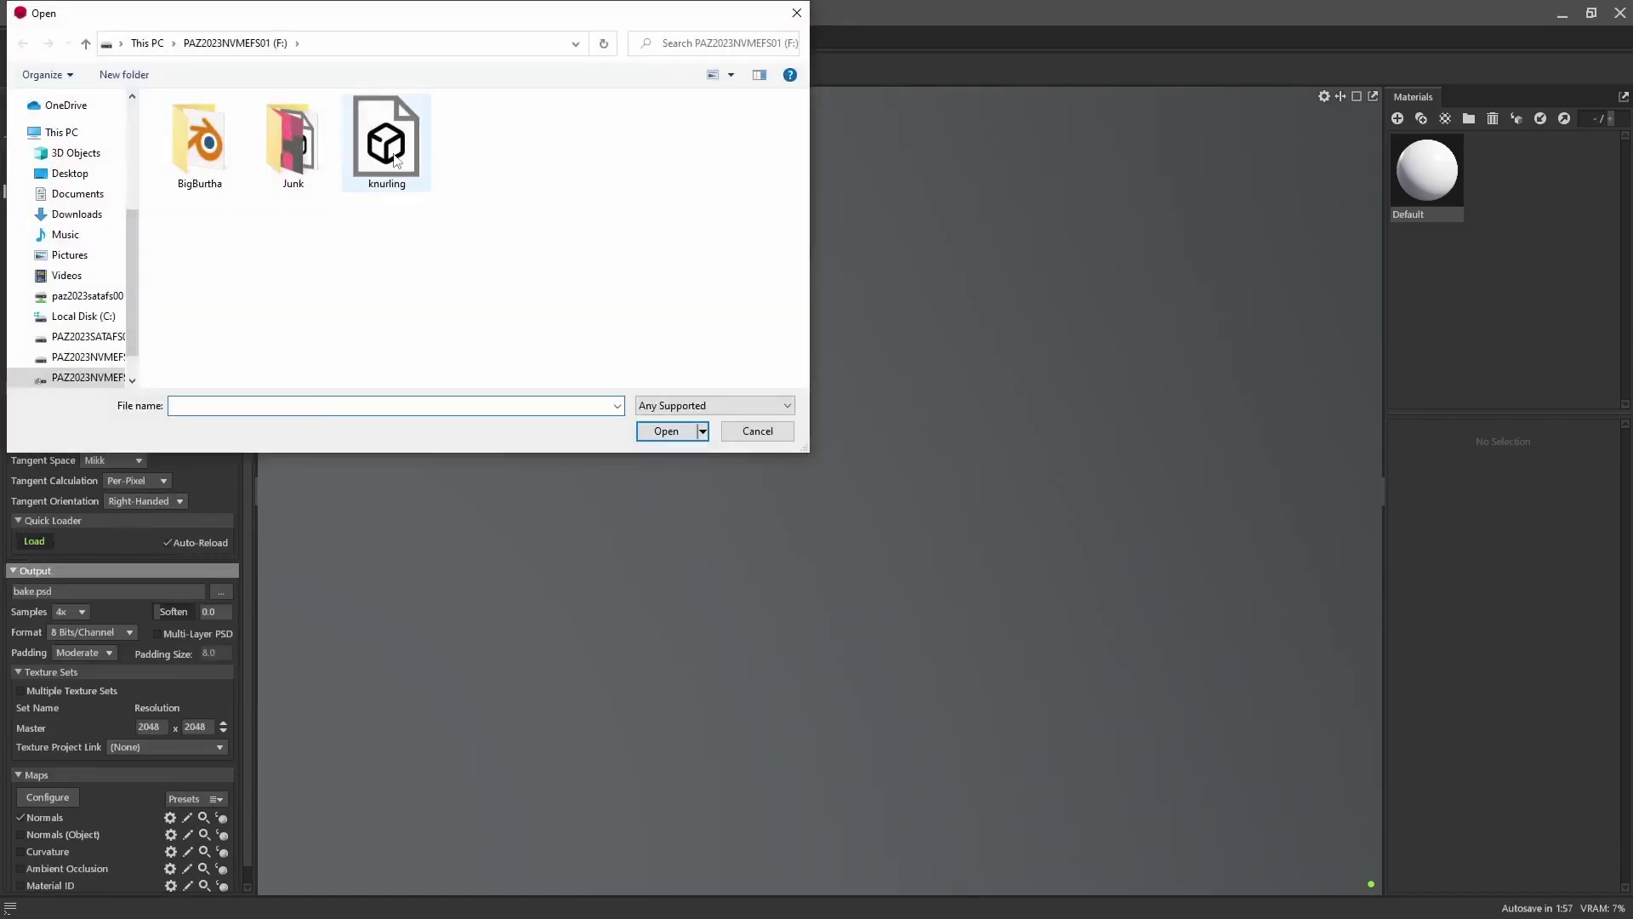
{"action": "double_click", "coordinate": [387, 149]}
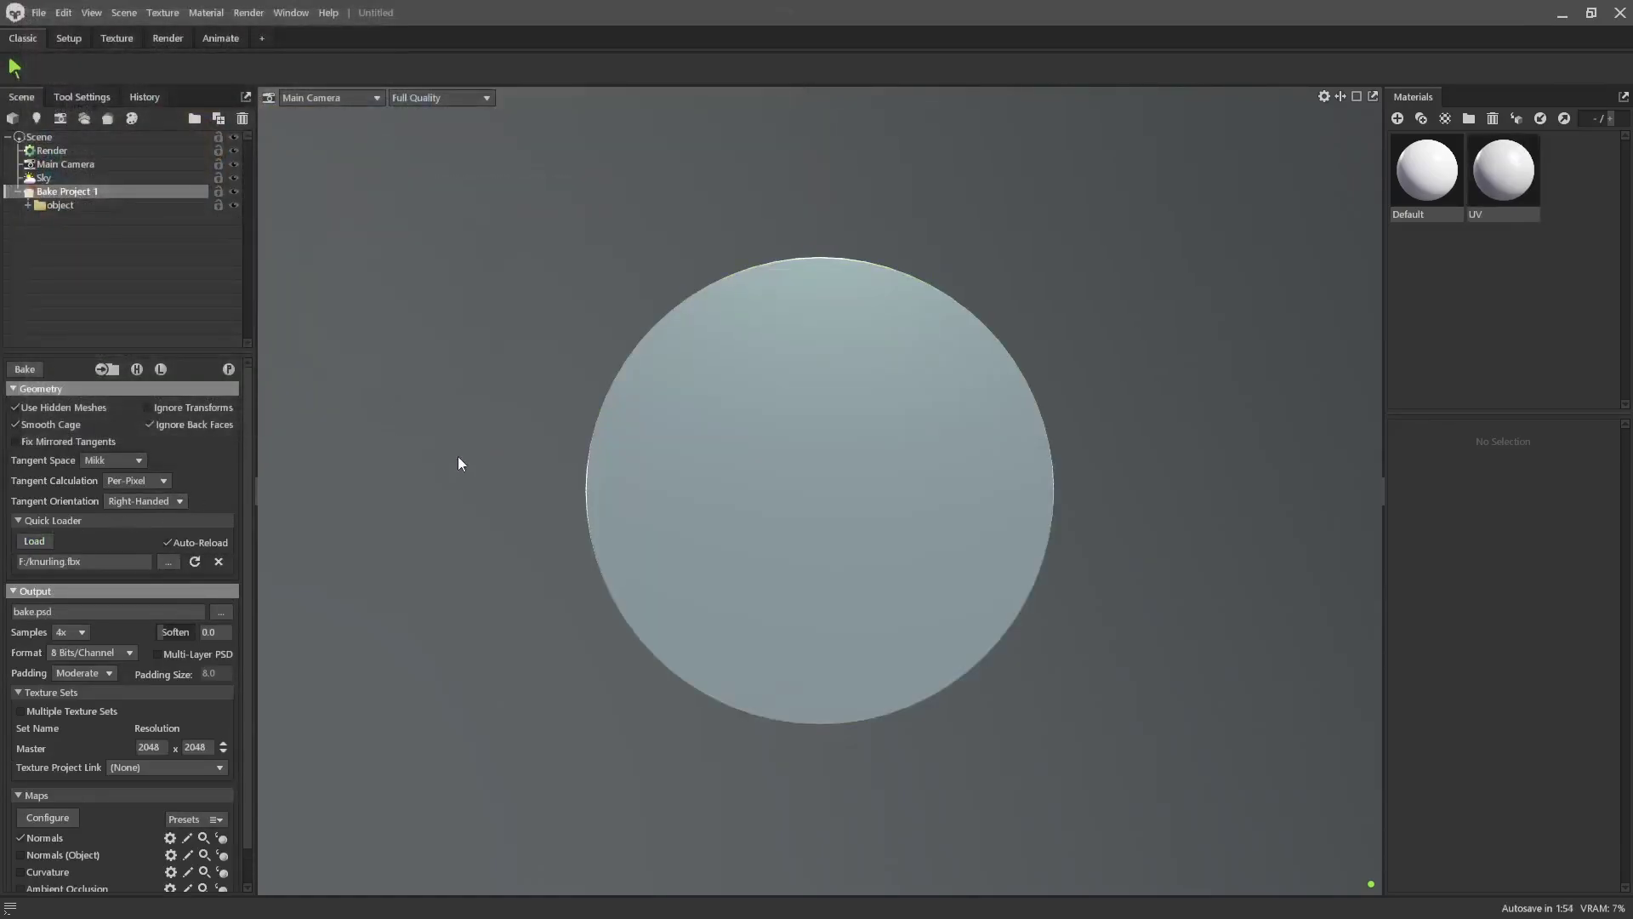
View the loaded part at an angle and compare its high-poly and low-poly meshes
{"action": "left_click_drag", "start_coordinate": [559, 491], "coordinate": [534, 542]}
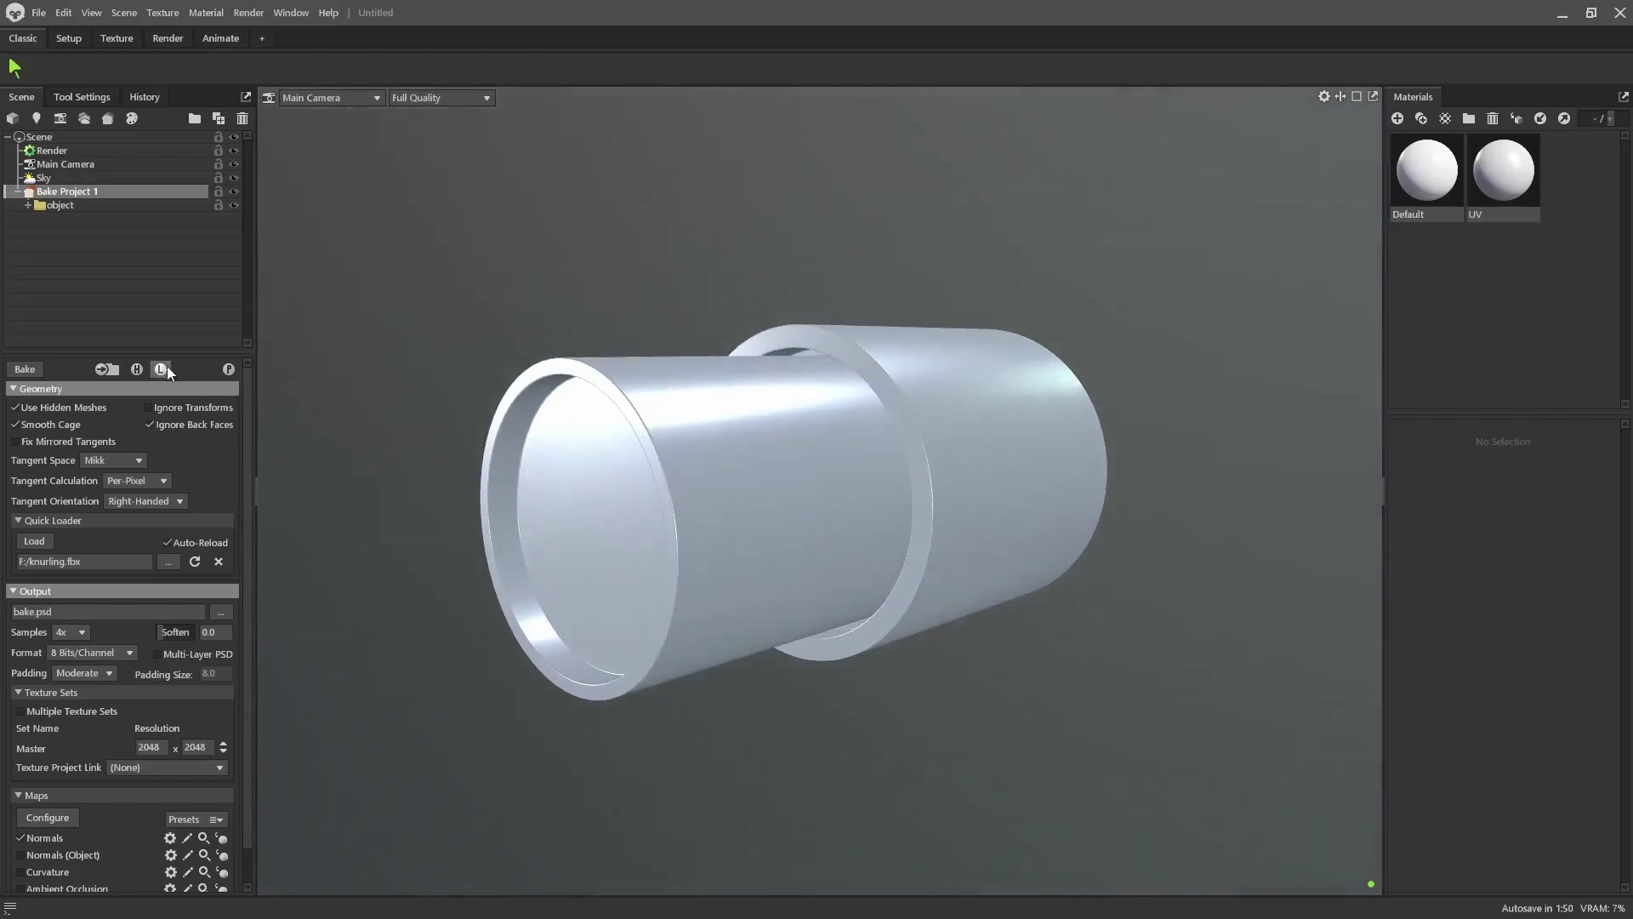
{"action": "left_click", "coordinate": [138, 369]}
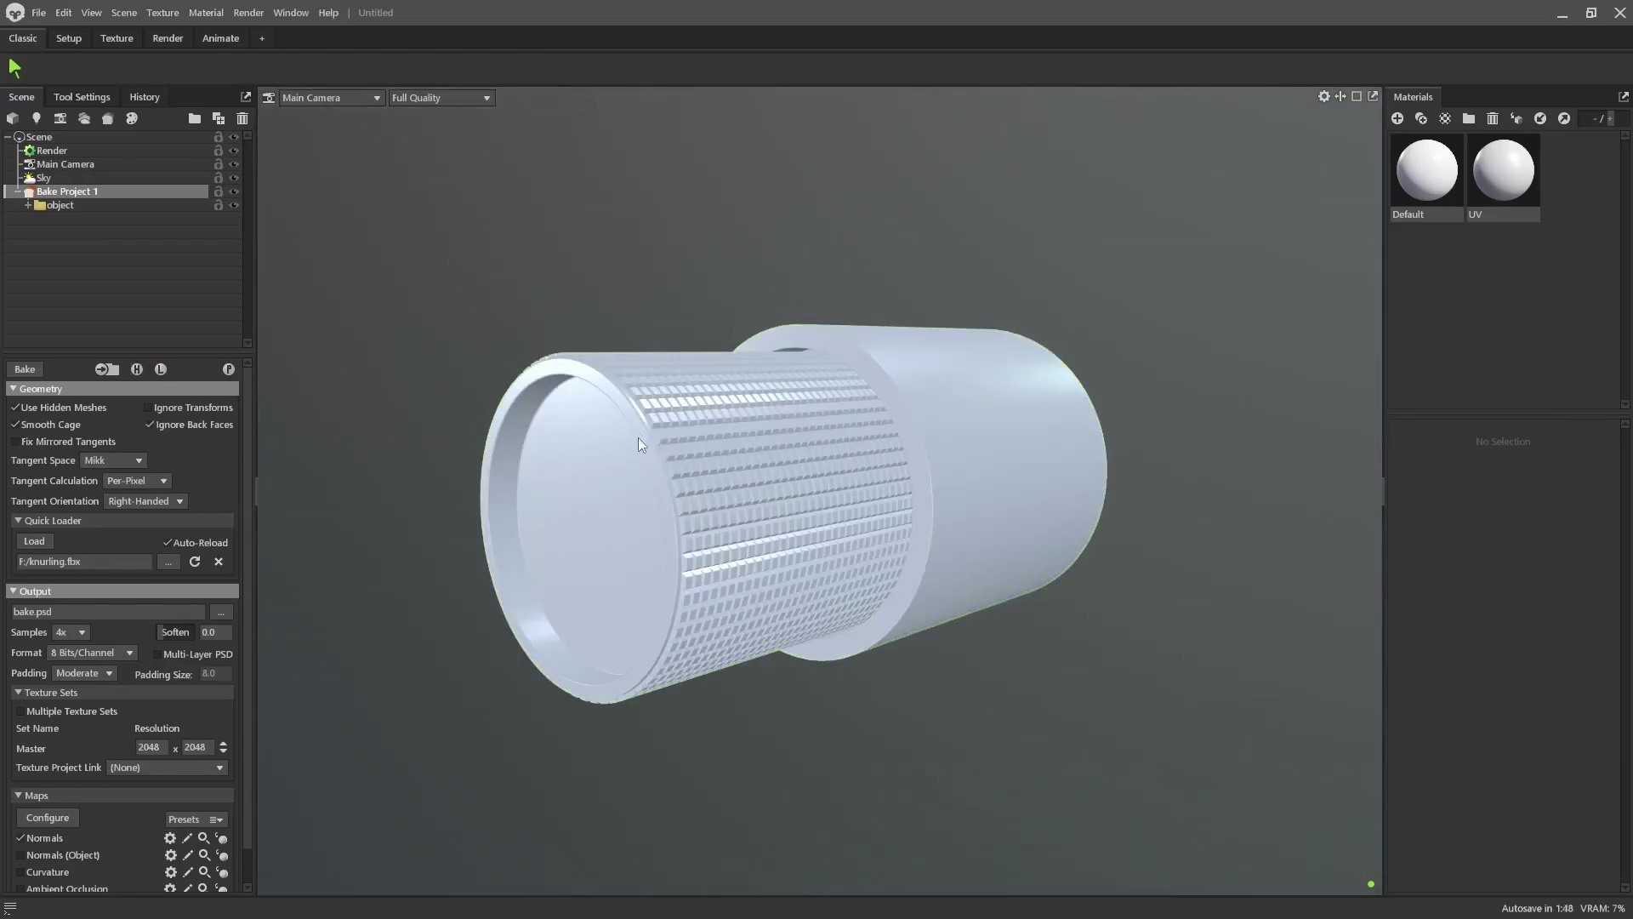
{"action": "left_click", "coordinate": [160, 369]}
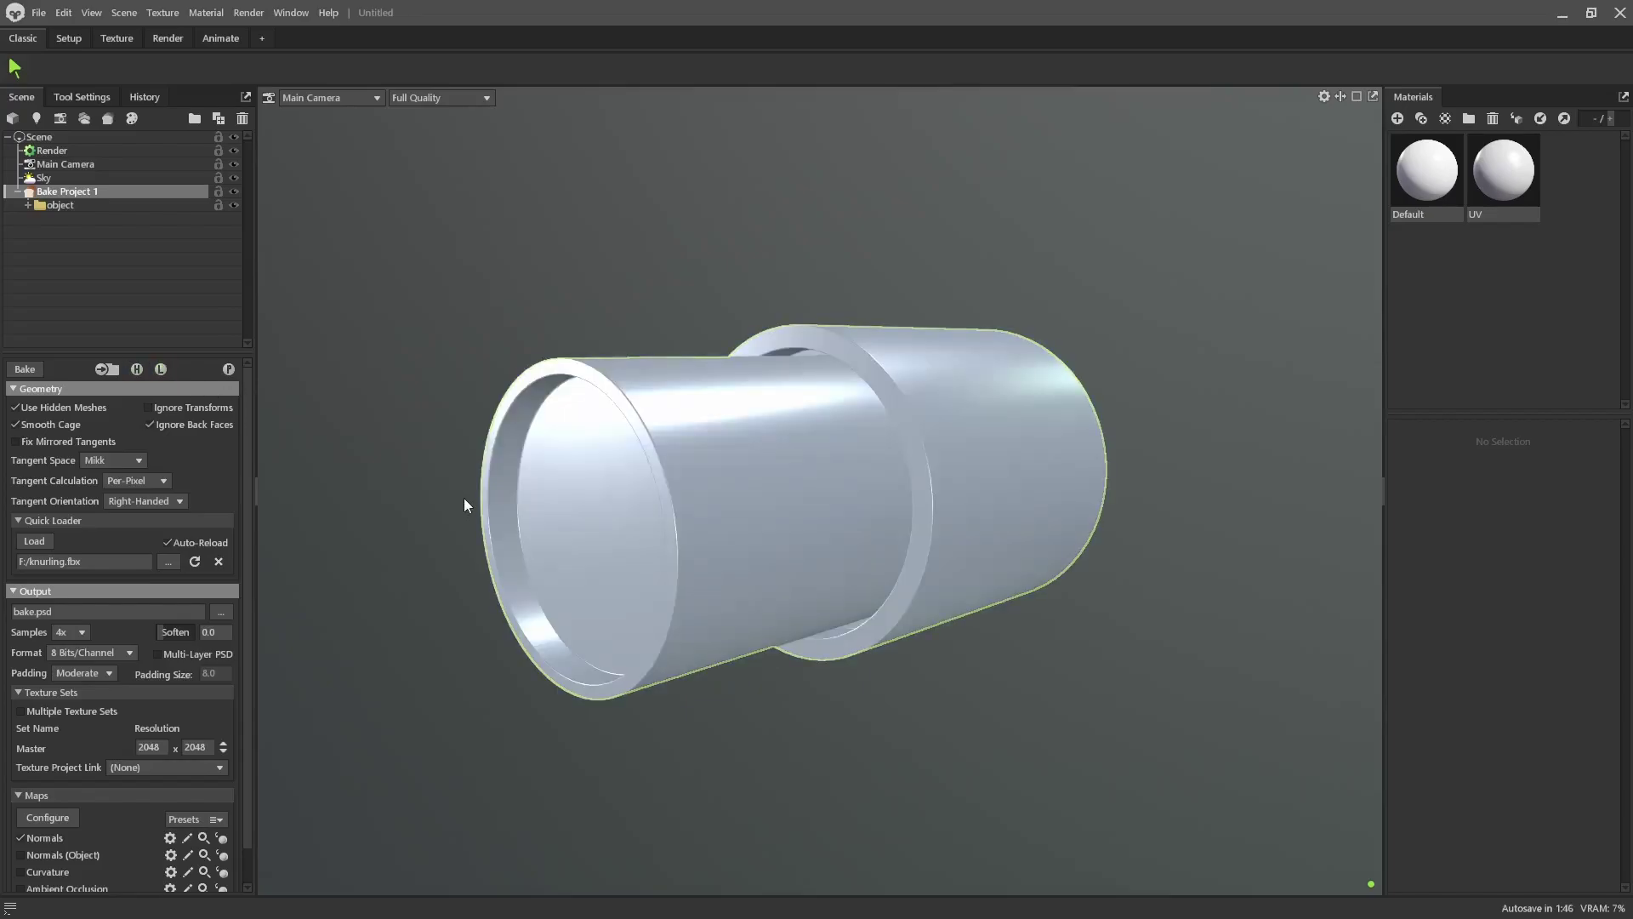
Set the bake samples to 16x and the output file to Knurling_Marmo in Portable Network Graphics format on the F: drive
{"action": "left_click", "coordinate": [80, 633]}
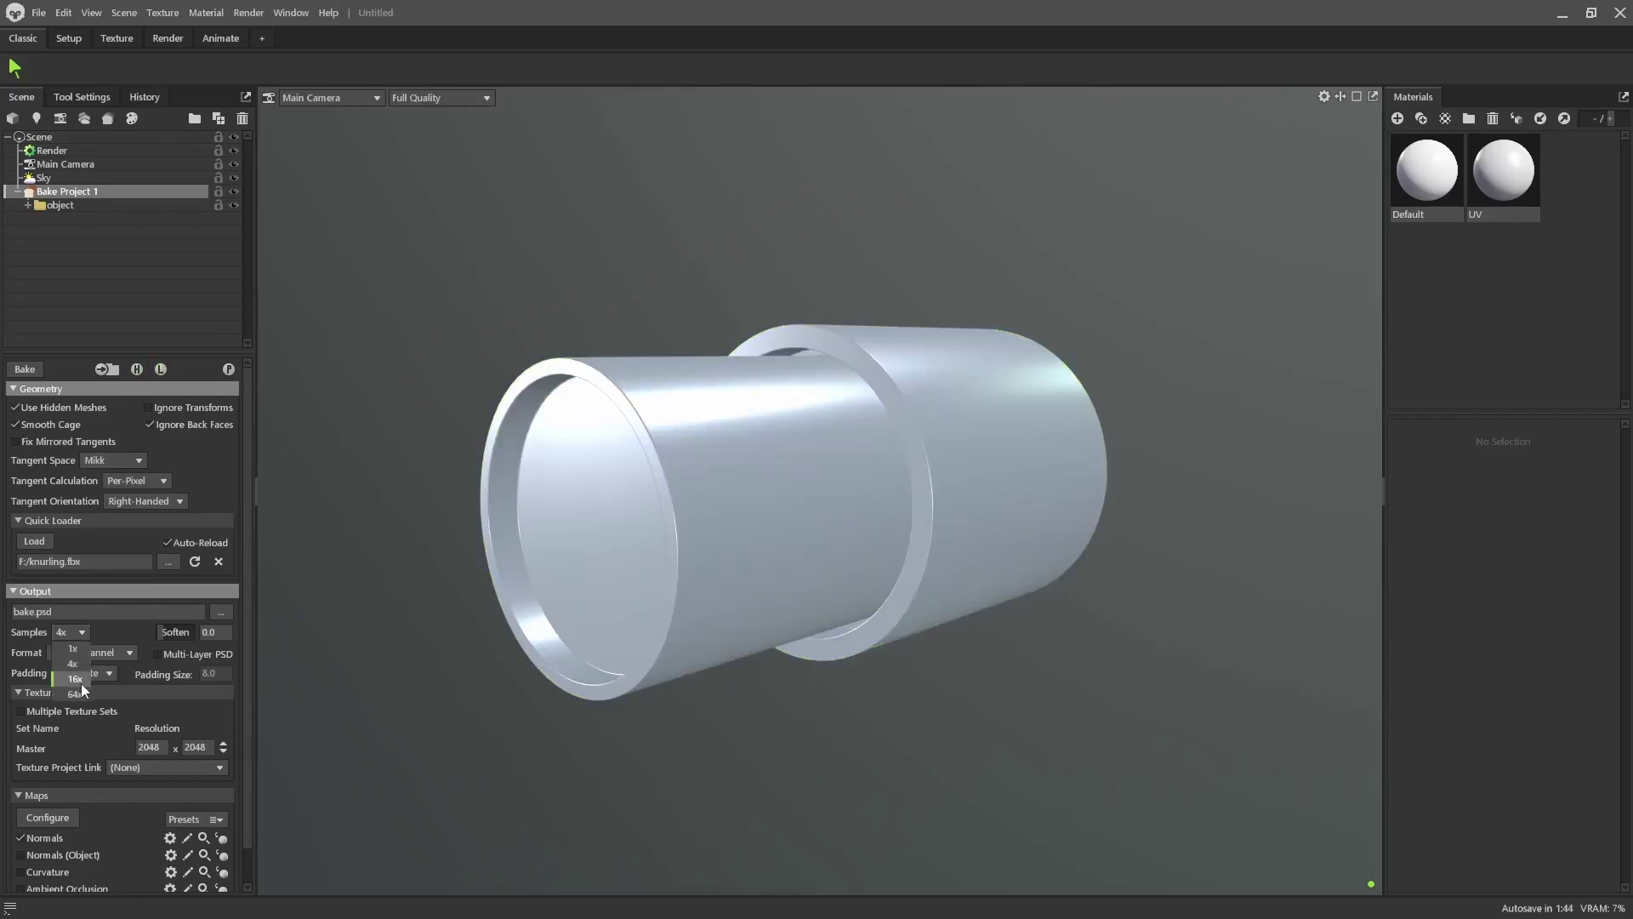
{"action": "left_click", "coordinate": [221, 611]}
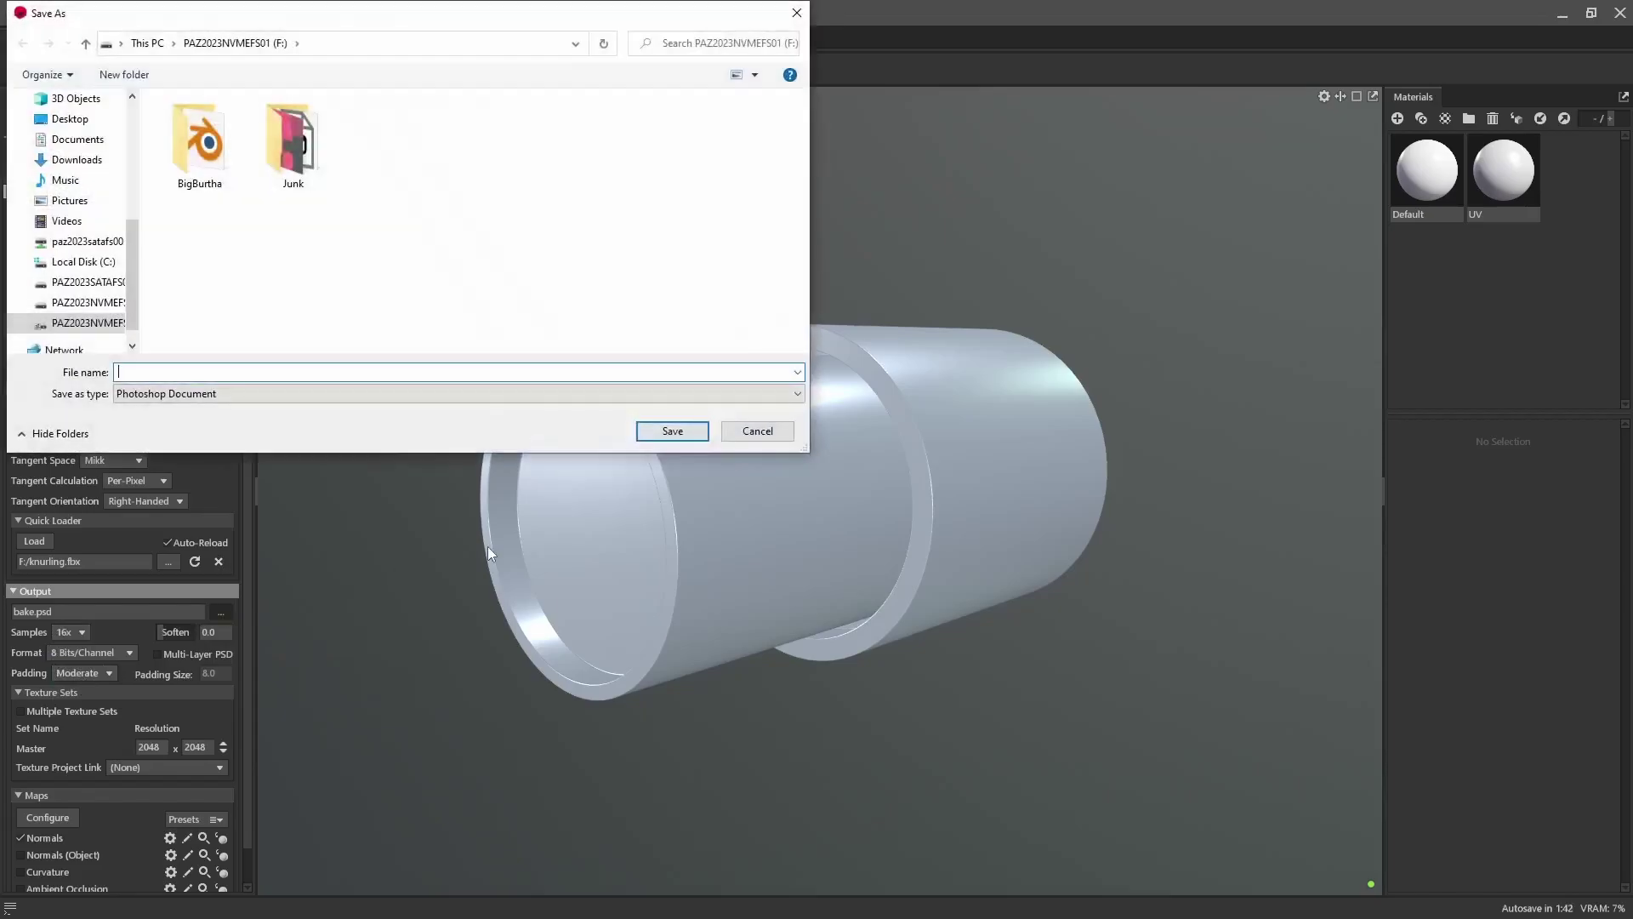
{"action": "left_click", "coordinate": [316, 394]}
{"action": "left_click", "coordinate": [273, 431]}
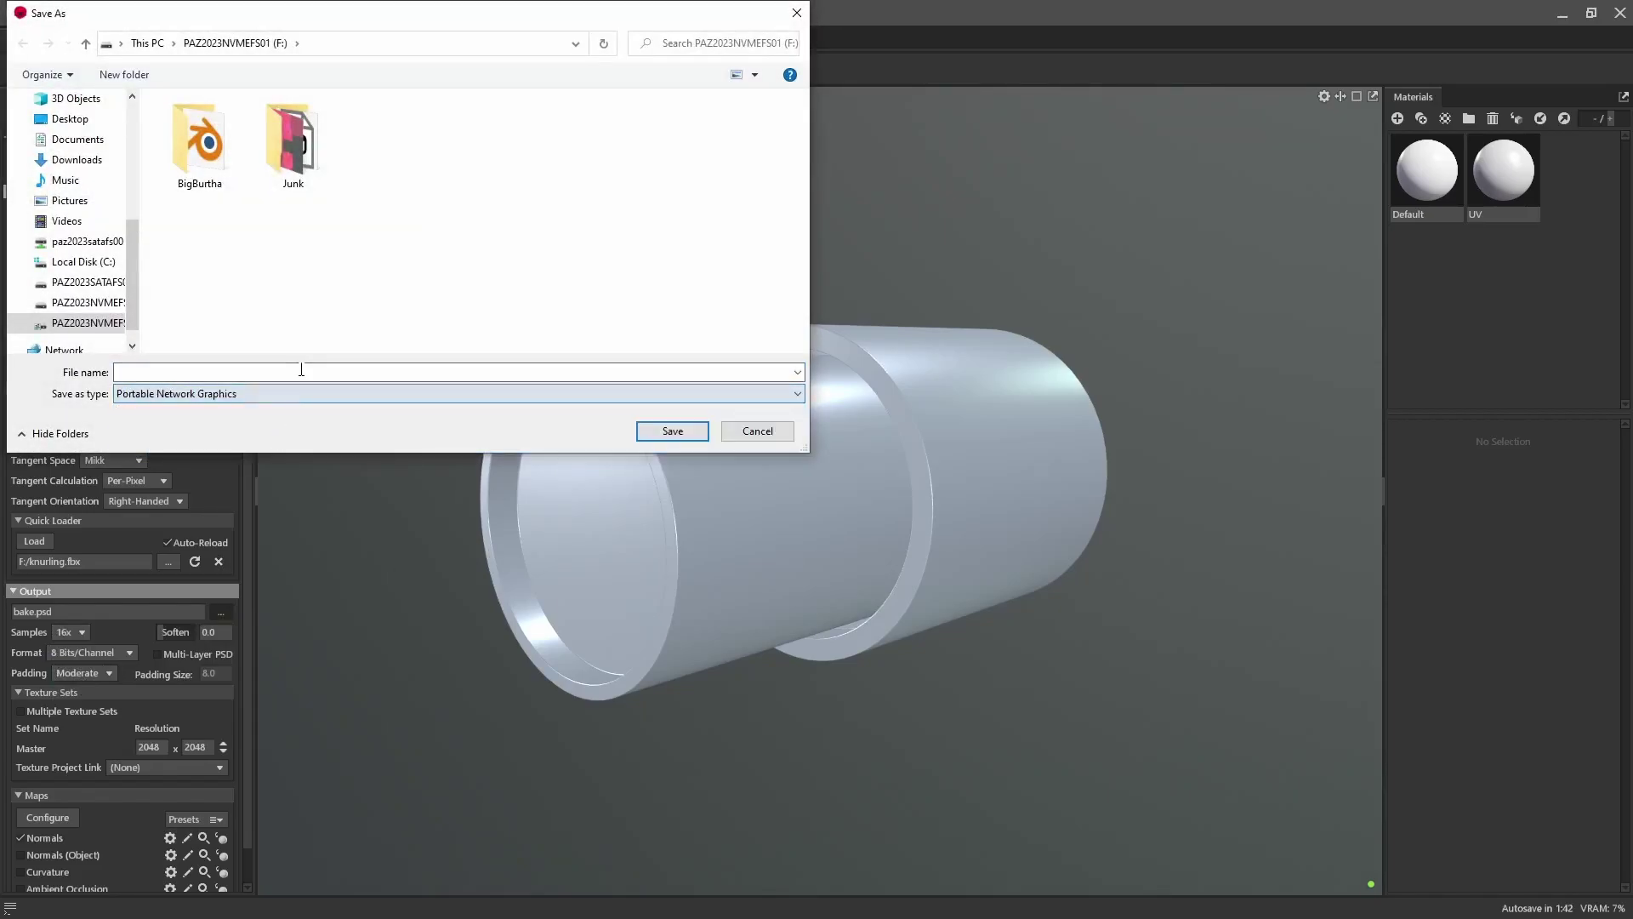
{"action": "left_click", "coordinate": [509, 372]}
{"action": "type", "text": "k"}
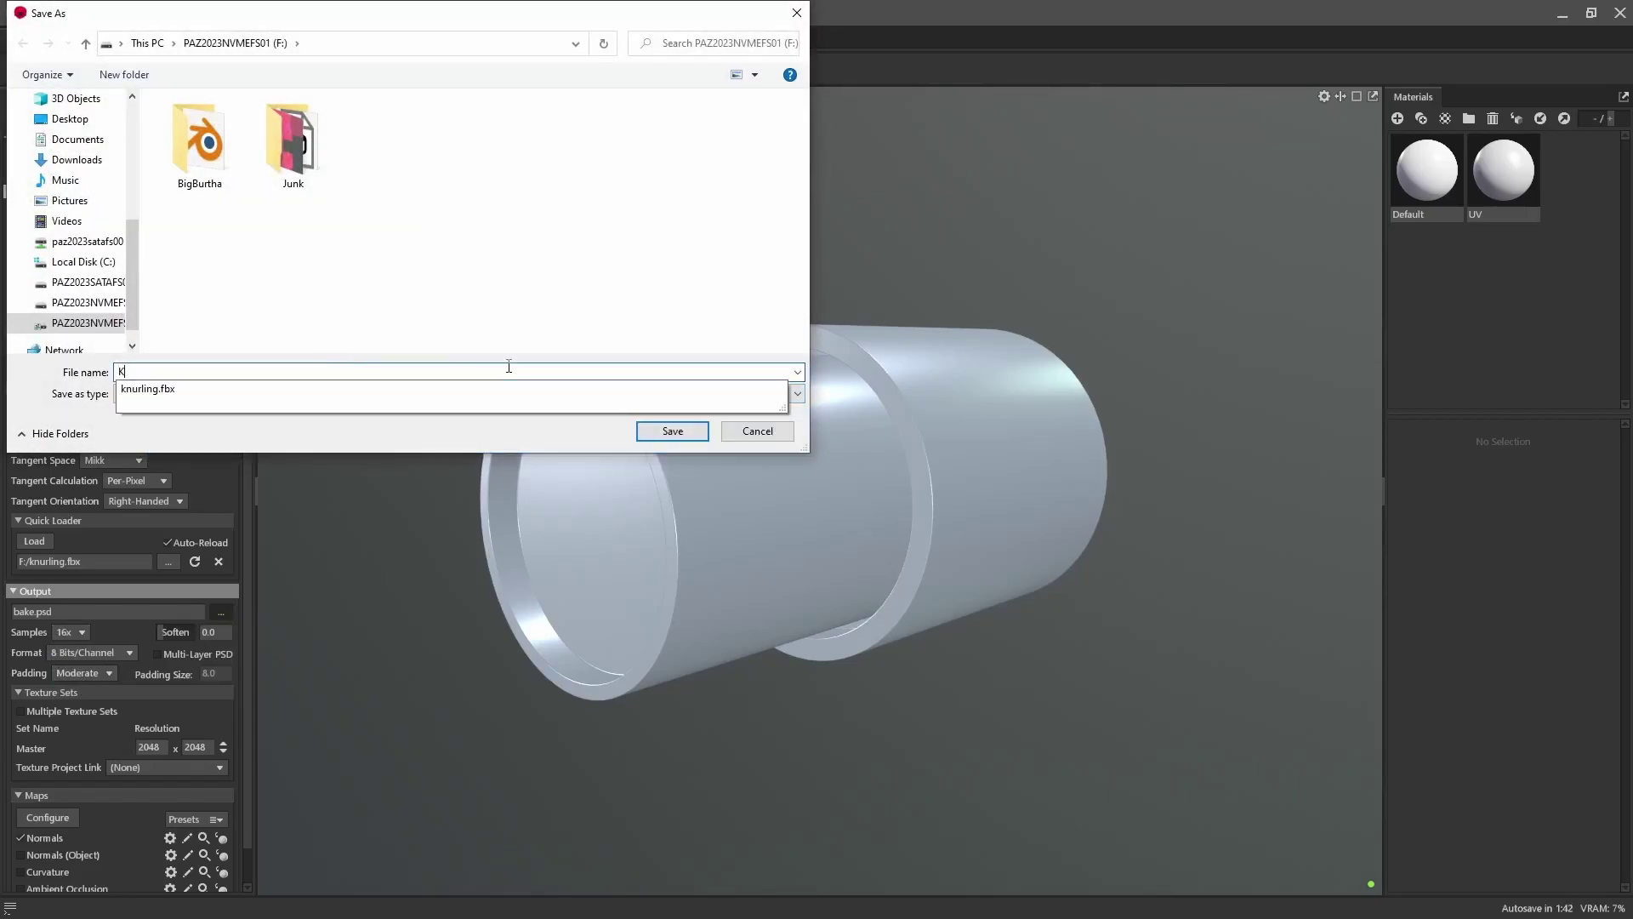
{"action": "type", "text": "nurling_Marm"}
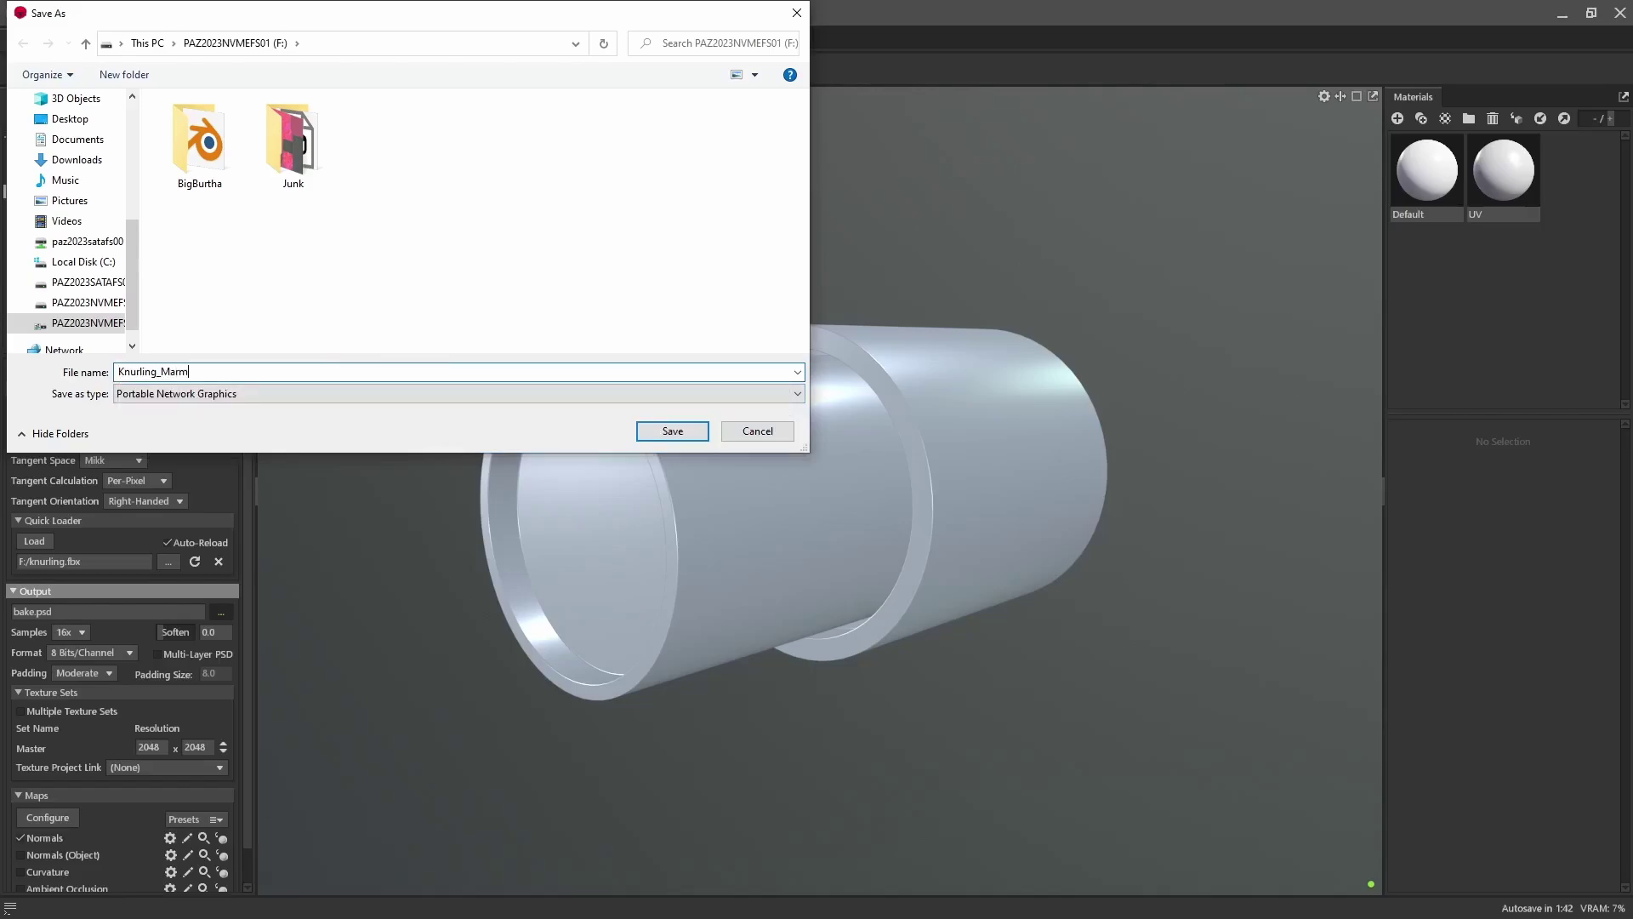
{"action": "type", "text": "o"}
{"action": "key", "text": "Return"}
Set the bake resolution to 1024 x 1024 and enable the Normals (Object), Curvature and Ambient Occlusion maps
{"action": "scroll", "coordinate": [204, 677], "scroll_direction": "down", "scroll_amount": 1}
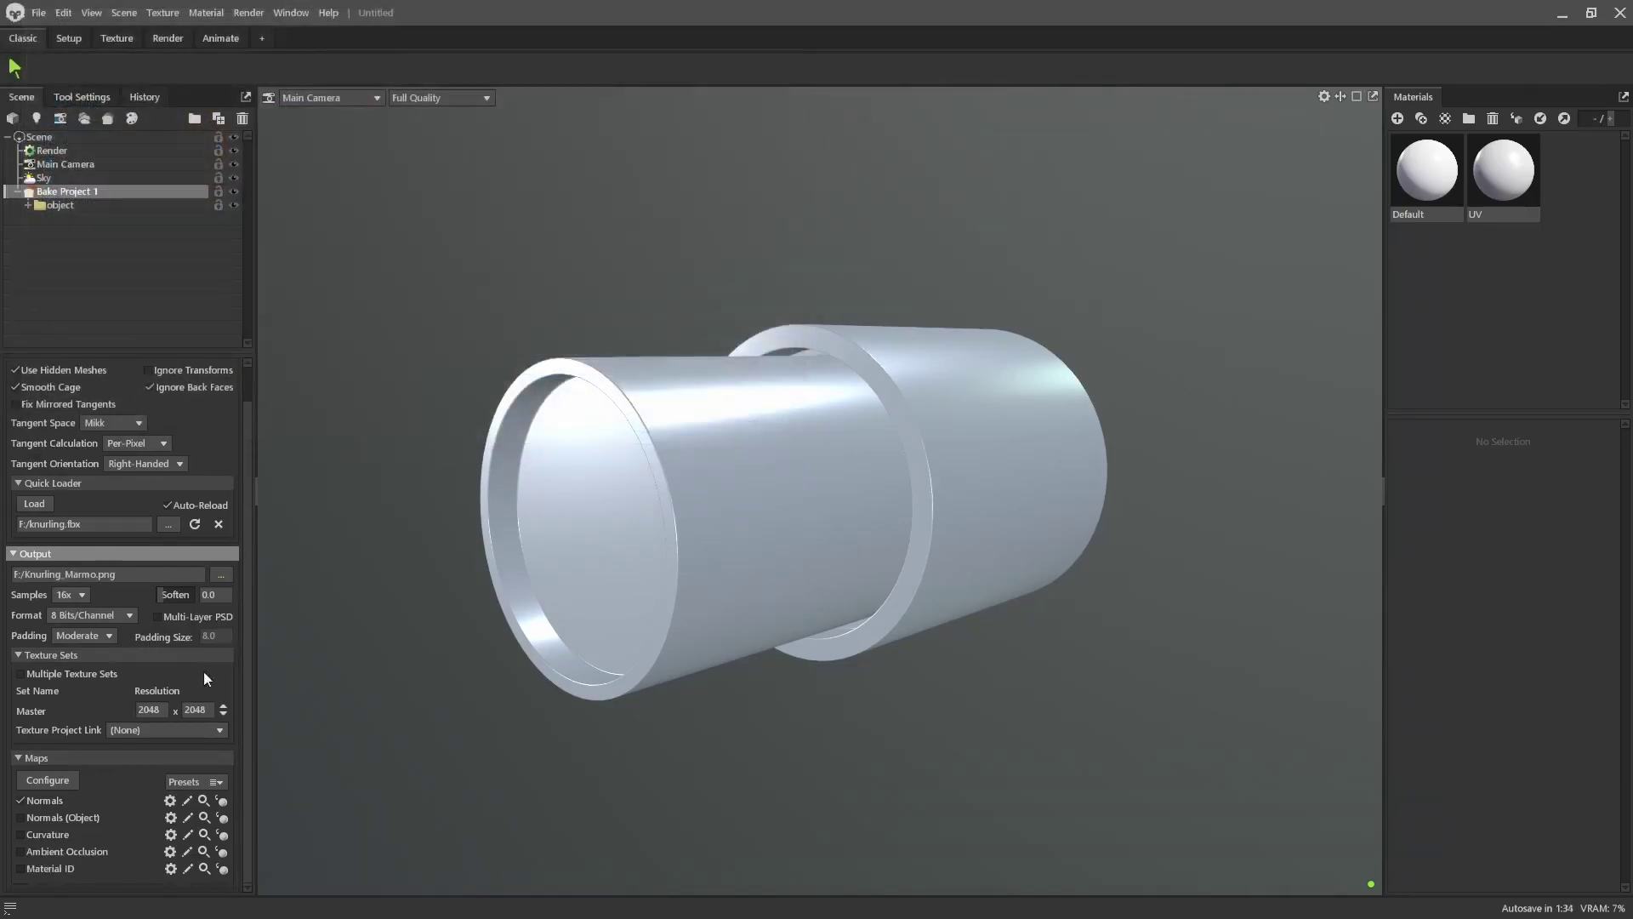
{"action": "left_click", "coordinate": [223, 714]}
{"action": "left_click", "coordinate": [26, 849]}
Bake the enabled maps and preview the result on the low-poly model
{"action": "scroll", "coordinate": [166, 757], "scroll_direction": "up", "scroll_amount": 1}
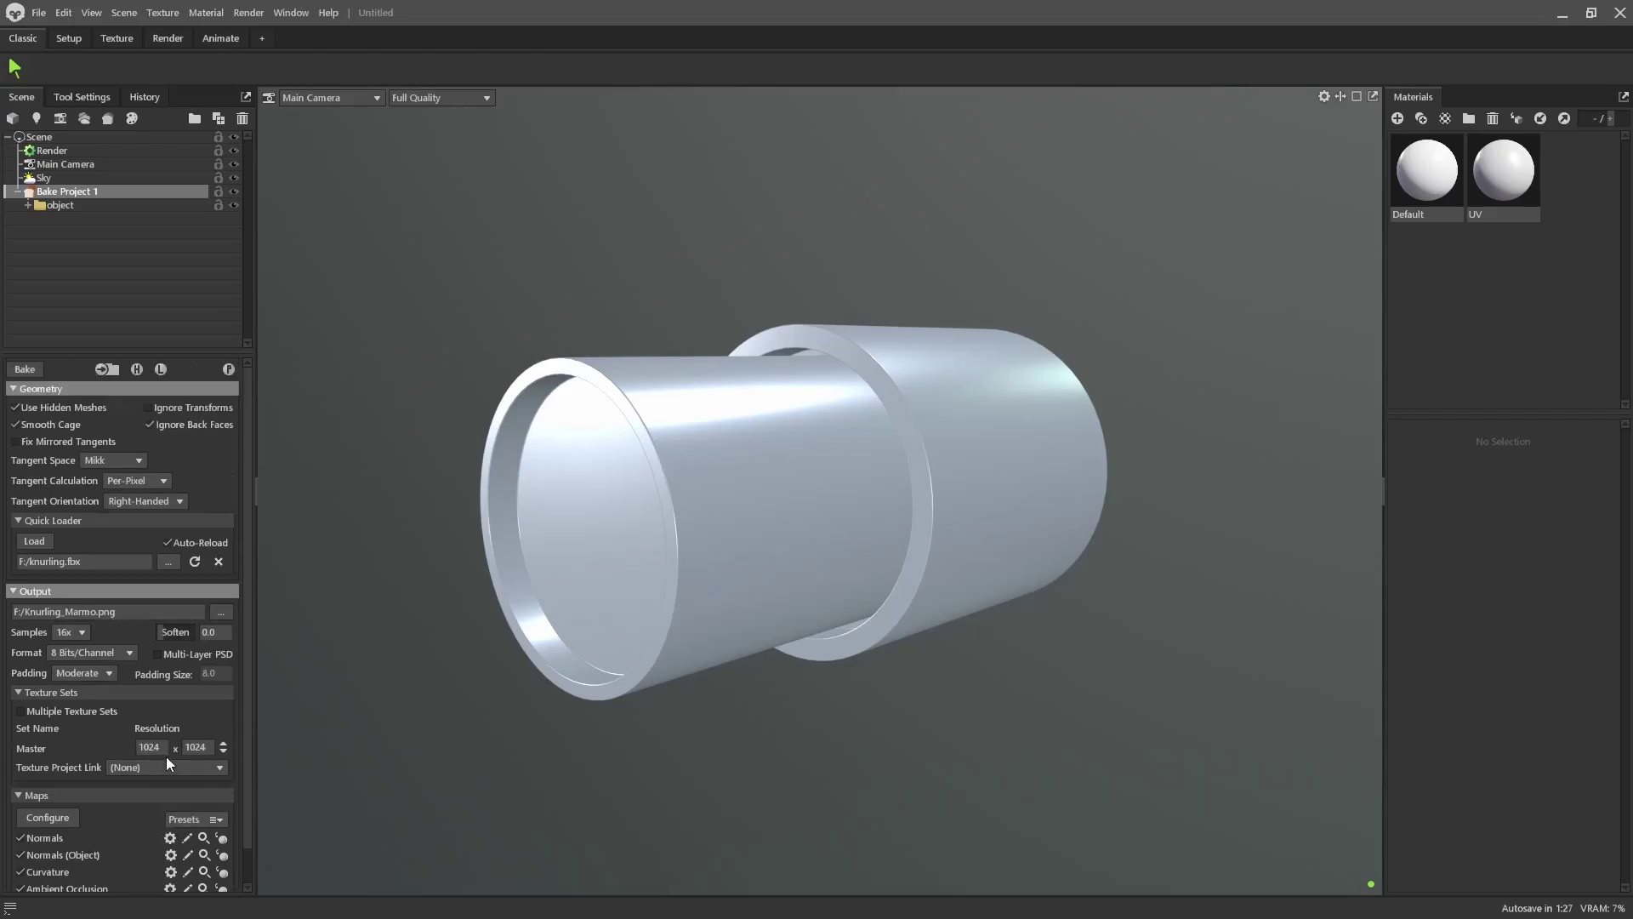
{"action": "left_click", "coordinate": [227, 370]}
{"action": "left_click_drag", "start_coordinate": [539, 644], "coordinate": [451, 587]}
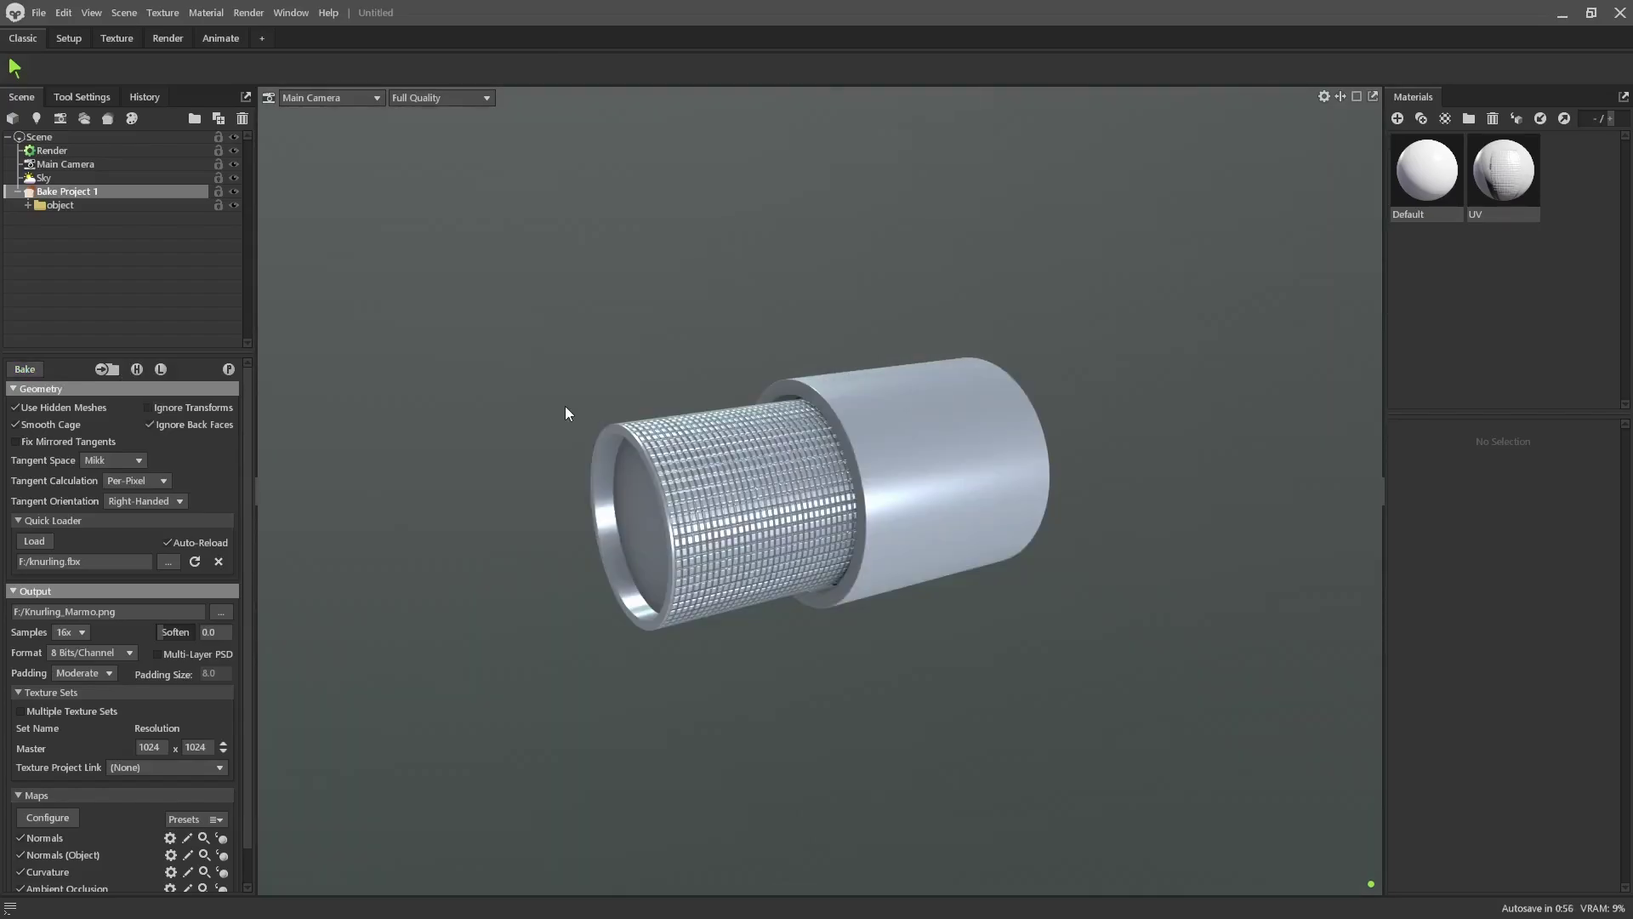
Create a texture project and link the UV material to it
{"action": "left_click", "coordinate": [131, 119]}
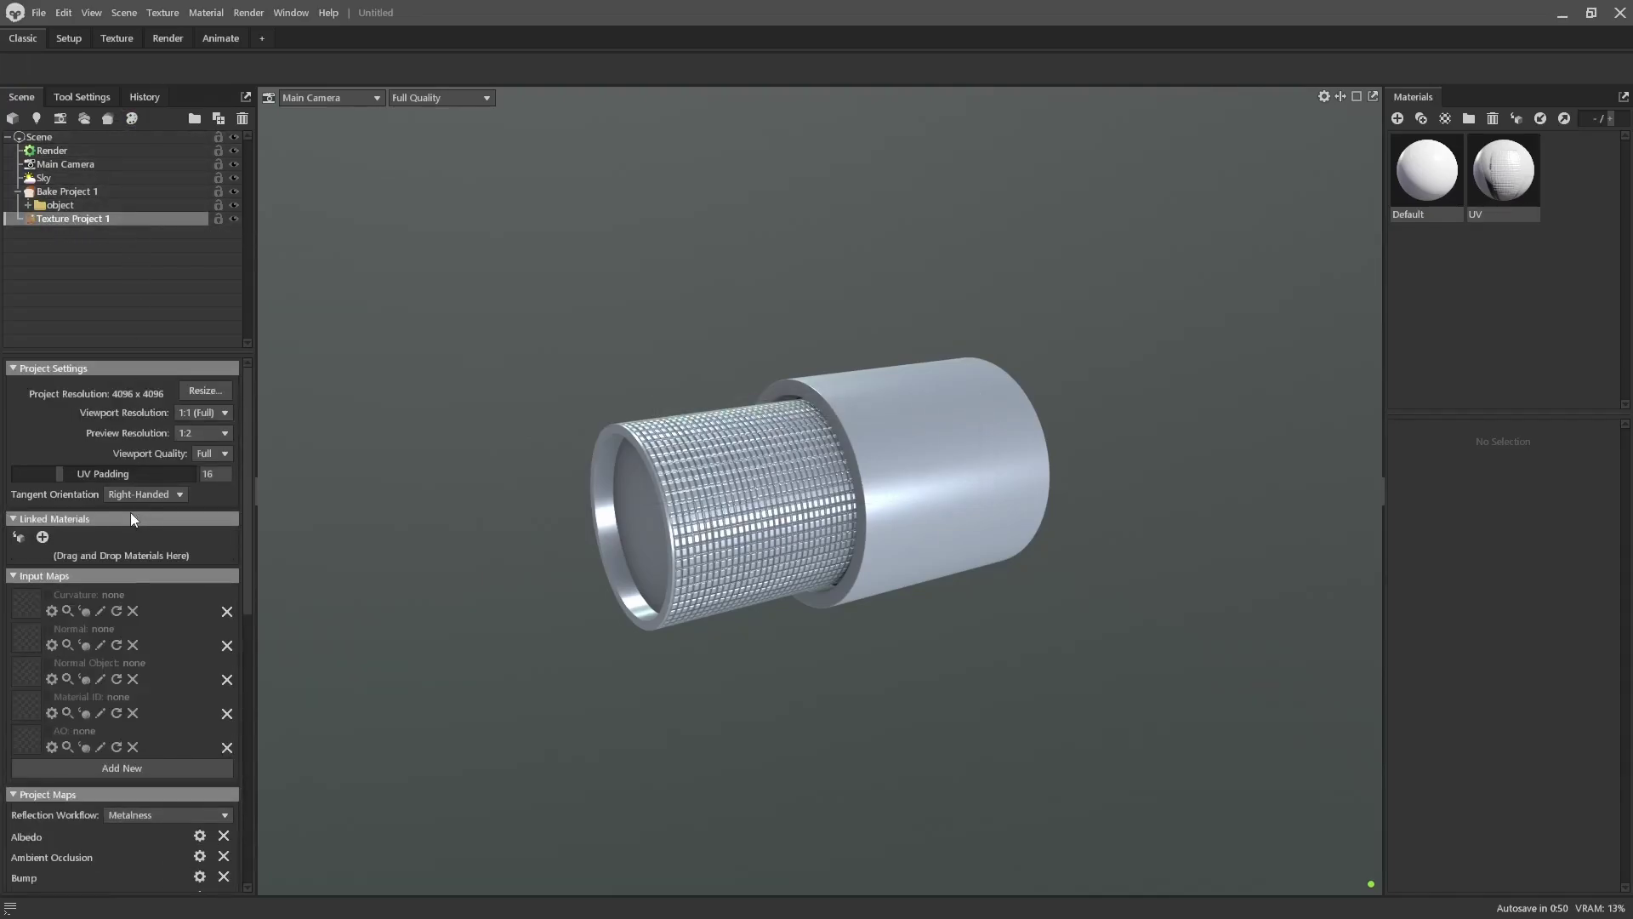
{"action": "left_click", "coordinate": [1516, 187]}
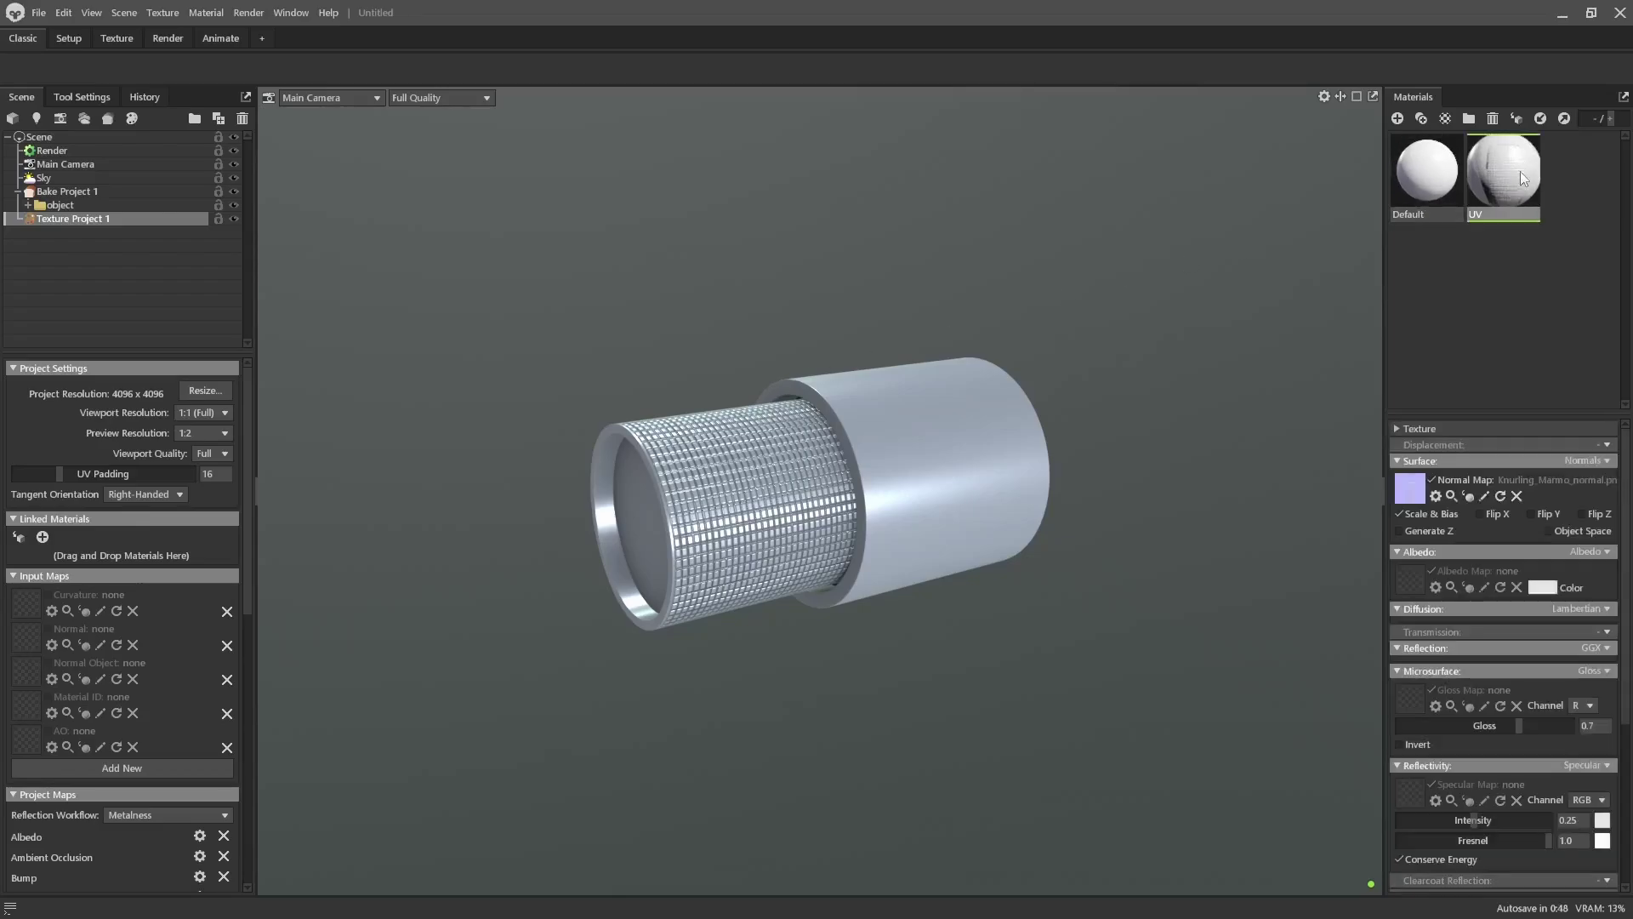
{"action": "left_click", "coordinate": [18, 539]}
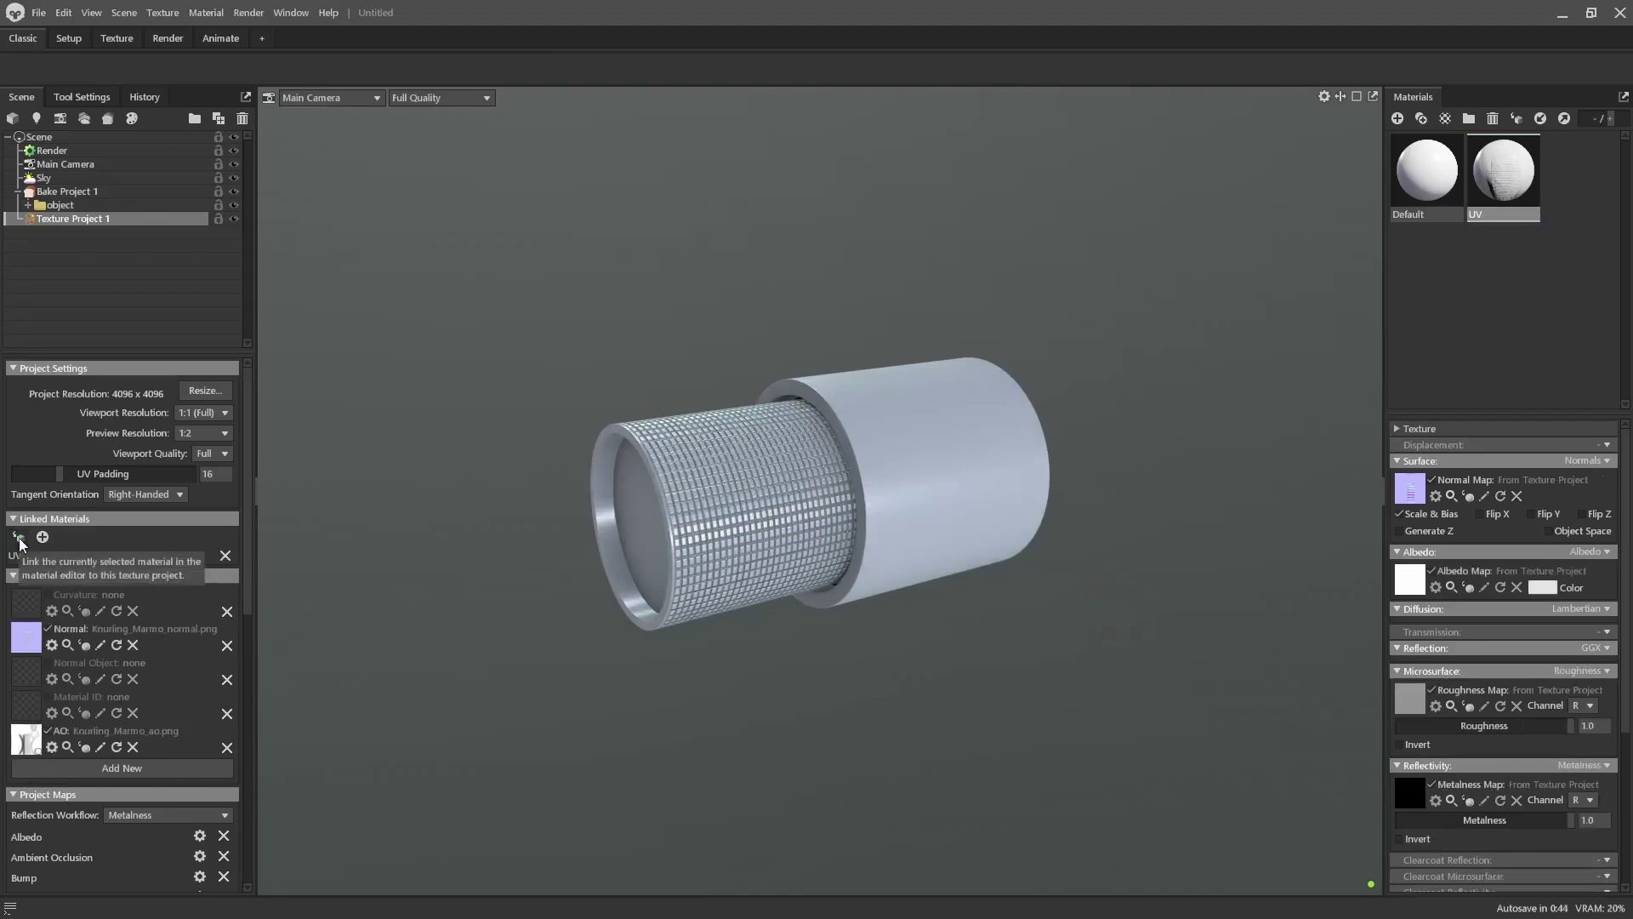
Load Knurling_Marmo_curve as the Curvature input map and Knurling_Marmo_normalobj as the Normal Object input map
{"action": "left_click", "coordinate": [30, 606]}
{"action": "double_click", "coordinate": [479, 143]}
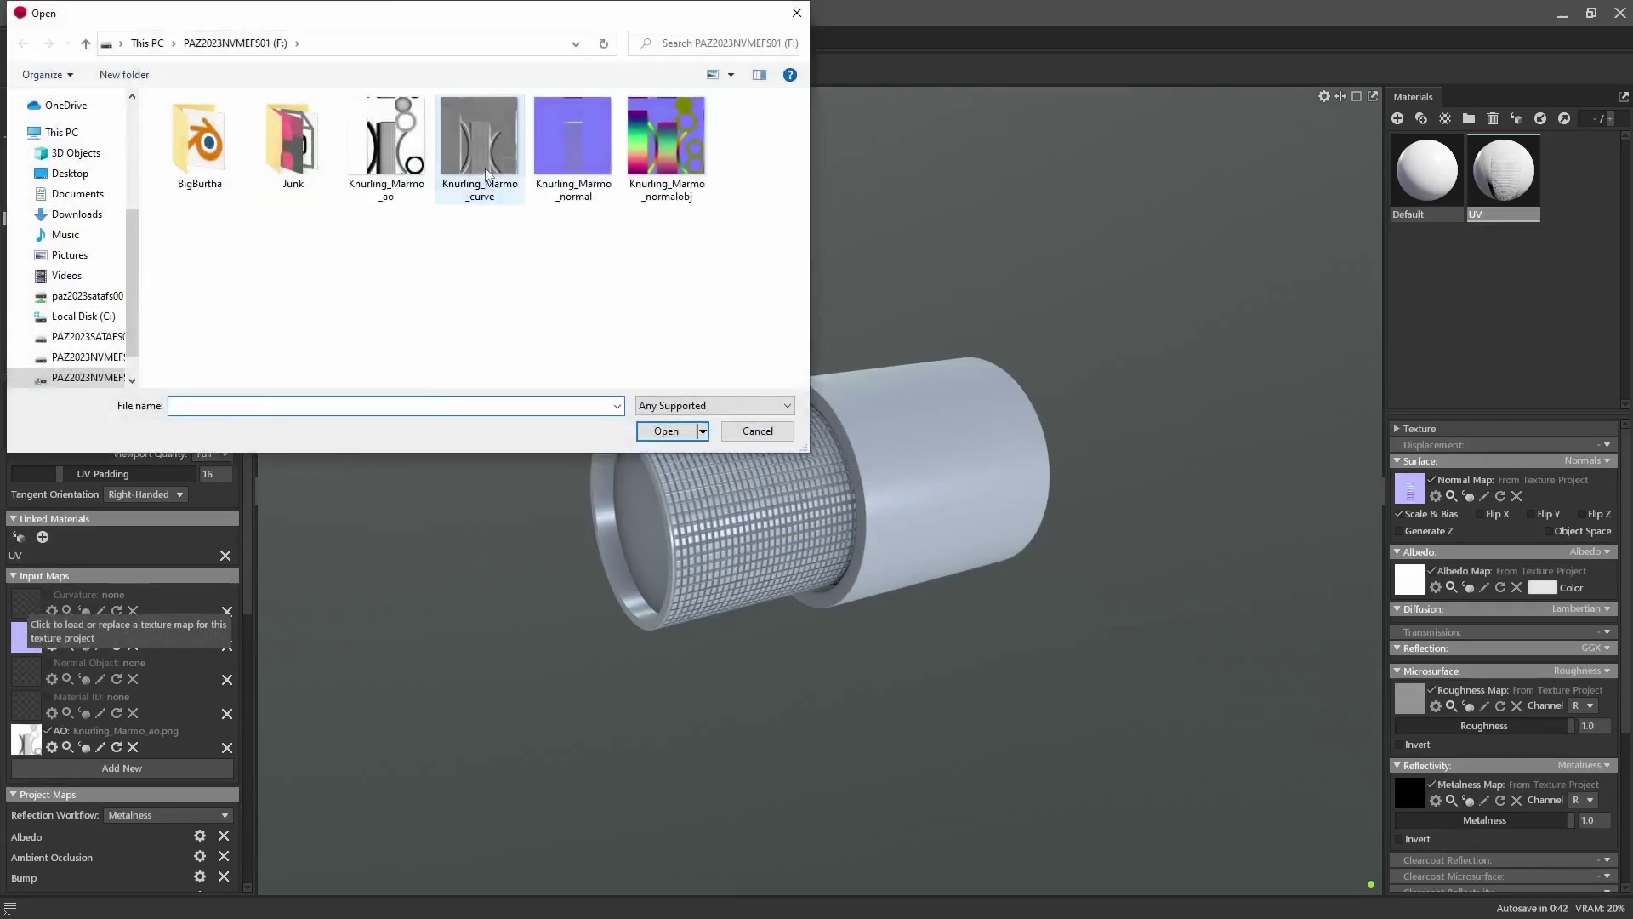
{"action": "left_click", "coordinate": [32, 676]}
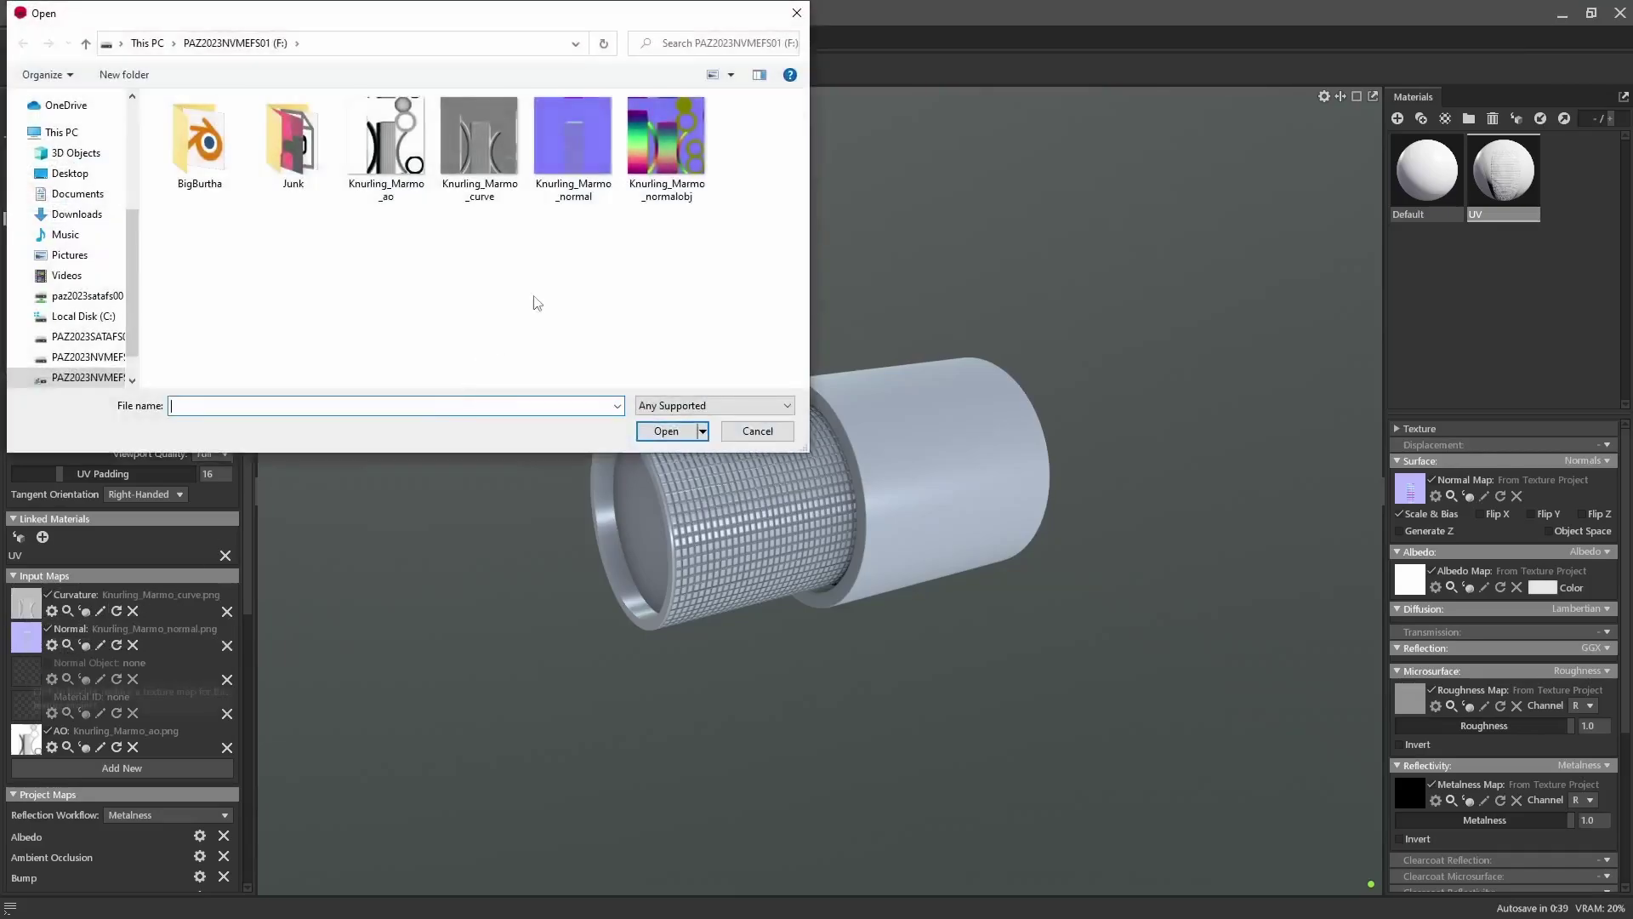
{"action": "left_click", "coordinate": [655, 159]}
{"action": "double_click", "coordinate": [655, 159]}
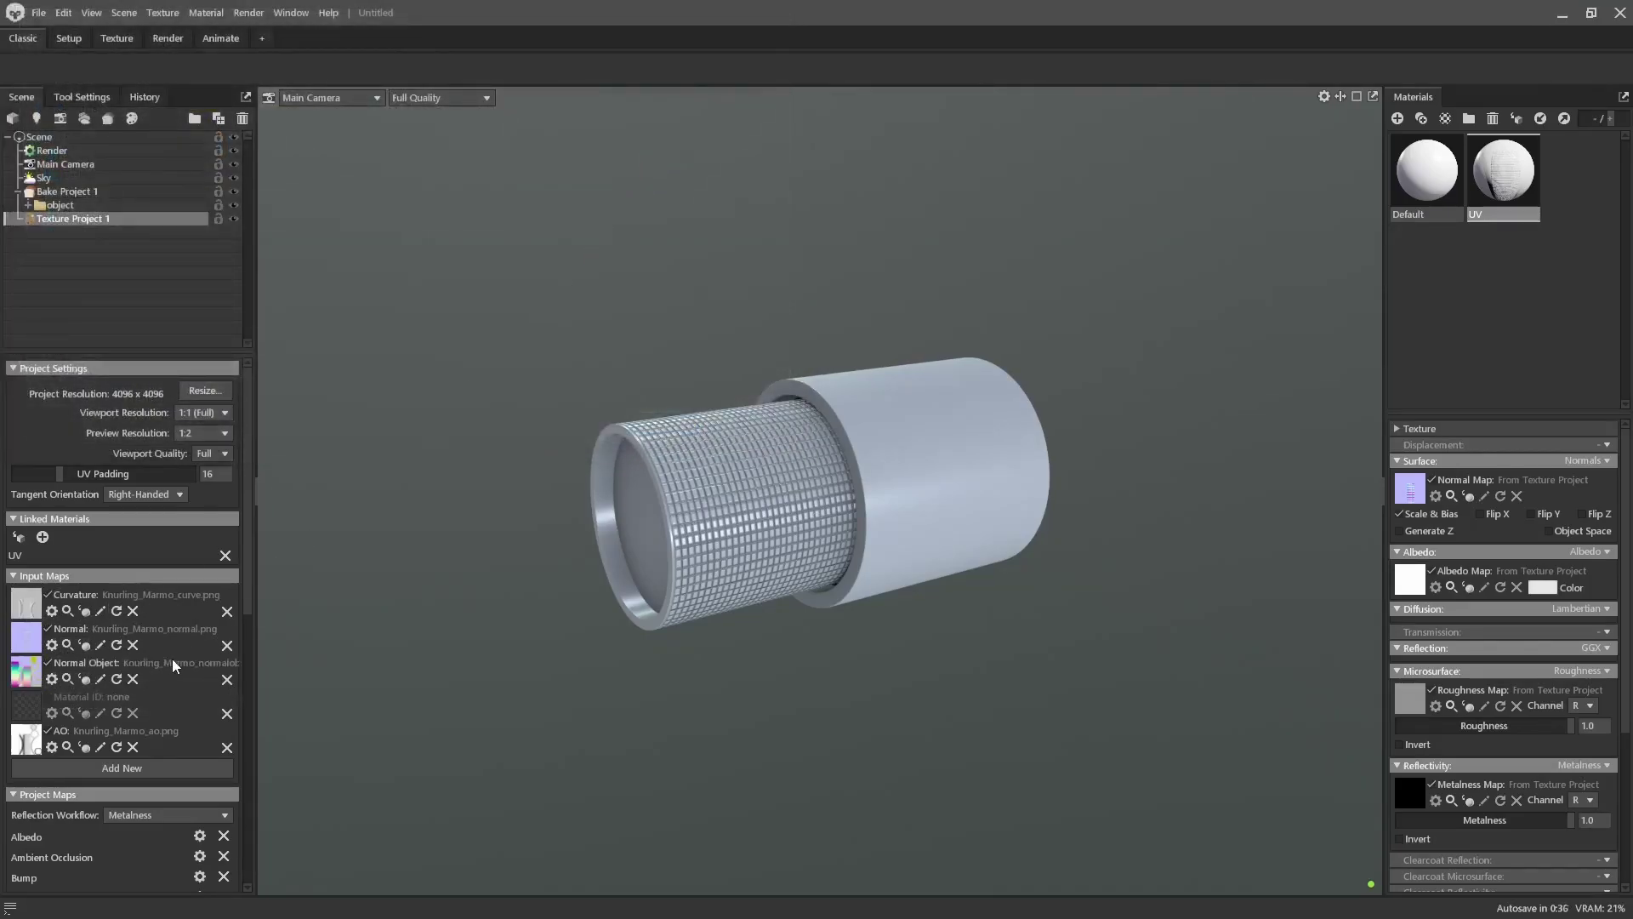
Set the texture project's export path to Knurling_UE on the F: drive, saved as Portable Network Graphics
{"action": "scroll", "coordinate": [184, 653], "scroll_direction": "down", "scroll_amount": 12}
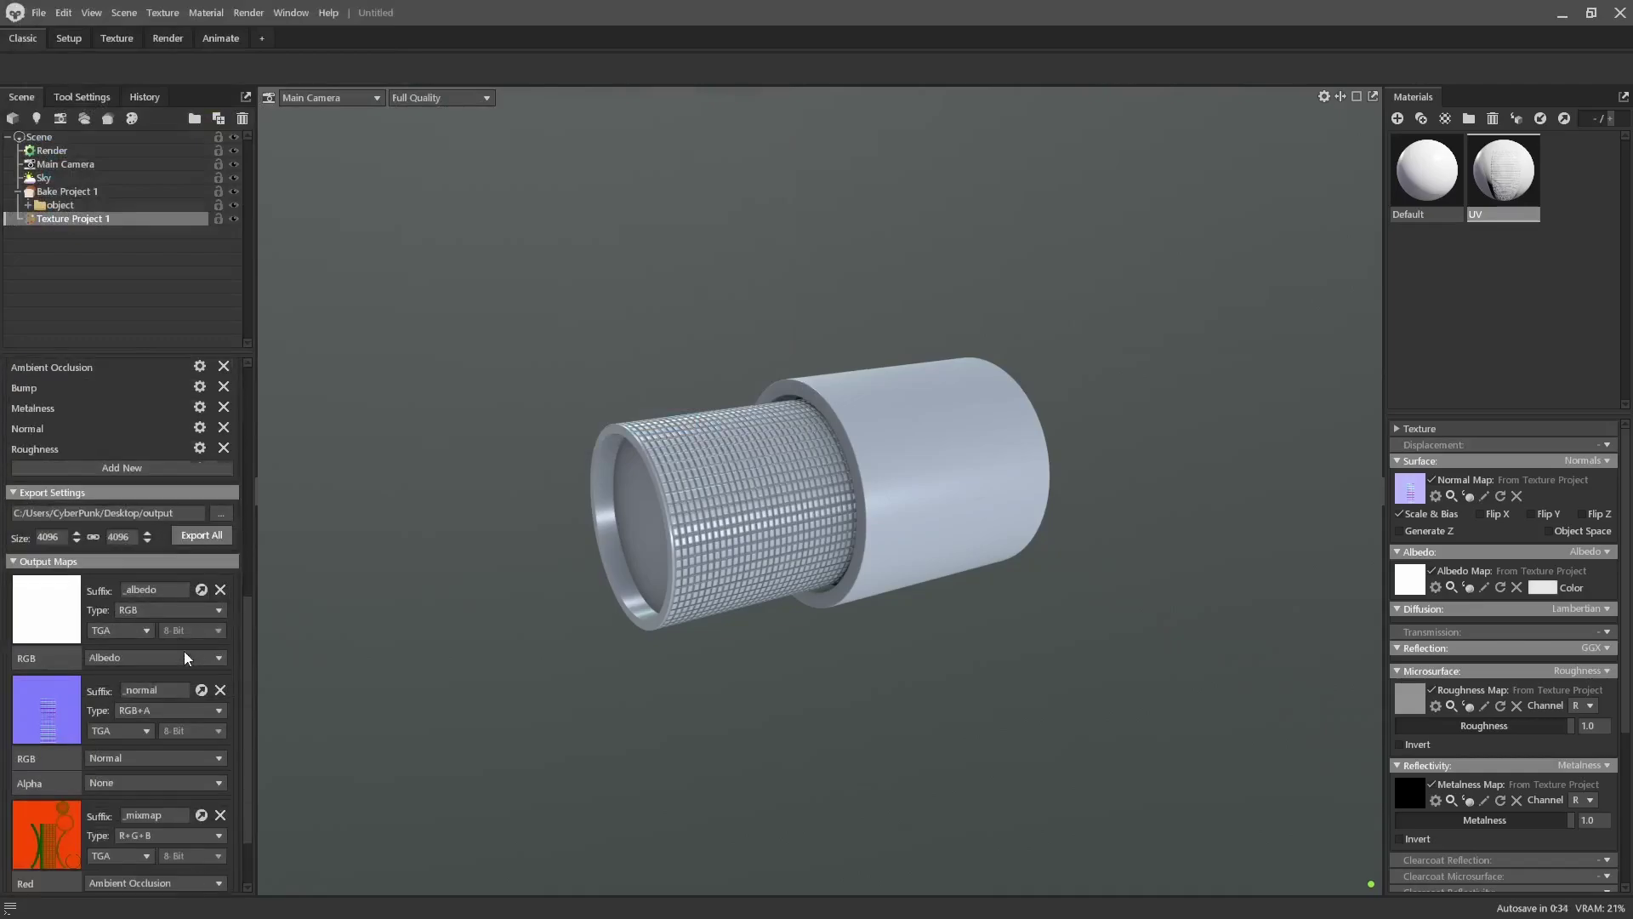
{"action": "scroll", "coordinate": [183, 651], "scroll_direction": "down", "scroll_amount": 3}
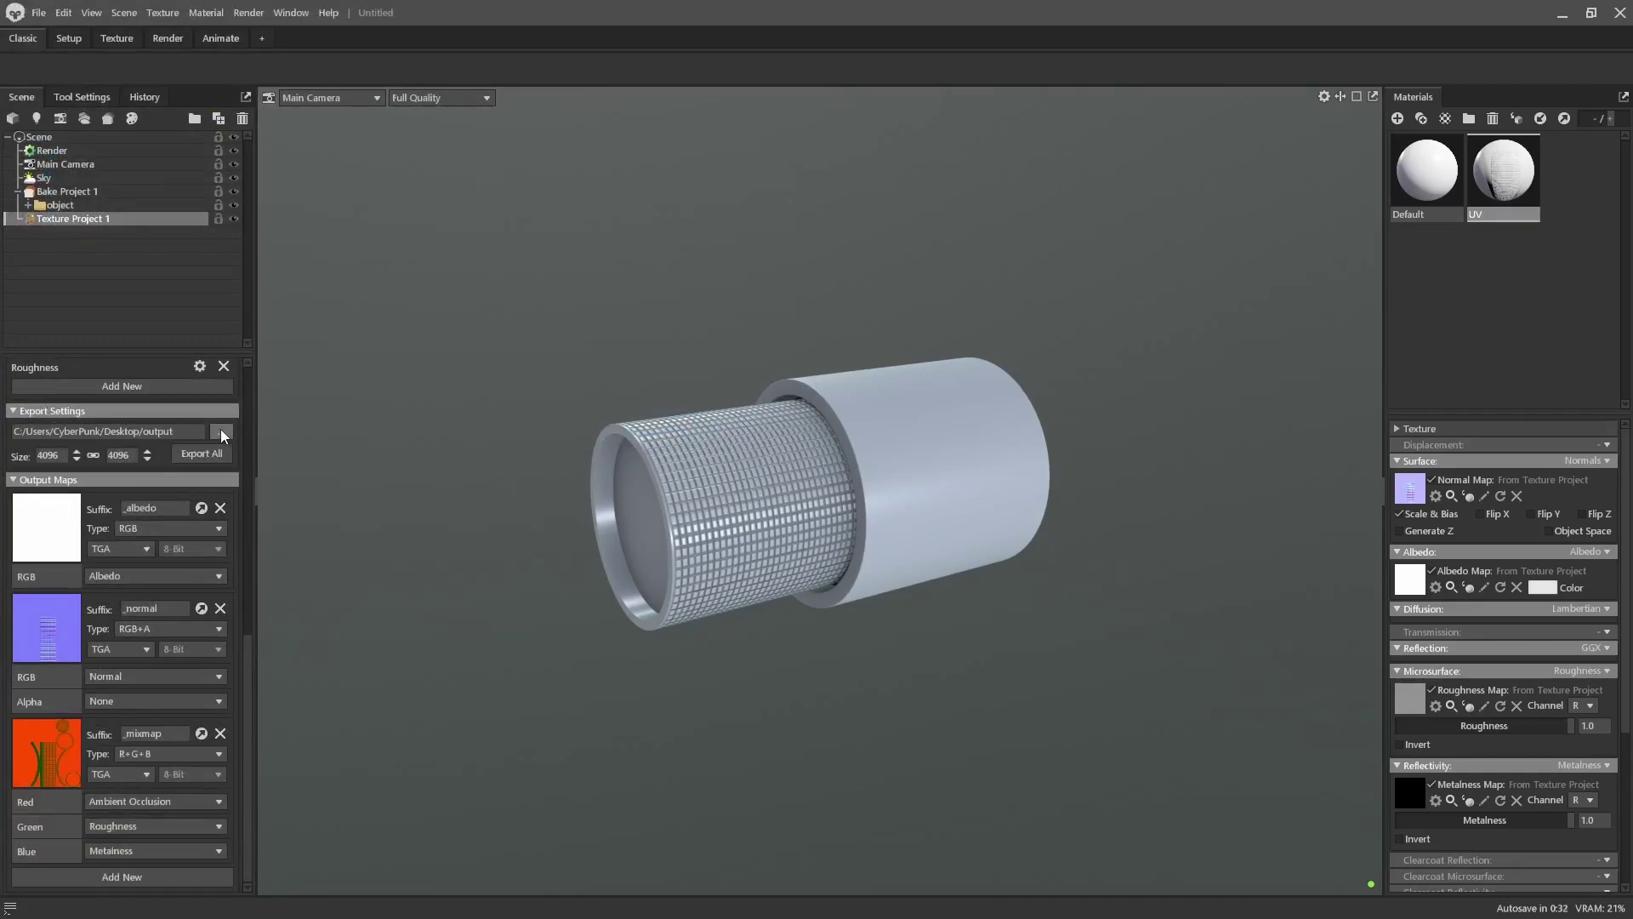
{"action": "left_click", "coordinate": [220, 432]}
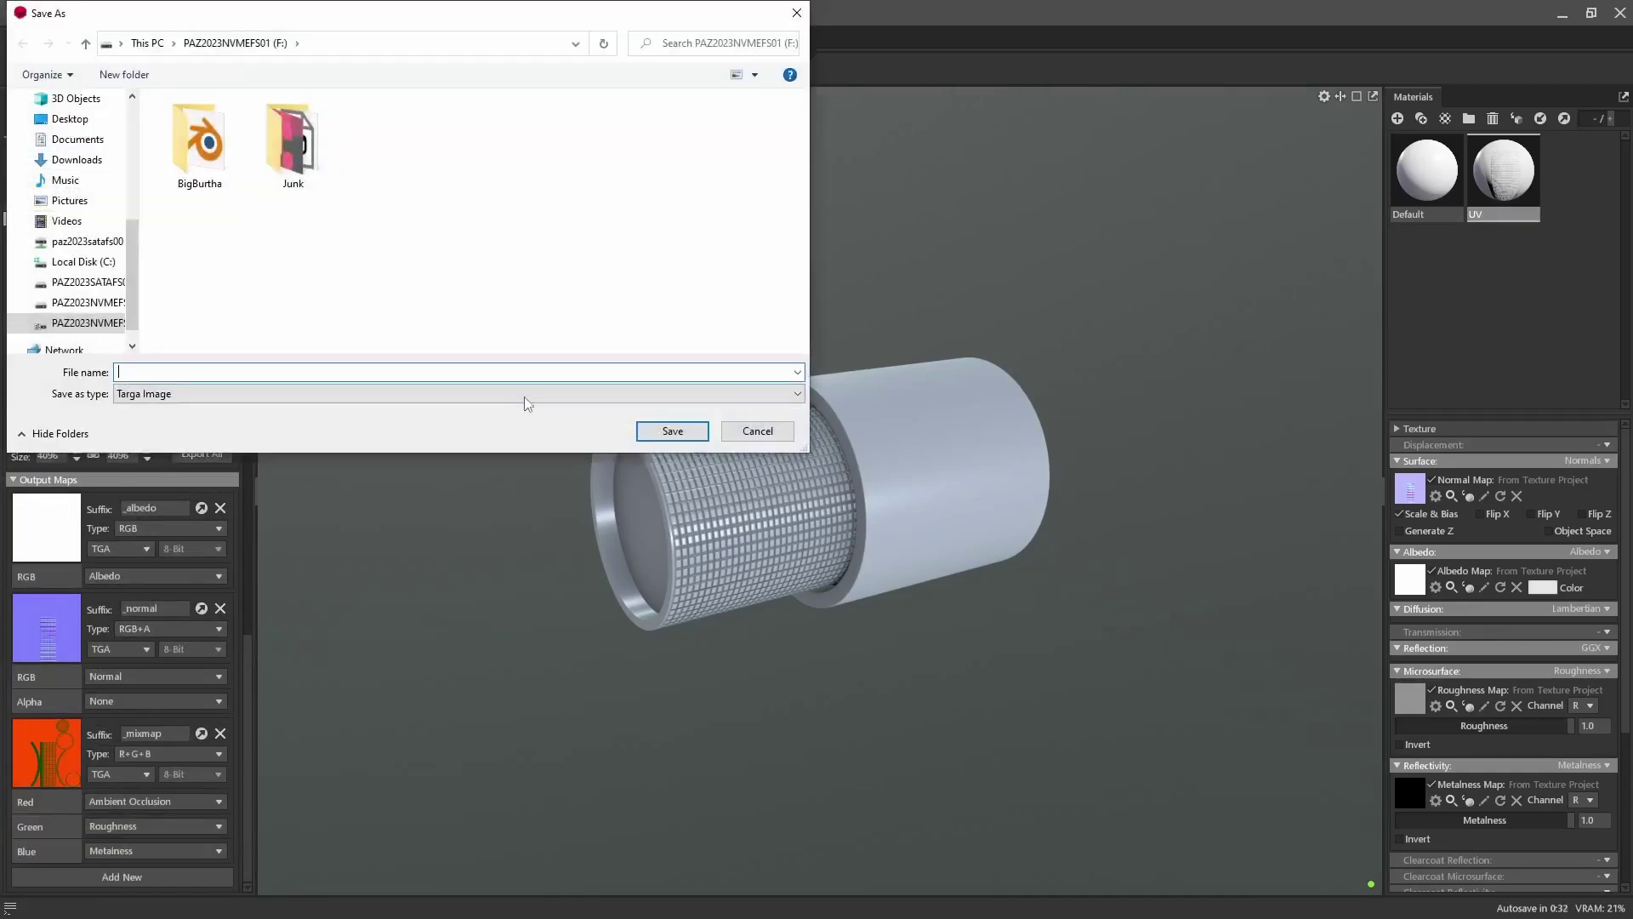
{"action": "left_click", "coordinate": [268, 396]}
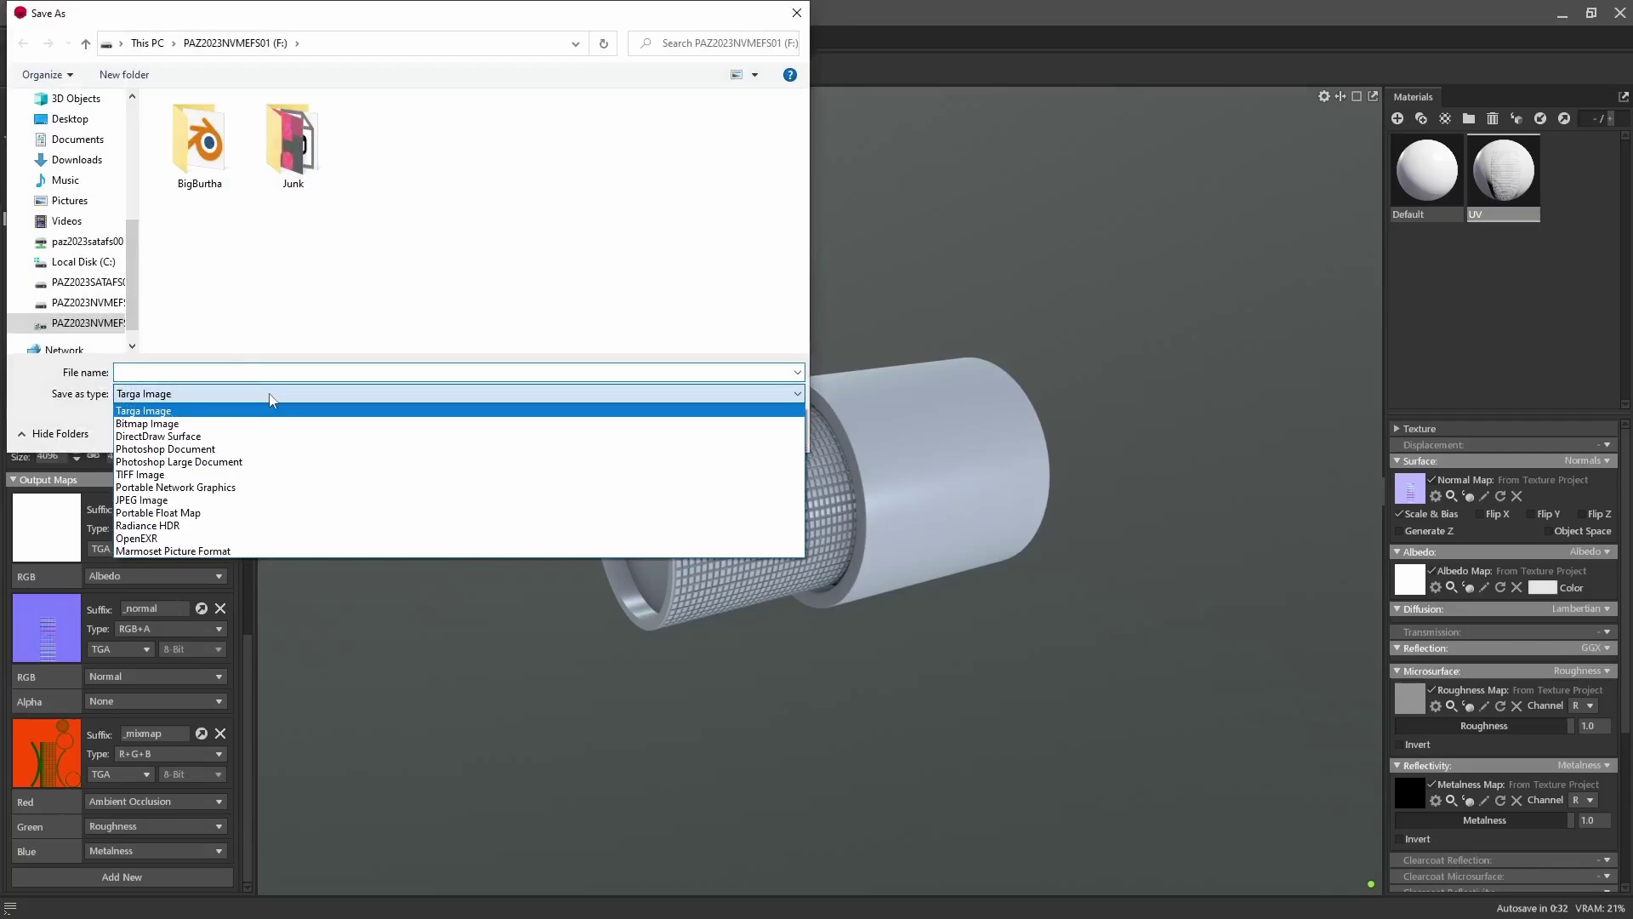
{"action": "left_click", "coordinate": [174, 488]}
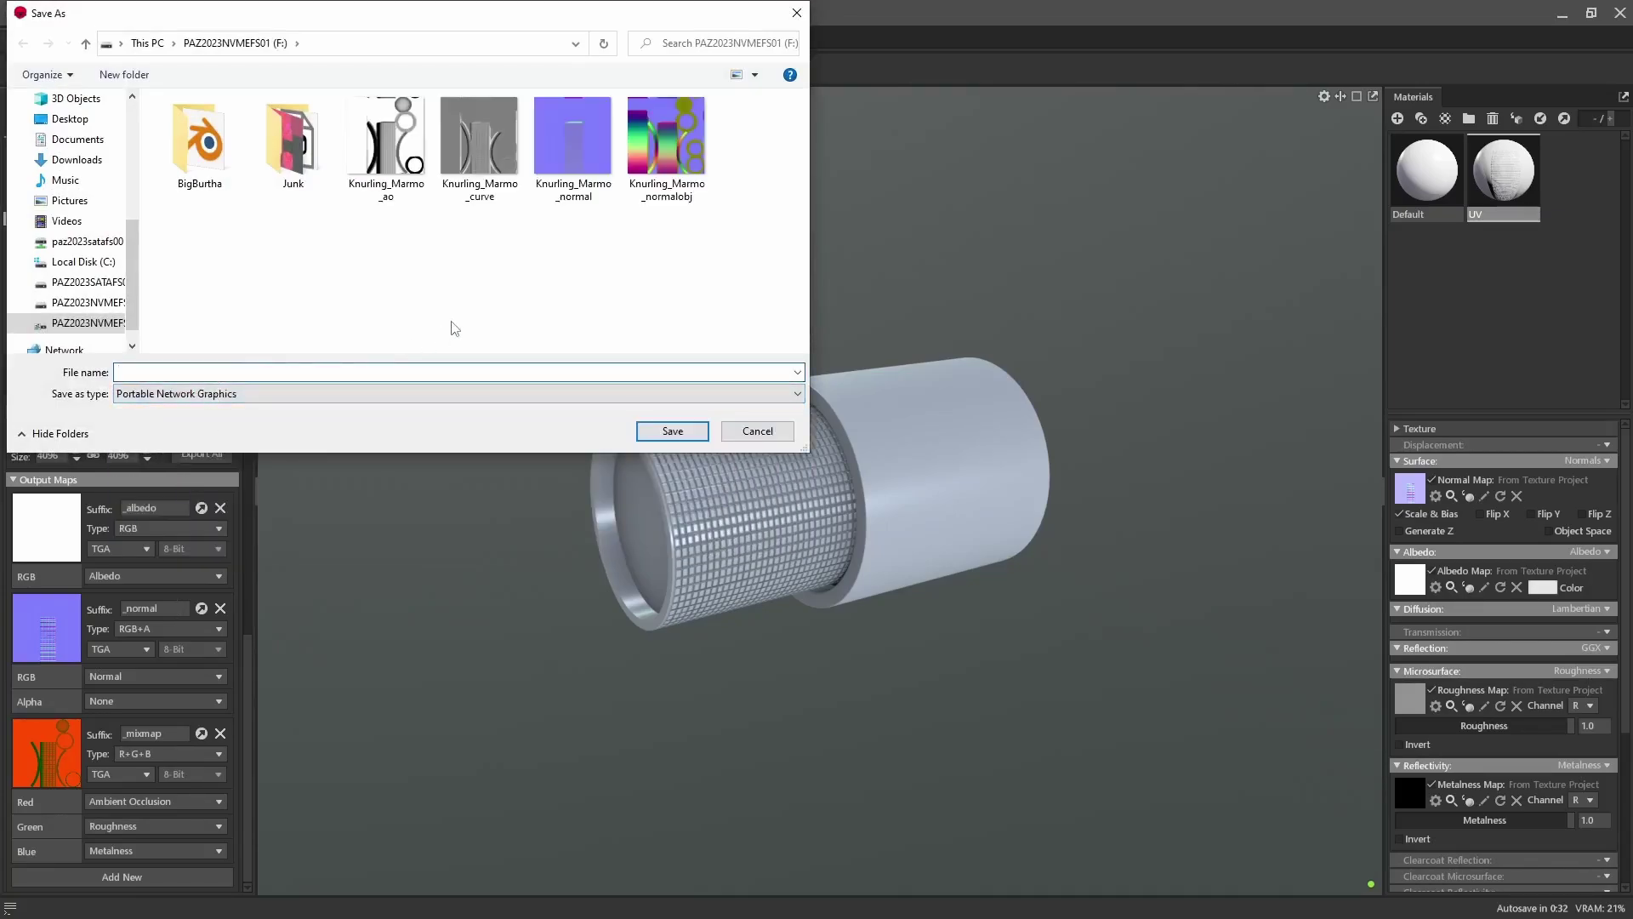
{"action": "type", "text": "Knurl"}
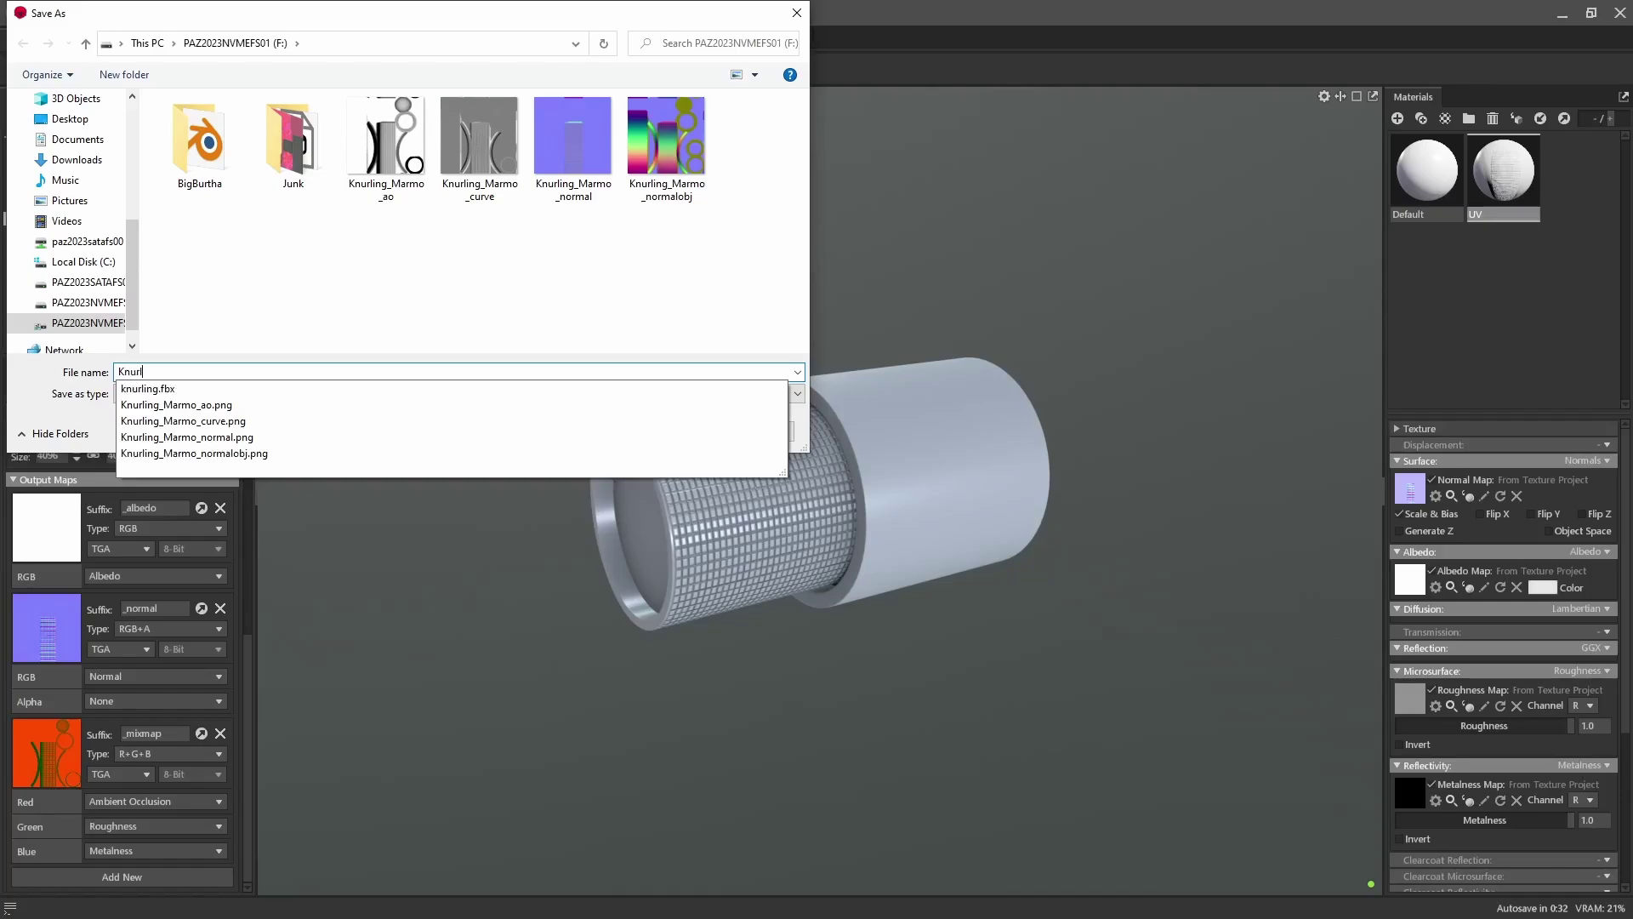
{"action": "type", "text": "ing_UE"}
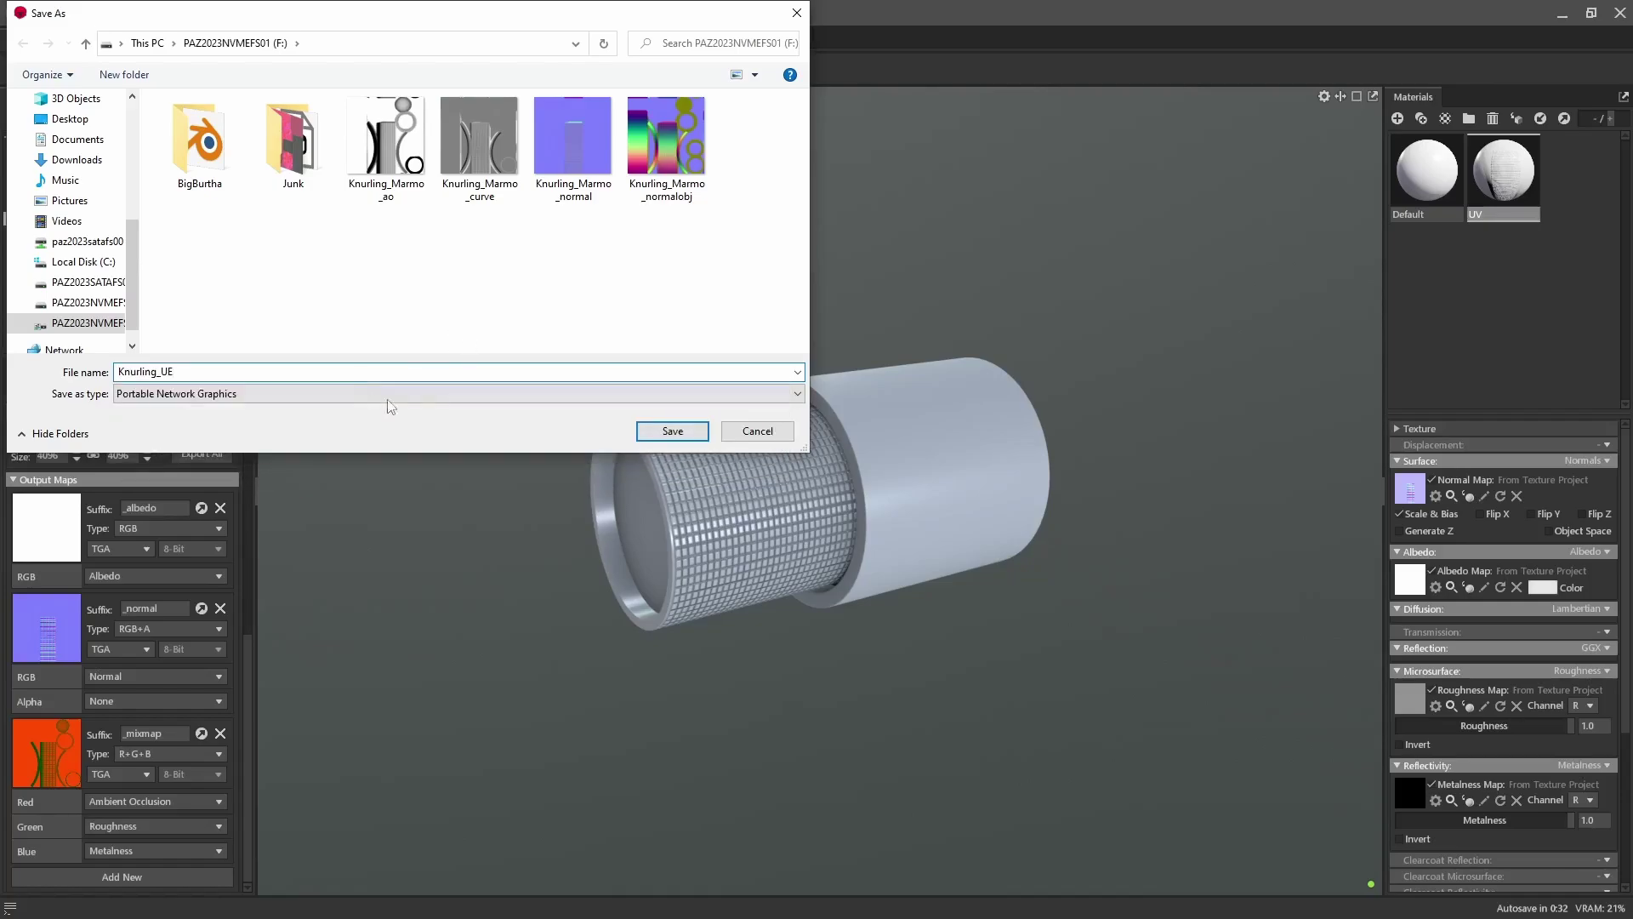
{"action": "left_click", "coordinate": [647, 432]}
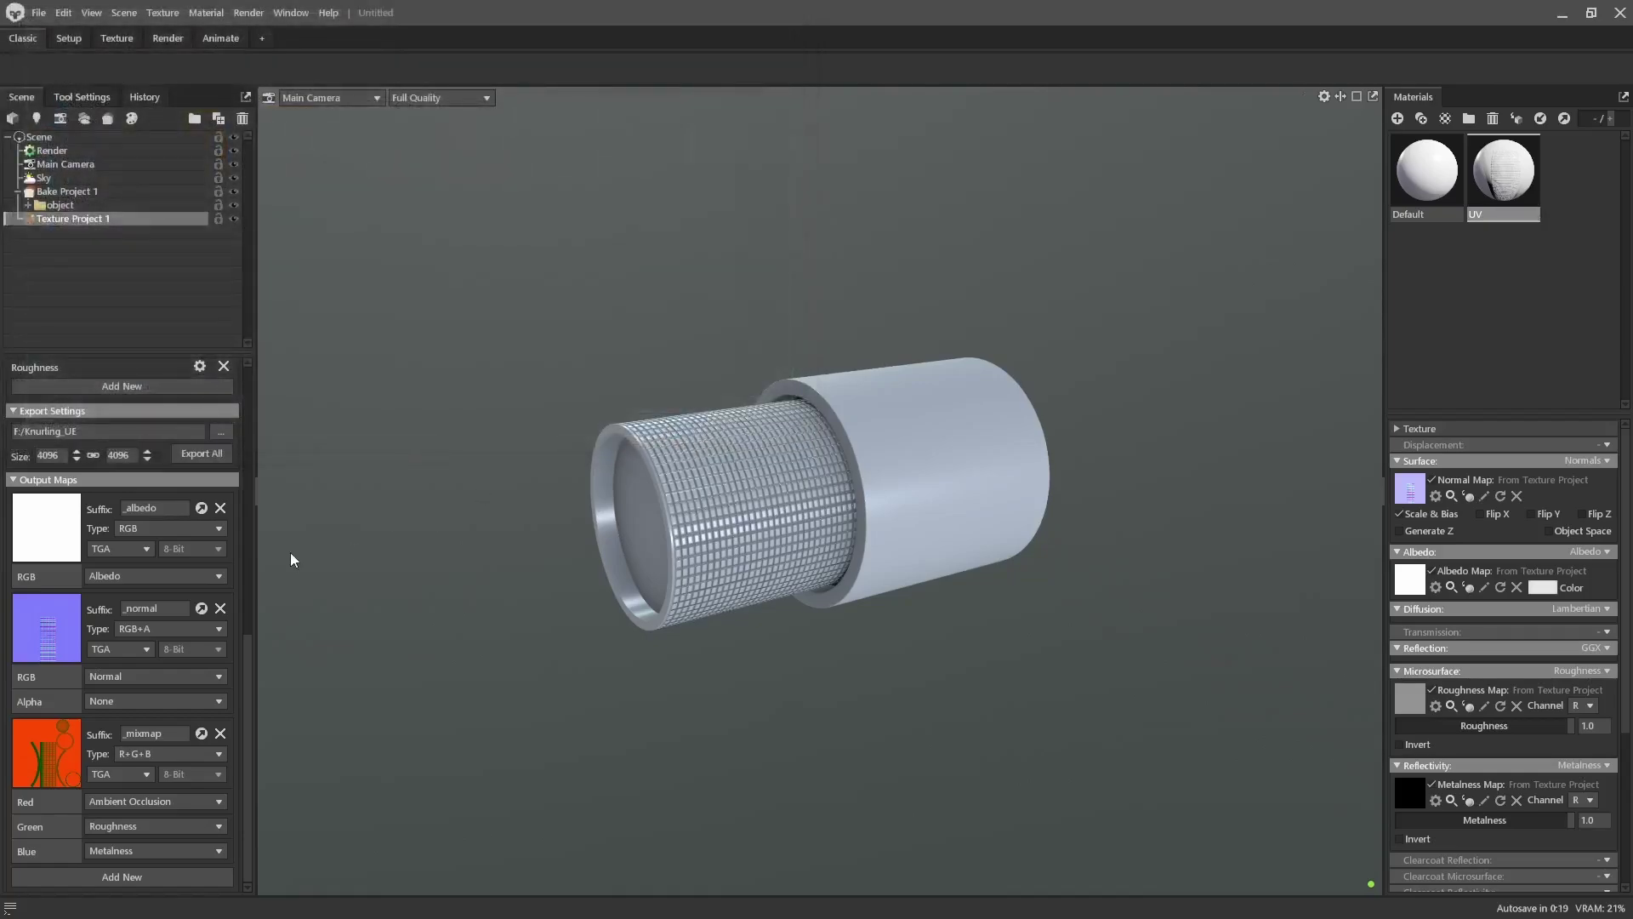
Set the file format of the albedo, normal and mixmap output maps to PNG
{"action": "left_click", "coordinate": [116, 548]}
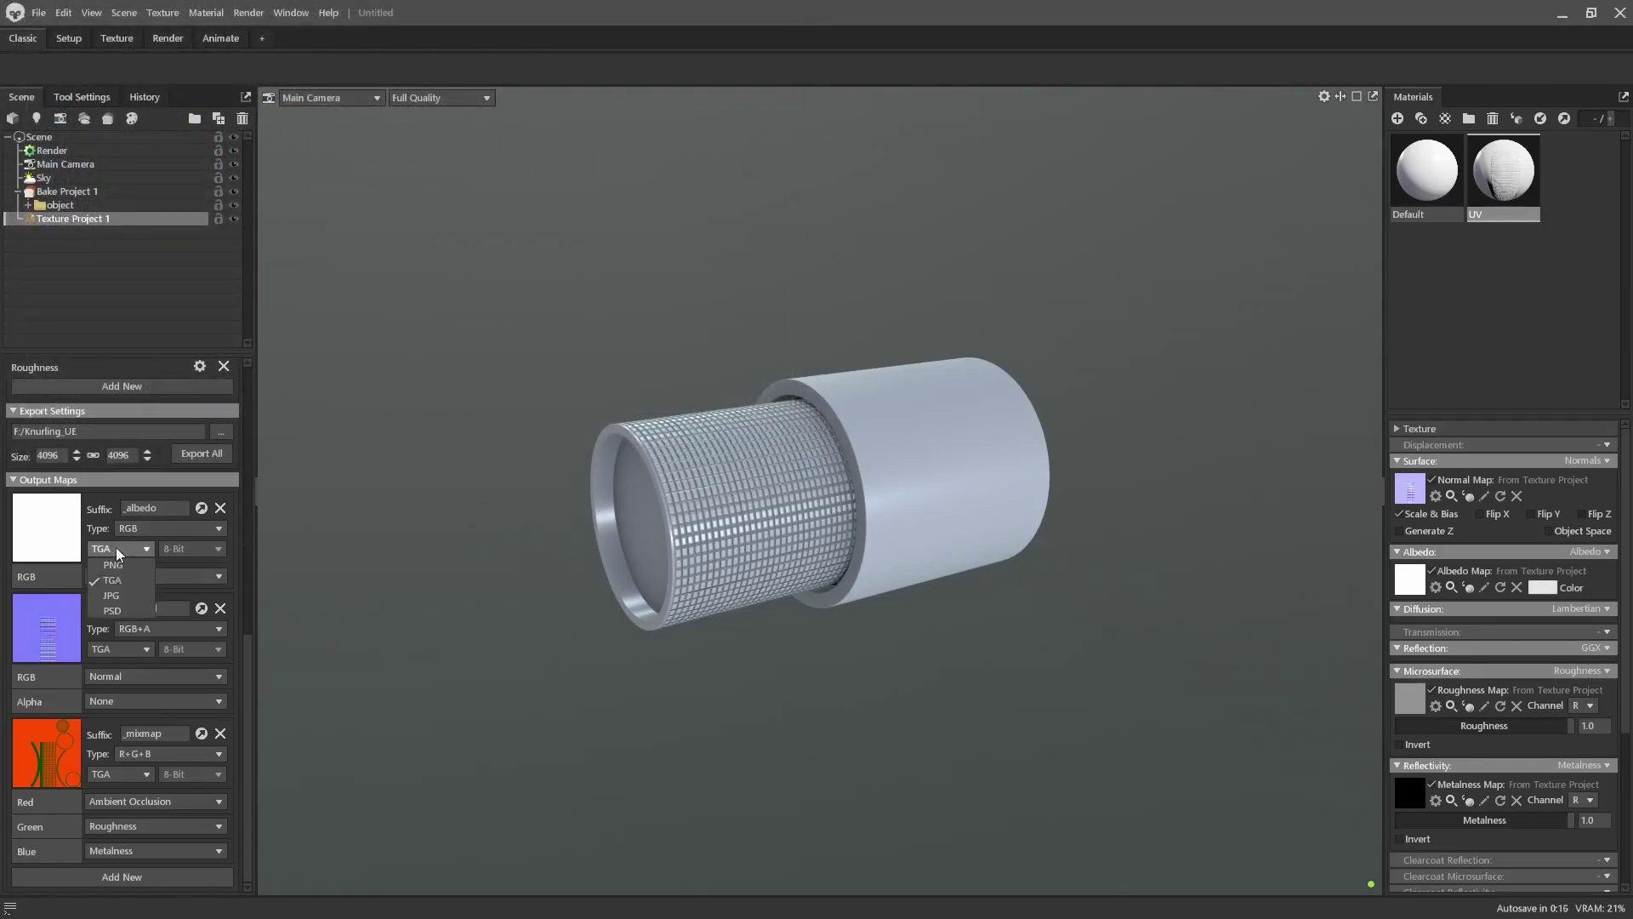
{"action": "left_click", "coordinate": [114, 565]}
{"action": "left_click", "coordinate": [124, 649]}
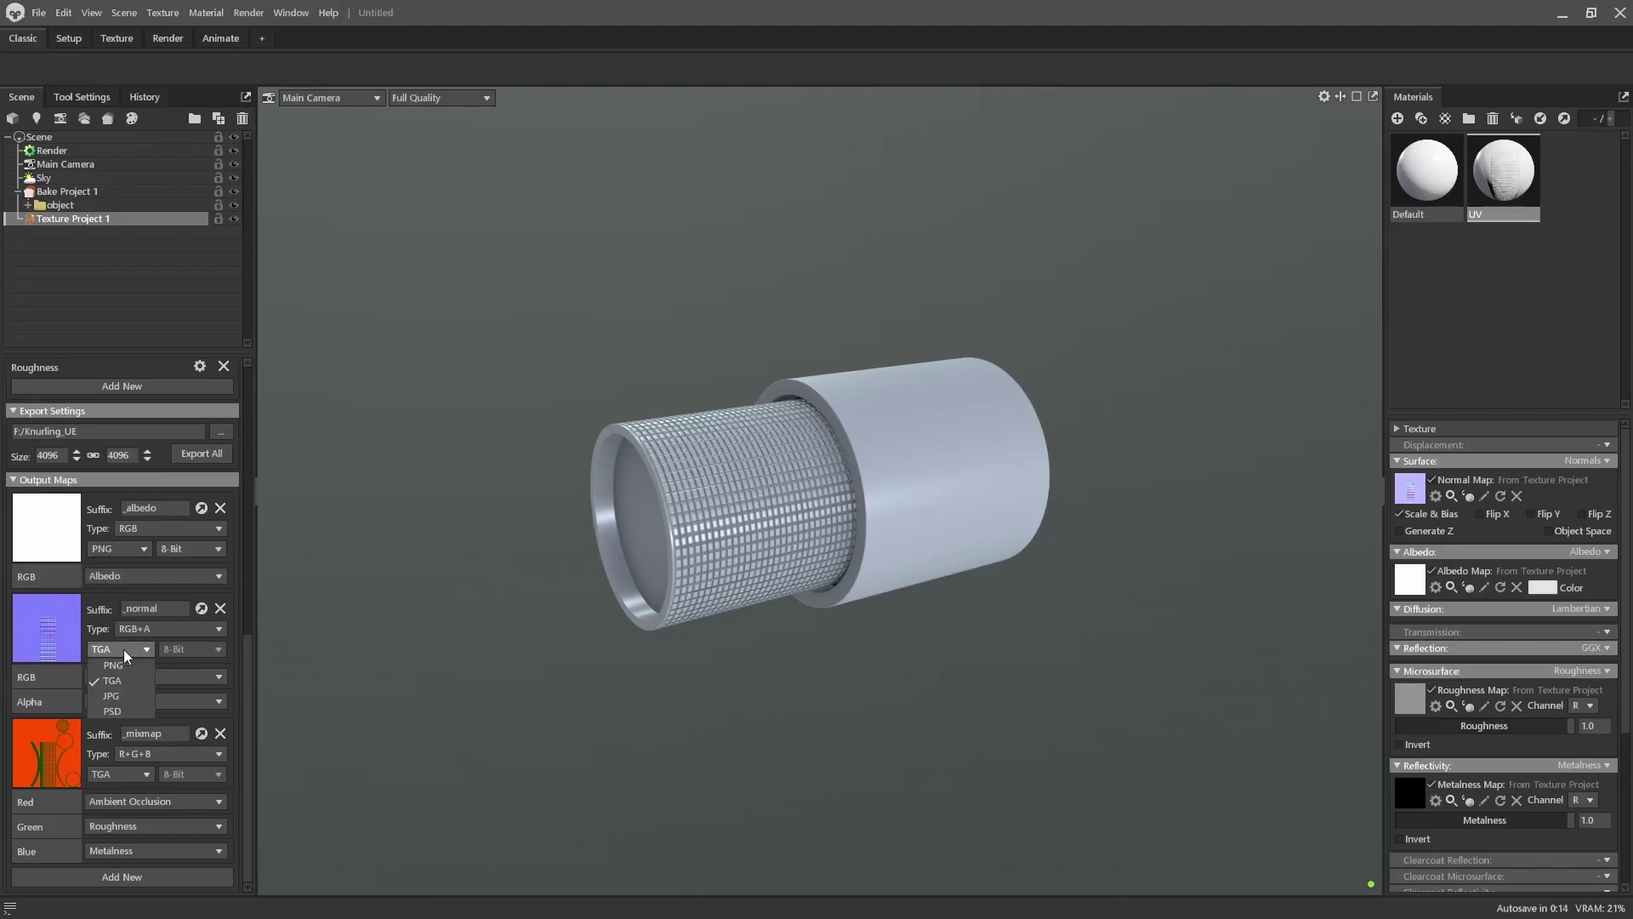
{"action": "left_click", "coordinate": [116, 665]}
{"action": "left_click", "coordinate": [124, 774]}
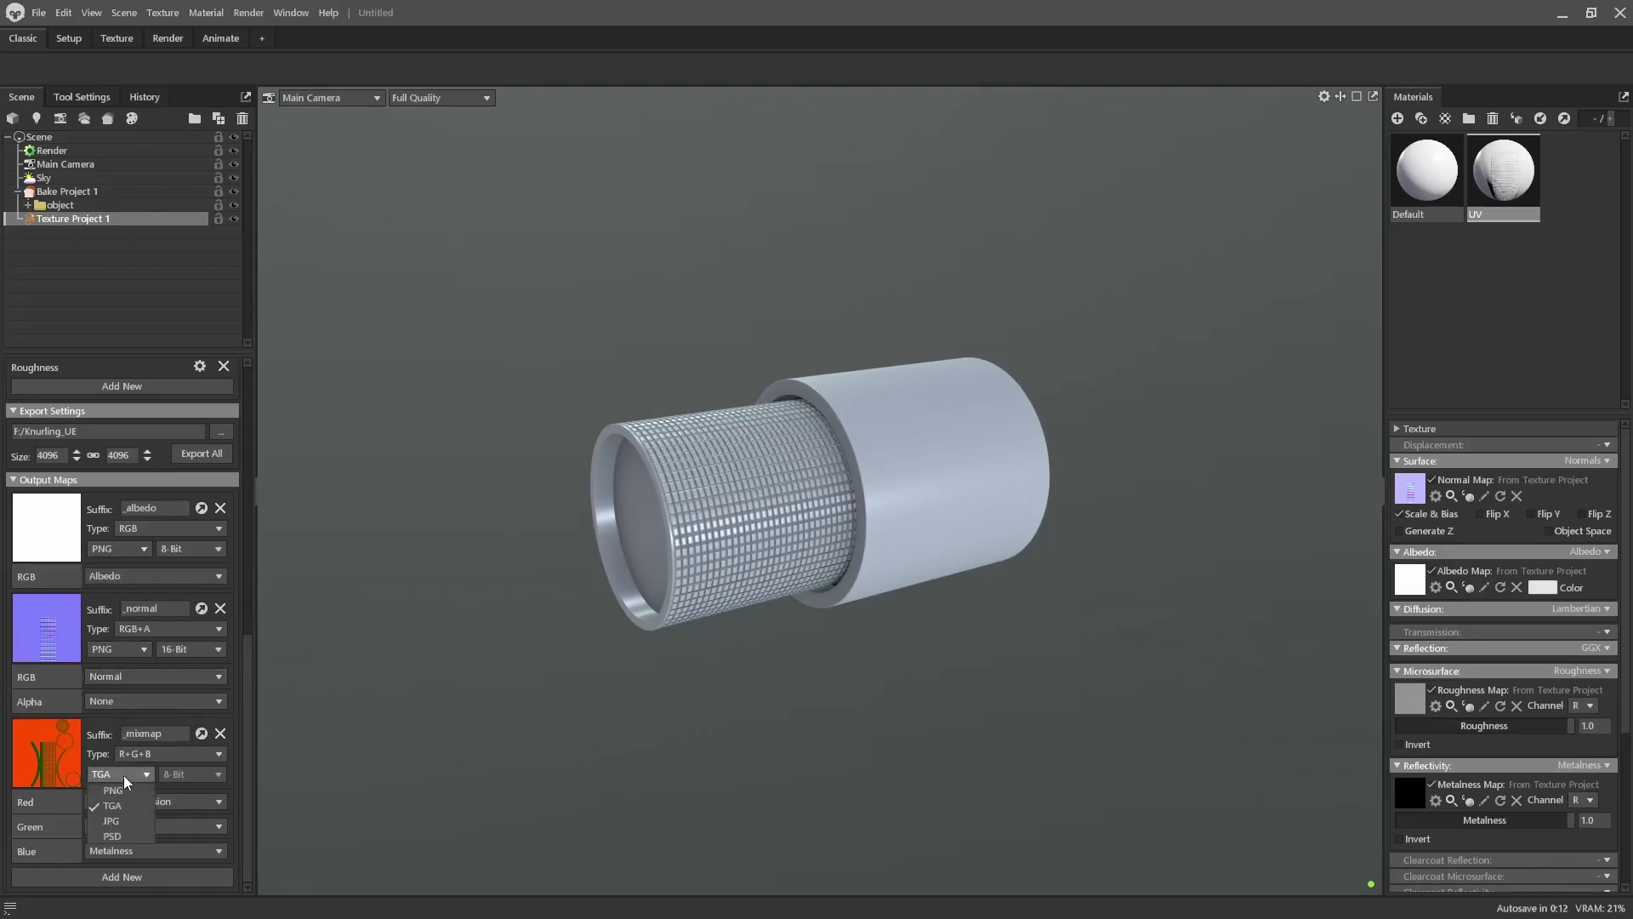
{"action": "left_click", "coordinate": [120, 786]}
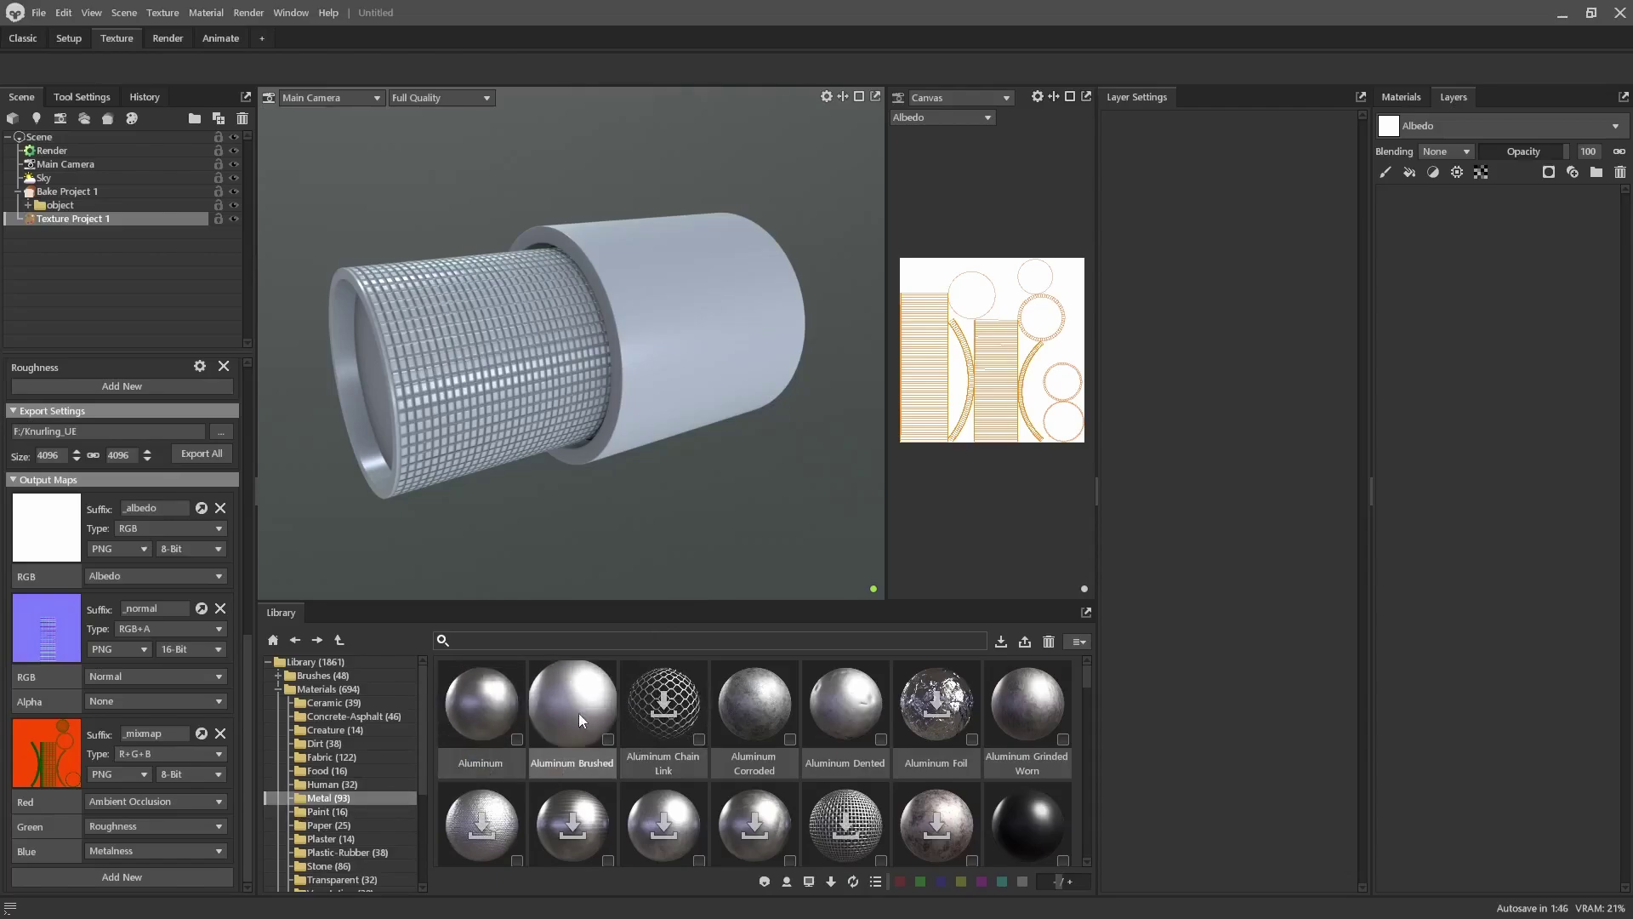
Try Aluminum Brushed on the part, and replace it with a Nickel Pocked material layer
{"action": "mouse_move", "coordinate": [581, 713]}
{"action": "left_mouse_down"}
{"action": "mouse_move", "coordinate": [600, 709]}
{"action": "mouse_move", "coordinate": [632, 412]}
{"action": "mouse_move", "coordinate": [615, 354]}
{"action": "mouse_move", "coordinate": [662, 395]}
{"action": "left_mouse_up"}
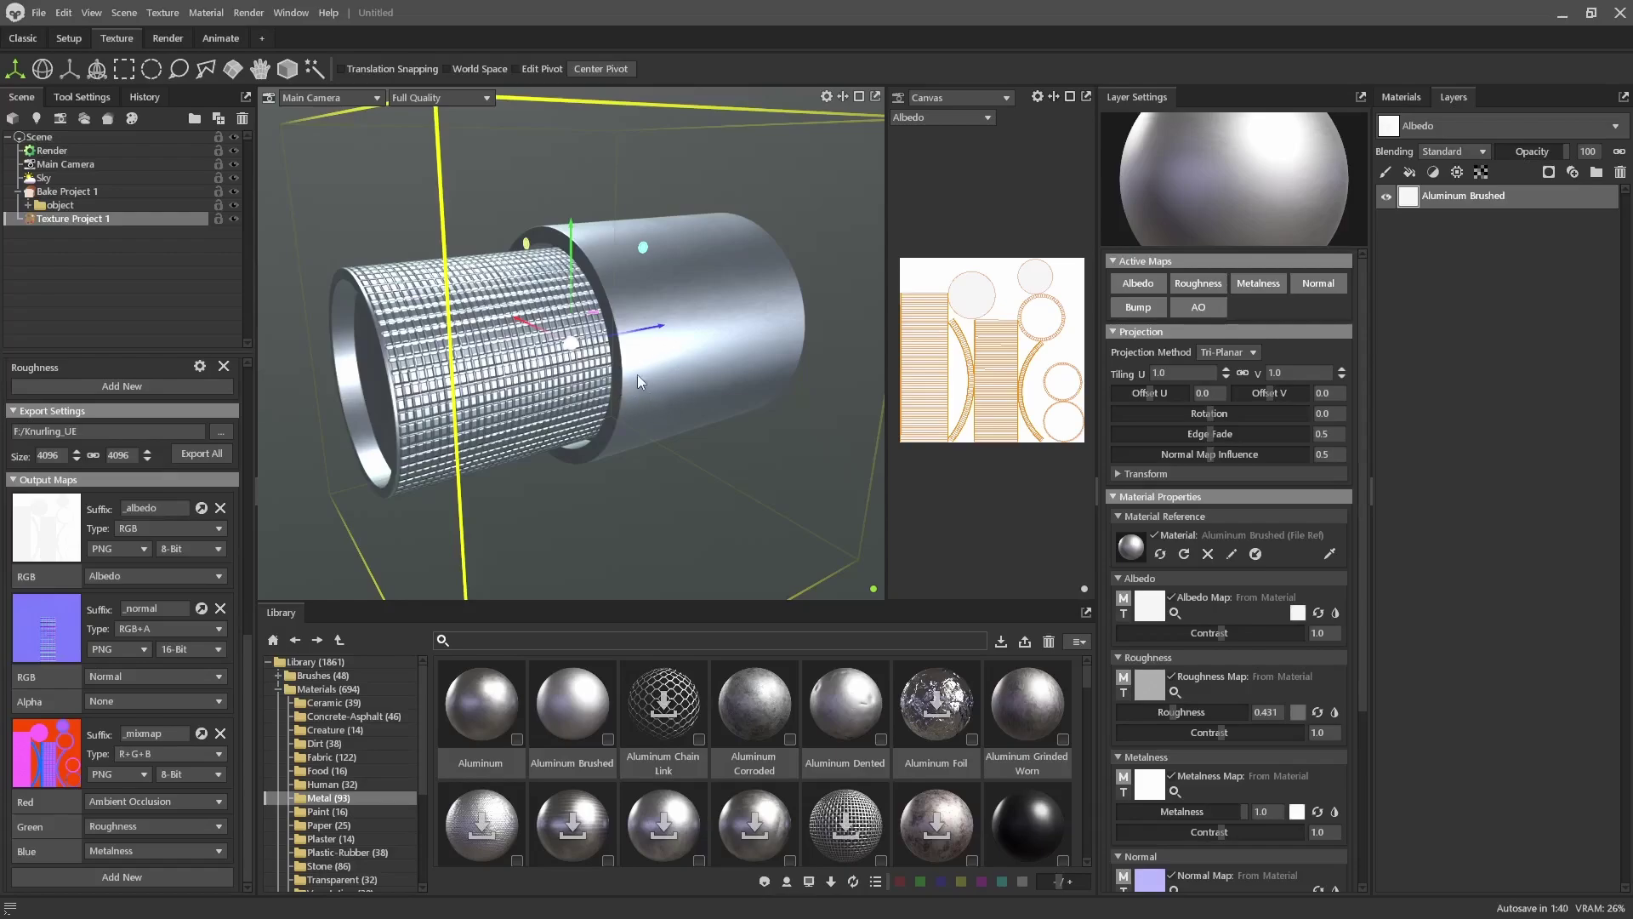
{"action": "scroll", "coordinate": [648, 783], "scroll_direction": "down", "scroll_amount": 3}
{"action": "scroll", "coordinate": [647, 781], "scroll_direction": "down", "scroll_amount": 8}
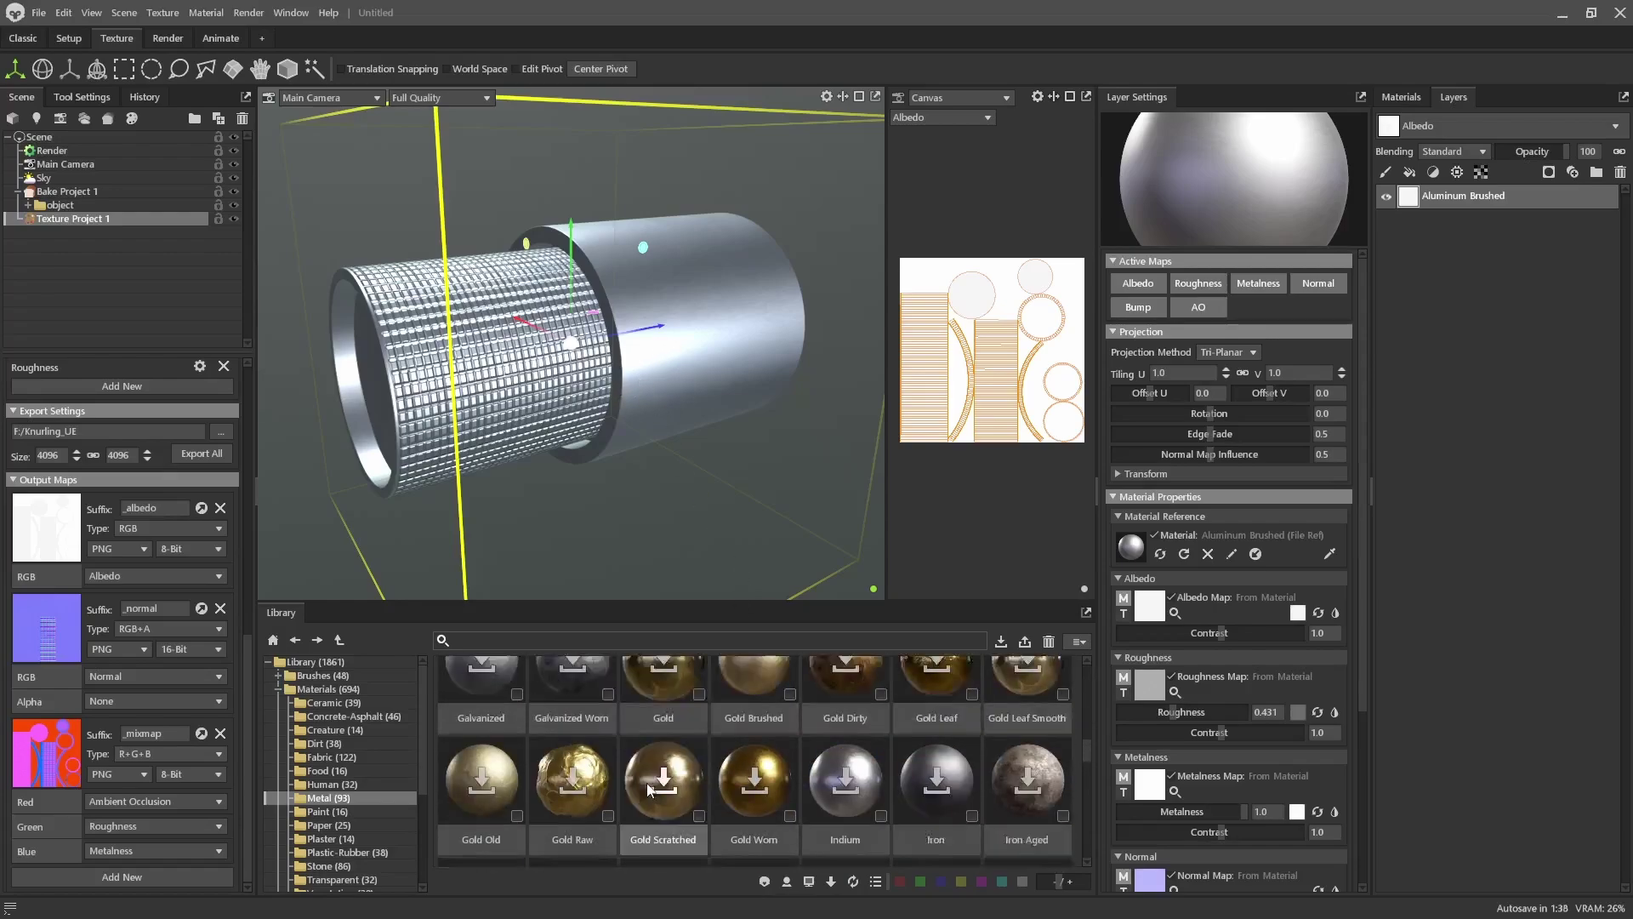
{"action": "left_click_drag", "start_coordinate": [580, 708], "coordinate": [737, 436]}
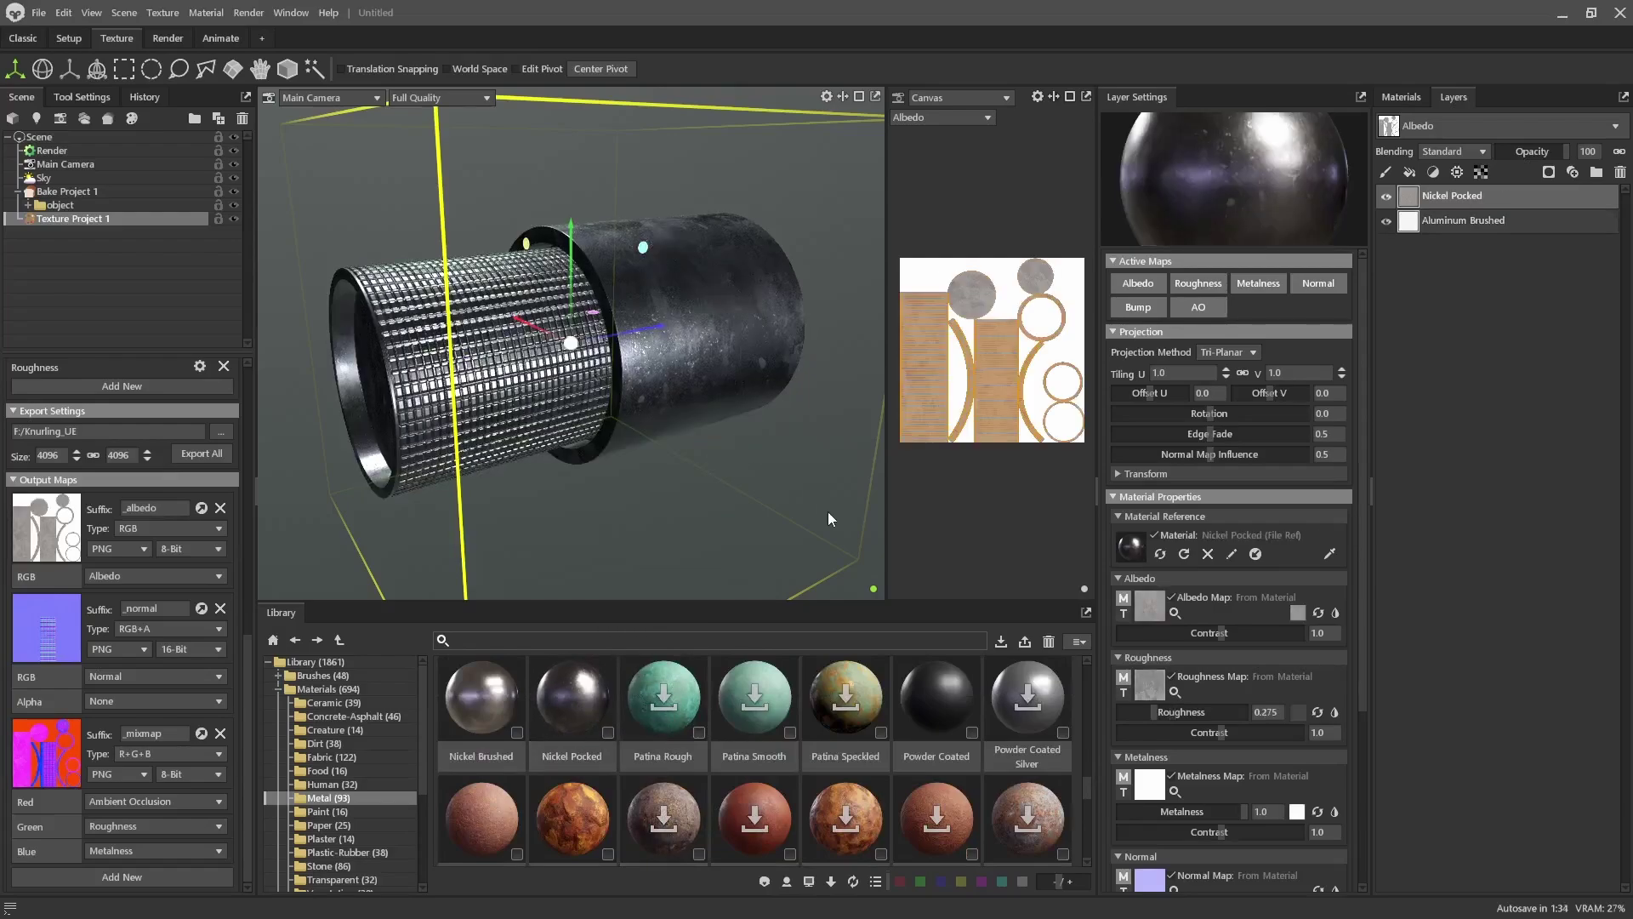
{"action": "right_click", "coordinate": [1457, 223]}
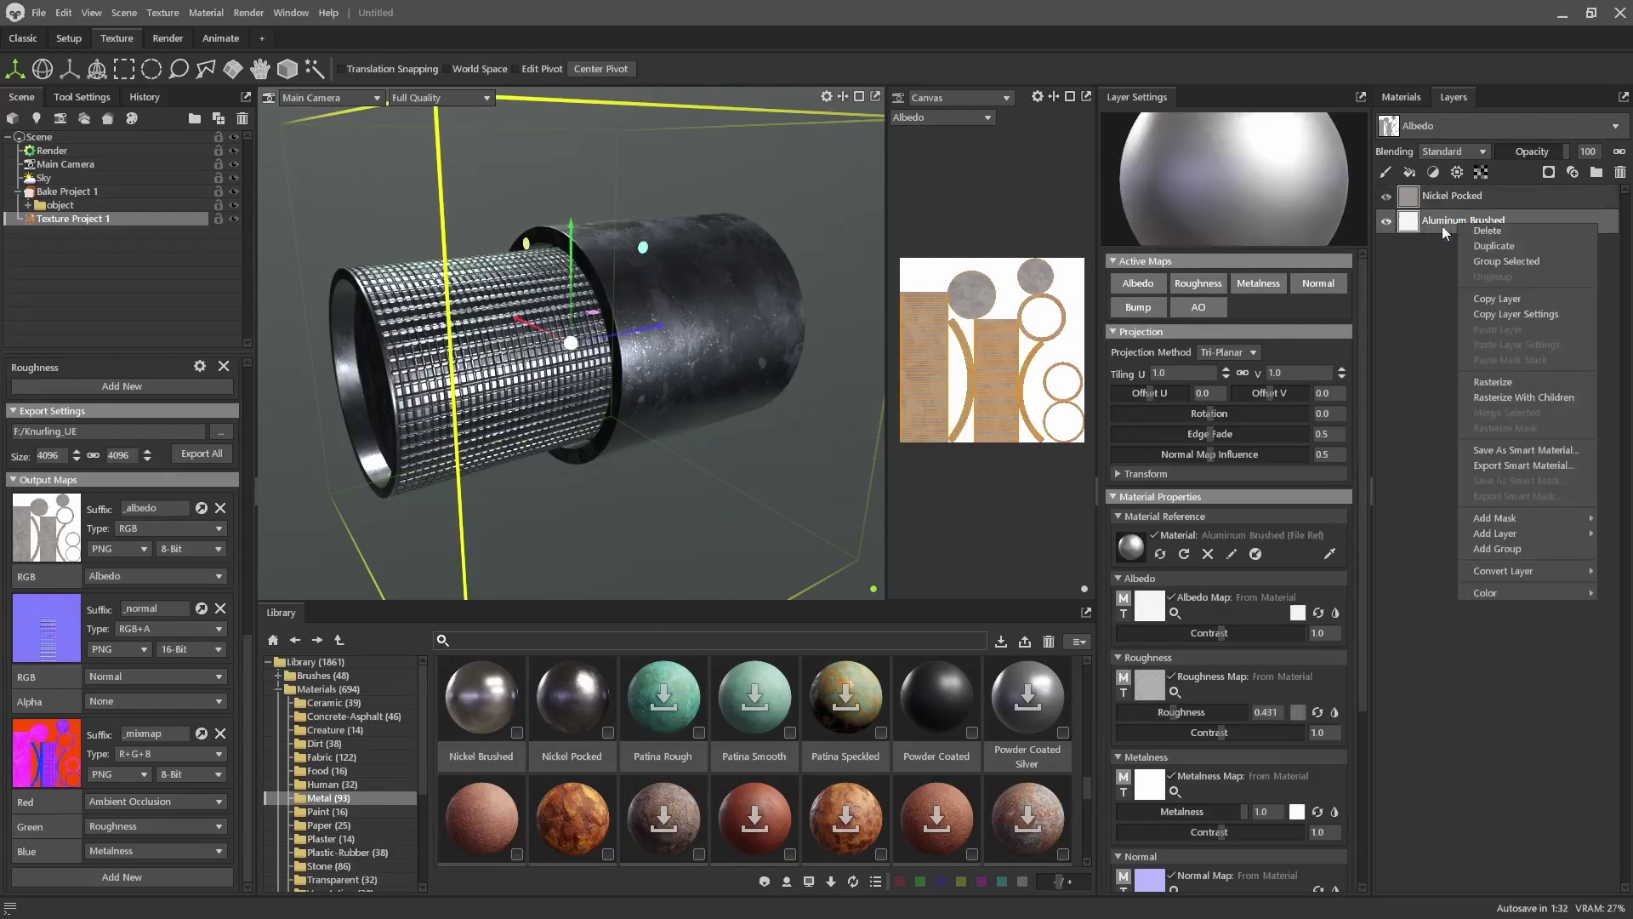
{"action": "left_click", "coordinate": [1496, 233]}
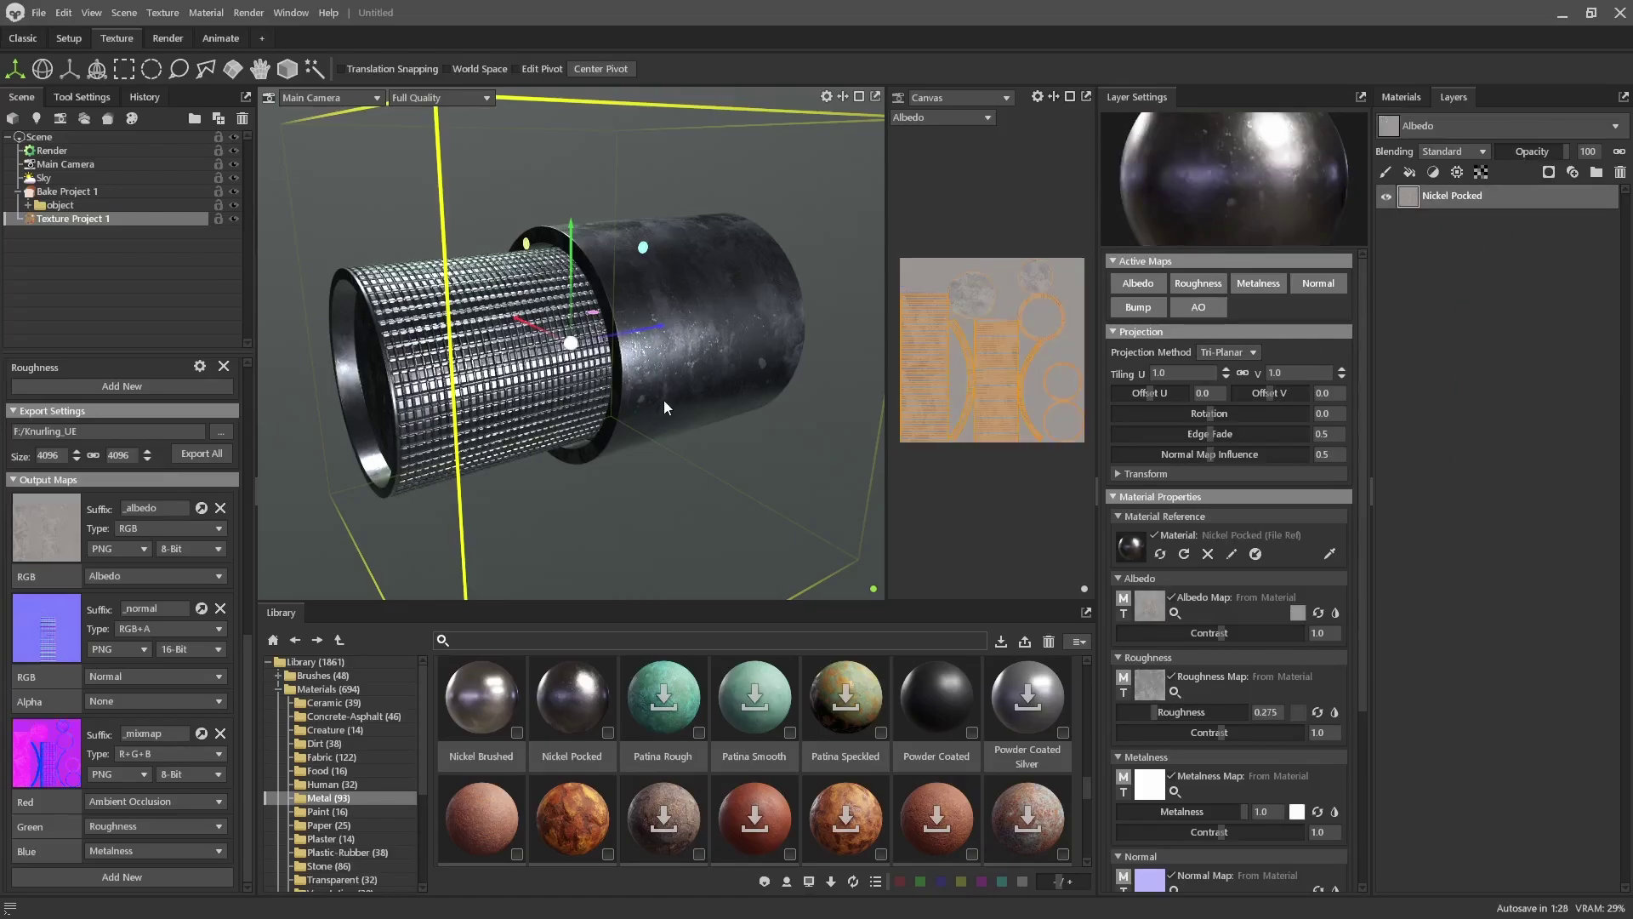
Add a fill layer above Nickel Pocked and turn off its Normal map
{"action": "left_click_drag", "start_coordinate": [679, 369], "coordinate": [714, 397]}
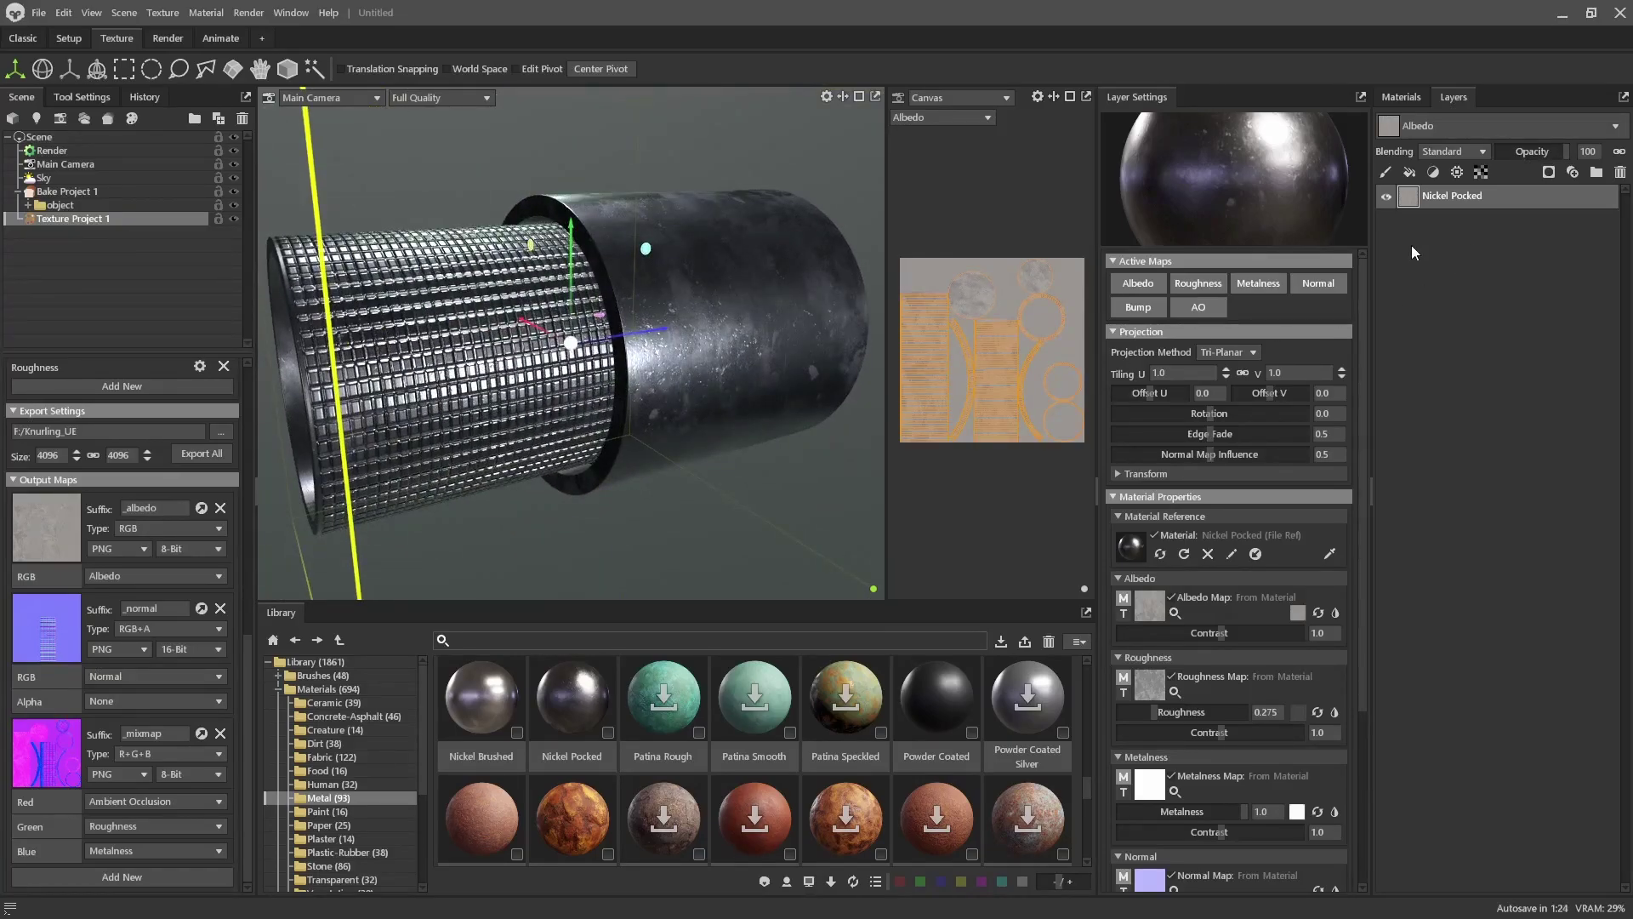
{"action": "right_click", "coordinate": [1456, 239]}
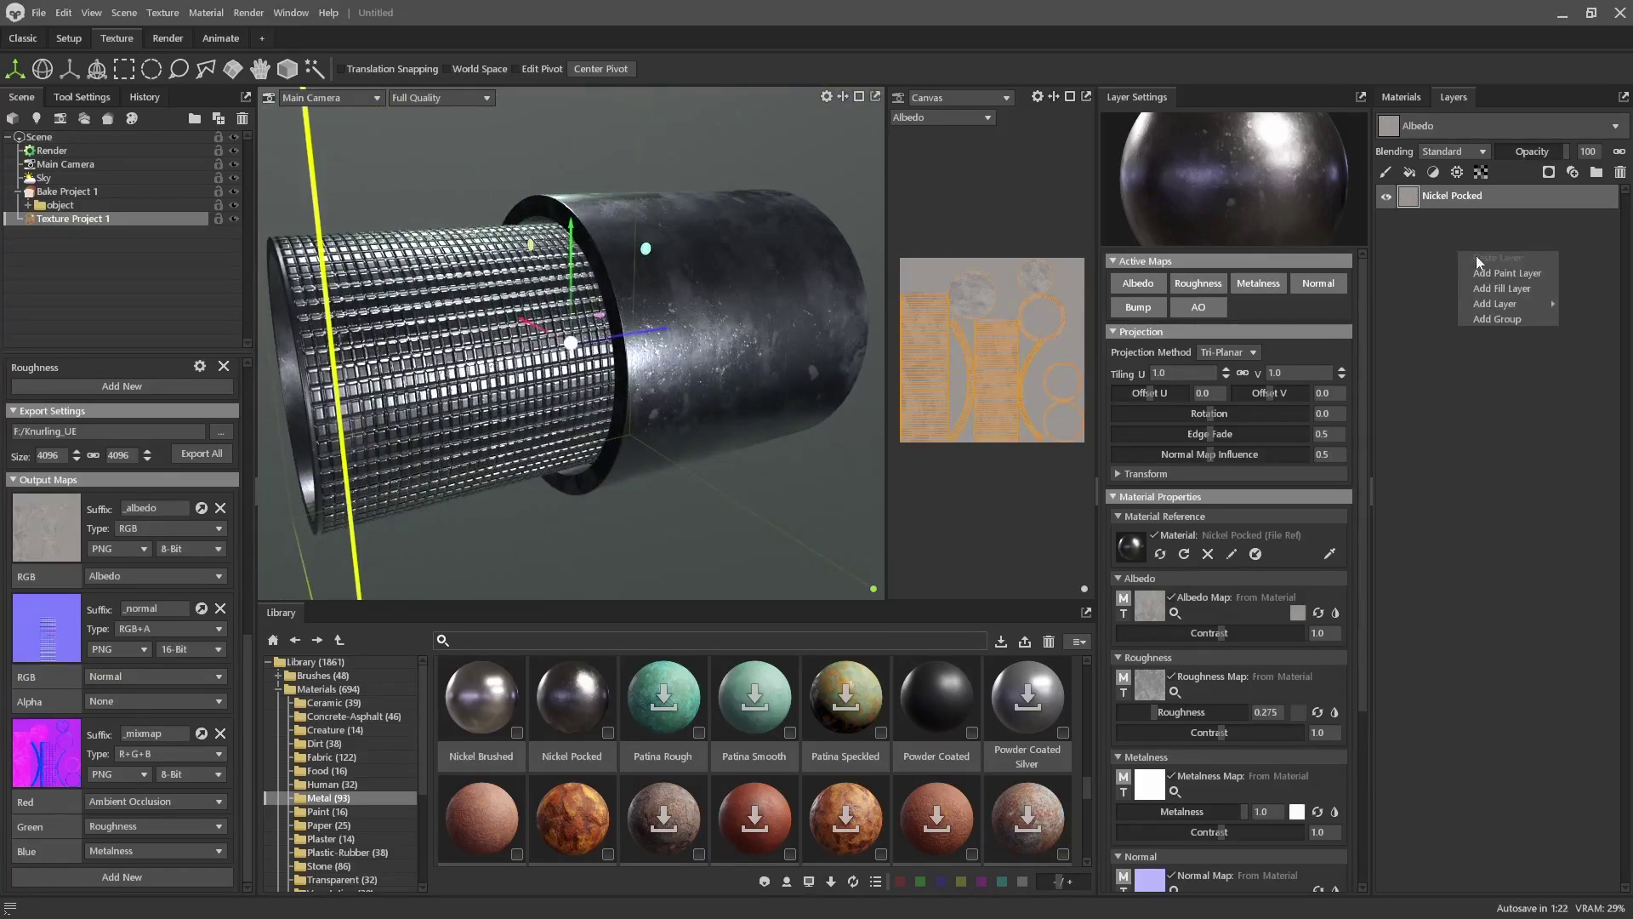
{"action": "left_click", "coordinate": [1518, 289]}
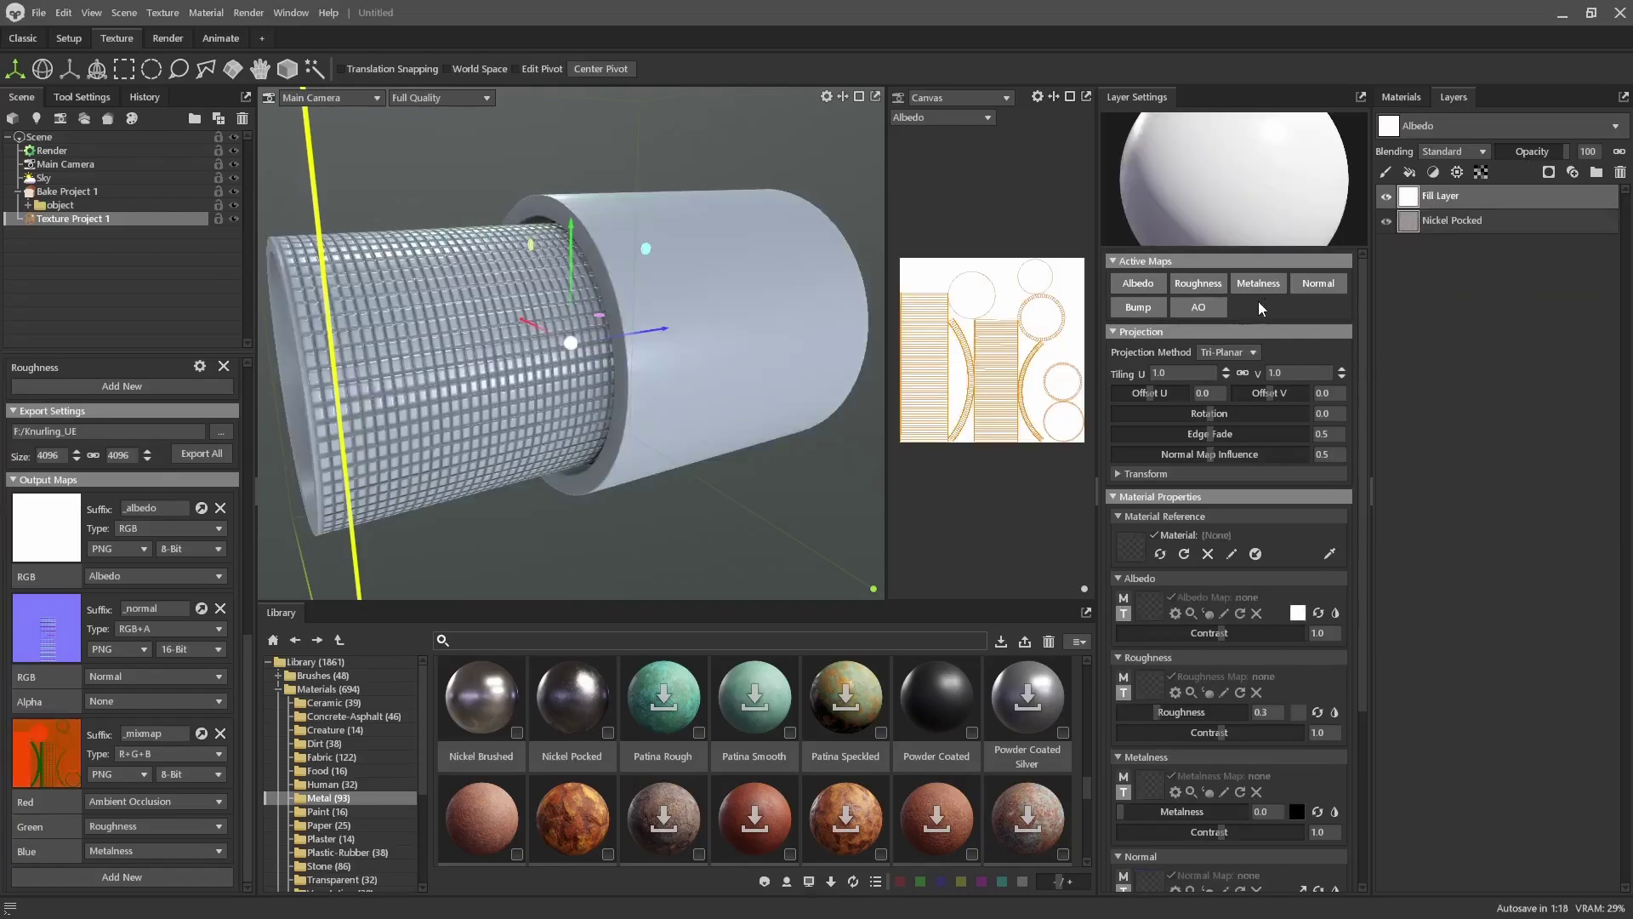
{"action": "scroll", "coordinate": [766, 331], "scroll_direction": "up", "scroll_amount": 5}
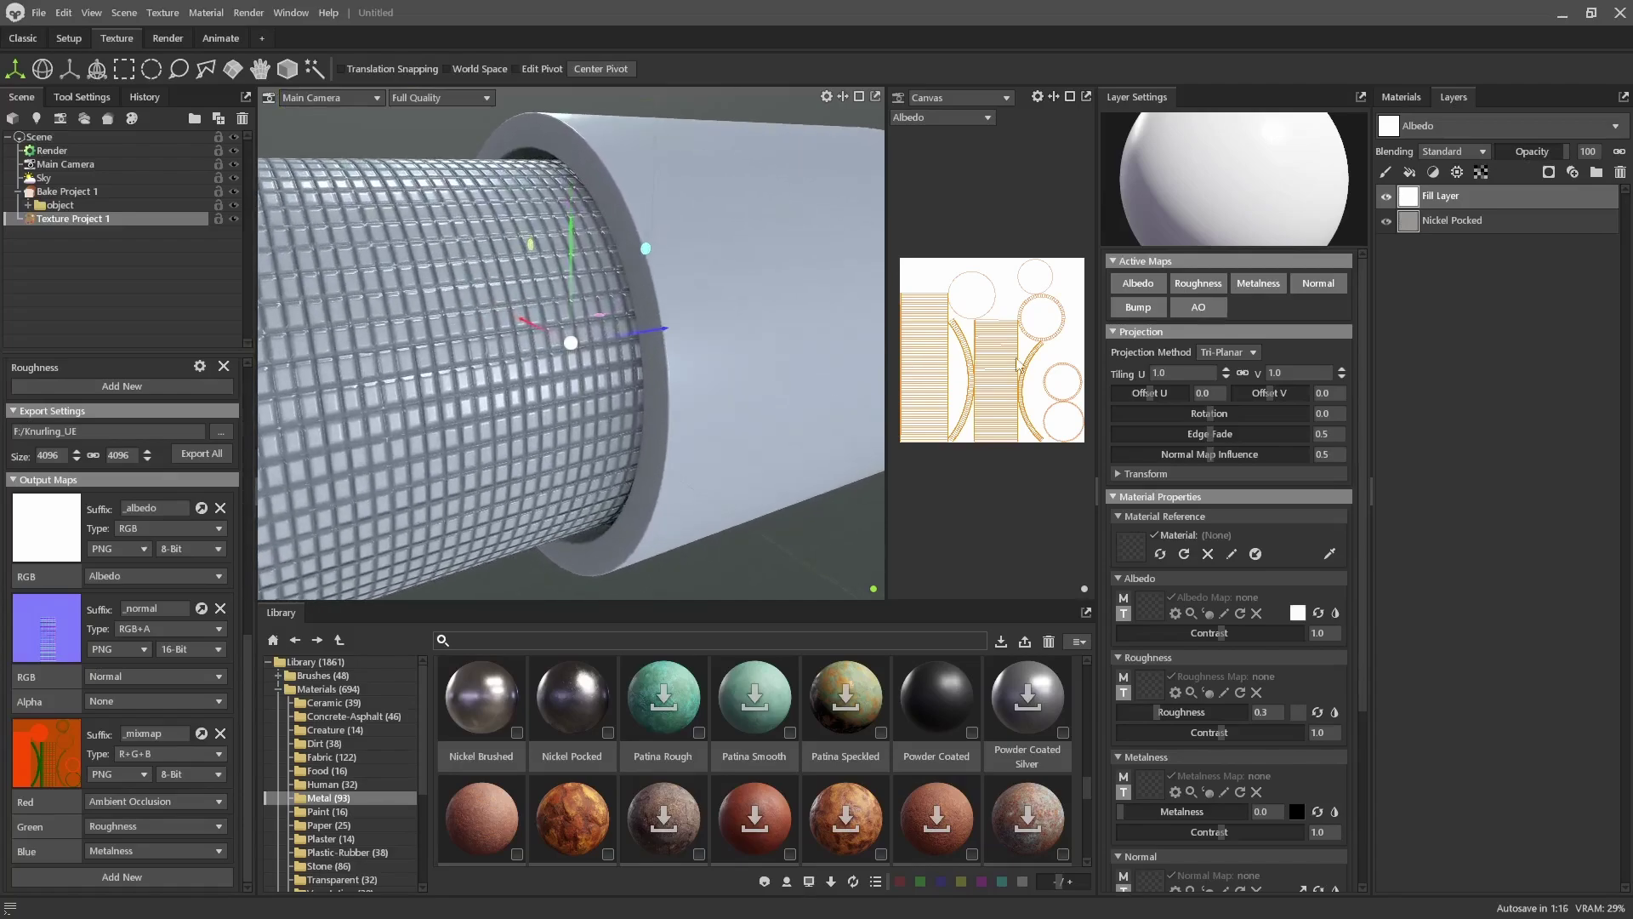
{"action": "left_click", "coordinate": [1332, 285]}
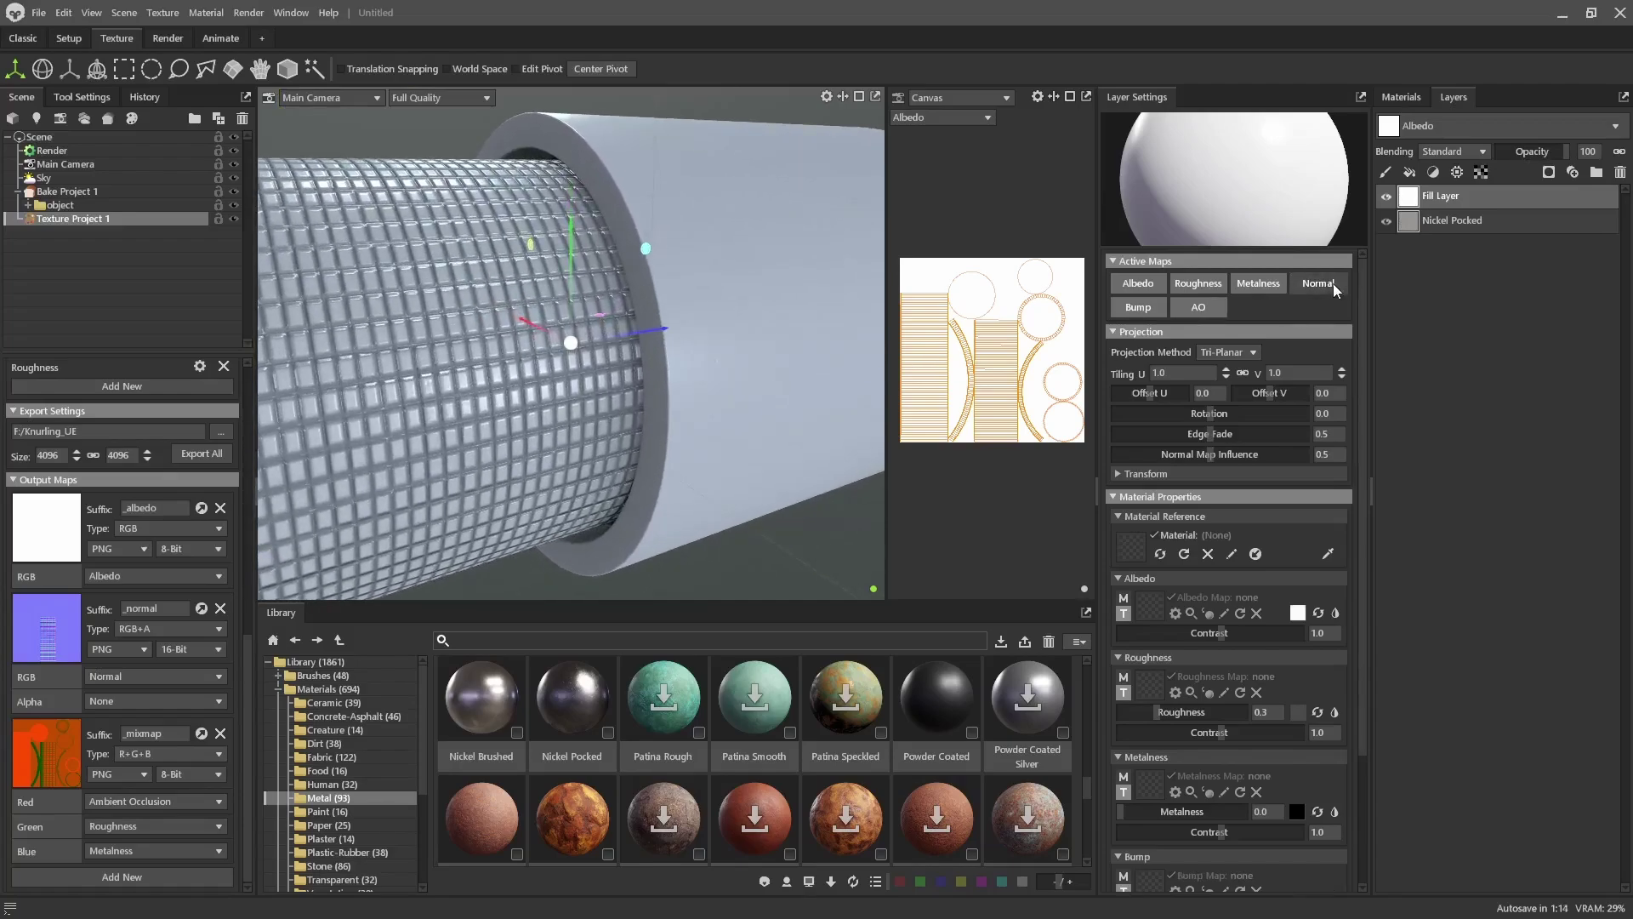
{"action": "left_click_drag", "start_coordinate": [739, 364], "coordinate": [879, 398]}
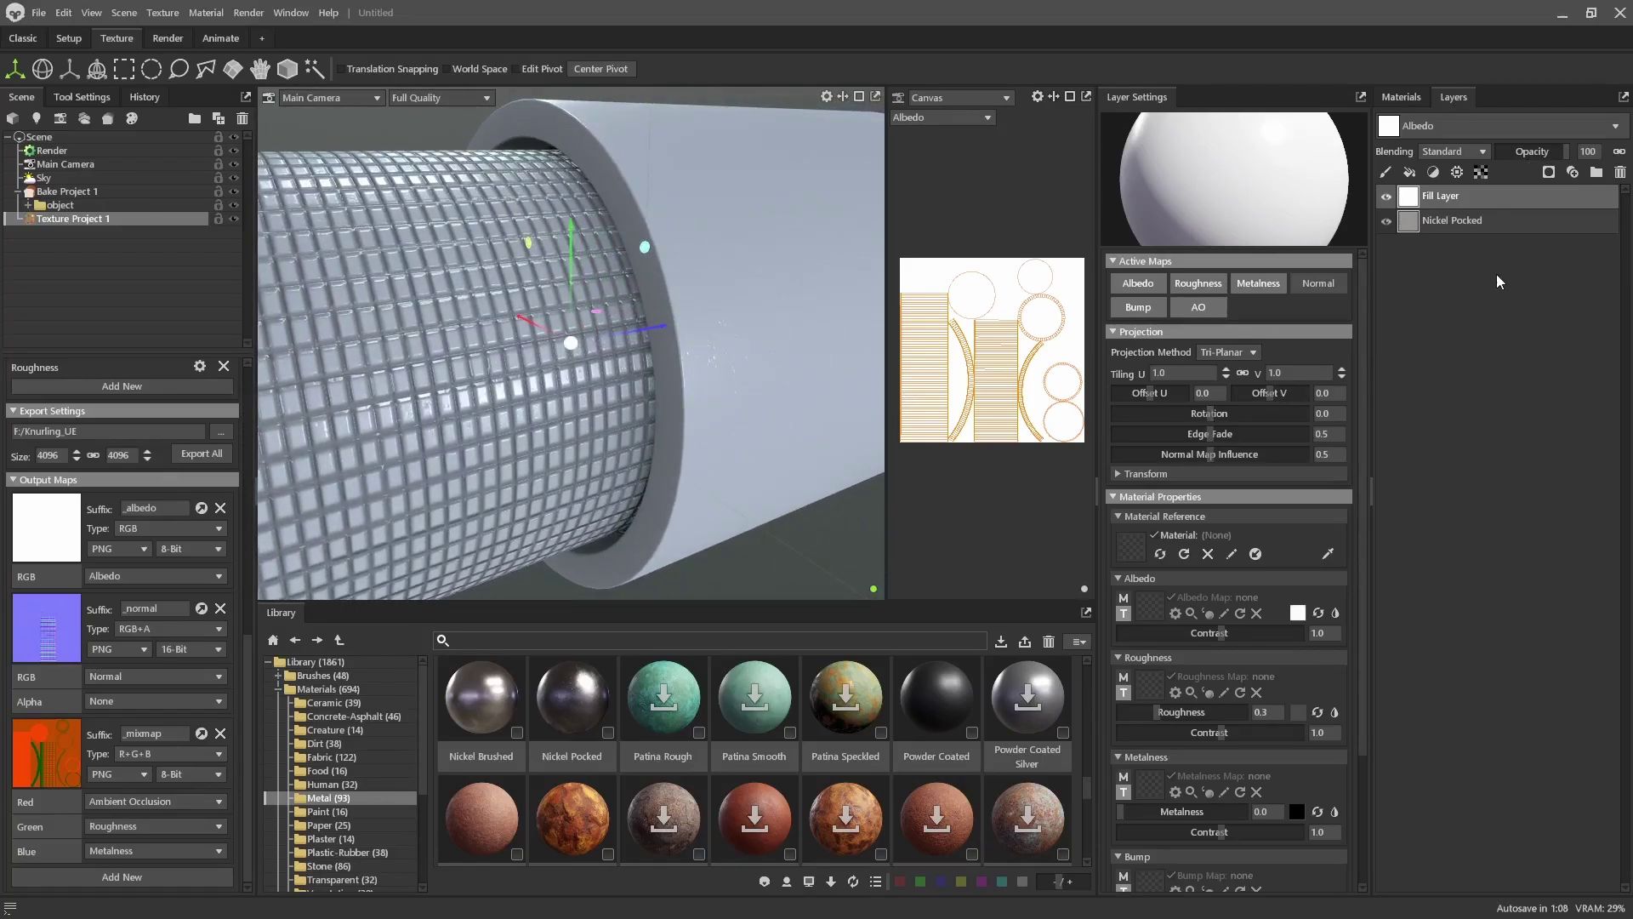
Add a black fill mask to the fill layer and a Scratch processor layer to that mask
{"action": "right_click", "coordinate": [1487, 199]}
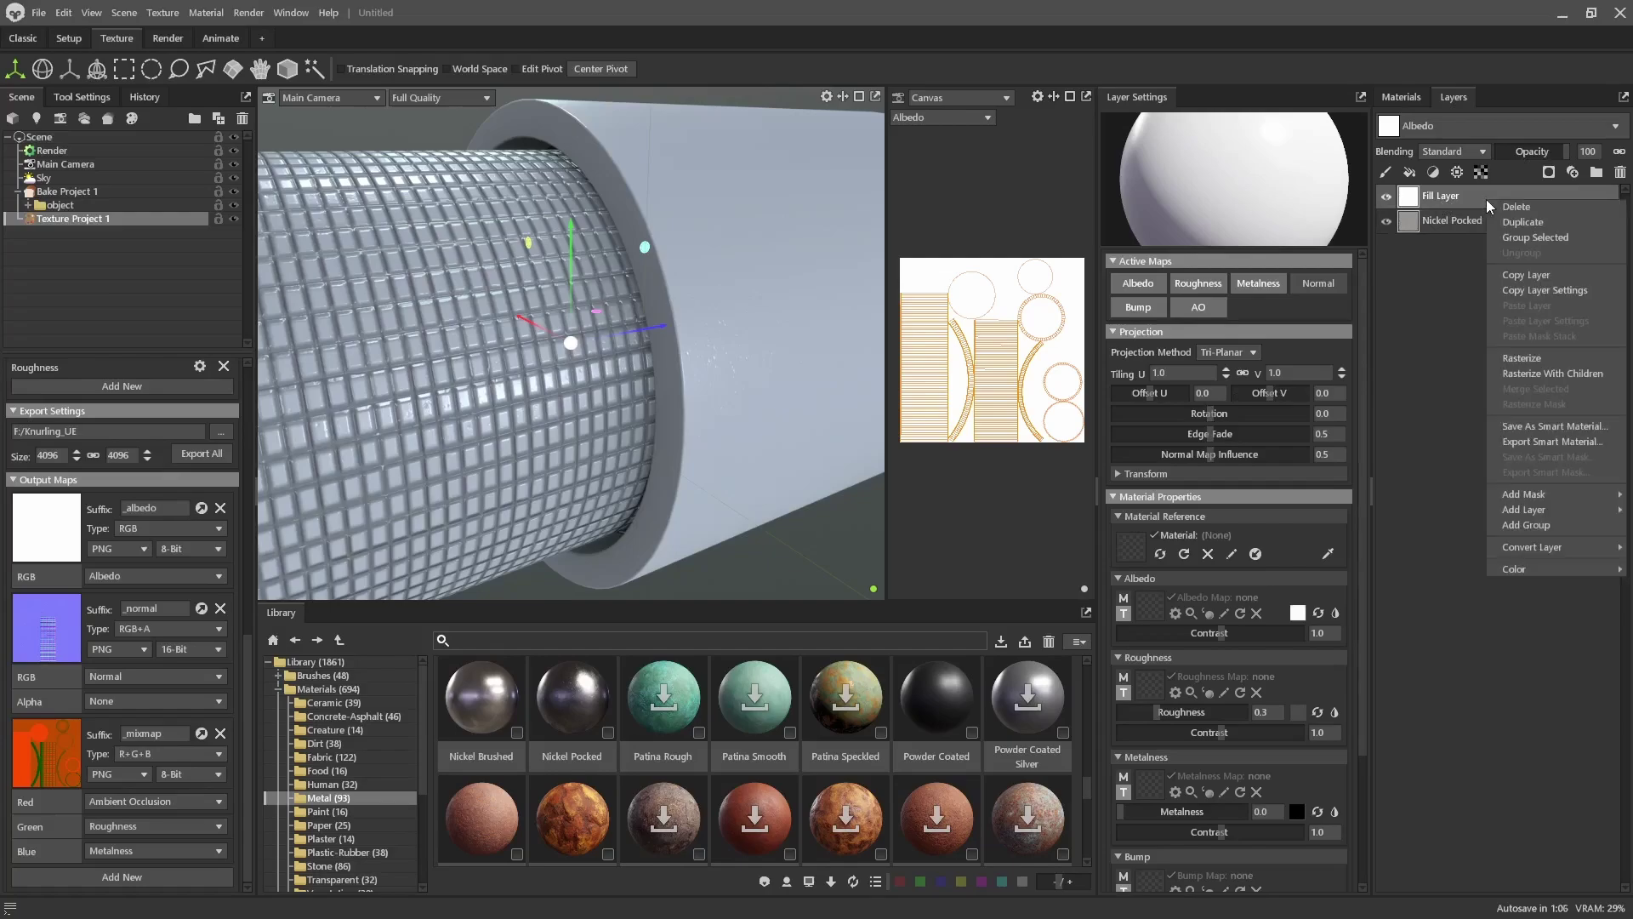
{"action": "mouse_move", "coordinate": [1513, 496]}
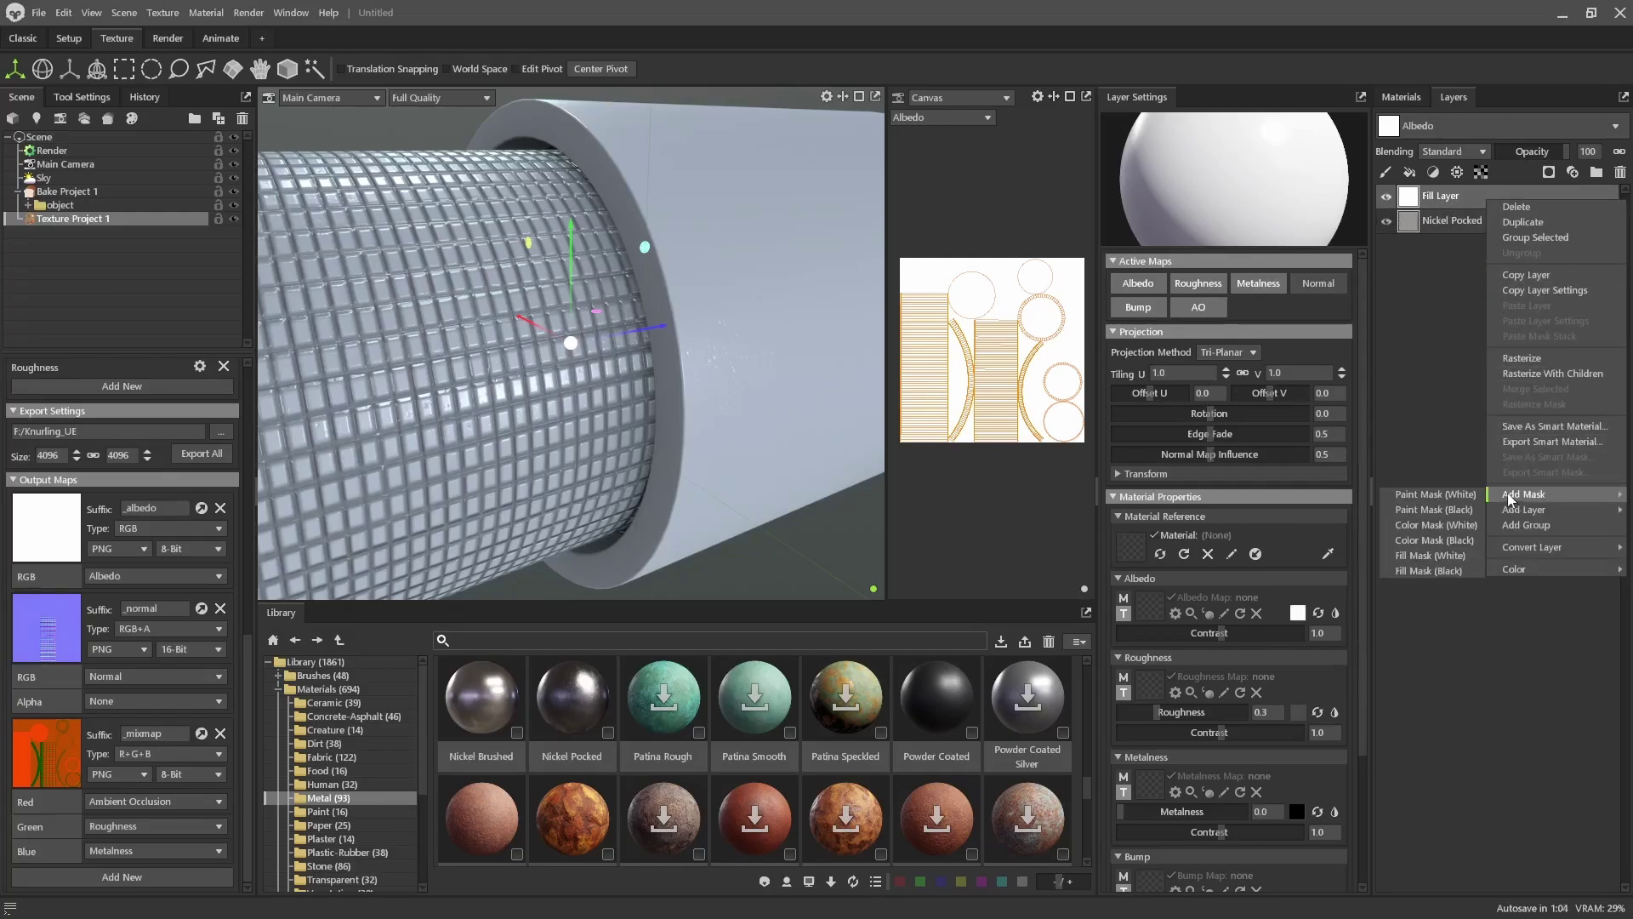
{"action": "left_click", "coordinate": [1437, 572]}
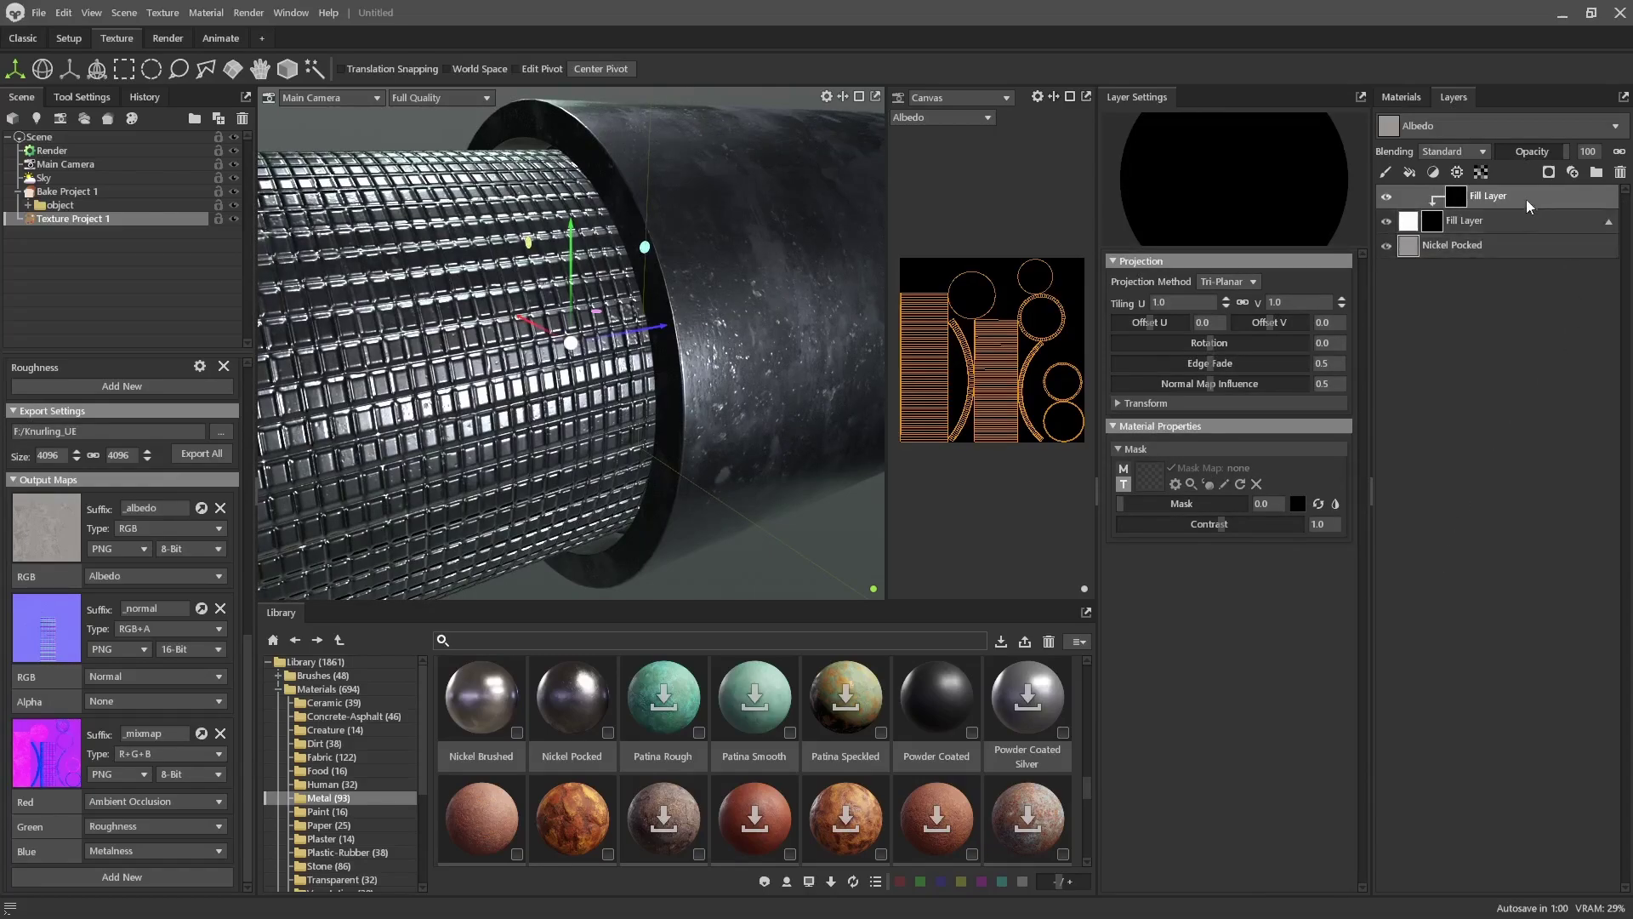
{"action": "right_click", "coordinate": [1458, 196]}
{"action": "mouse_move", "coordinate": [1498, 509]}
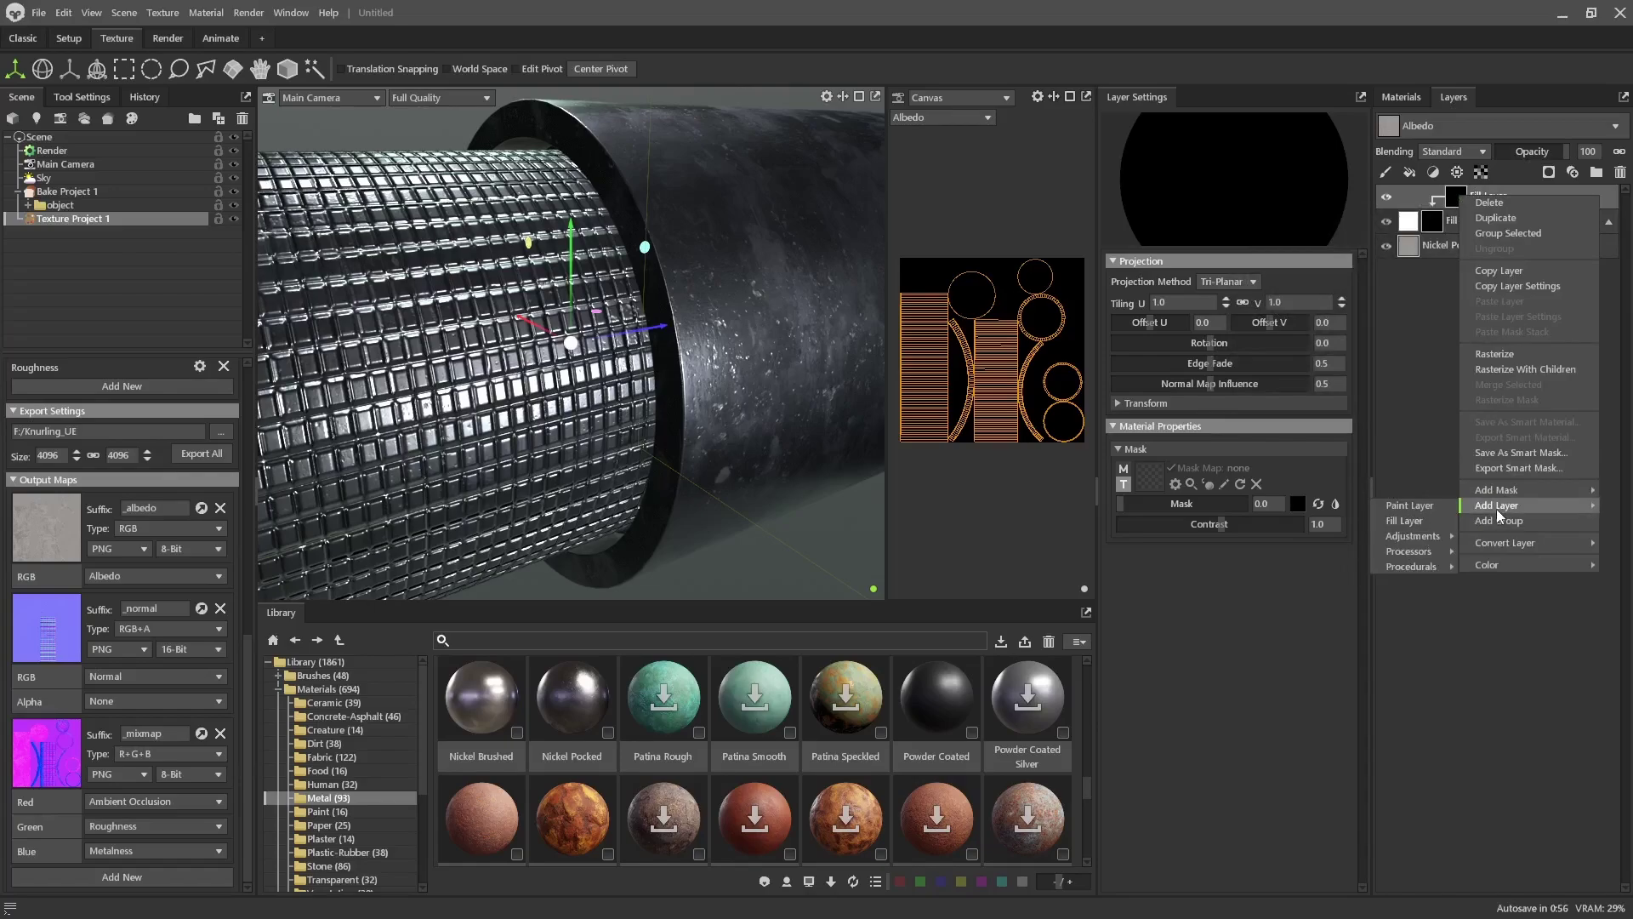
{"action": "mouse_move", "coordinate": [1401, 557]}
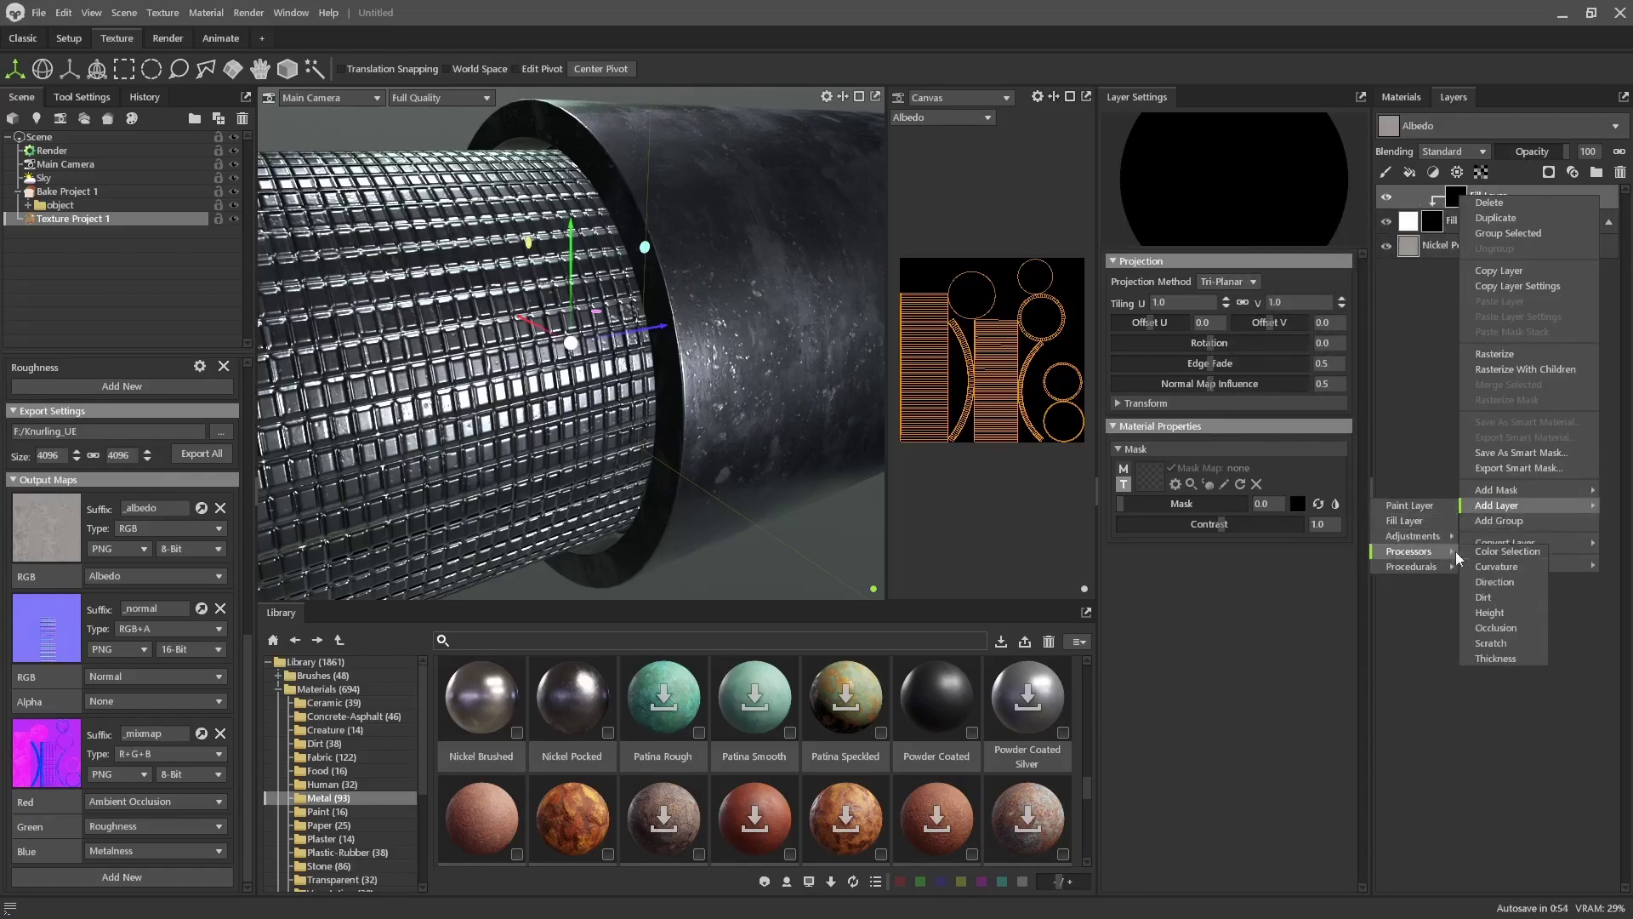
{"action": "left_click", "coordinate": [1497, 644]}
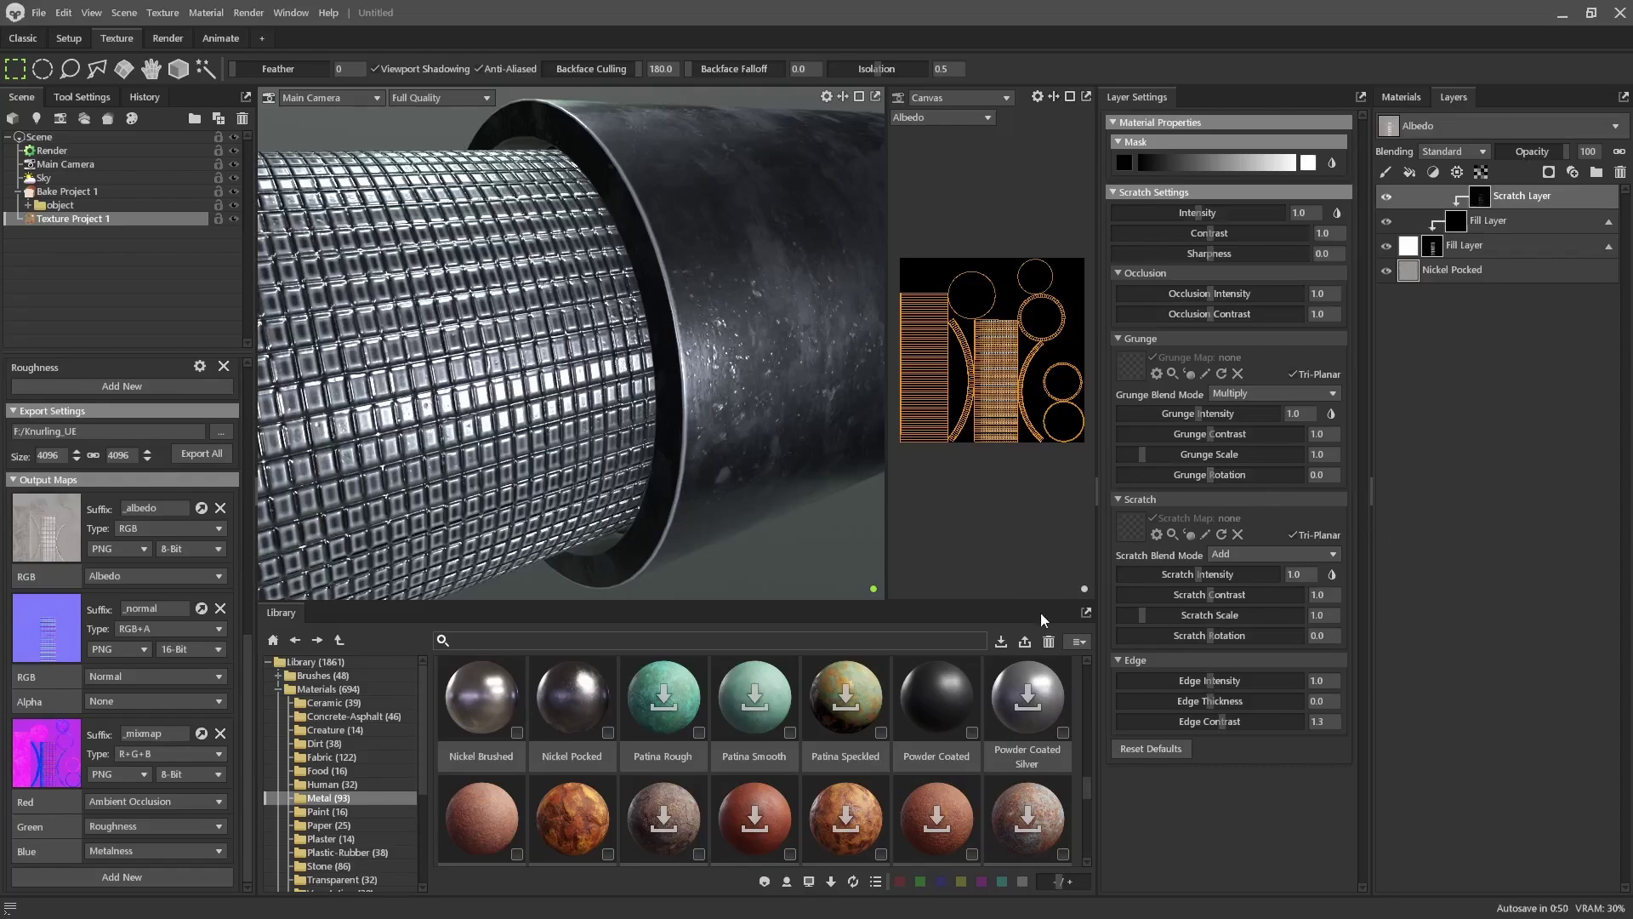
Assign the Grunge Scratched texture from the library's Grunge Maps as the Scratch layer's scratch map
{"action": "scroll", "coordinate": [366, 800], "scroll_direction": "down", "scroll_amount": 4}
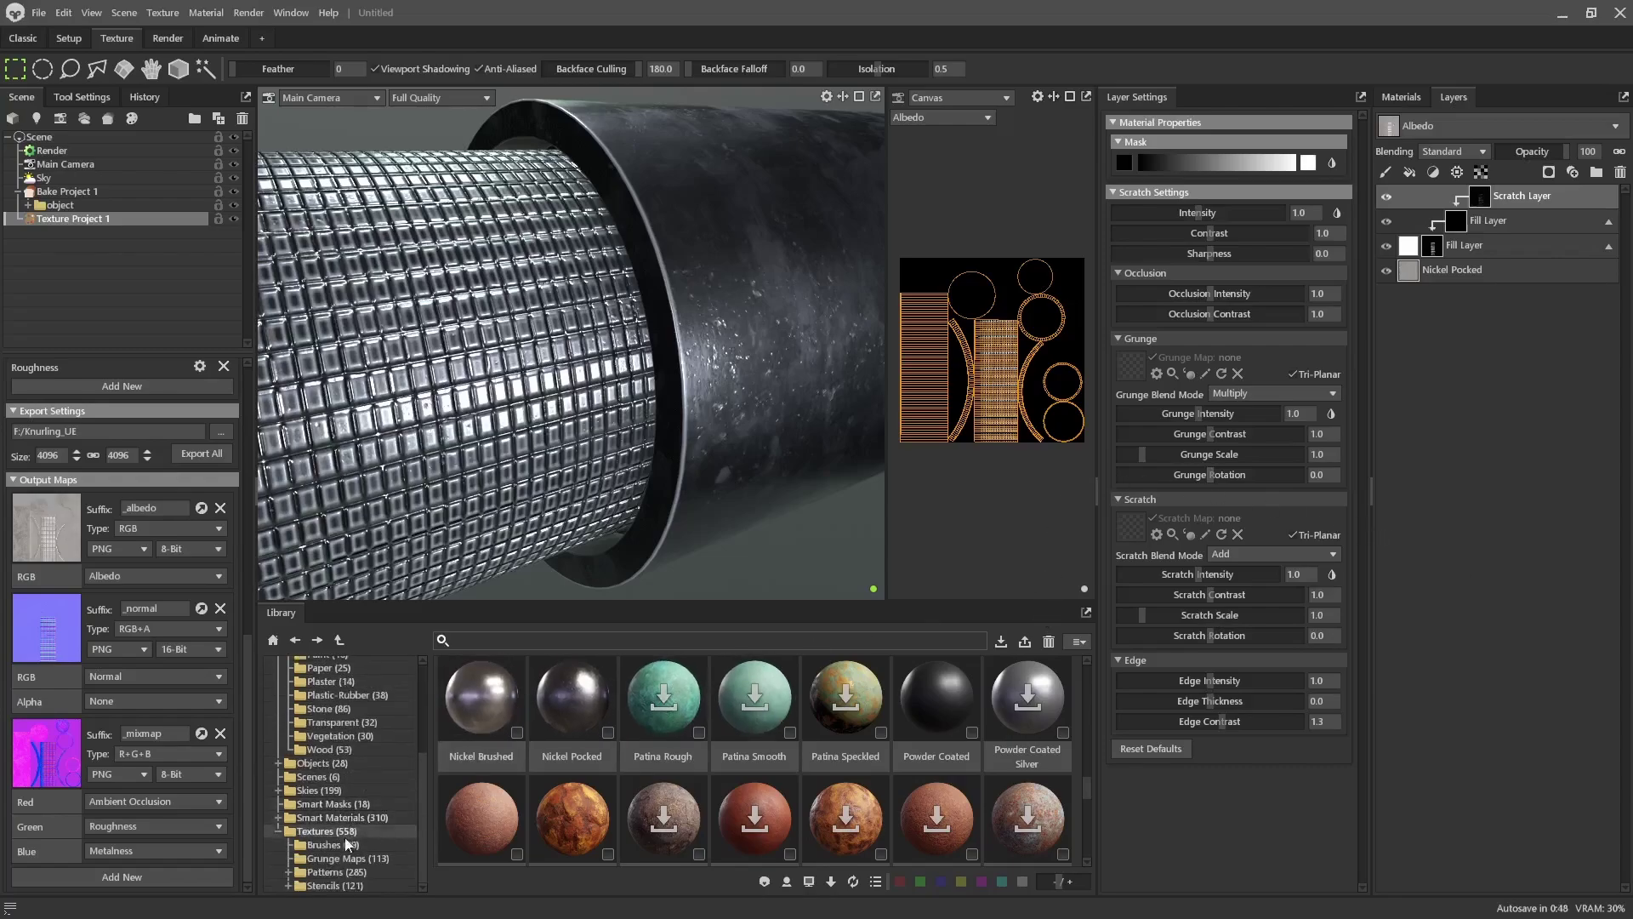
{"action": "left_click", "coordinate": [334, 860]}
{"action": "scroll", "coordinate": [708, 762], "scroll_direction": "down", "scroll_amount": 5}
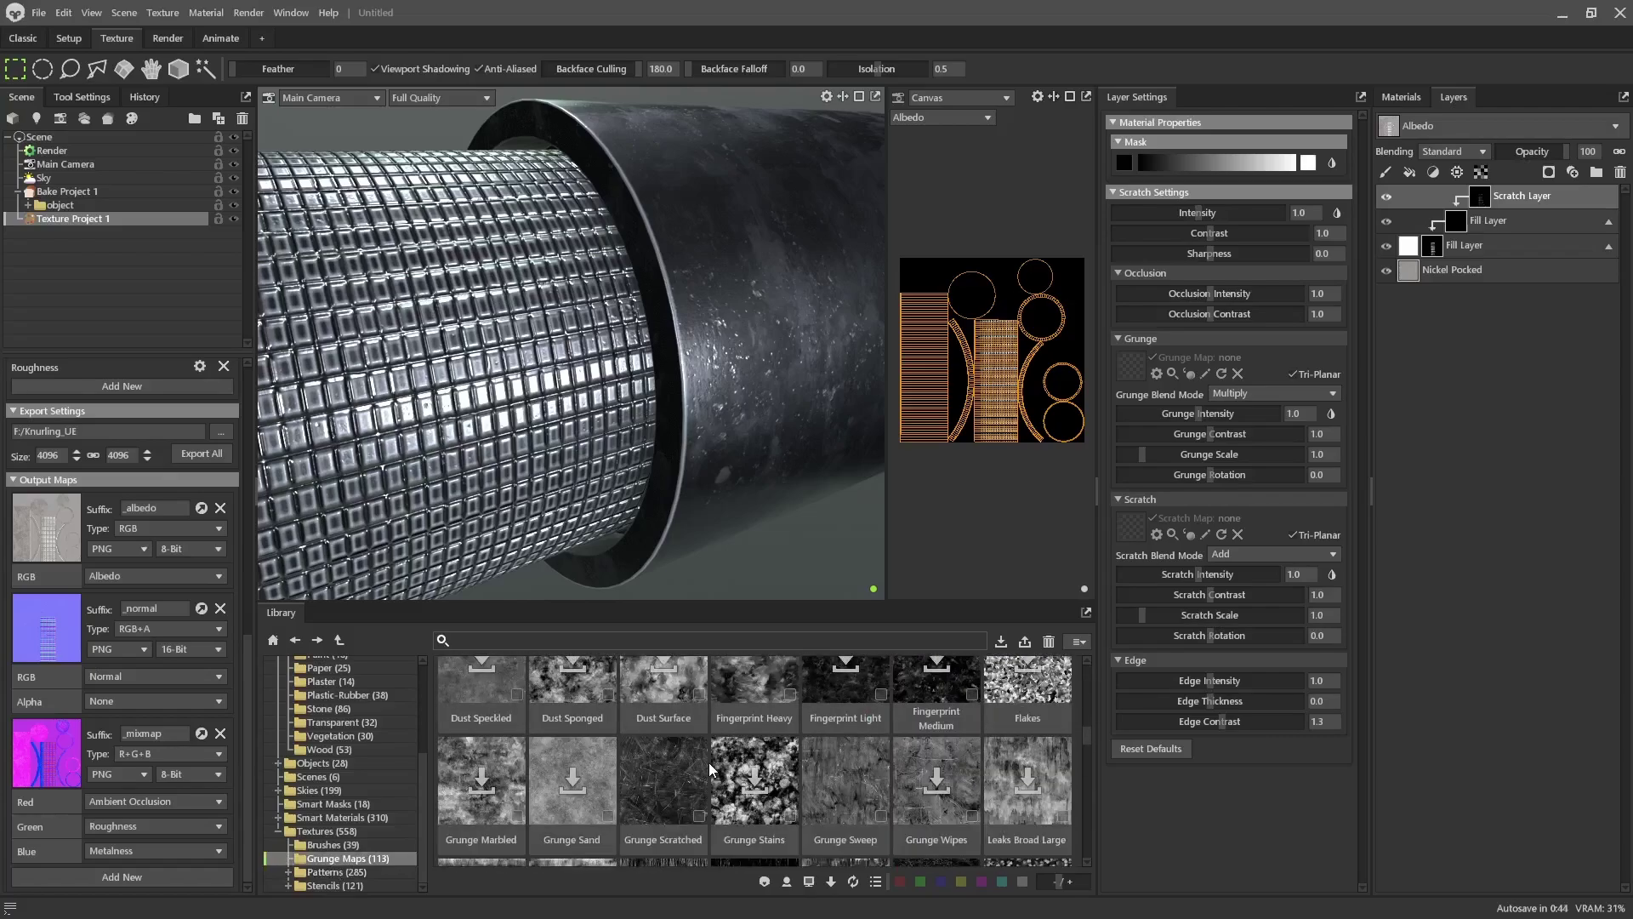
{"action": "scroll", "coordinate": [708, 762], "scroll_direction": "down", "scroll_amount": 2}
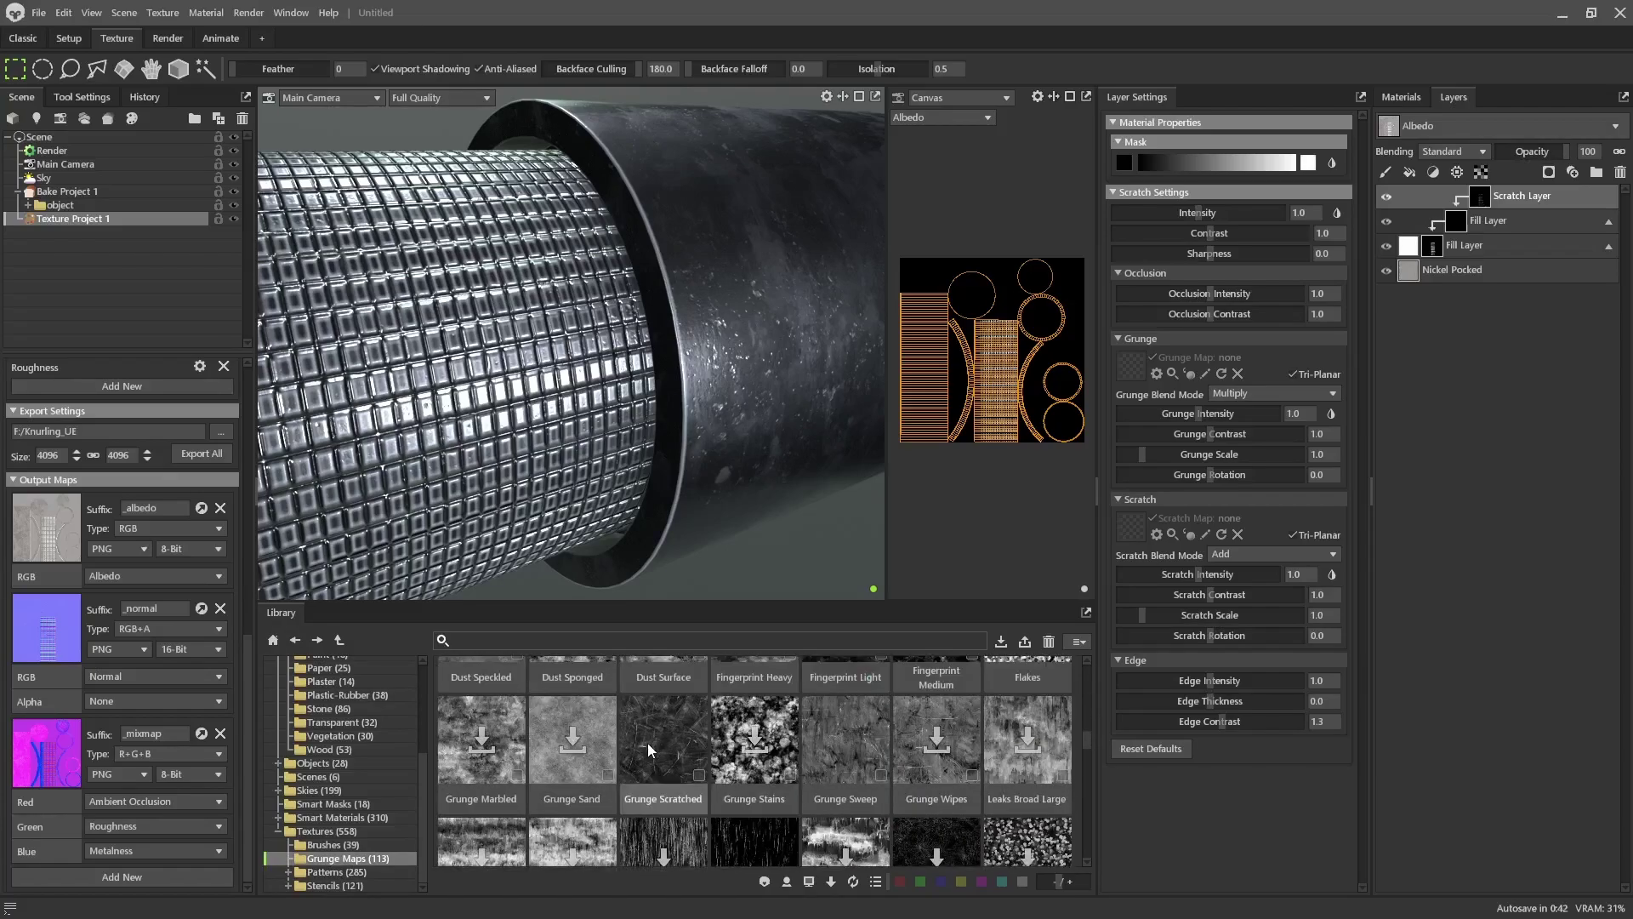
{"action": "left_click_drag", "start_coordinate": [736, 696], "coordinate": [1132, 525]}
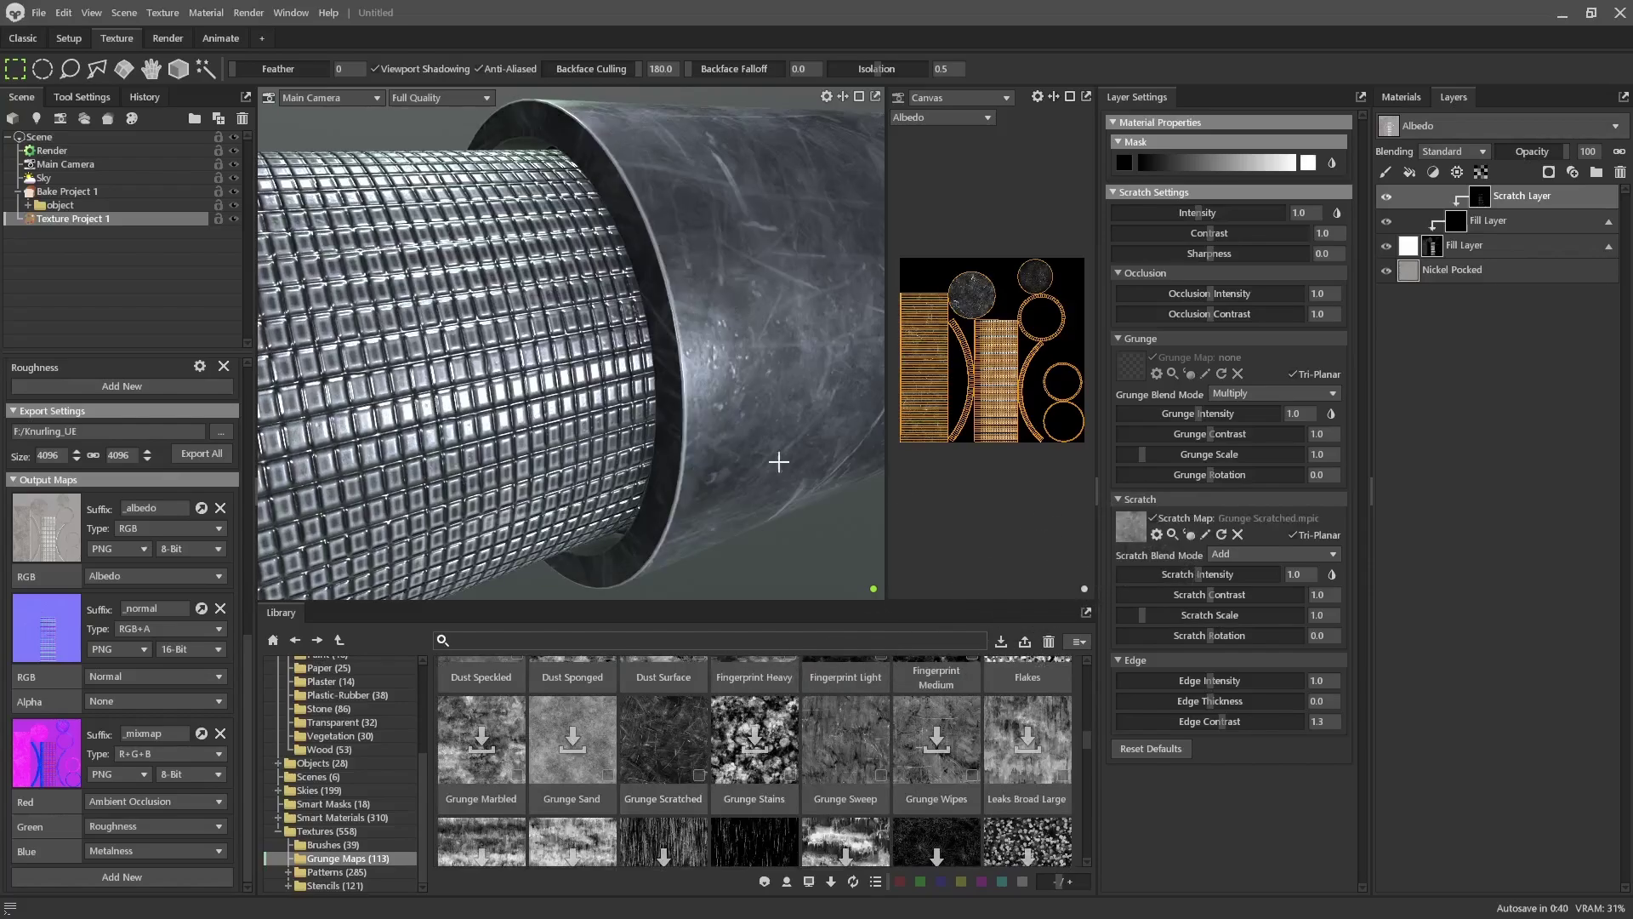
Invert the Scratch layer's mask and check the effect on the whole part
{"action": "right_click_drag", "start_coordinate": [748, 521], "coordinate": [697, 422], "text": "alt"}
{"action": "mouse_move", "coordinate": [697, 422]}
{"action": "left_mouse_down", "text": "alt"}
{"action": "mouse_move", "coordinate": [681, 386]}
{"action": "mouse_move", "coordinate": [758, 409]}
{"action": "mouse_move", "coordinate": [394, 412]}
{"action": "mouse_move", "coordinate": [831, 412]}
{"action": "left_mouse_up", "text": "alt"}
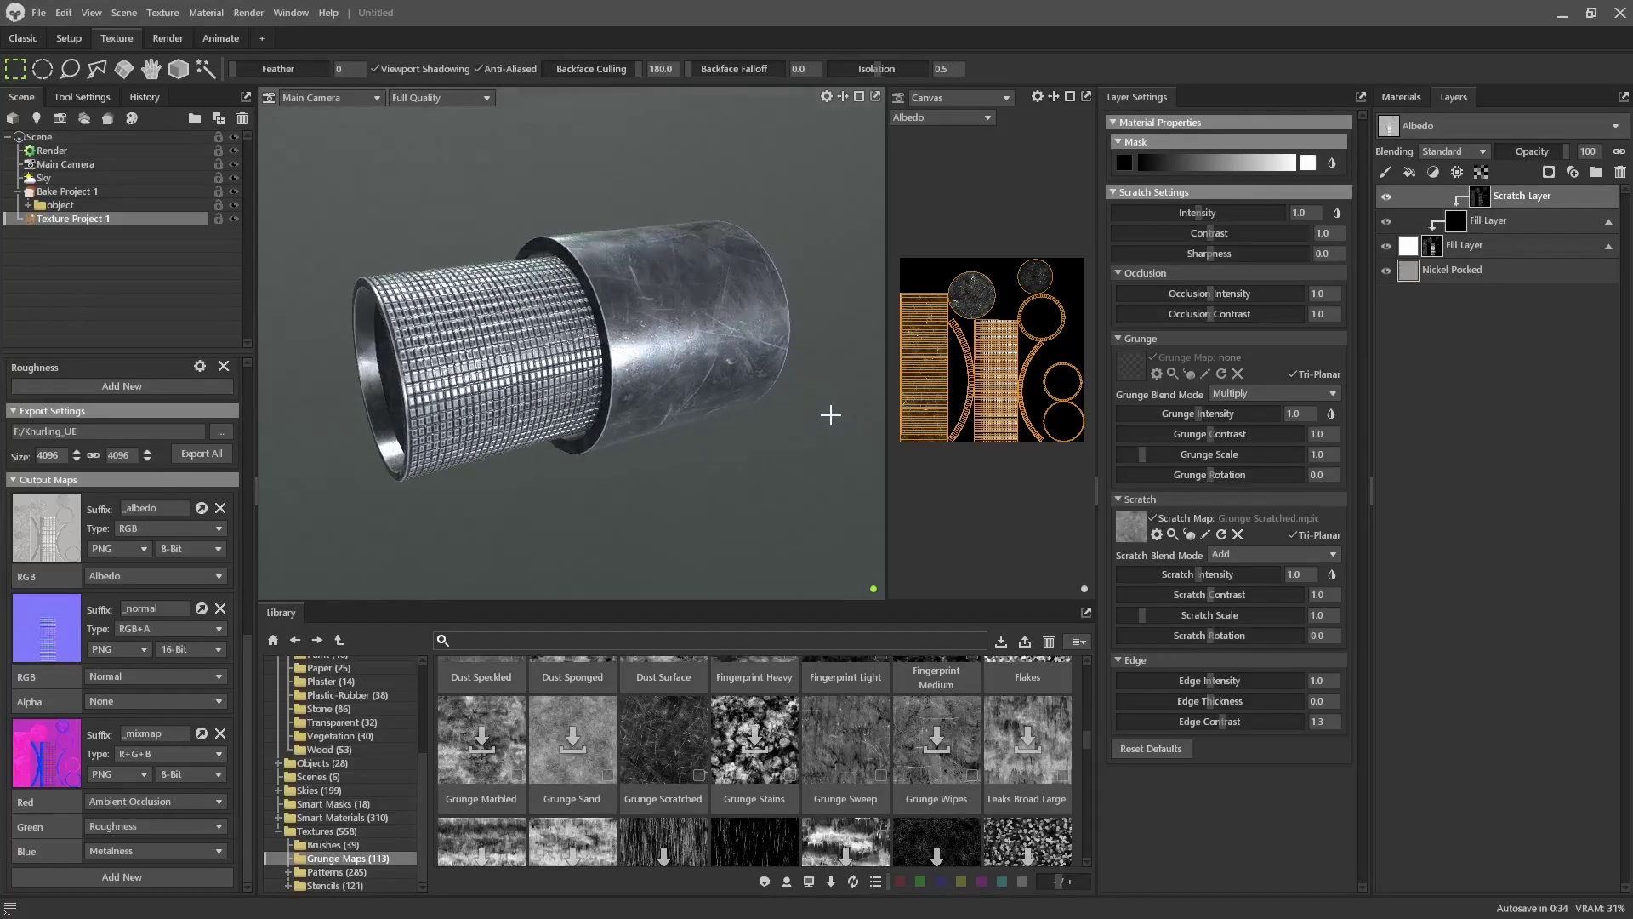
{"action": "left_click", "coordinate": [1333, 162]}
{"action": "left_click_drag", "start_coordinate": [727, 429], "coordinate": [670, 424], "text": "alt"}
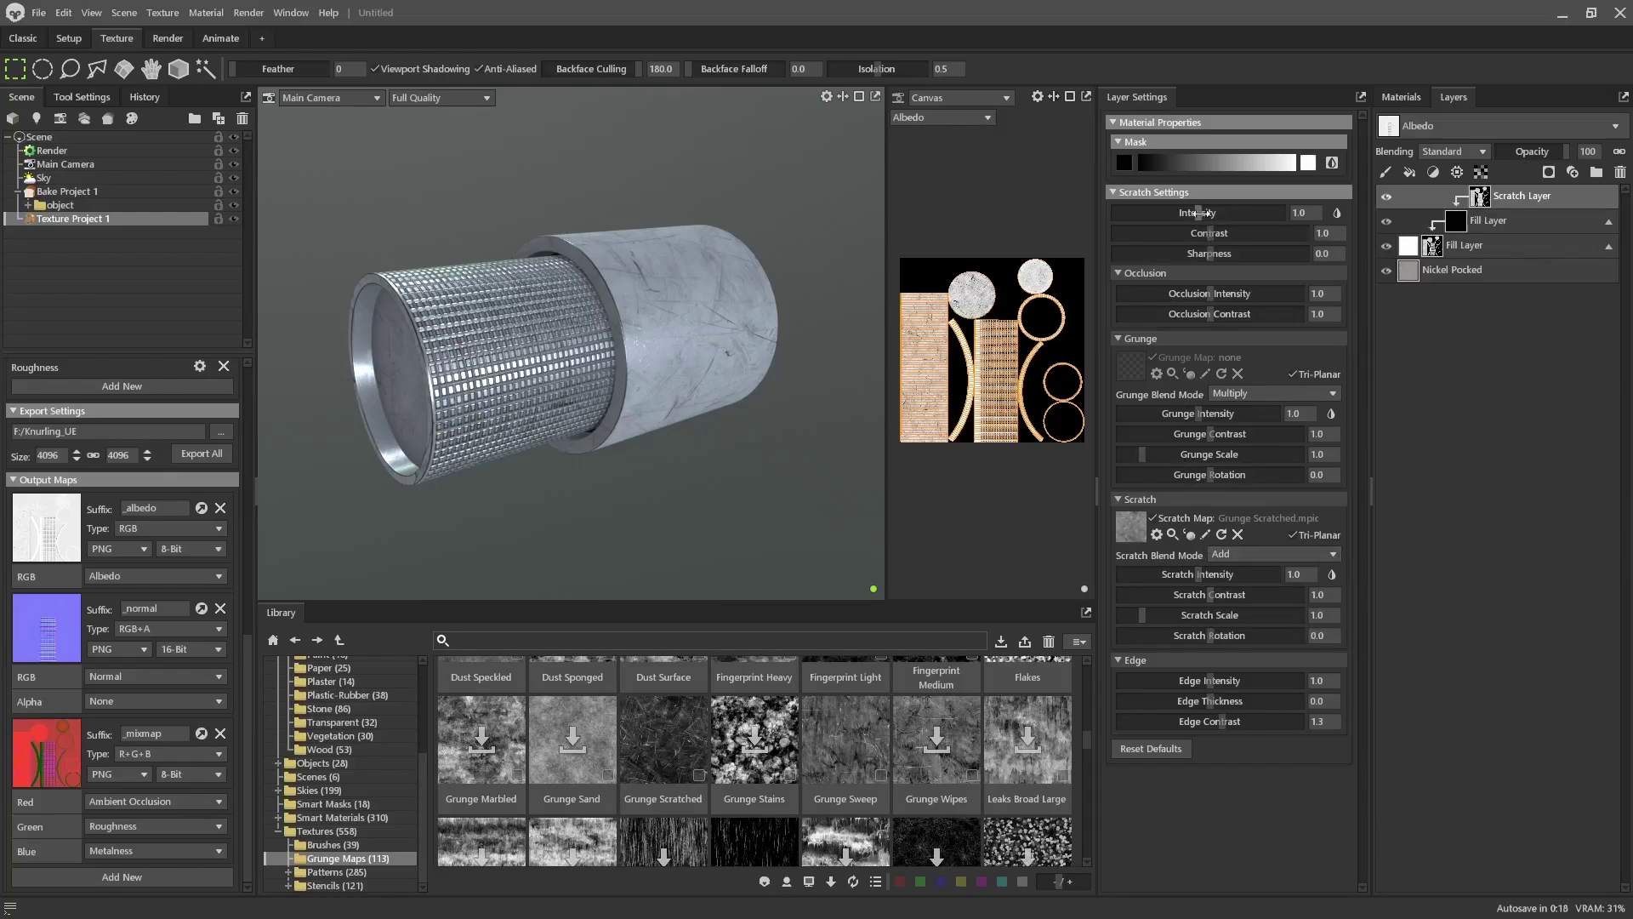
Set the Scratch layer's intensity to about 2.7, contrast 1.37, scratch intensity 0.5, scratch contrast 1.35 and scratch scale 0.79
{"action": "left_click_drag", "start_coordinate": [1201, 211], "coordinate": [1225, 234]}
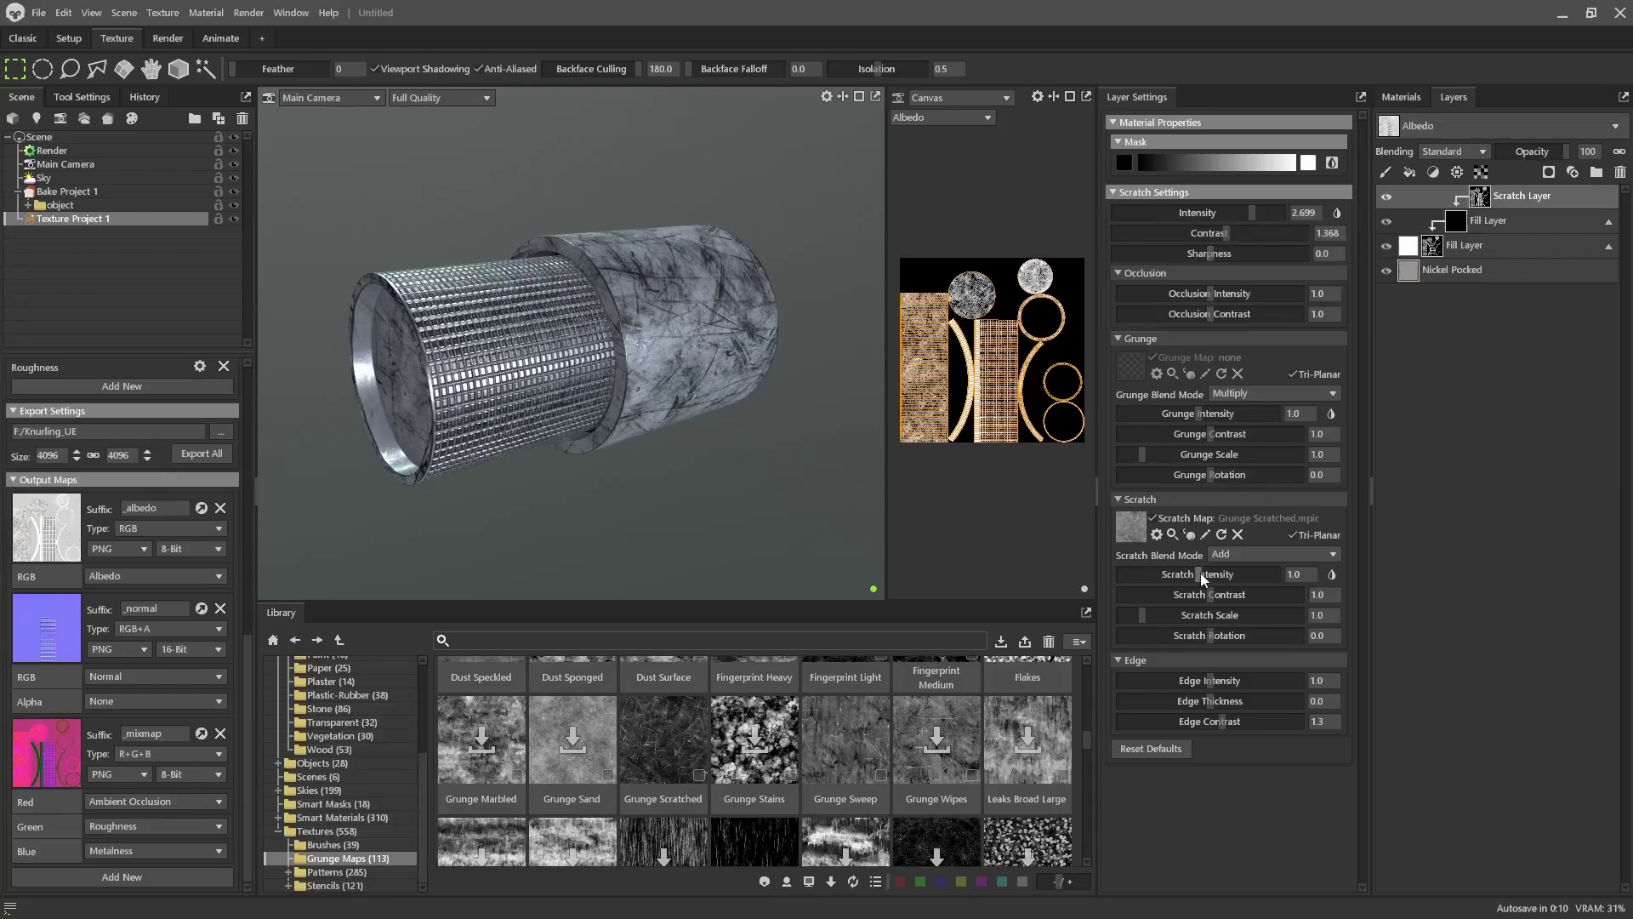
{"action": "left_click_drag", "start_coordinate": [1202, 574], "coordinate": [1139, 631]}
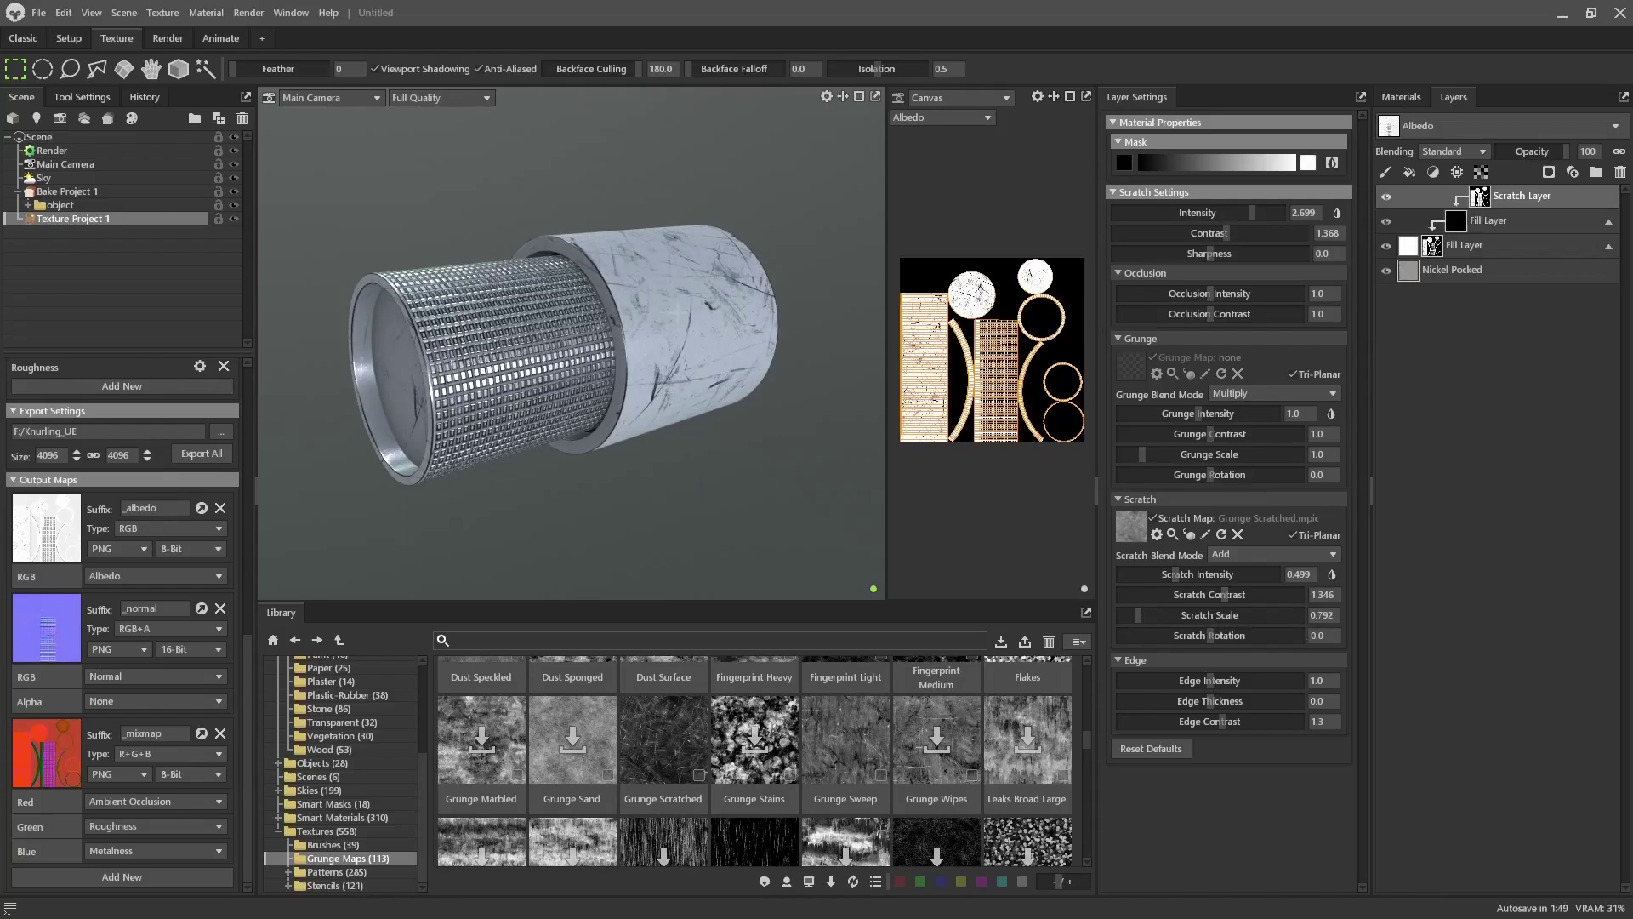
Raise the Nickel Pocked layer's albedo contrast to 10 and check the knurling
{"action": "left_click", "coordinate": [1466, 268]}
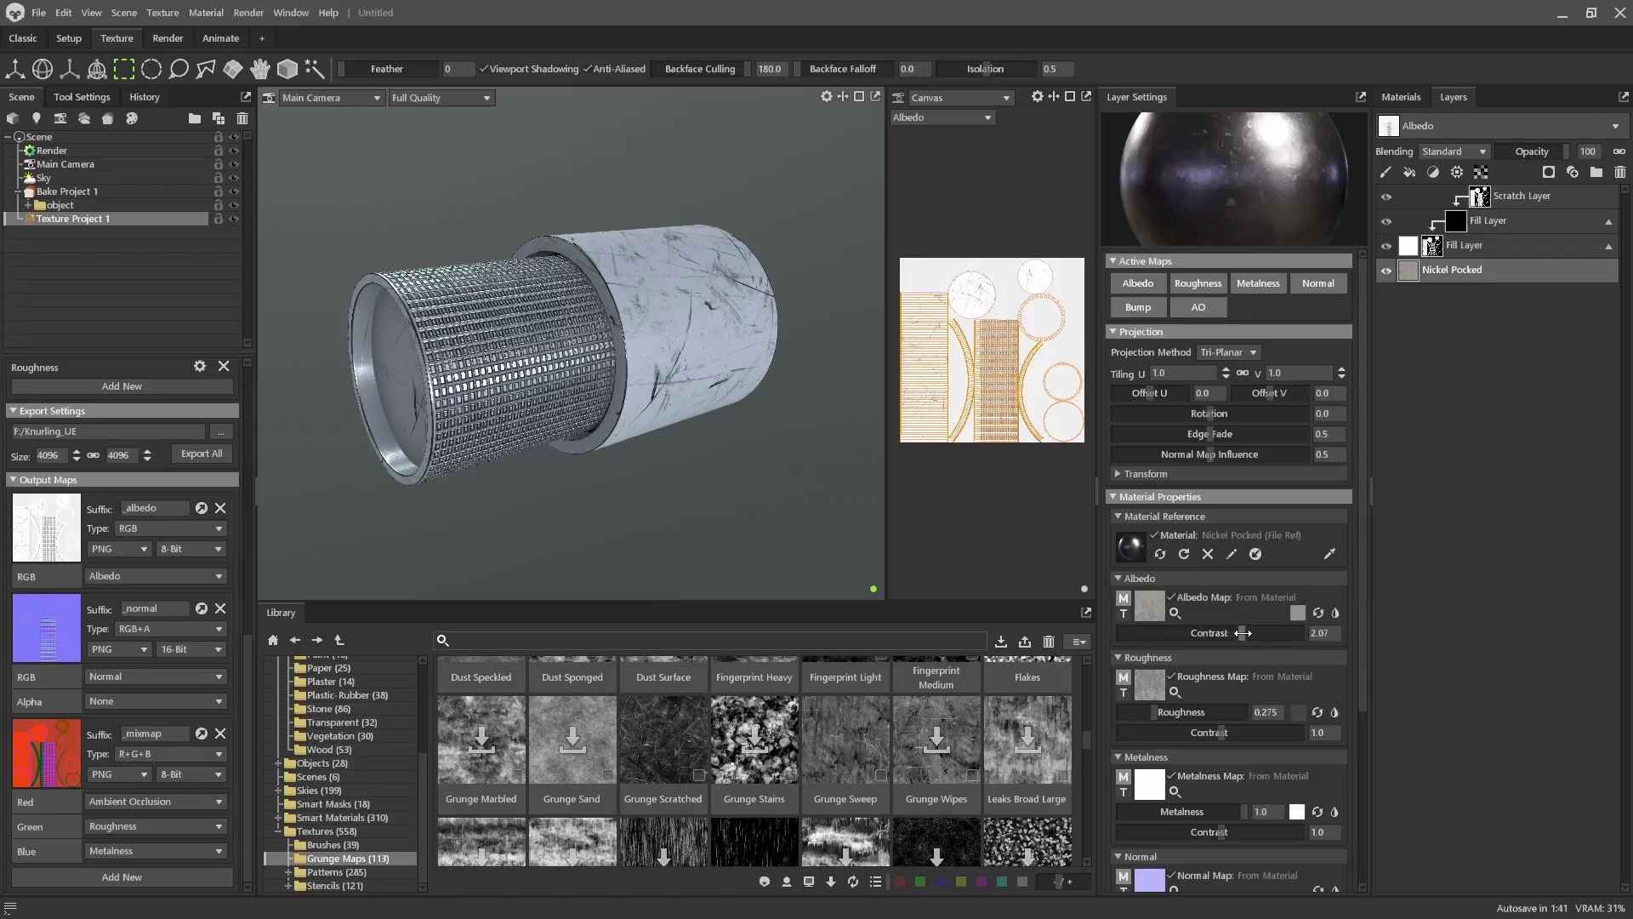
{"action": "left_click_drag", "start_coordinate": [1243, 633], "coordinate": [1331, 627]}
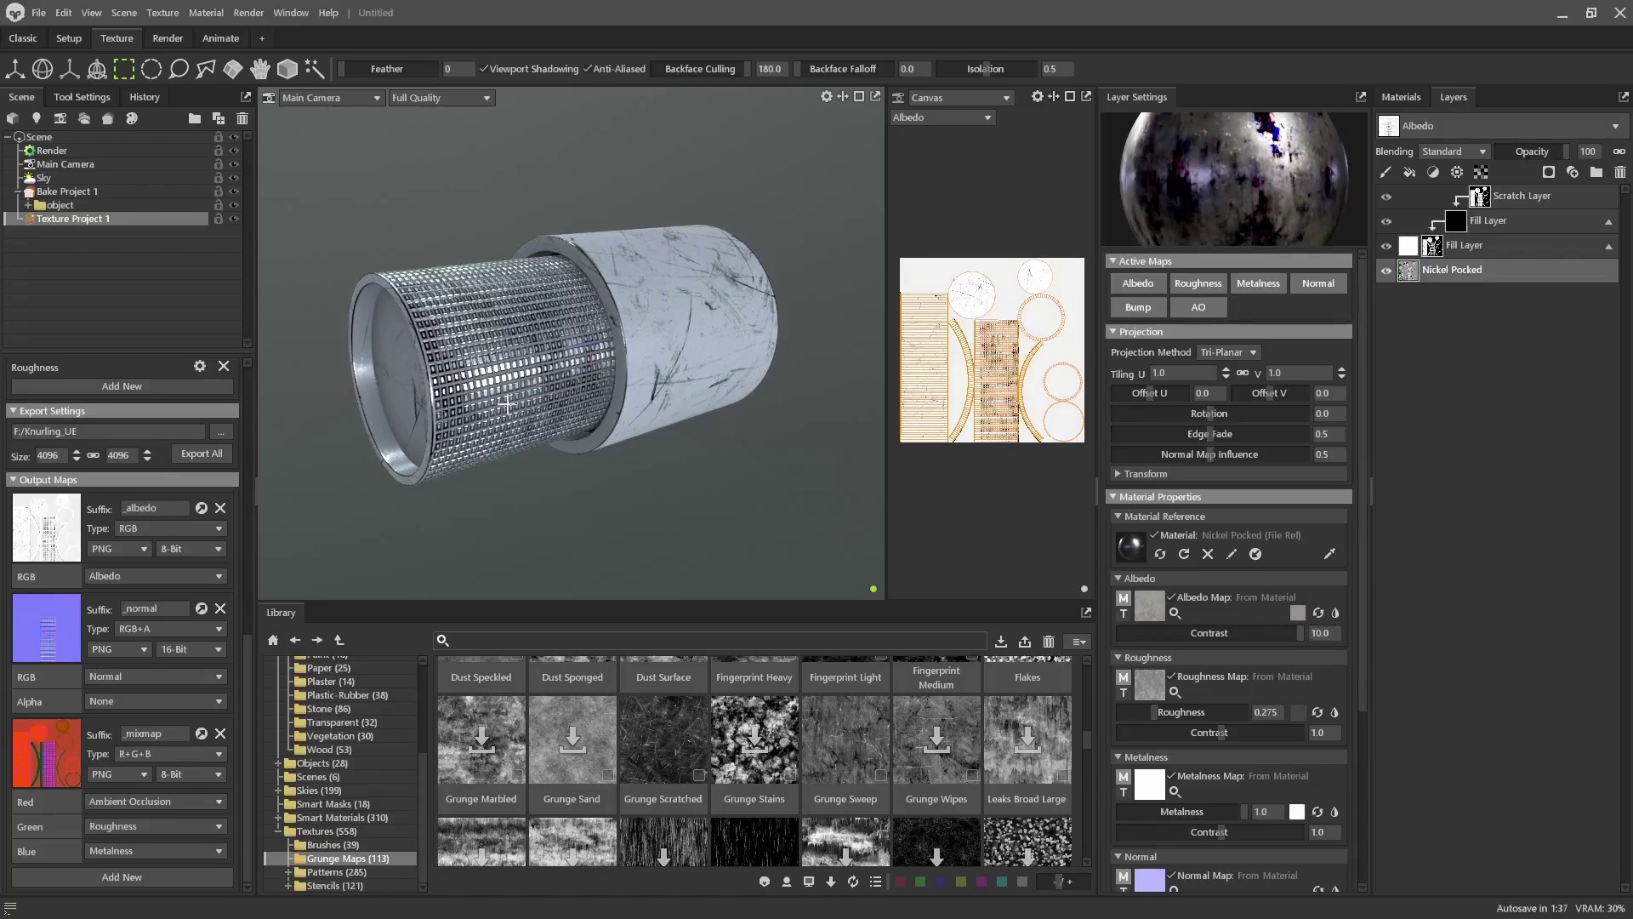
{"action": "left_click_drag", "start_coordinate": [507, 405], "coordinate": [529, 460]}
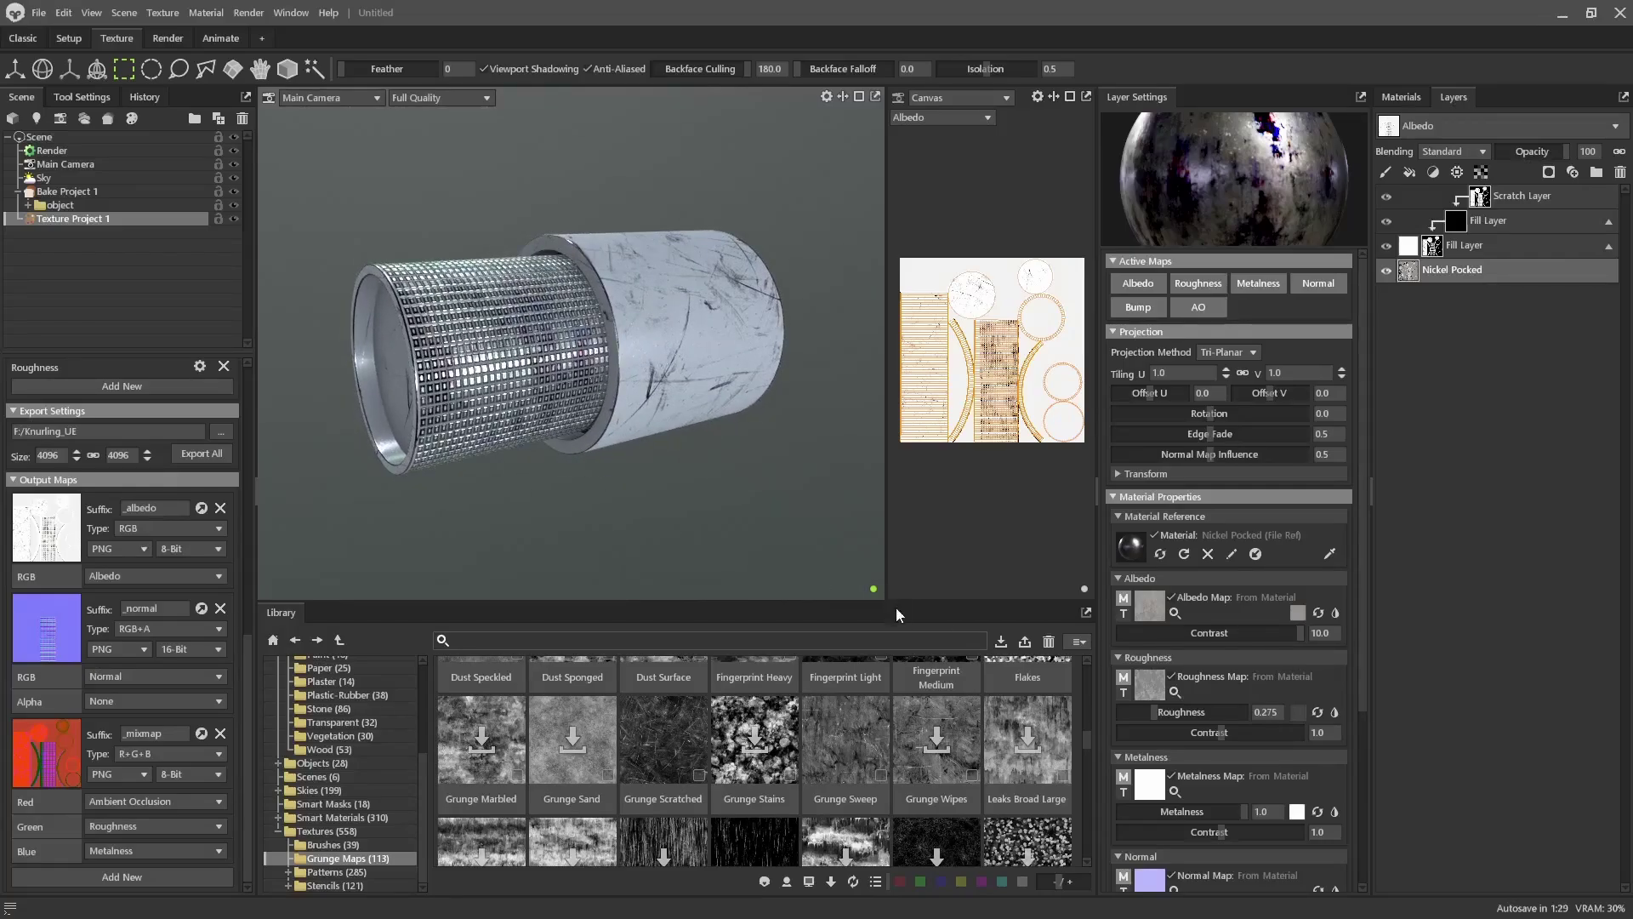
Try Aluminum Brushed and Aluminum Dented from the library's Metal materials as the Nickel Pocked layer's material
{"action": "scroll", "coordinate": [354, 753], "scroll_direction": "up", "scroll_amount": 4}
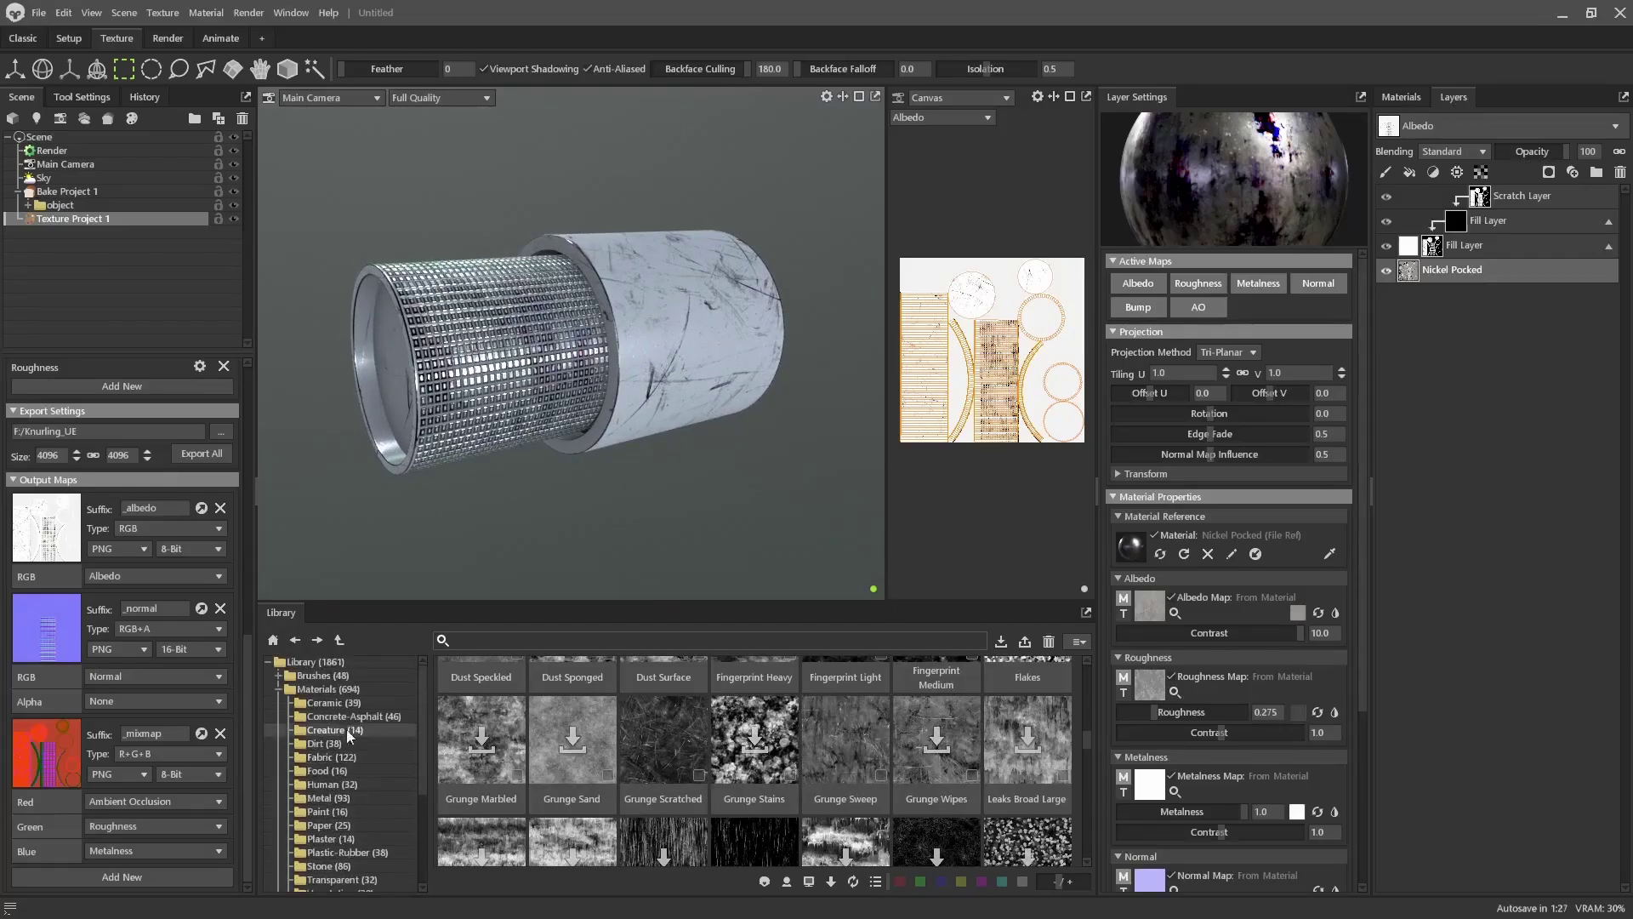
{"action": "left_click", "coordinate": [337, 803]}
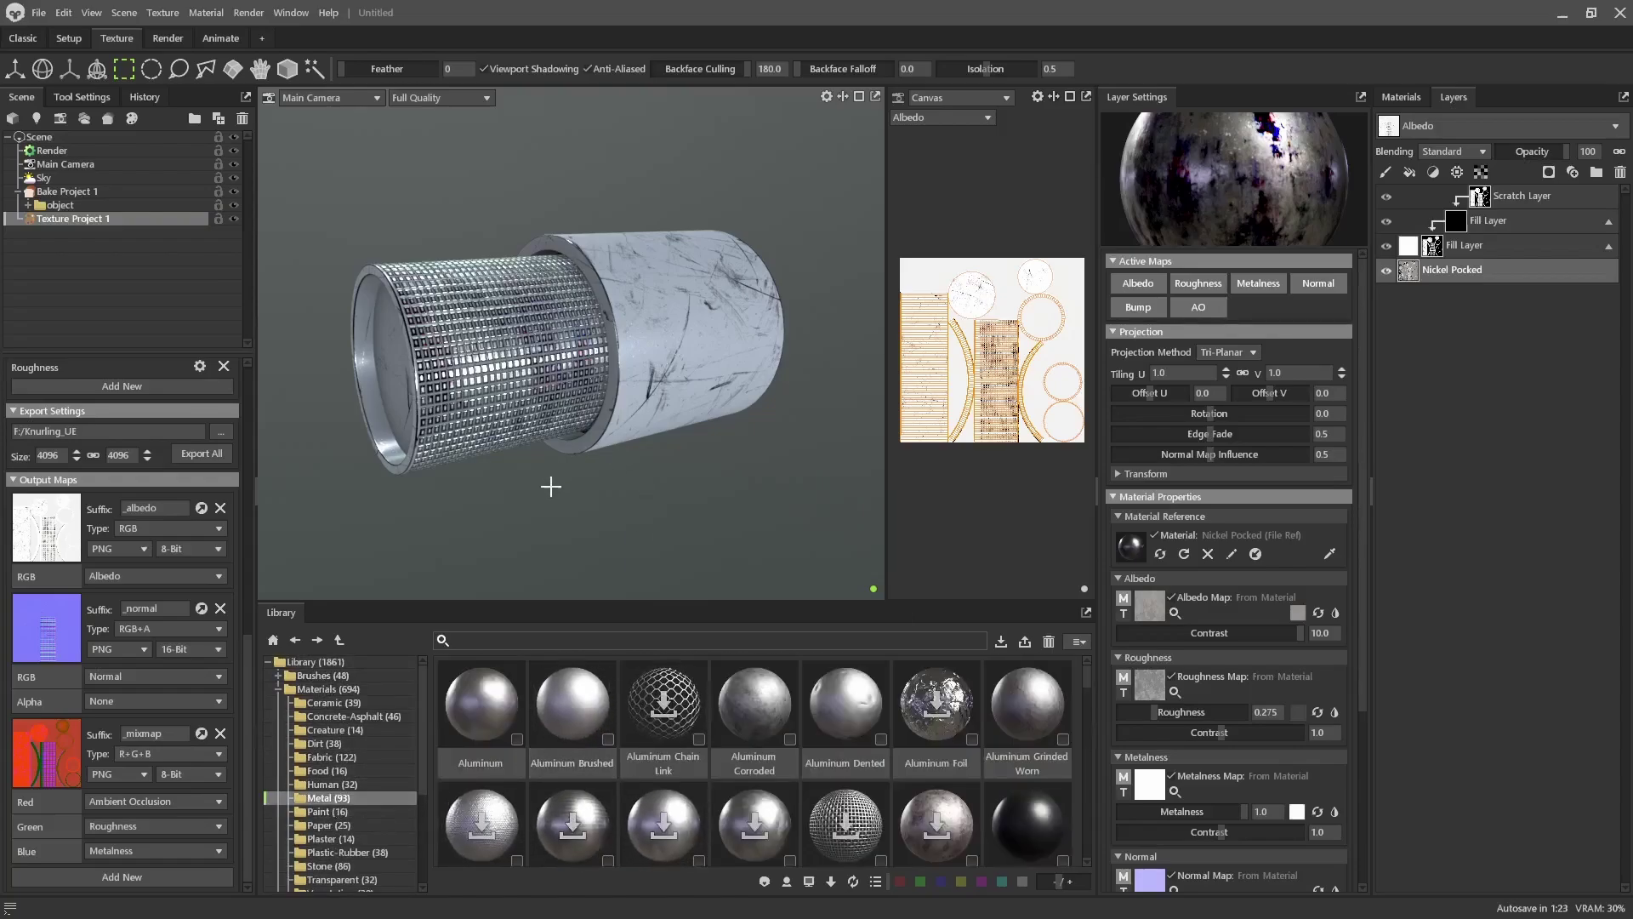
{"action": "scroll", "coordinate": [702, 762], "scroll_direction": "down", "scroll_amount": 3}
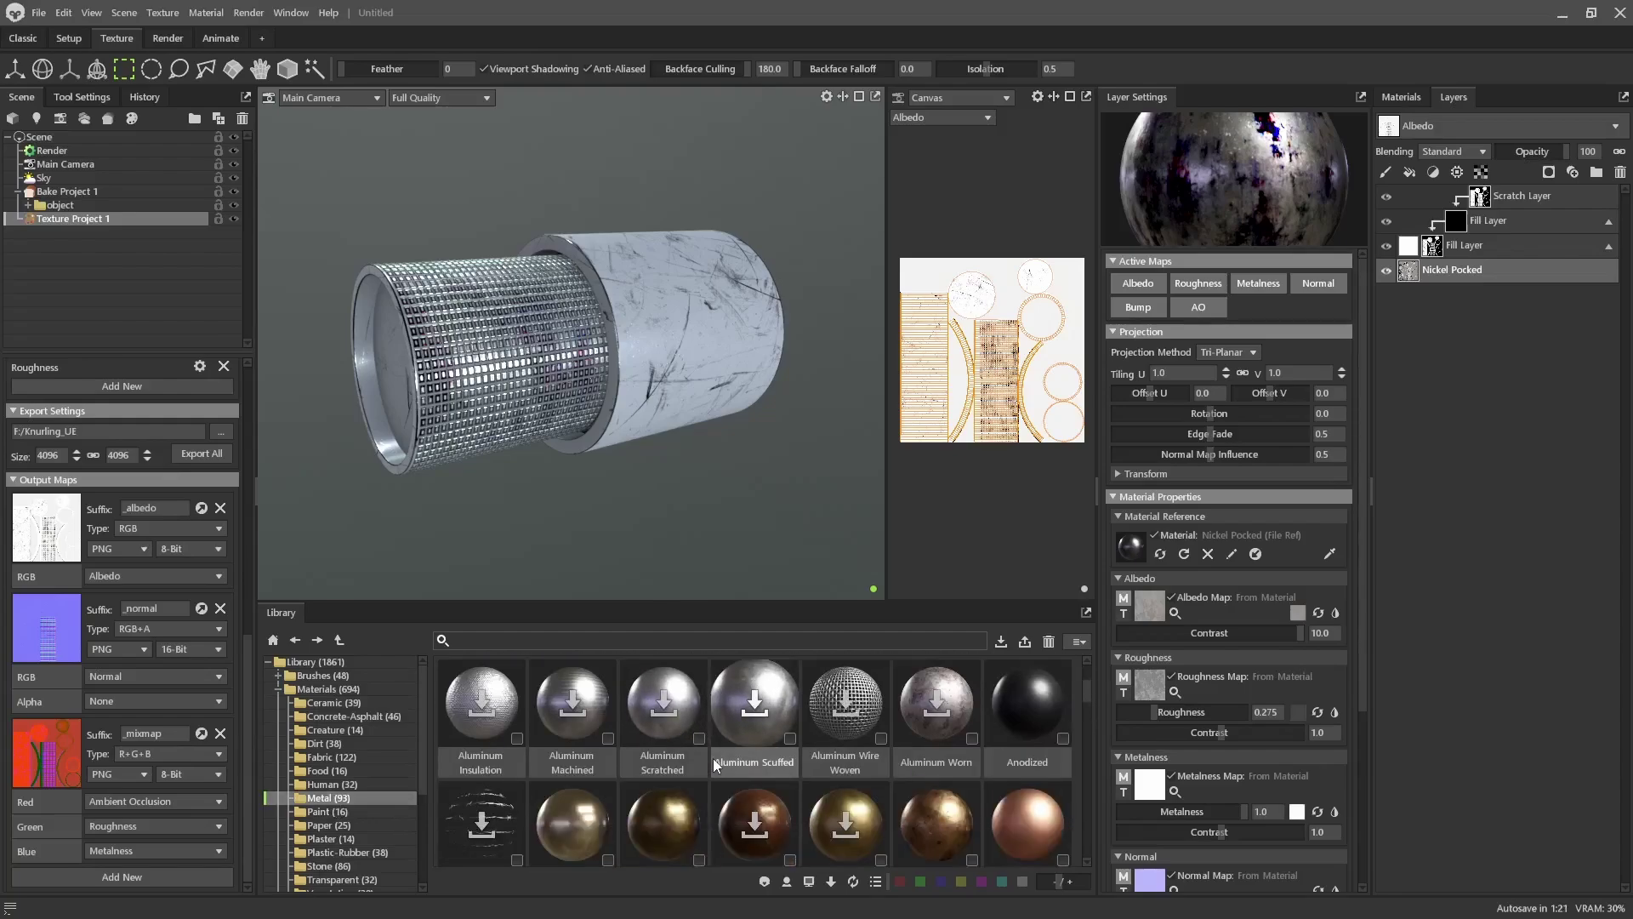
{"action": "scroll", "coordinate": [713, 763], "scroll_direction": "up", "scroll_amount": 3}
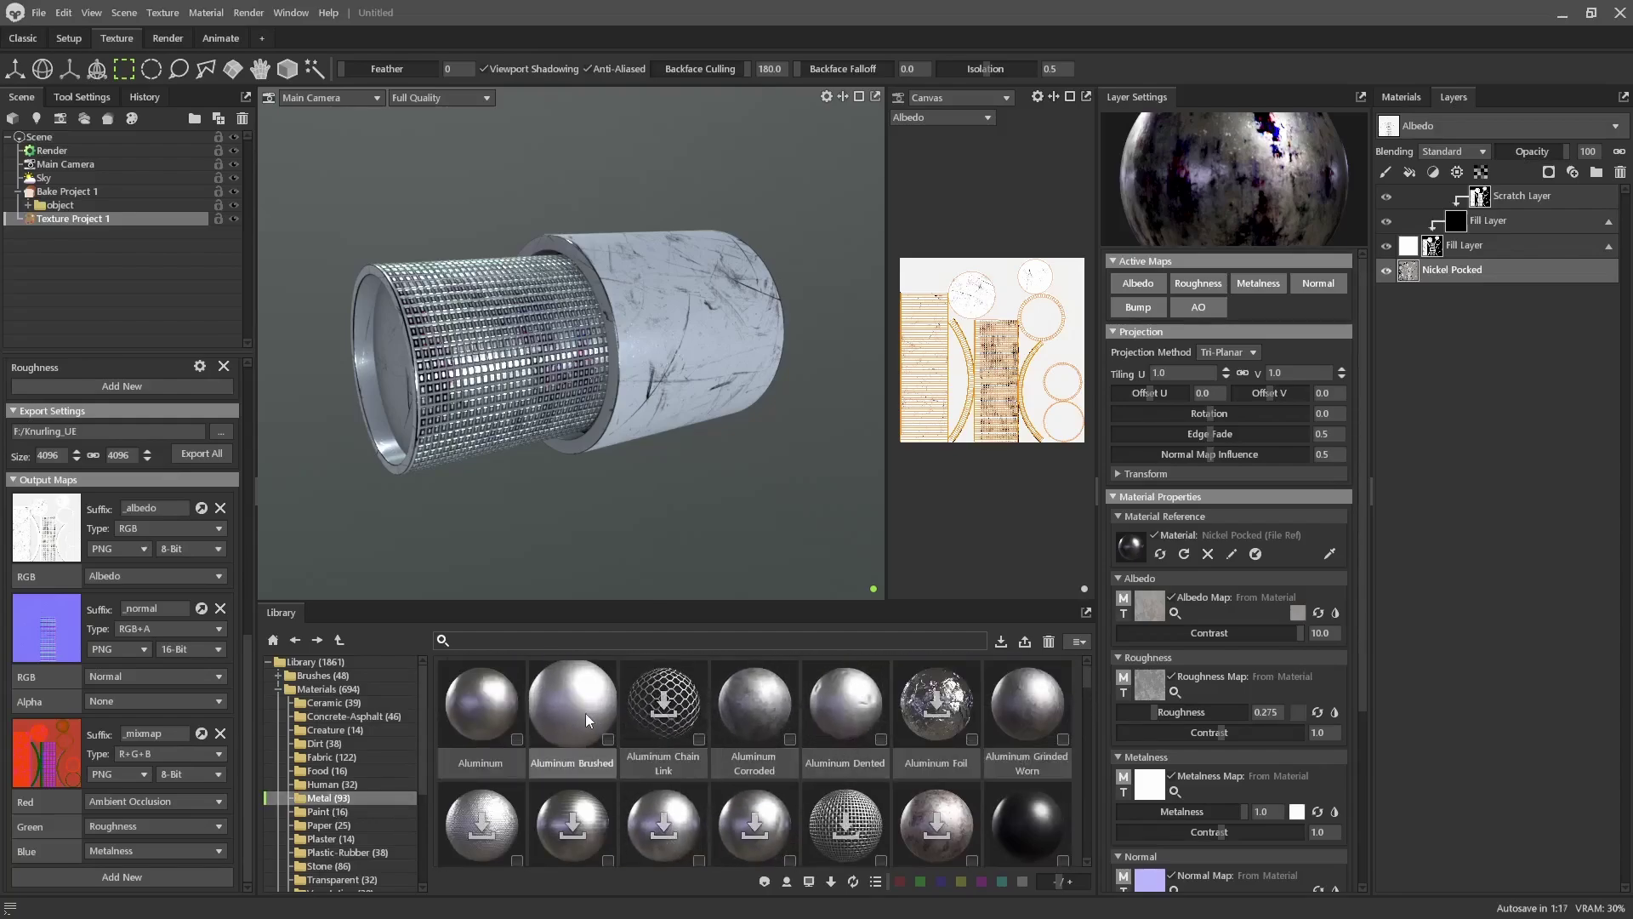
{"action": "mouse_move", "coordinate": [575, 711]}
{"action": "left_mouse_down"}
{"action": "mouse_move", "coordinate": [1086, 545]}
{"action": "mouse_move", "coordinate": [1176, 544]}
{"action": "mouse_move", "coordinate": [1160, 533]}
{"action": "left_mouse_up"}
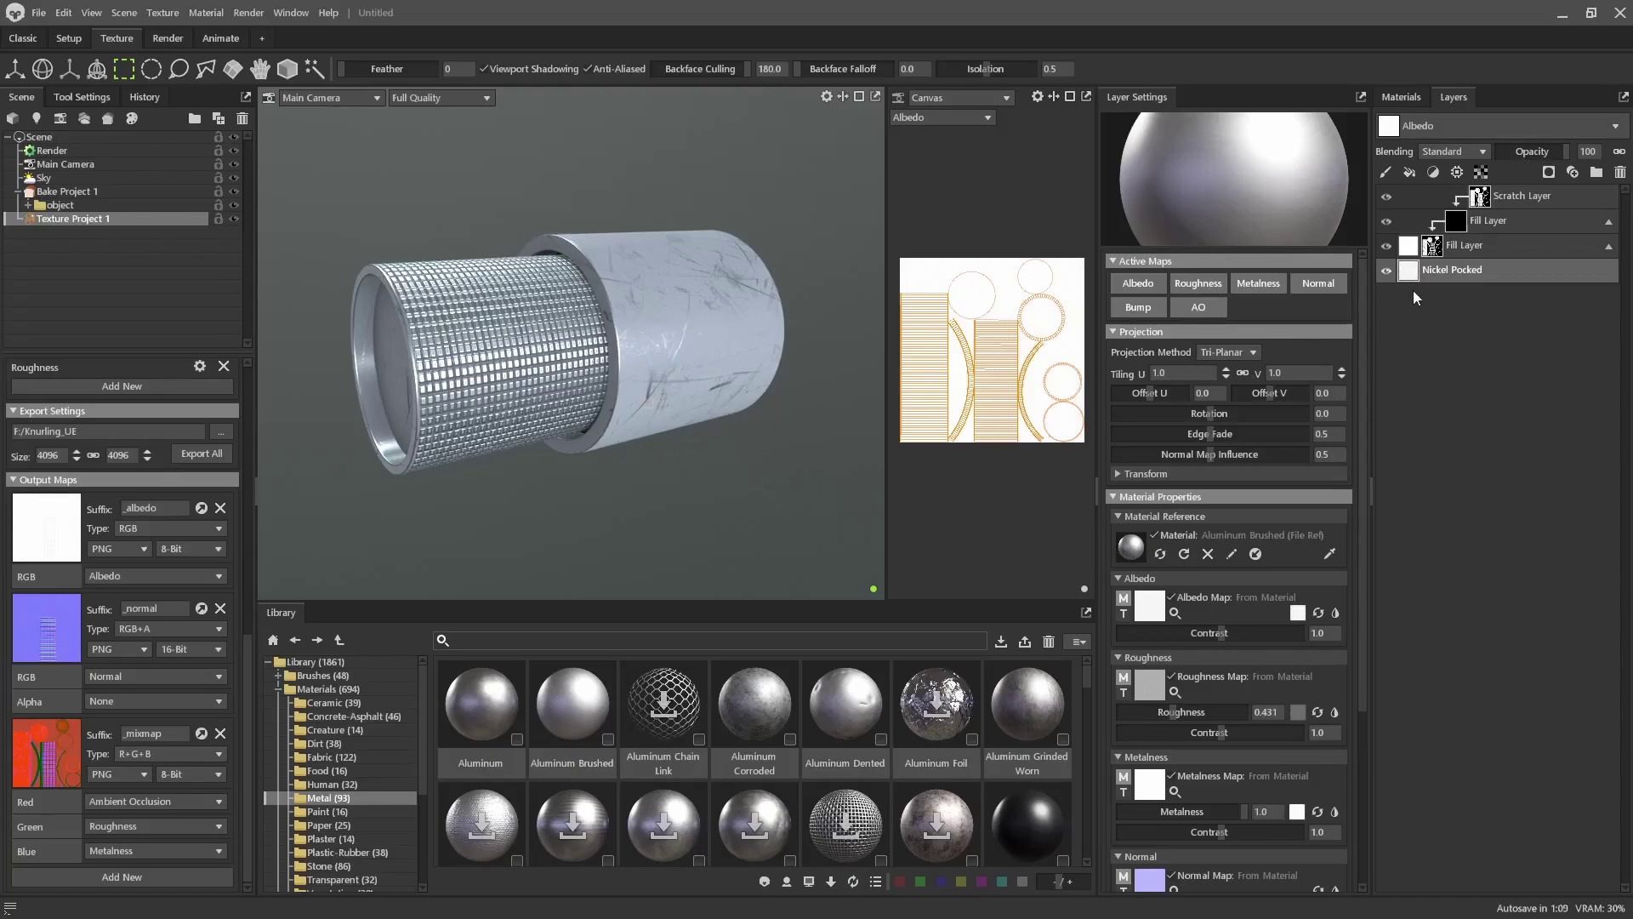
{"action": "scroll", "coordinate": [680, 412], "scroll_direction": "up", "scroll_amount": 3}
{"action": "left_click_drag", "start_coordinate": [741, 465], "coordinate": [444, 444], "text": "alt"}
{"action": "mouse_move", "coordinate": [443, 444]}
{"action": "right_mouse_down", "text": "alt"}
{"action": "mouse_move", "coordinate": [445, 467]}
{"action": "mouse_move", "coordinate": [438, 420]}
{"action": "right_mouse_up", "text": "alt"}
{"action": "left_click_drag", "start_coordinate": [437, 420], "coordinate": [766, 456], "text": "alt"}
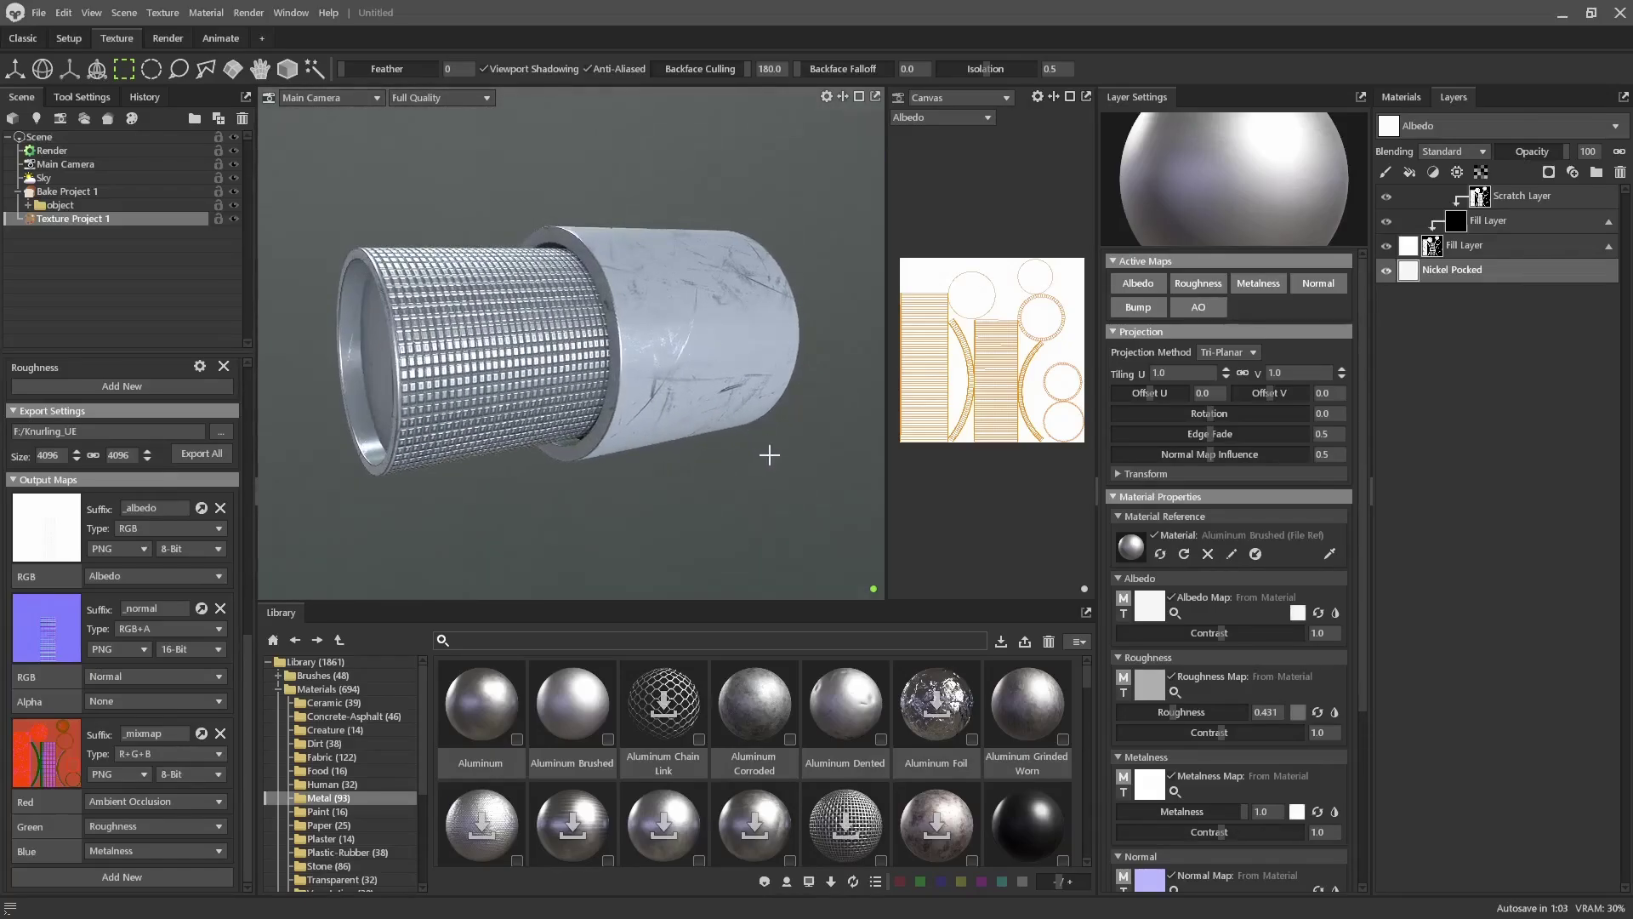
{"action": "left_click_drag", "start_coordinate": [839, 717], "coordinate": [1105, 541]}
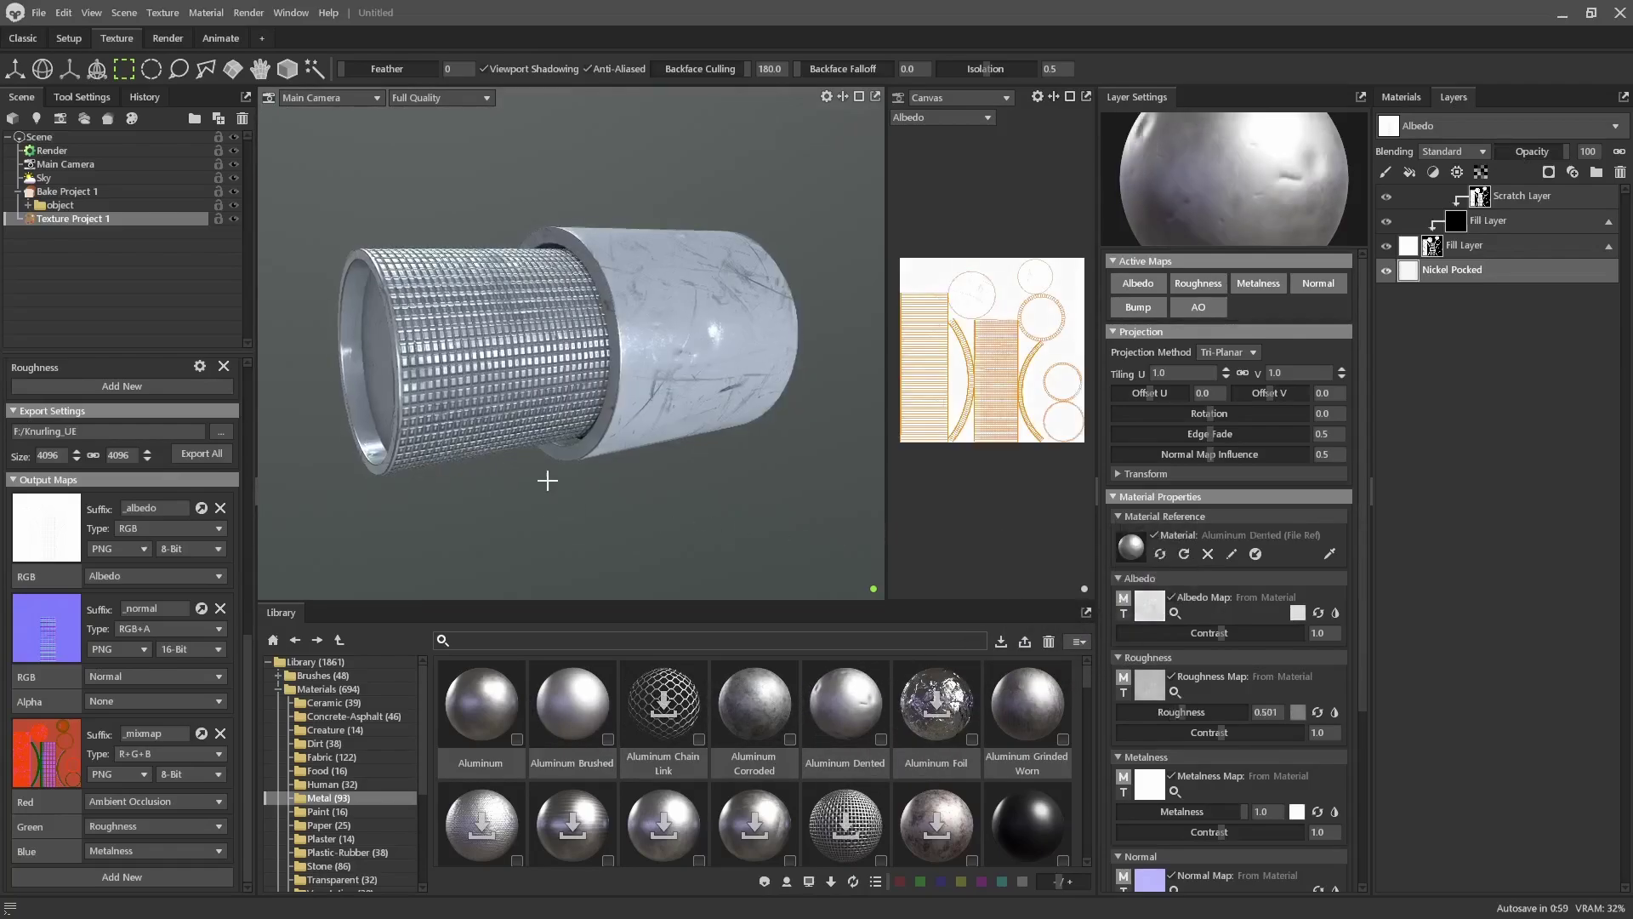
{"action": "left_click_drag", "start_coordinate": [610, 480], "coordinate": [672, 476], "text": "alt"}
Assign Copper Brushed from the Metal materials as the Nickel Pocked layer's material
{"action": "scroll", "coordinate": [785, 702], "scroll_direction": "down", "scroll_amount": 3}
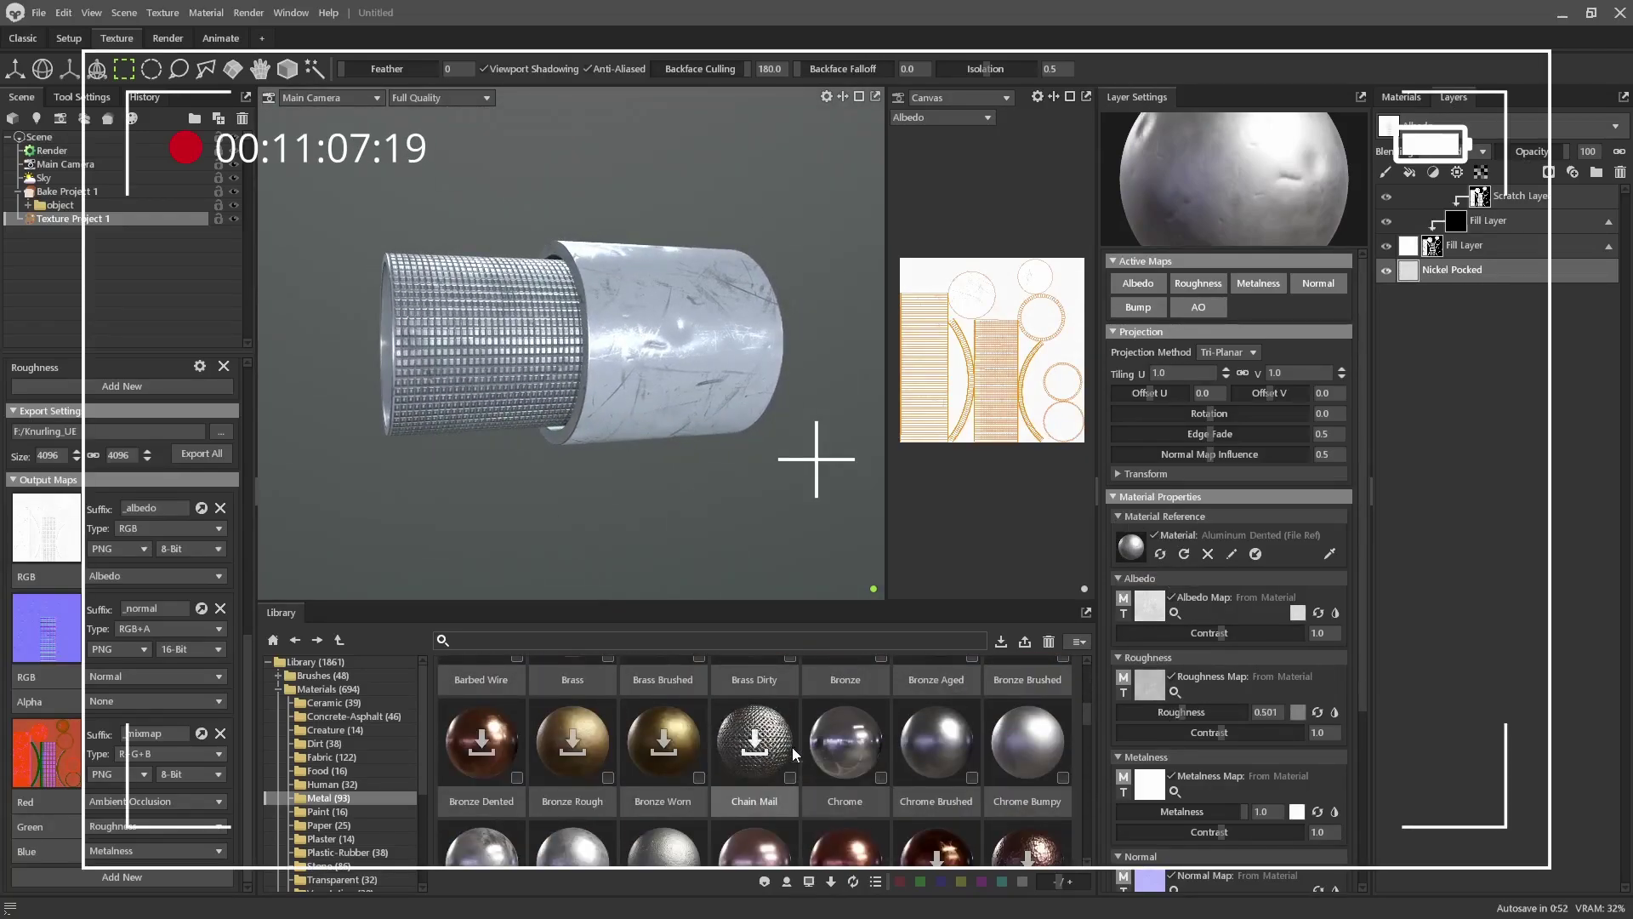
{"action": "scroll", "coordinate": [824, 788], "scroll_direction": "down", "scroll_amount": 4}
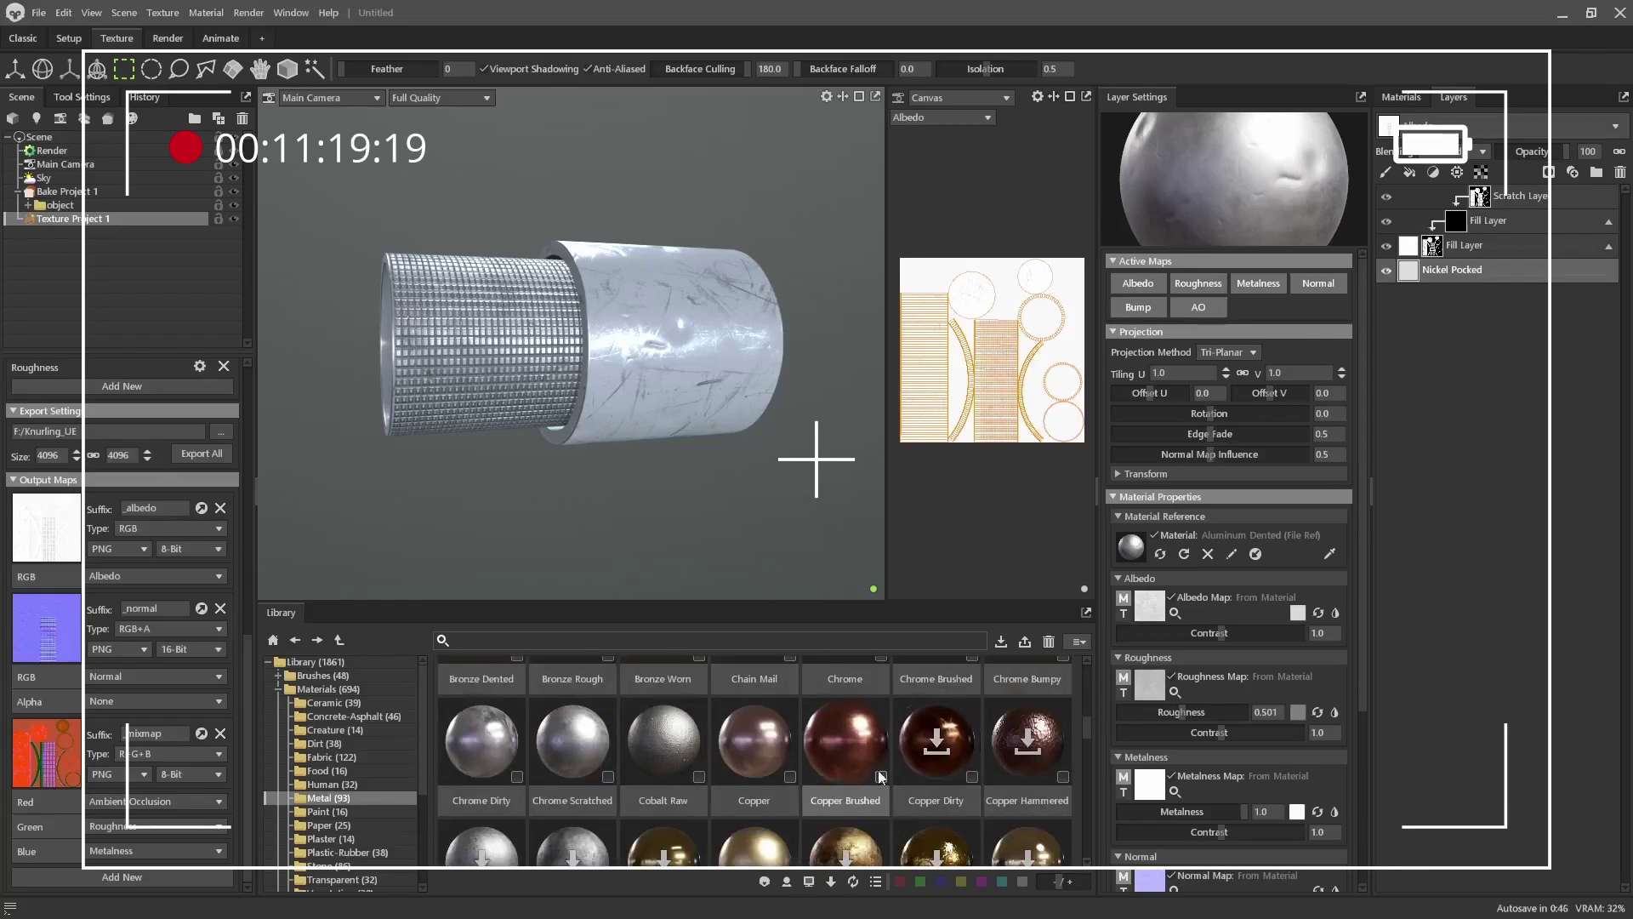
{"action": "left_click_drag", "start_coordinate": [850, 781], "coordinate": [1132, 547]}
{"action": "left_click_drag", "start_coordinate": [551, 514], "coordinate": [788, 557], "text": "alt"}
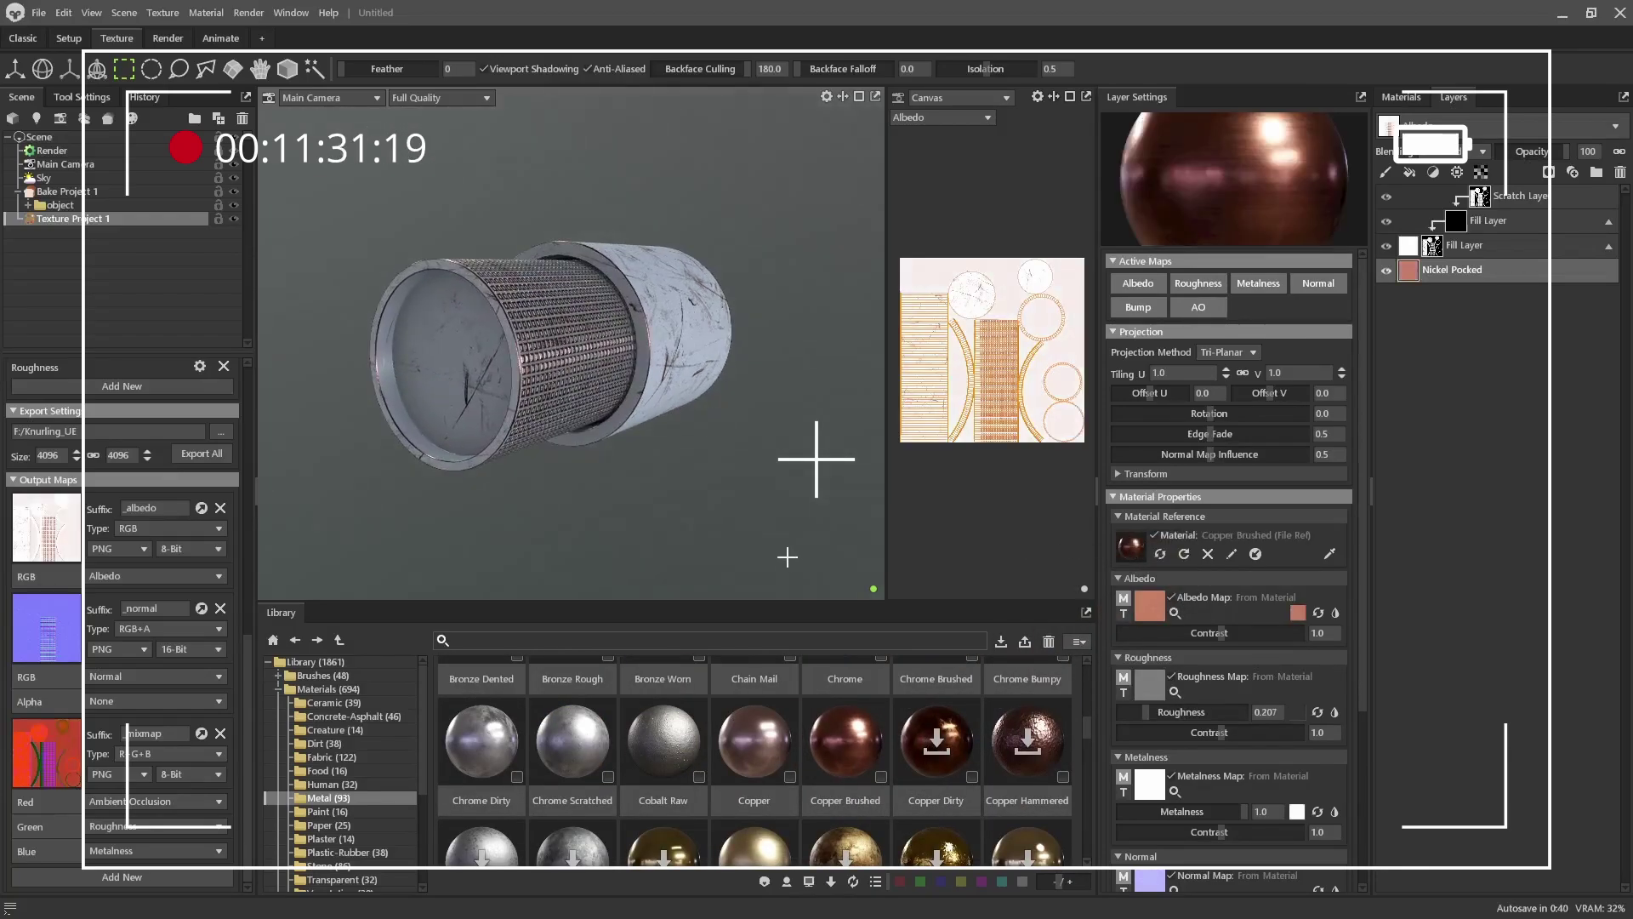
Examine the textured part from several sides in the Classic layout and in the Setup layout's four views
{"action": "left_click", "coordinate": [23, 38]}
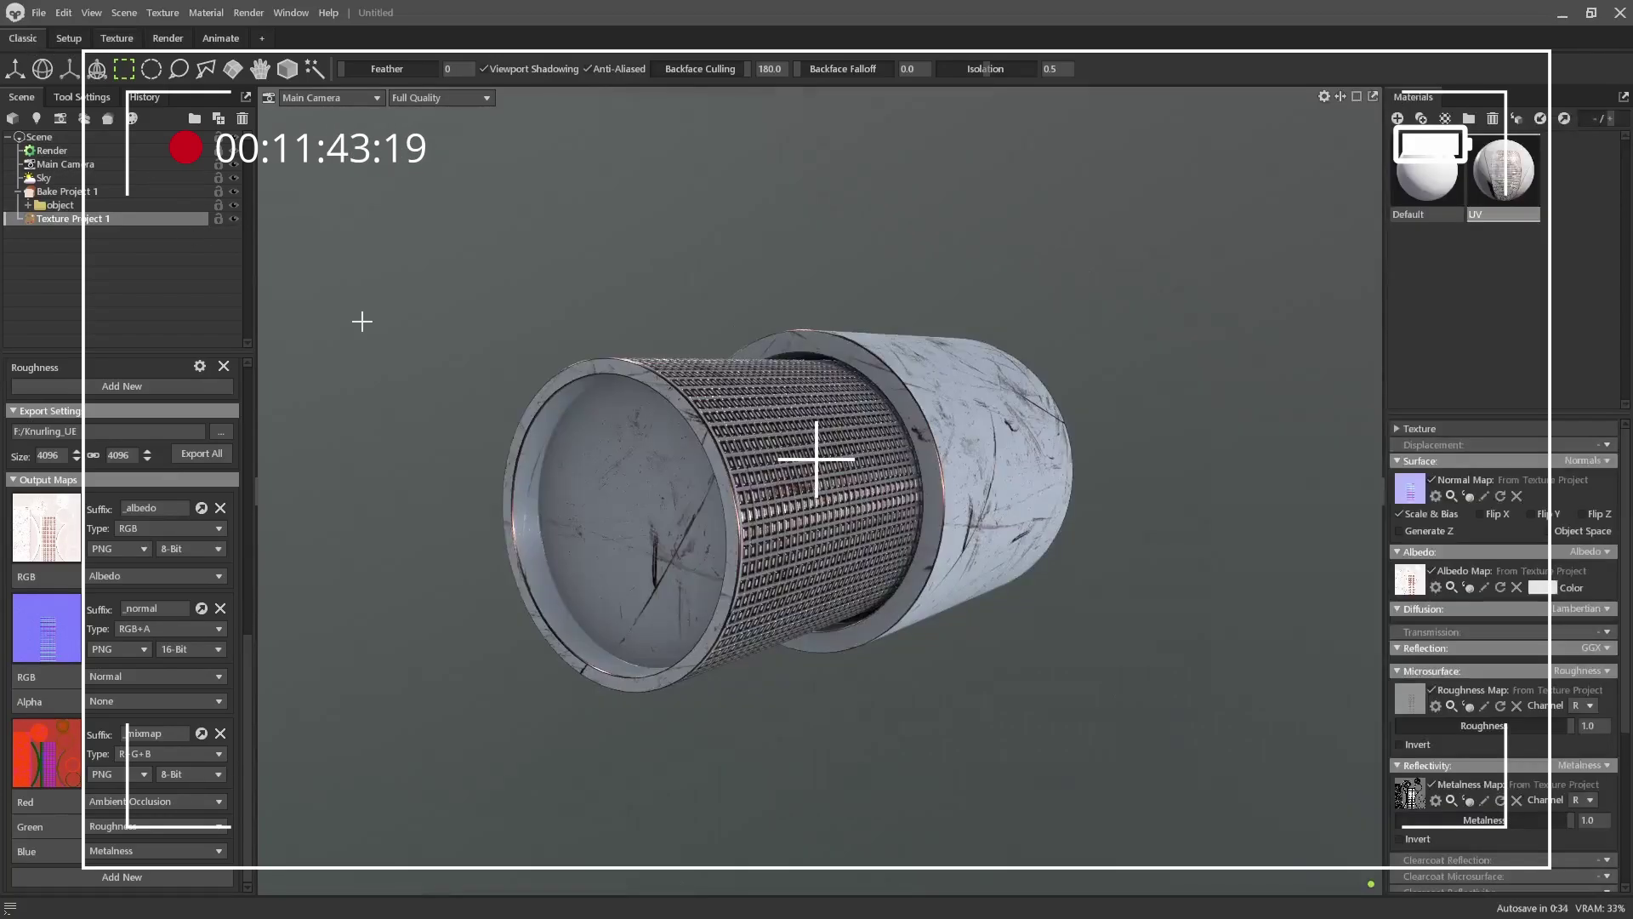
{"action": "left_click_drag", "start_coordinate": [749, 426], "coordinate": [423, 474], "text": "alt"}
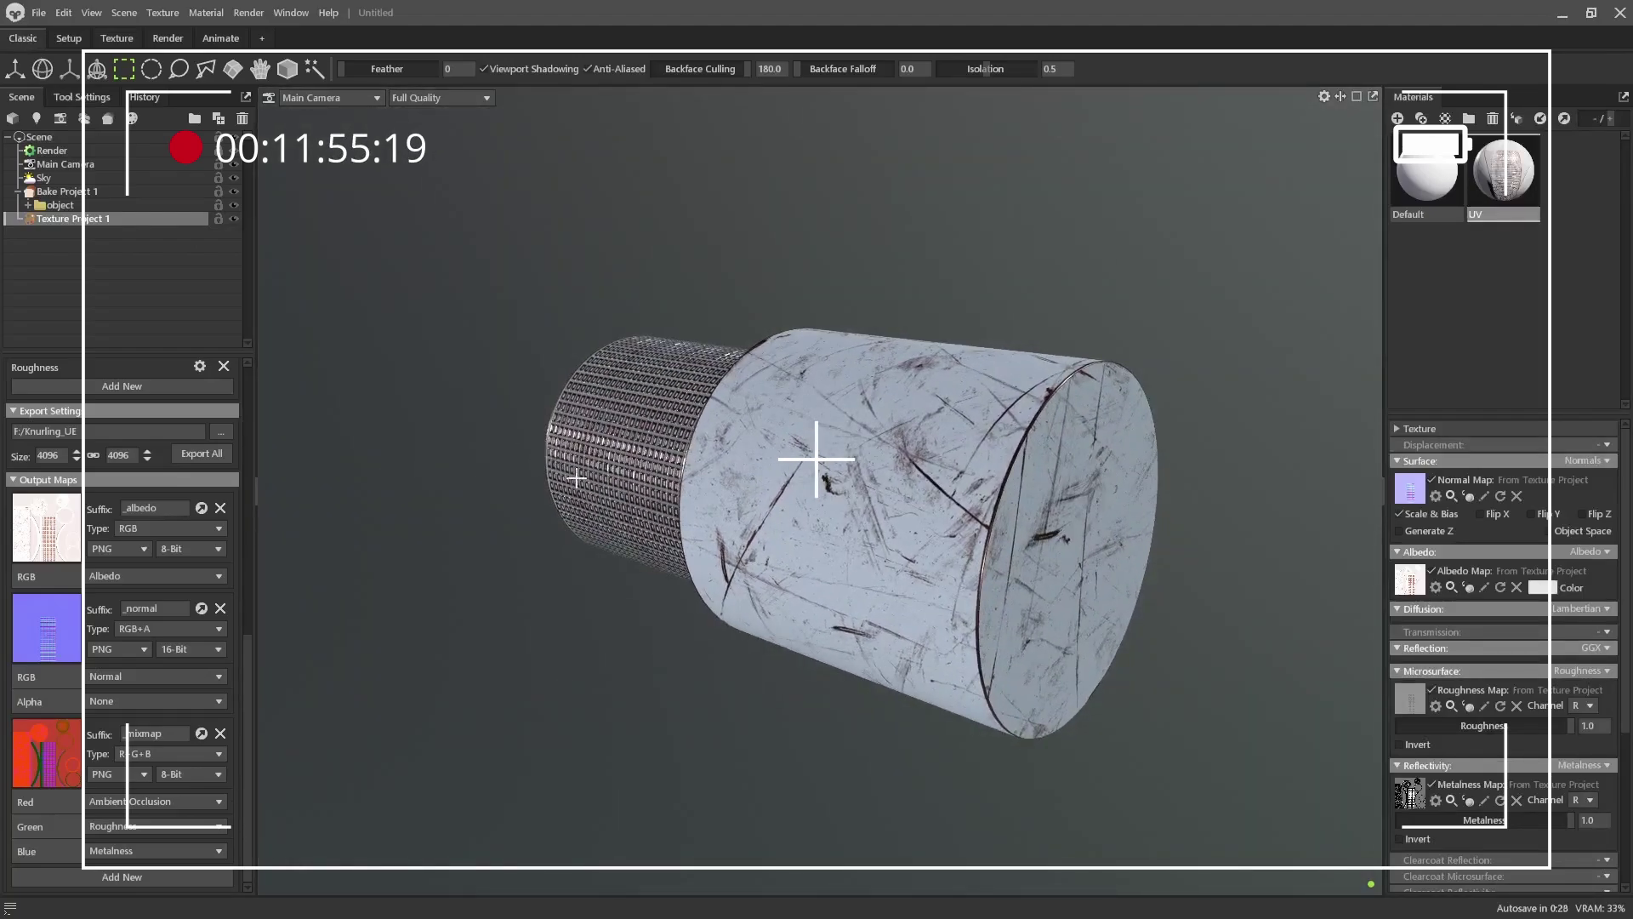
{"action": "scroll", "coordinate": [583, 470], "scroll_direction": "down", "scroll_amount": 2}
{"action": "left_click_drag", "start_coordinate": [583, 470], "coordinate": [885, 455], "text": "alt"}
{"action": "left_click", "coordinate": [68, 39]}
{"action": "mouse_move", "coordinate": [1034, 327]}
{"action": "left_mouse_down", "text": "alt"}
{"action": "mouse_move", "coordinate": [1087, 321]}
{"action": "mouse_move", "coordinate": [1028, 350]}
{"action": "left_mouse_up", "text": "alt"}
{"action": "scroll", "coordinate": [1074, 389], "scroll_direction": "up", "scroll_amount": 4}
{"action": "scroll", "coordinate": [1076, 351], "scroll_direction": "up", "scroll_amount": 2}
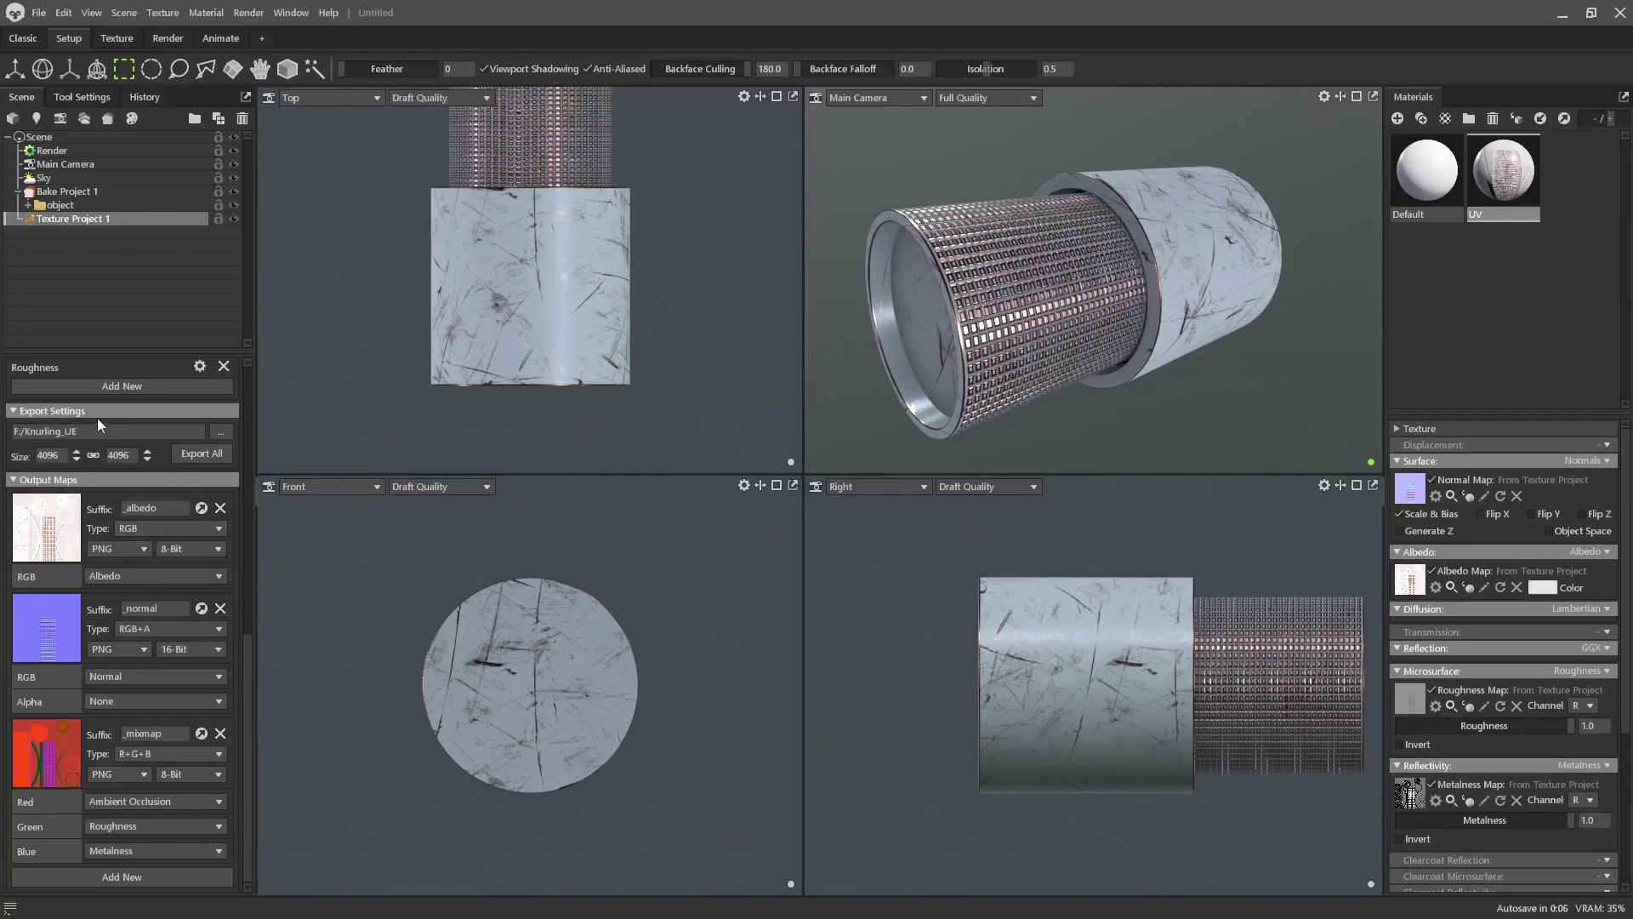
Set the texture project's export size to 1024 × 1024 and export all output maps
{"action": "left_click", "coordinate": [75, 460]}
{"action": "left_click", "coordinate": [76, 460]}
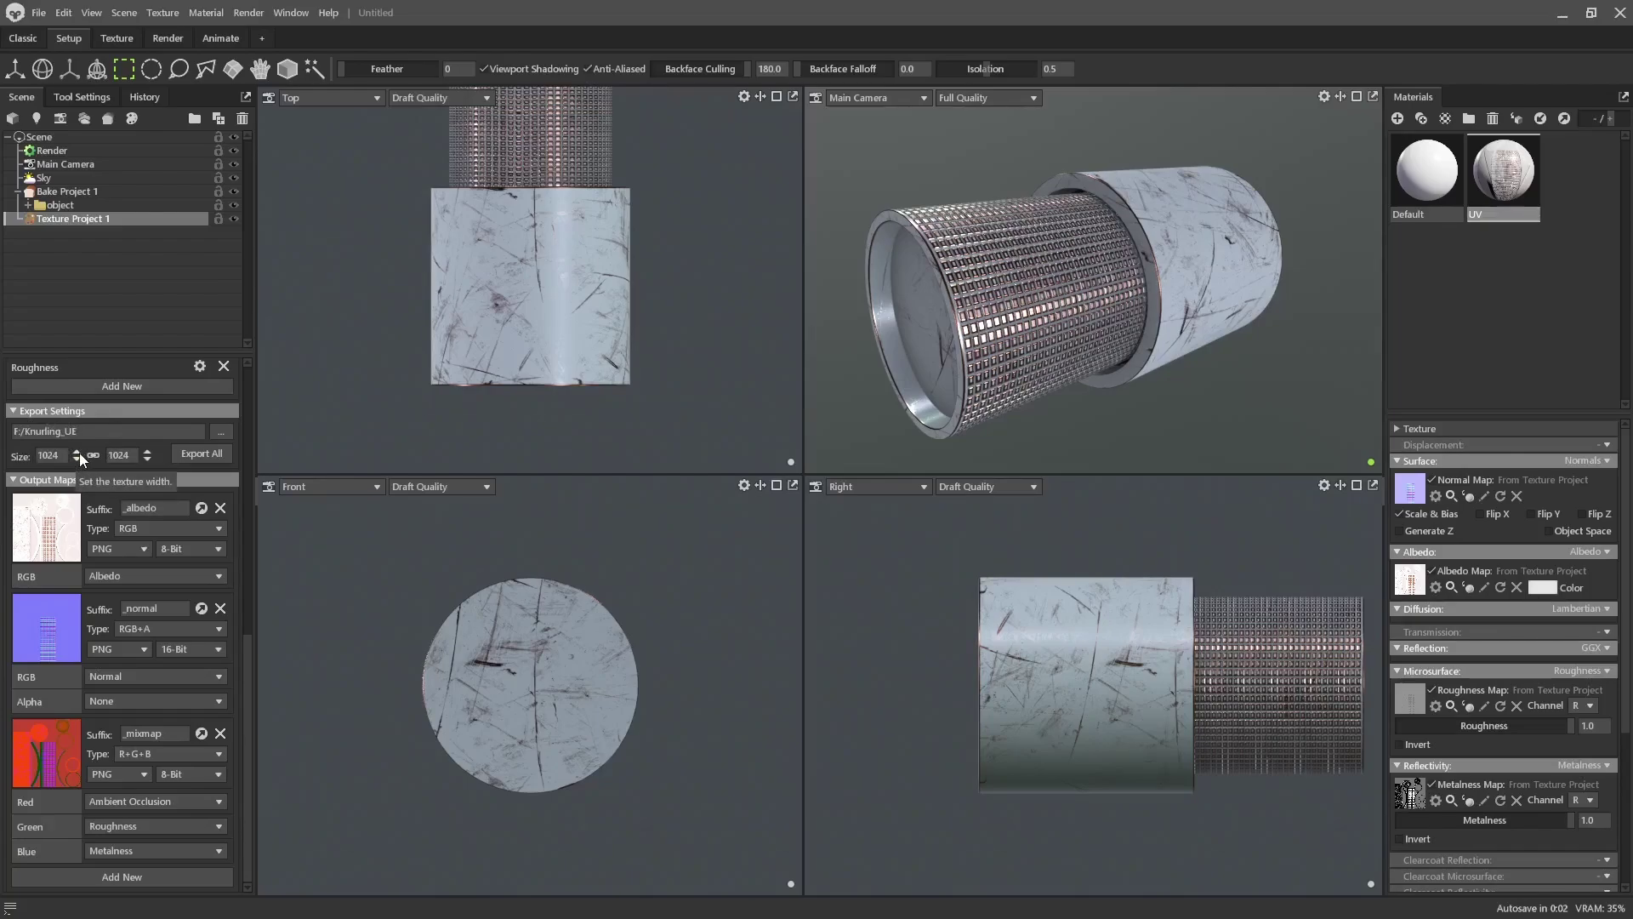
{"action": "left_click", "coordinate": [75, 450]}
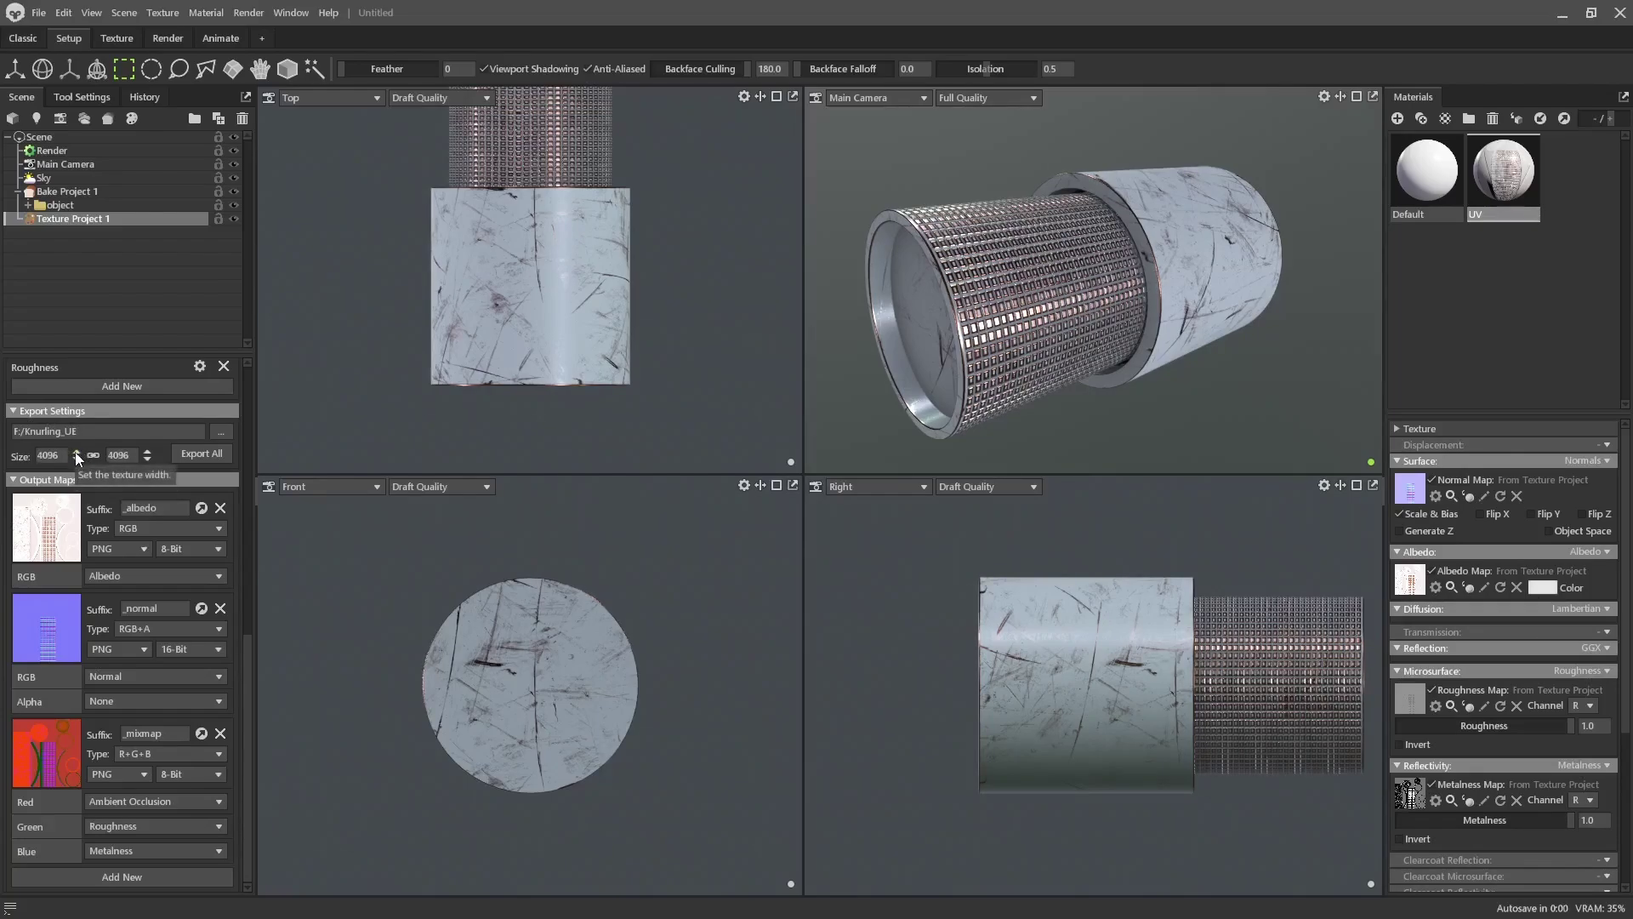
{"action": "left_click", "coordinate": [207, 452]}
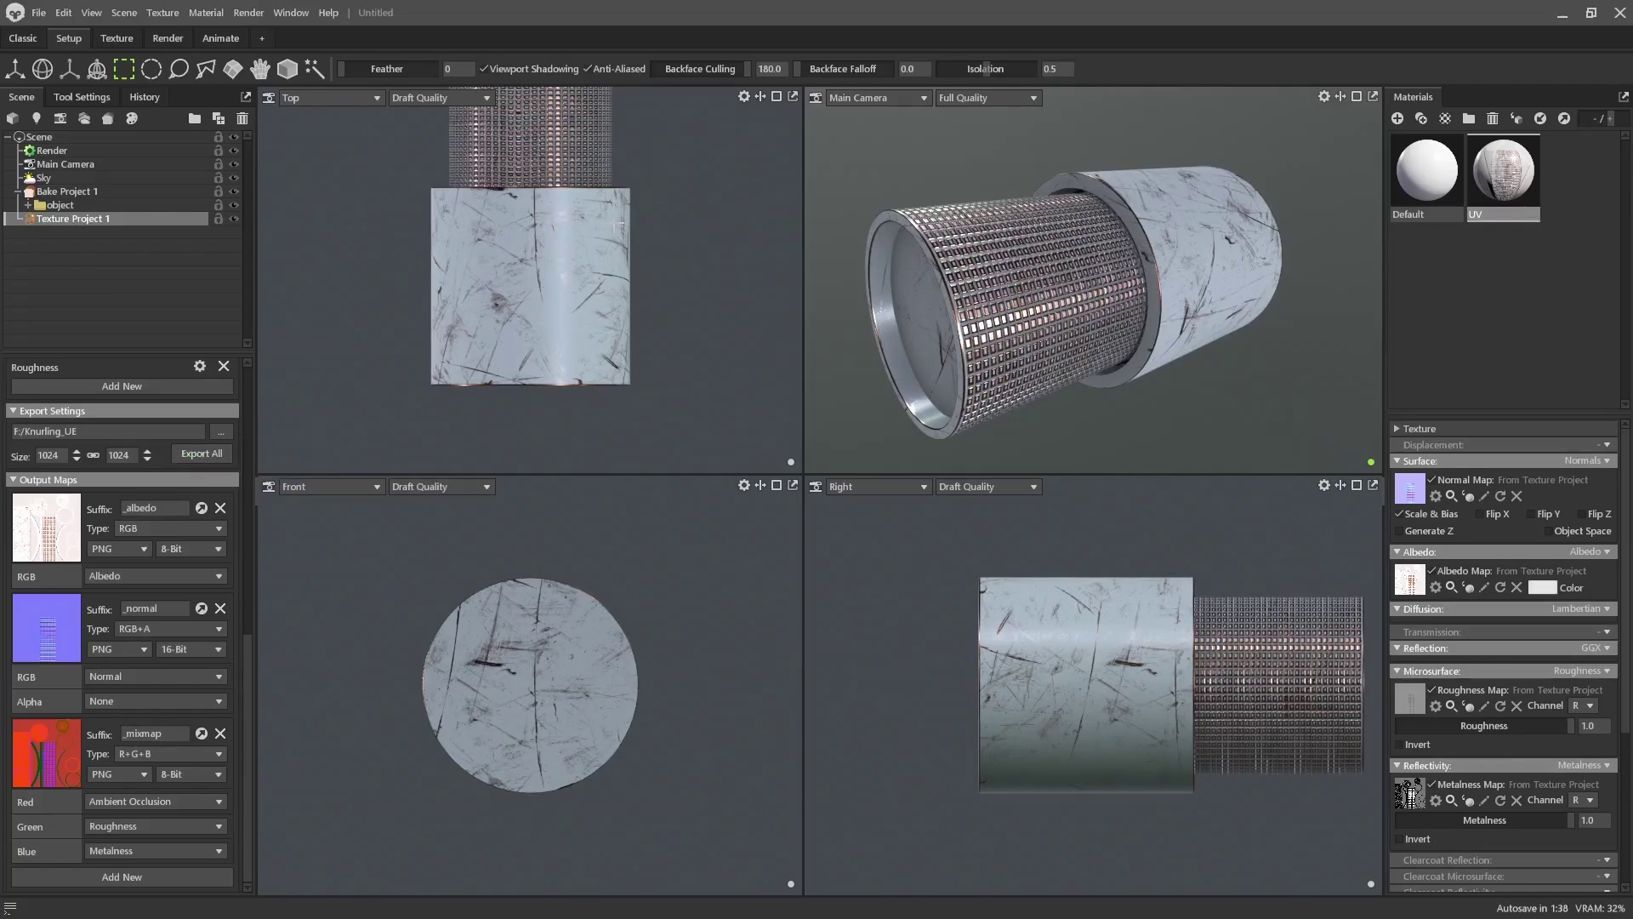
Delete the High group from the bake project's object group
{"action": "left_click", "coordinate": [28, 205]}
{"action": "left_click", "coordinate": [68, 219]}
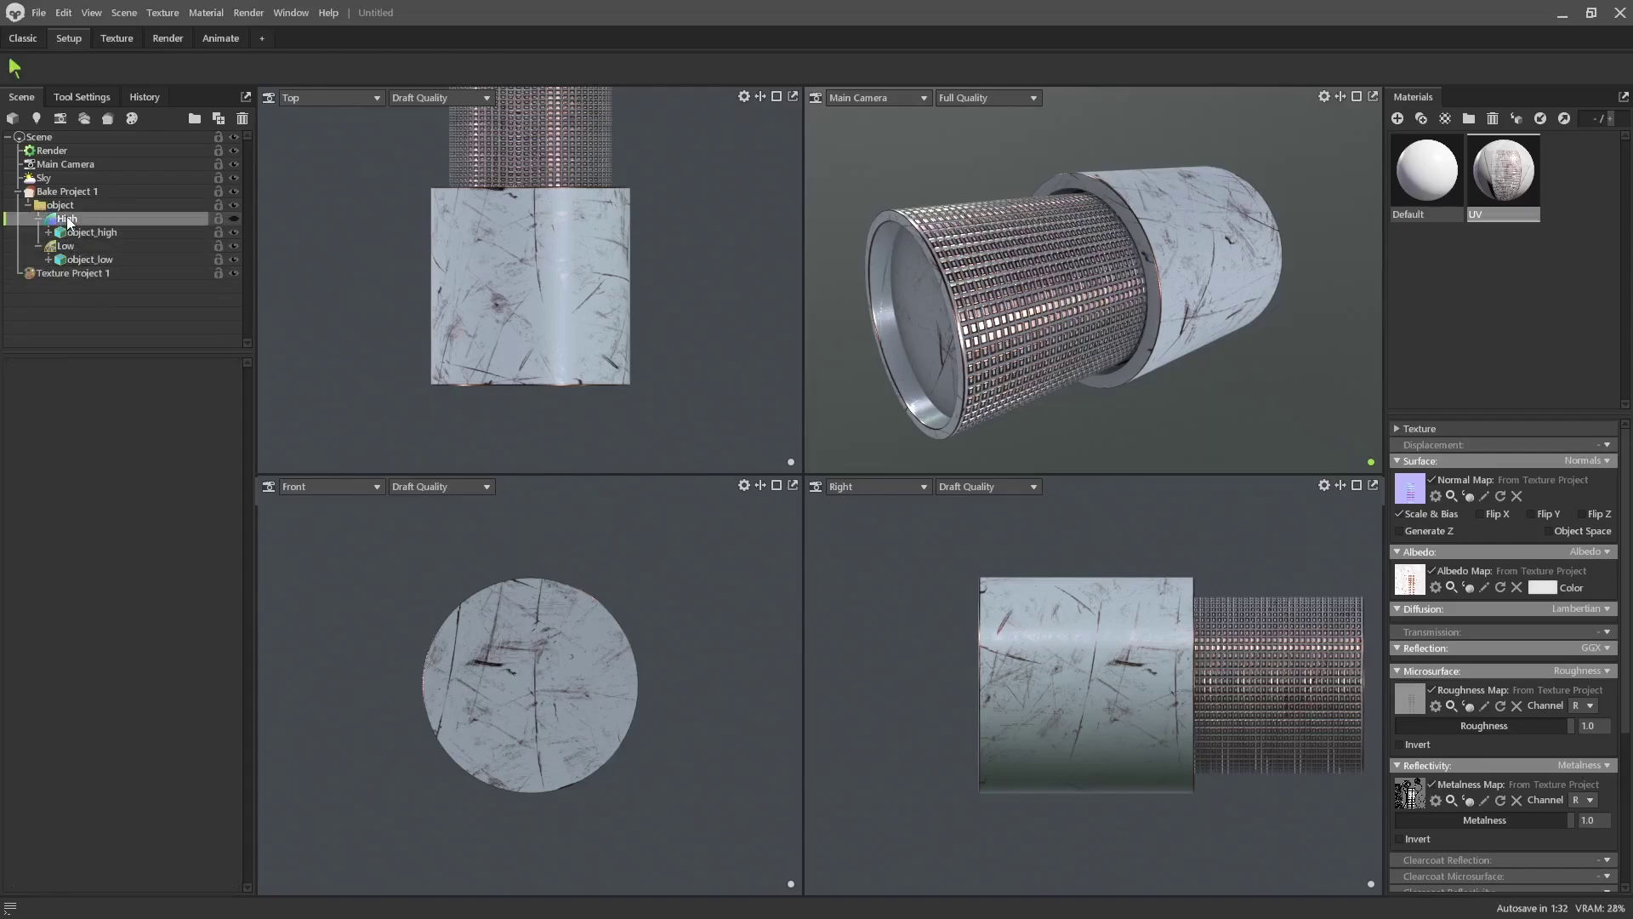
{"action": "right_click", "coordinate": [68, 223]}
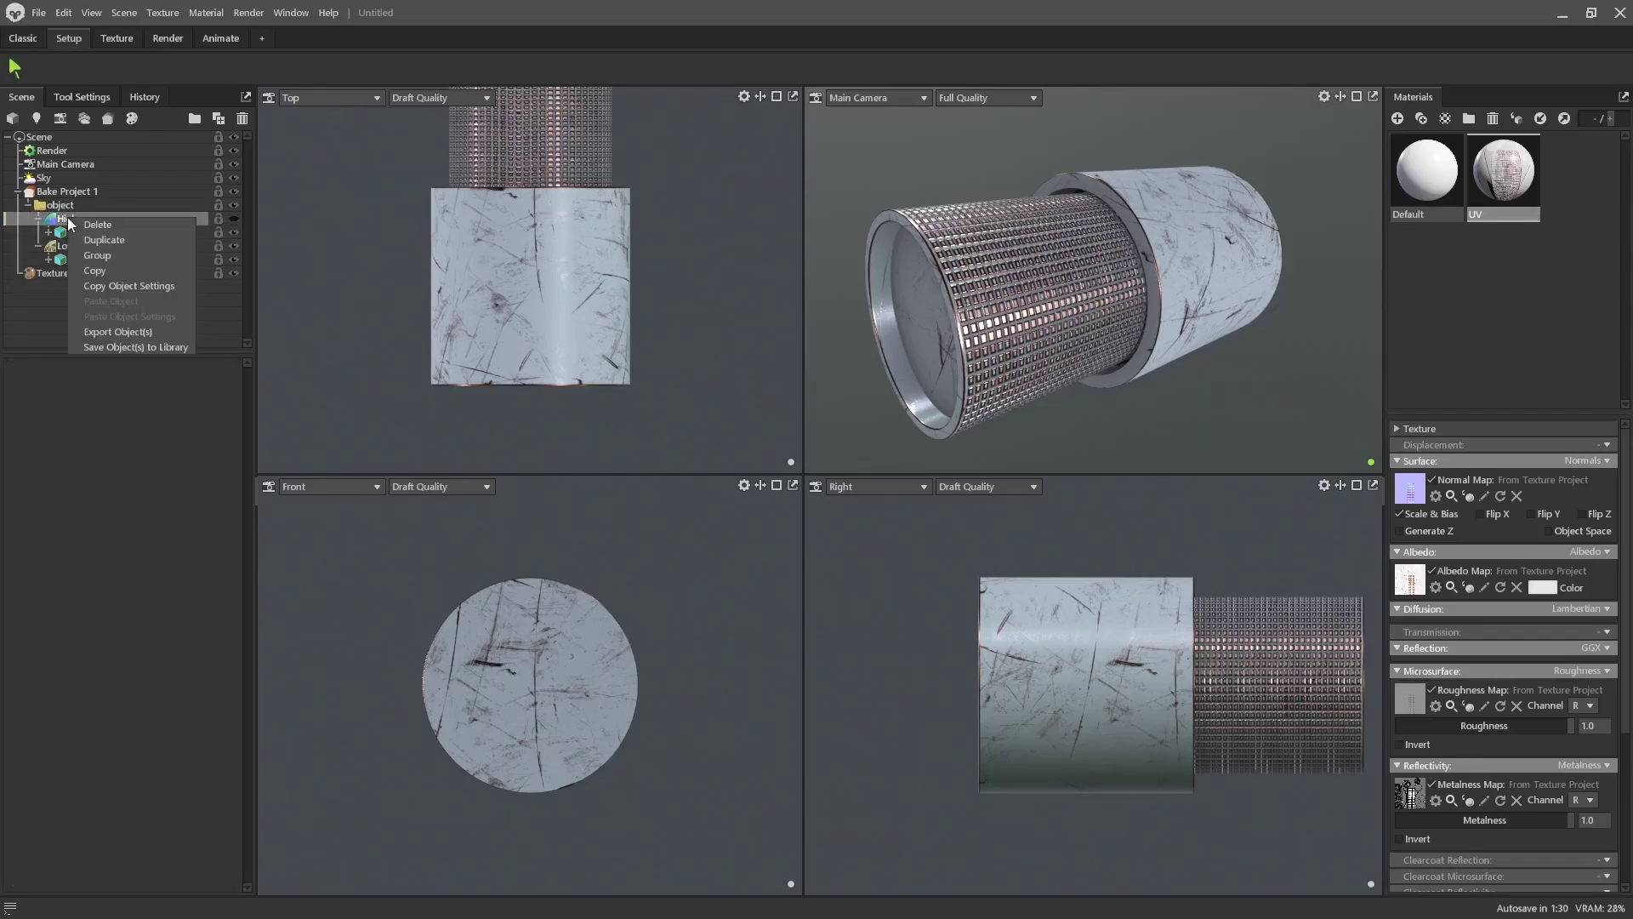
{"action": "left_click", "coordinate": [101, 233]}
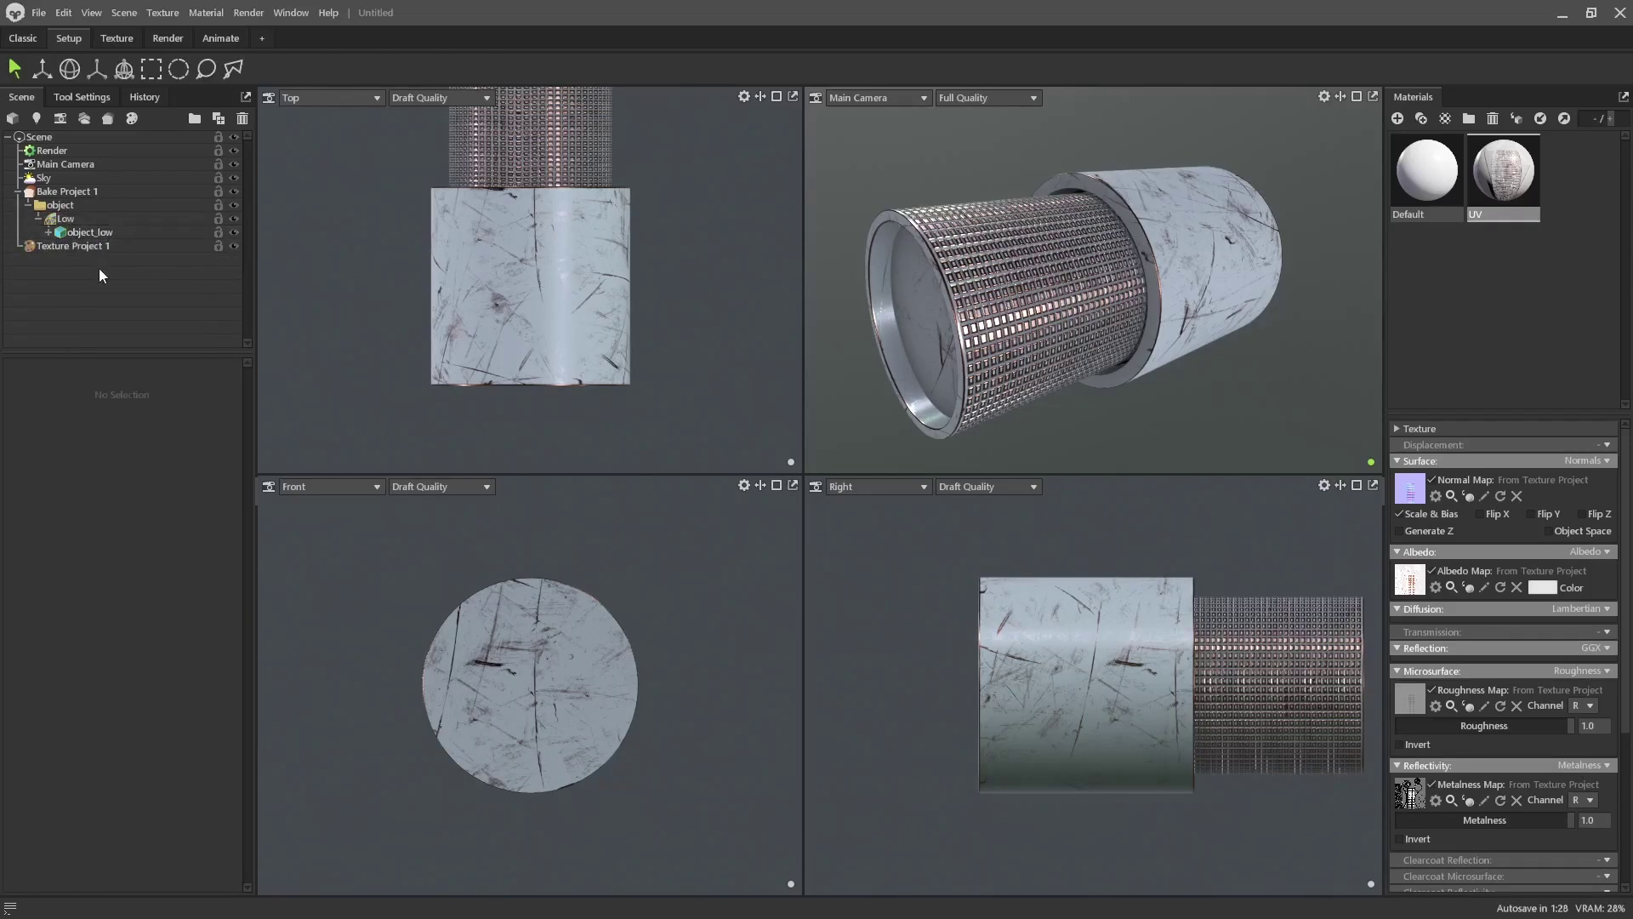
Export the scene as FBX to F:/Knurling_UE.fbx with lights excluded
{"action": "left_click", "coordinate": [60, 207]}
{"action": "left_click", "coordinate": [39, 12]}
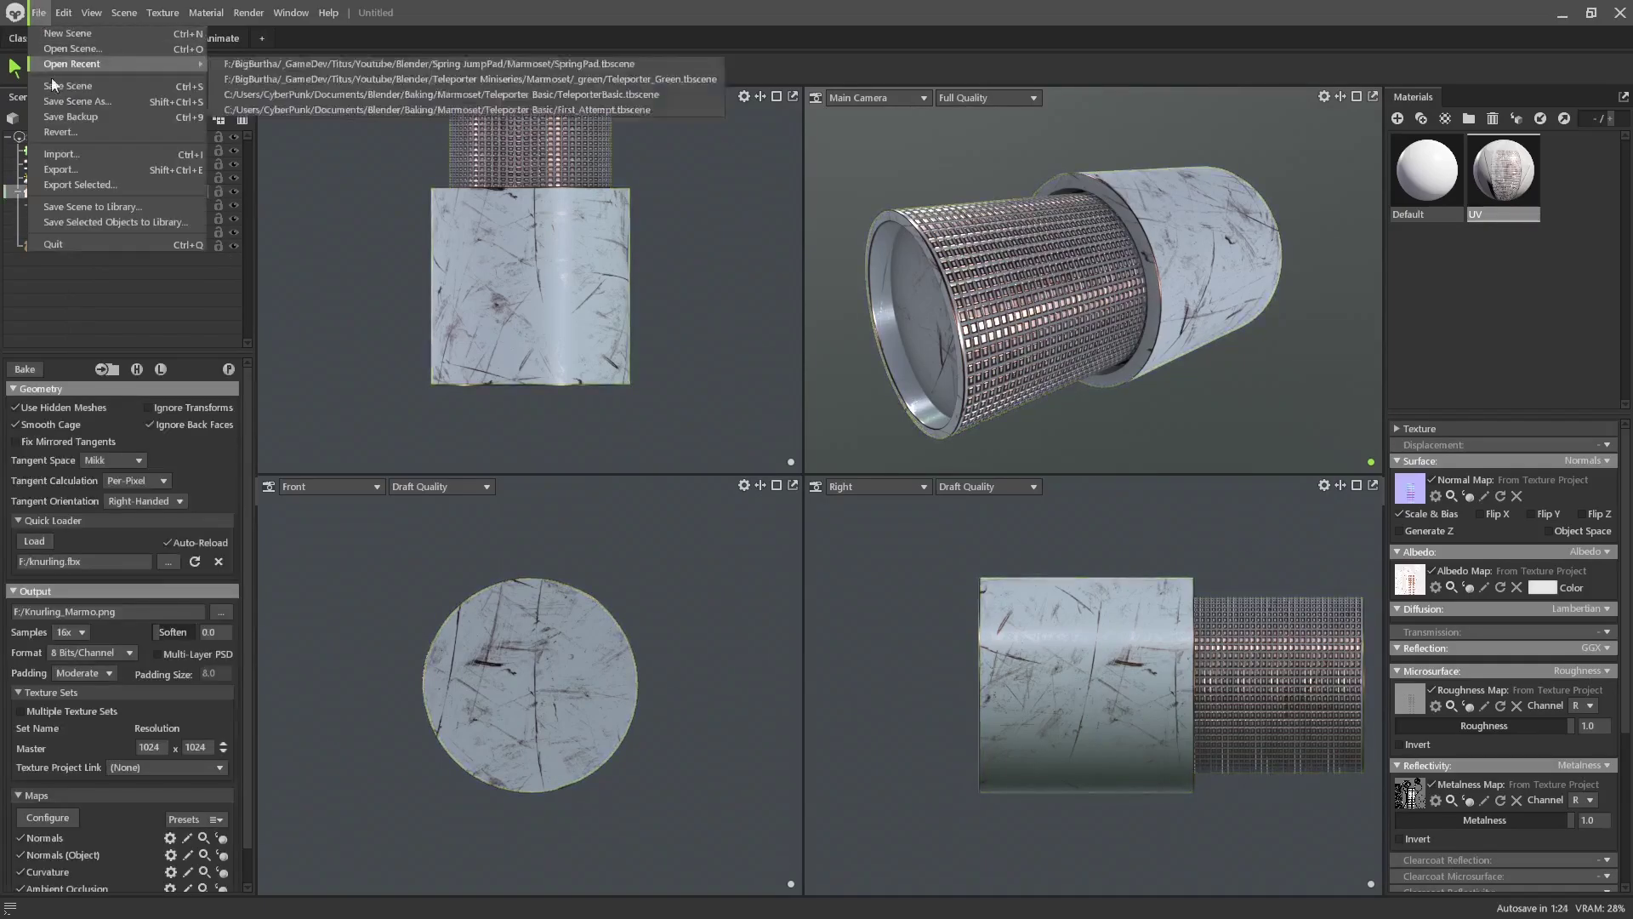
{"action": "left_click", "coordinate": [68, 170]}
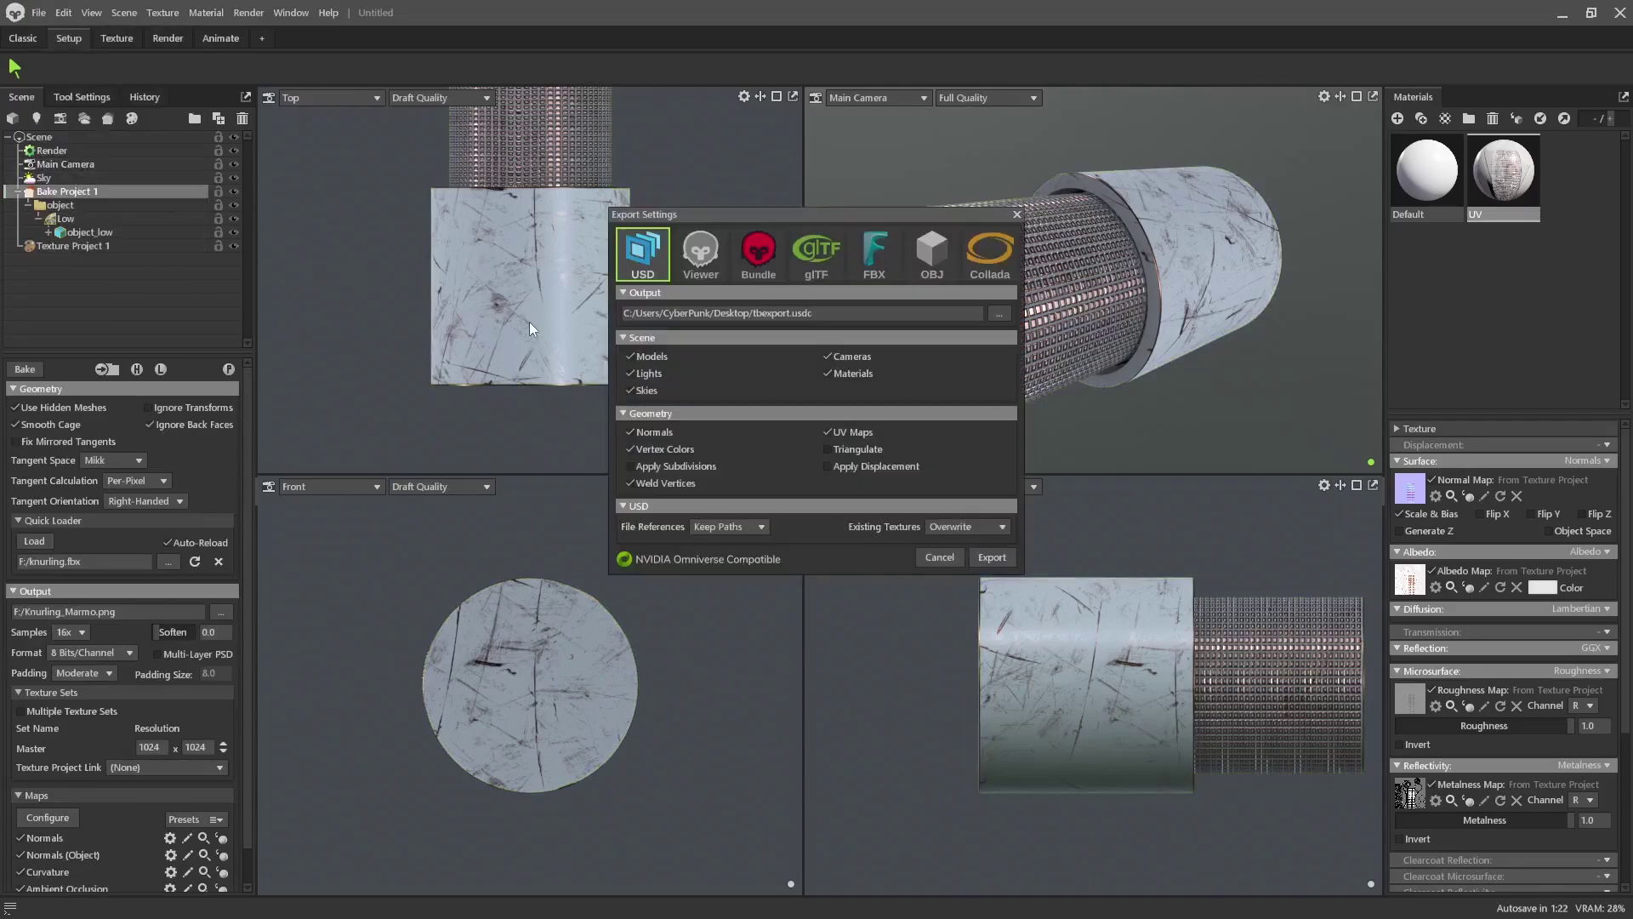
{"action": "left_click", "coordinate": [860, 271]}
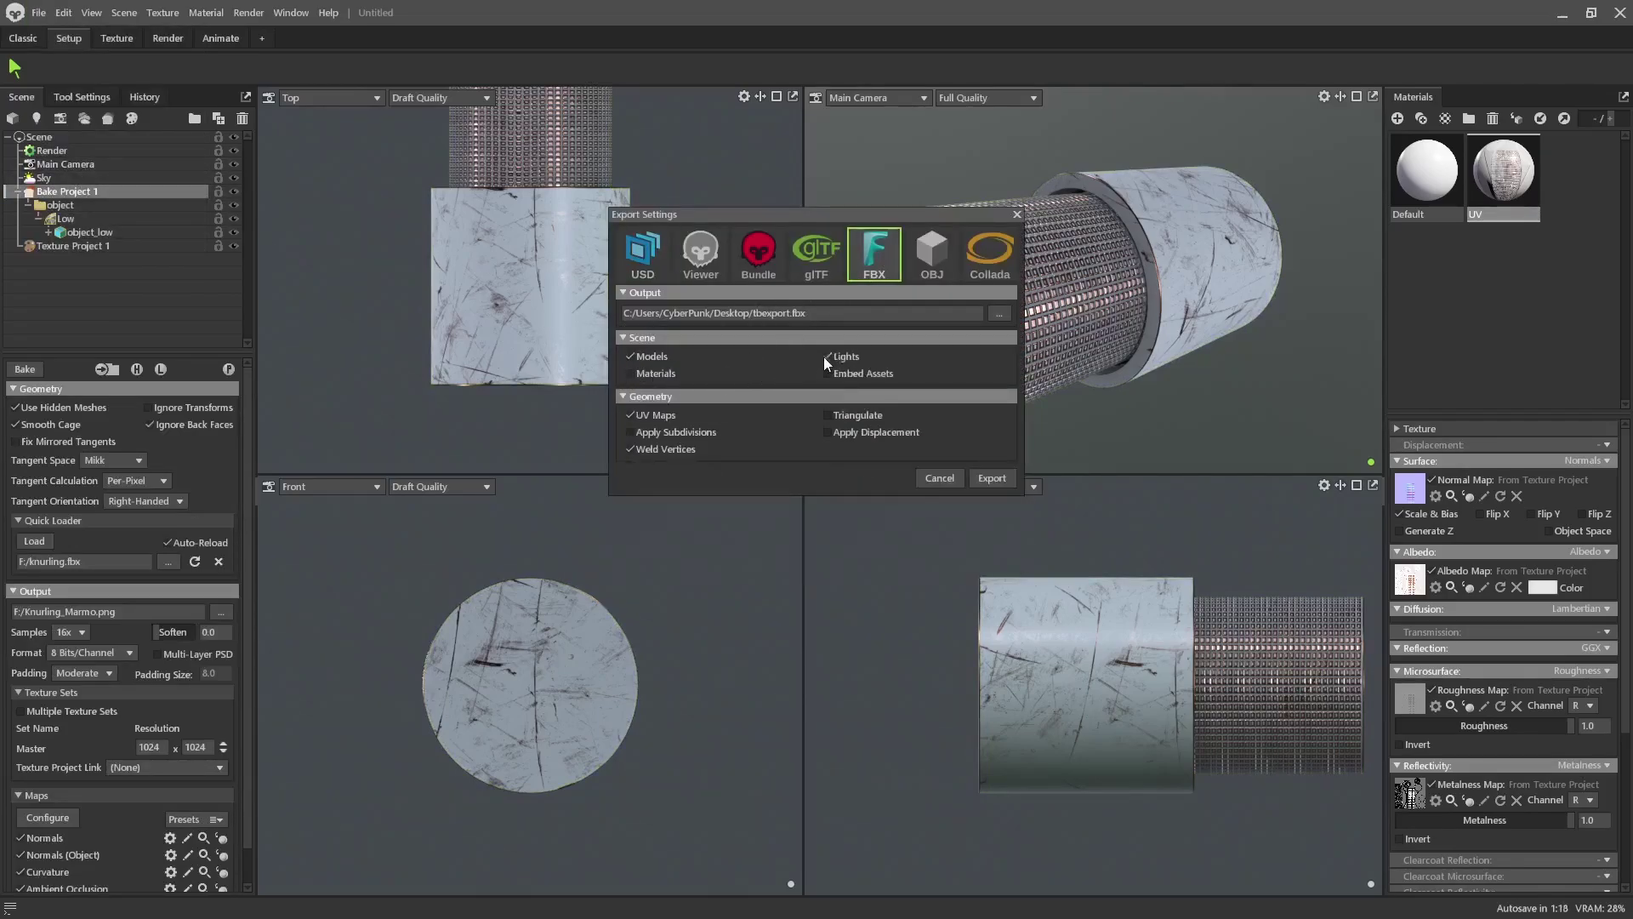
{"action": "left_click", "coordinate": [999, 313]}
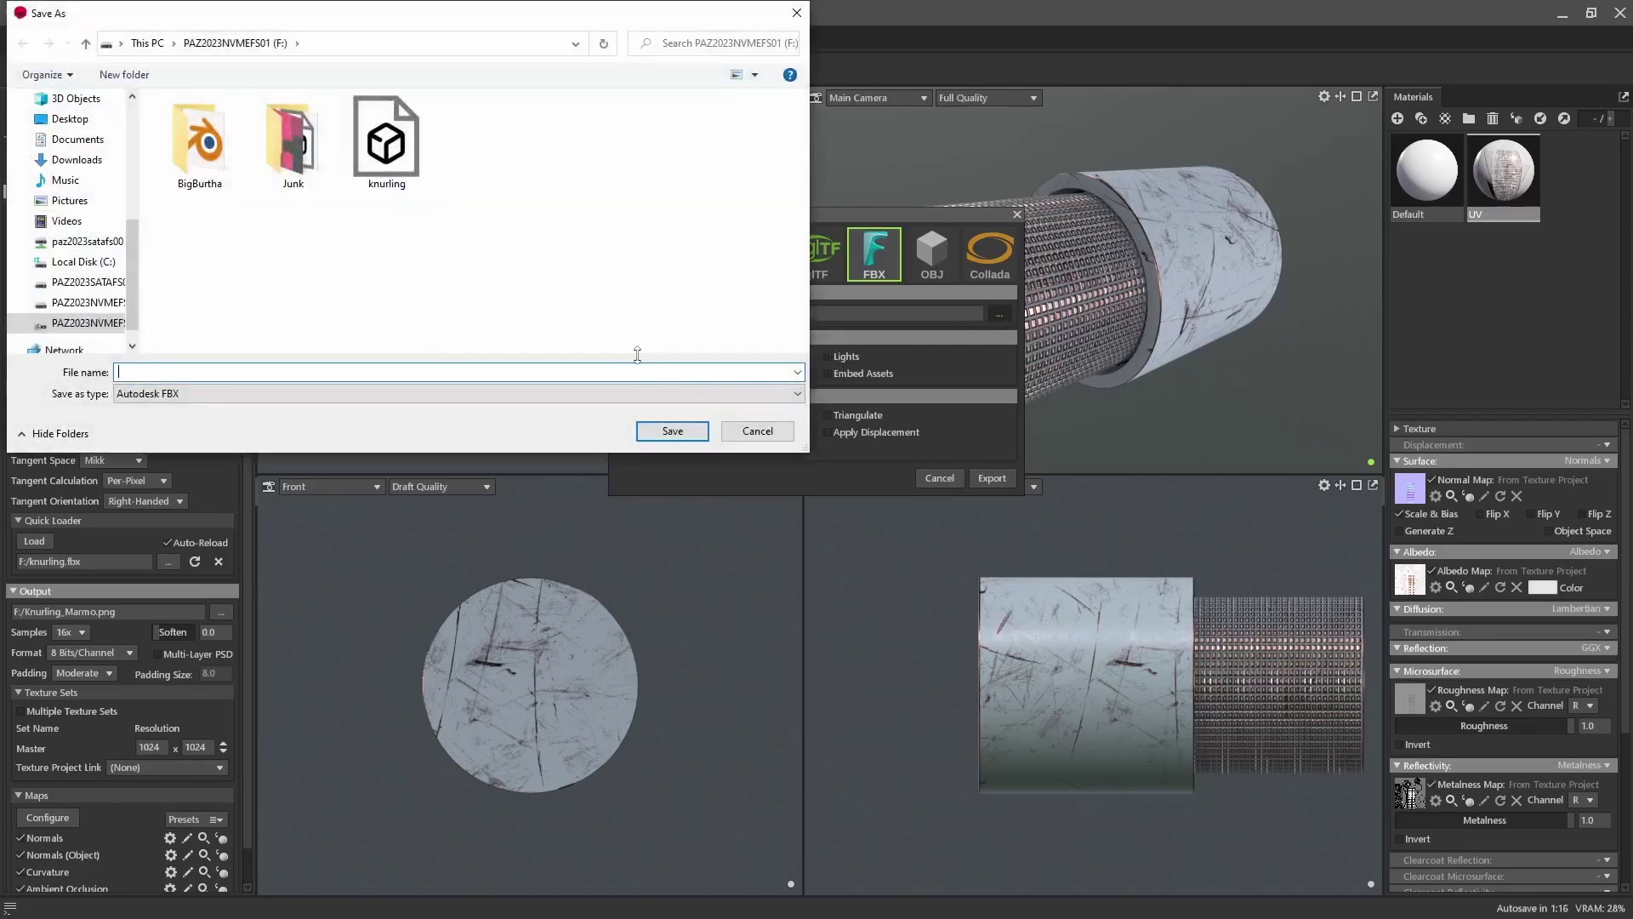
{"action": "type", "text": "Knurling_"}
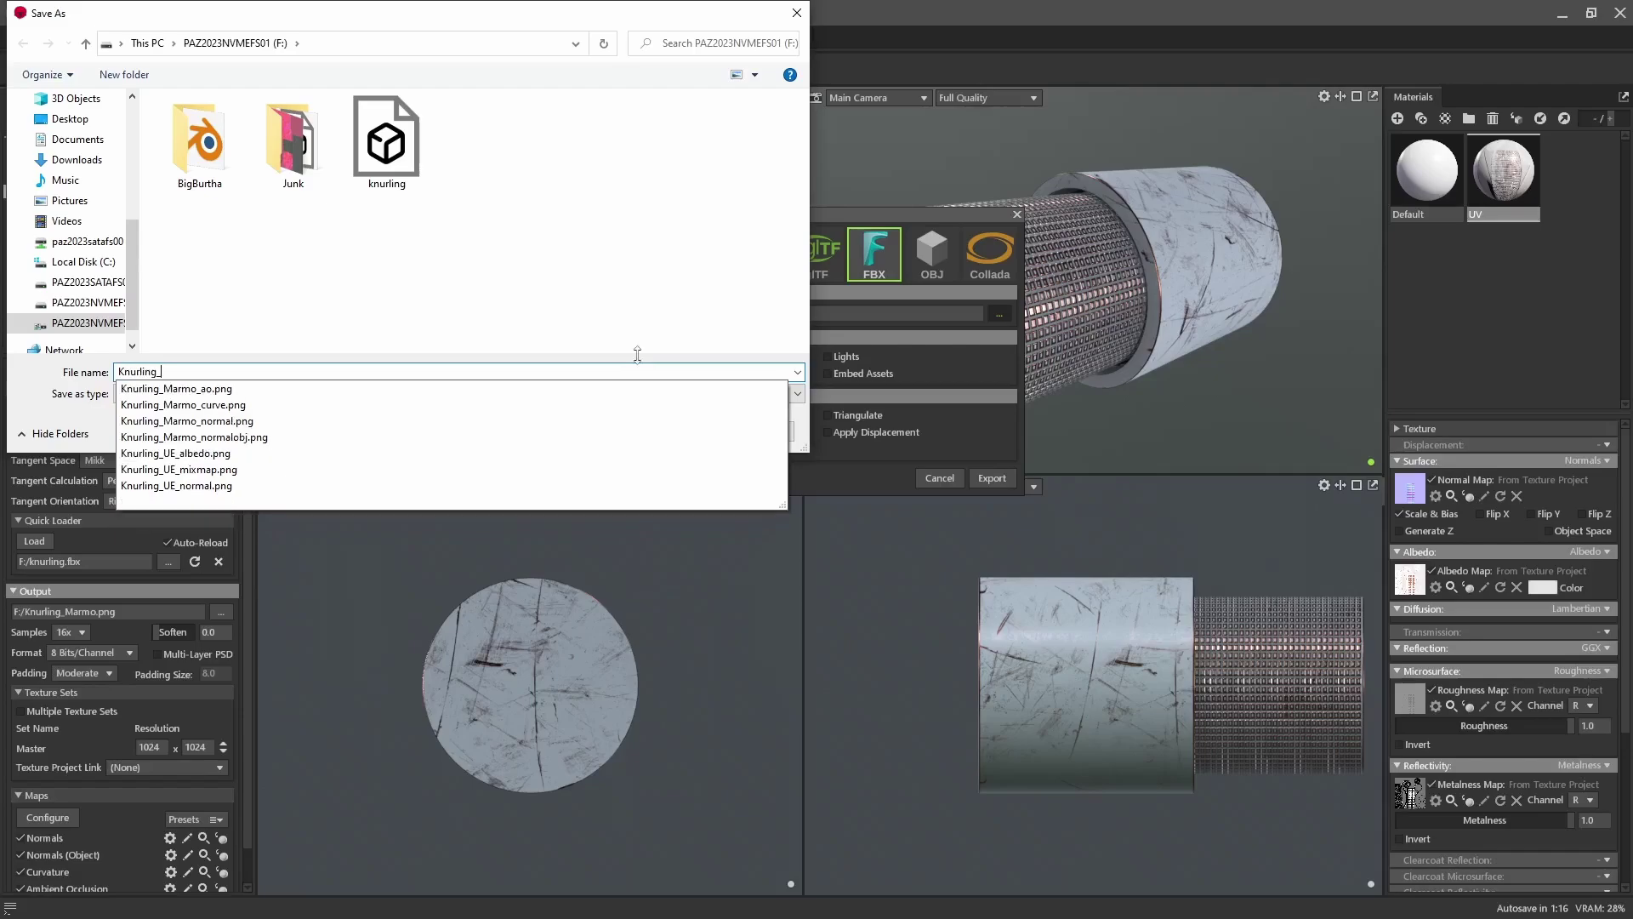
{"action": "type", "text": "UE"}
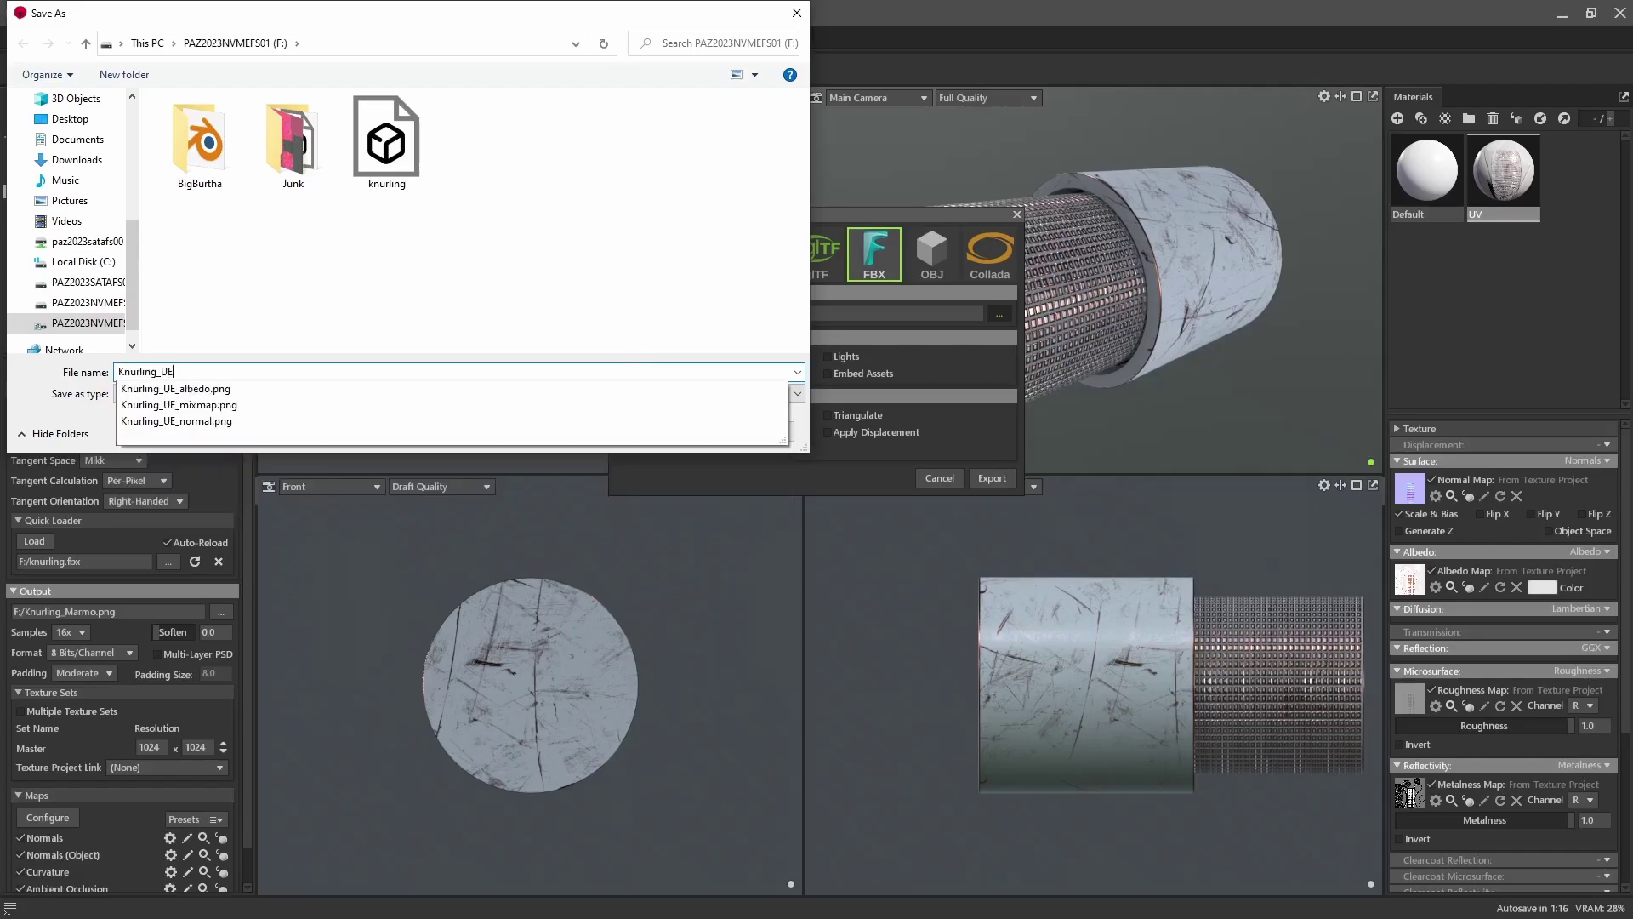
{"action": "left_click", "coordinate": [672, 432]}
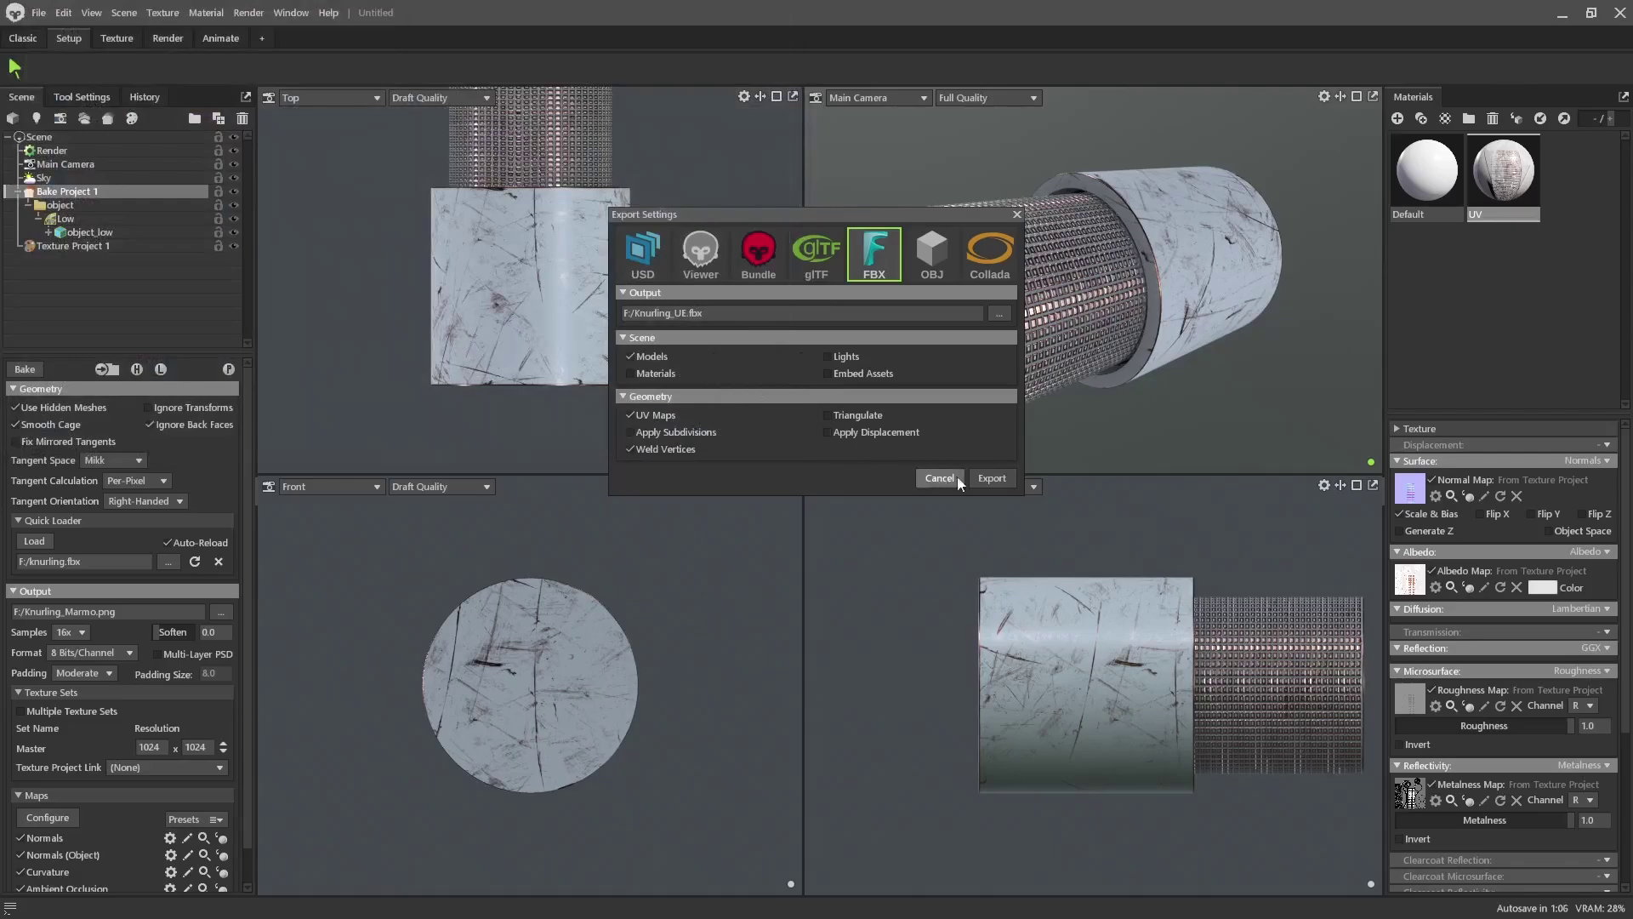
{"action": "left_click", "coordinate": [992, 478]}
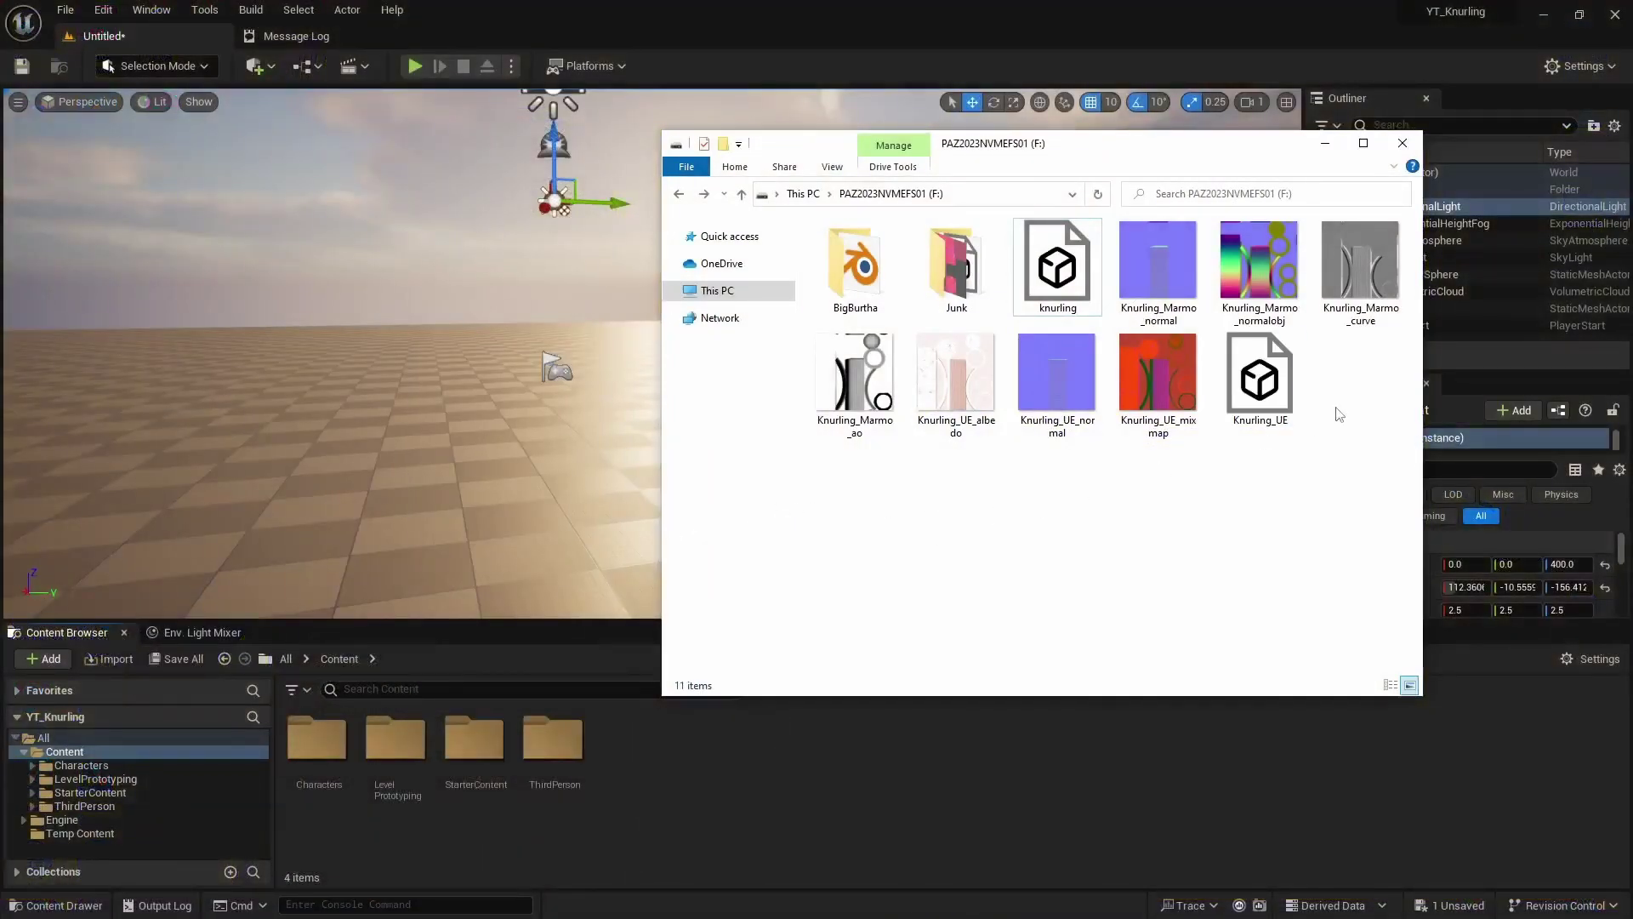
Import the Knurling_UE FBX from the F: drive into the Content folder of the Unreal Engine project with the default import options
{"action": "left_click", "coordinate": [1284, 396]}
{"action": "left_click_drag", "start_coordinate": [1265, 399], "coordinate": [825, 672]}
{"action": "left_click_drag", "start_coordinate": [1002, 162], "coordinate": [1227, 228]}
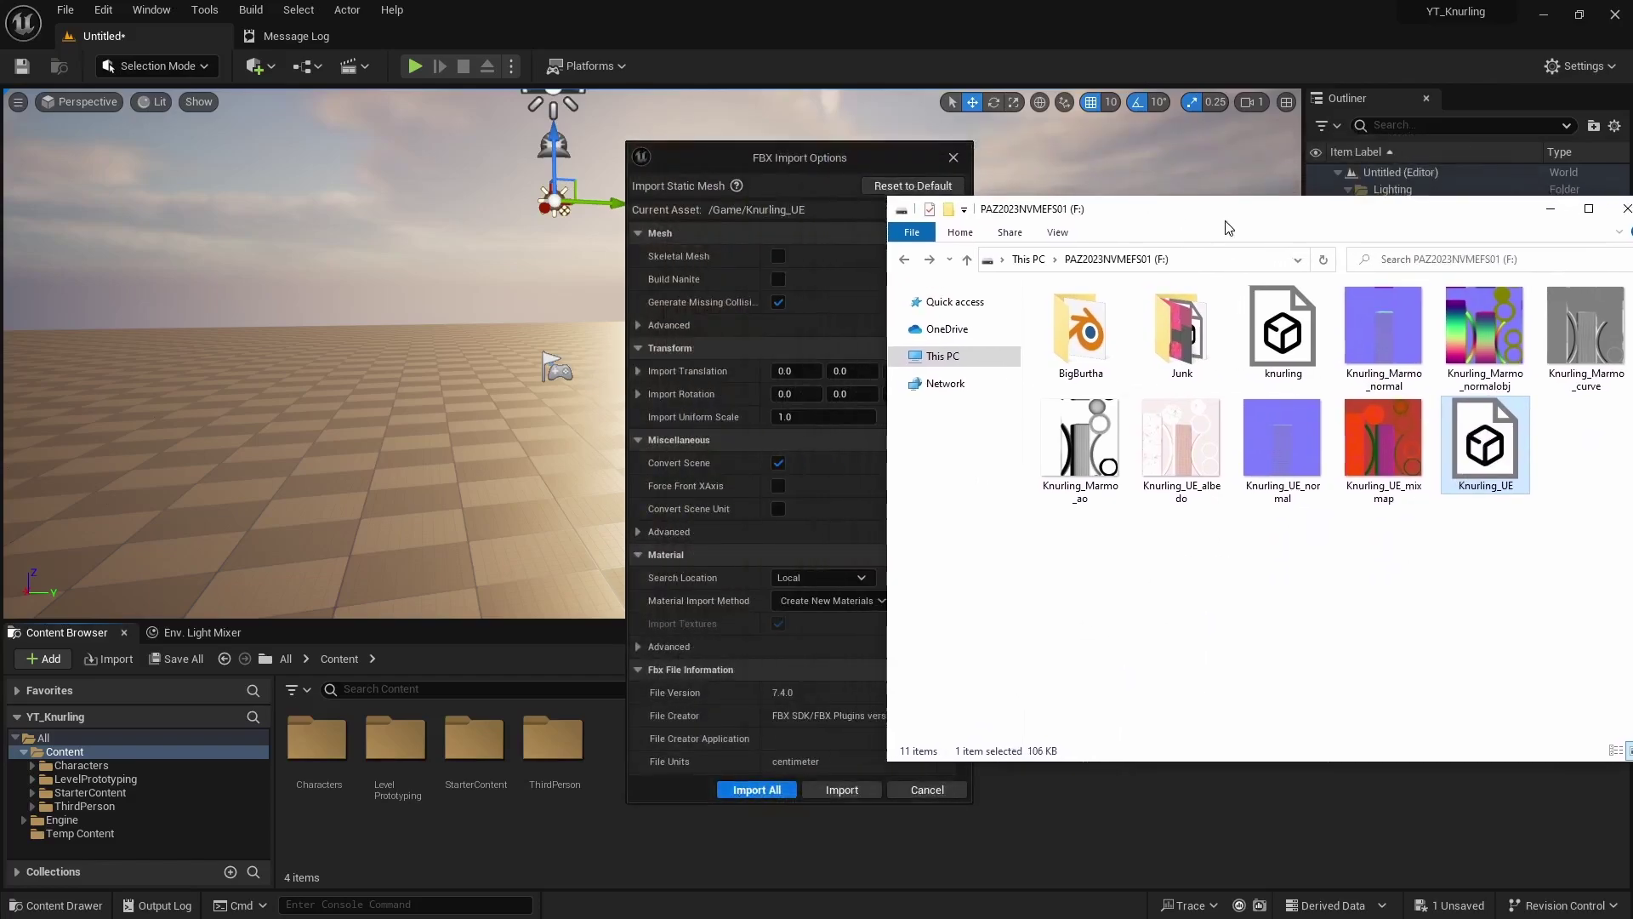
{"action": "left_click", "coordinate": [749, 791]}
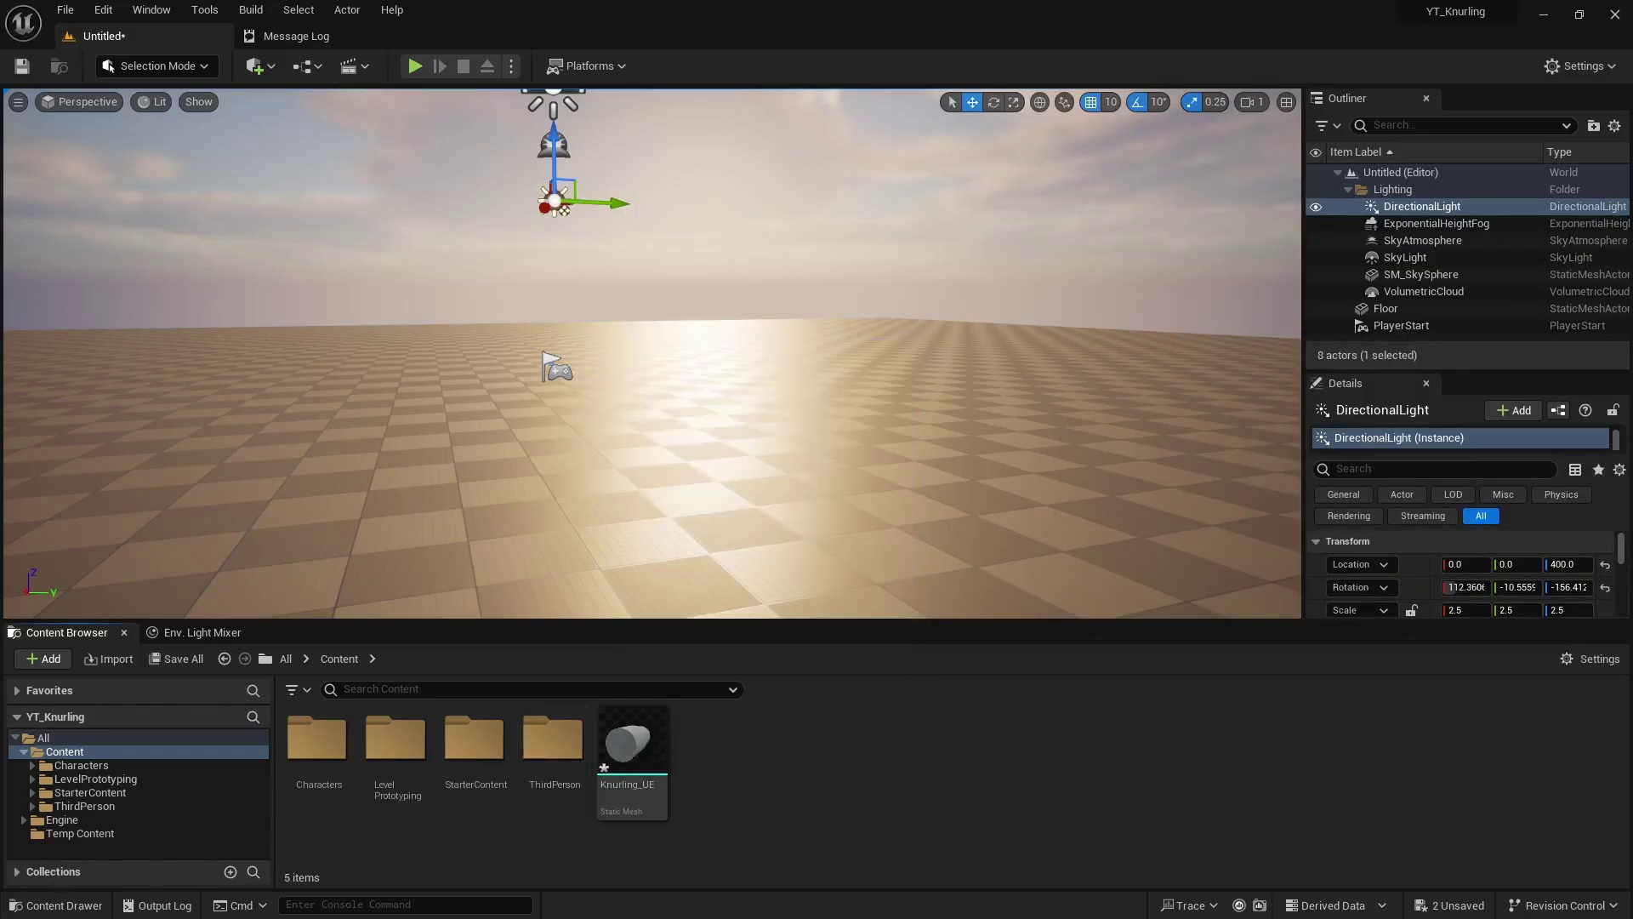
{"action": "key", "text": "alt+Tab"}
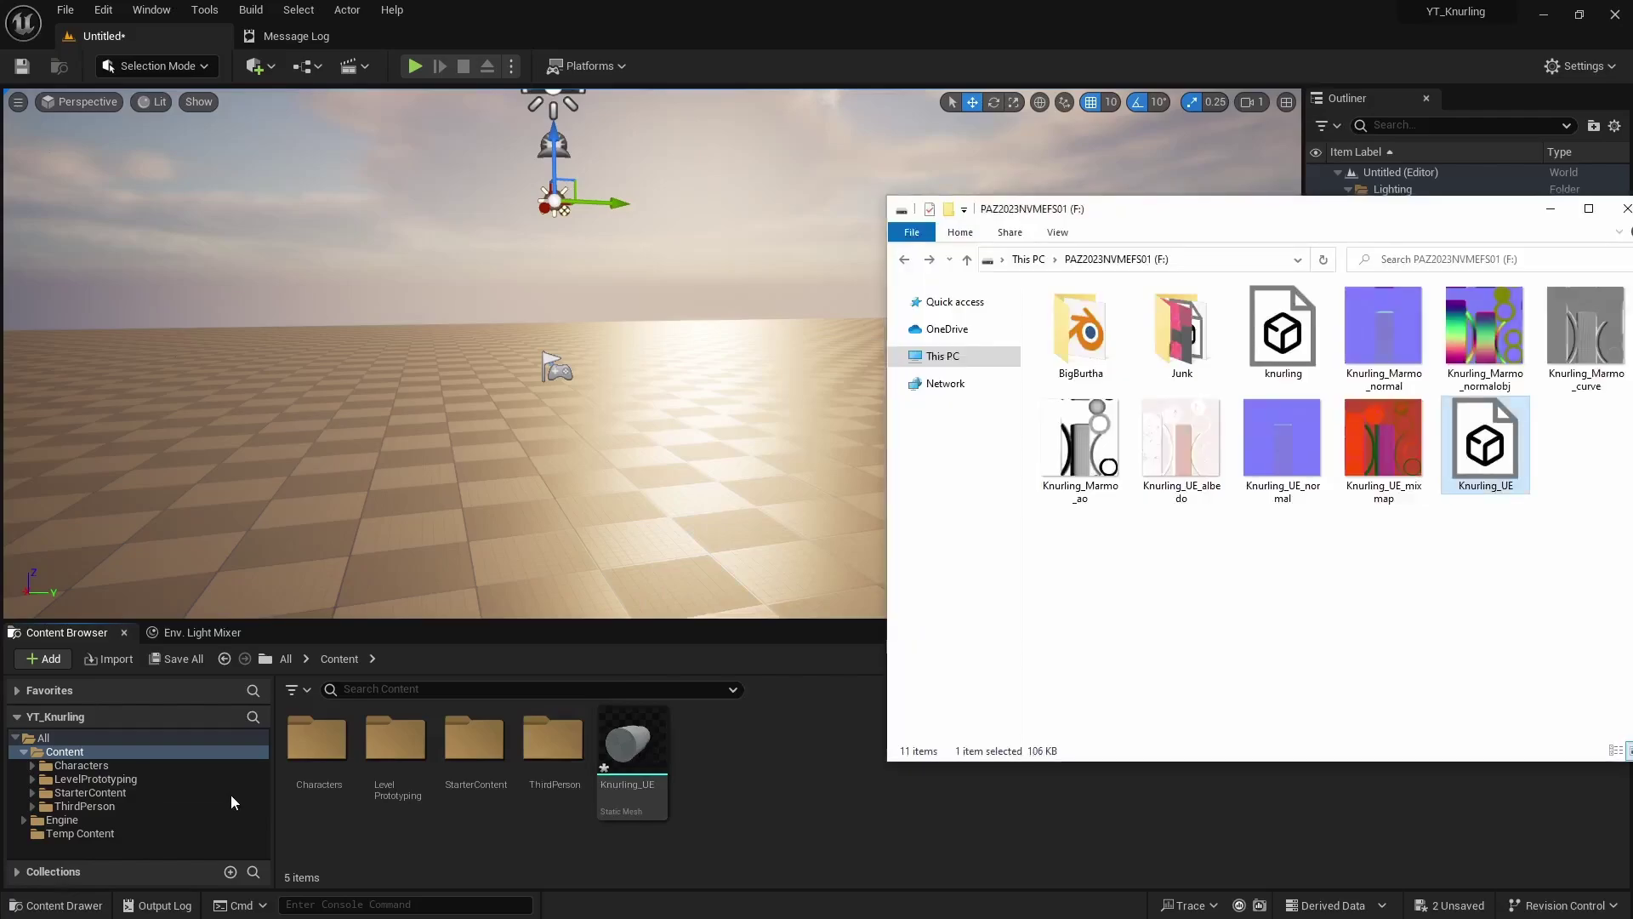
Import the Knurling_UE albedo, normal and mixmap textures from the F: drive into the project's Content folder
{"action": "left_click", "coordinate": [1191, 460]}
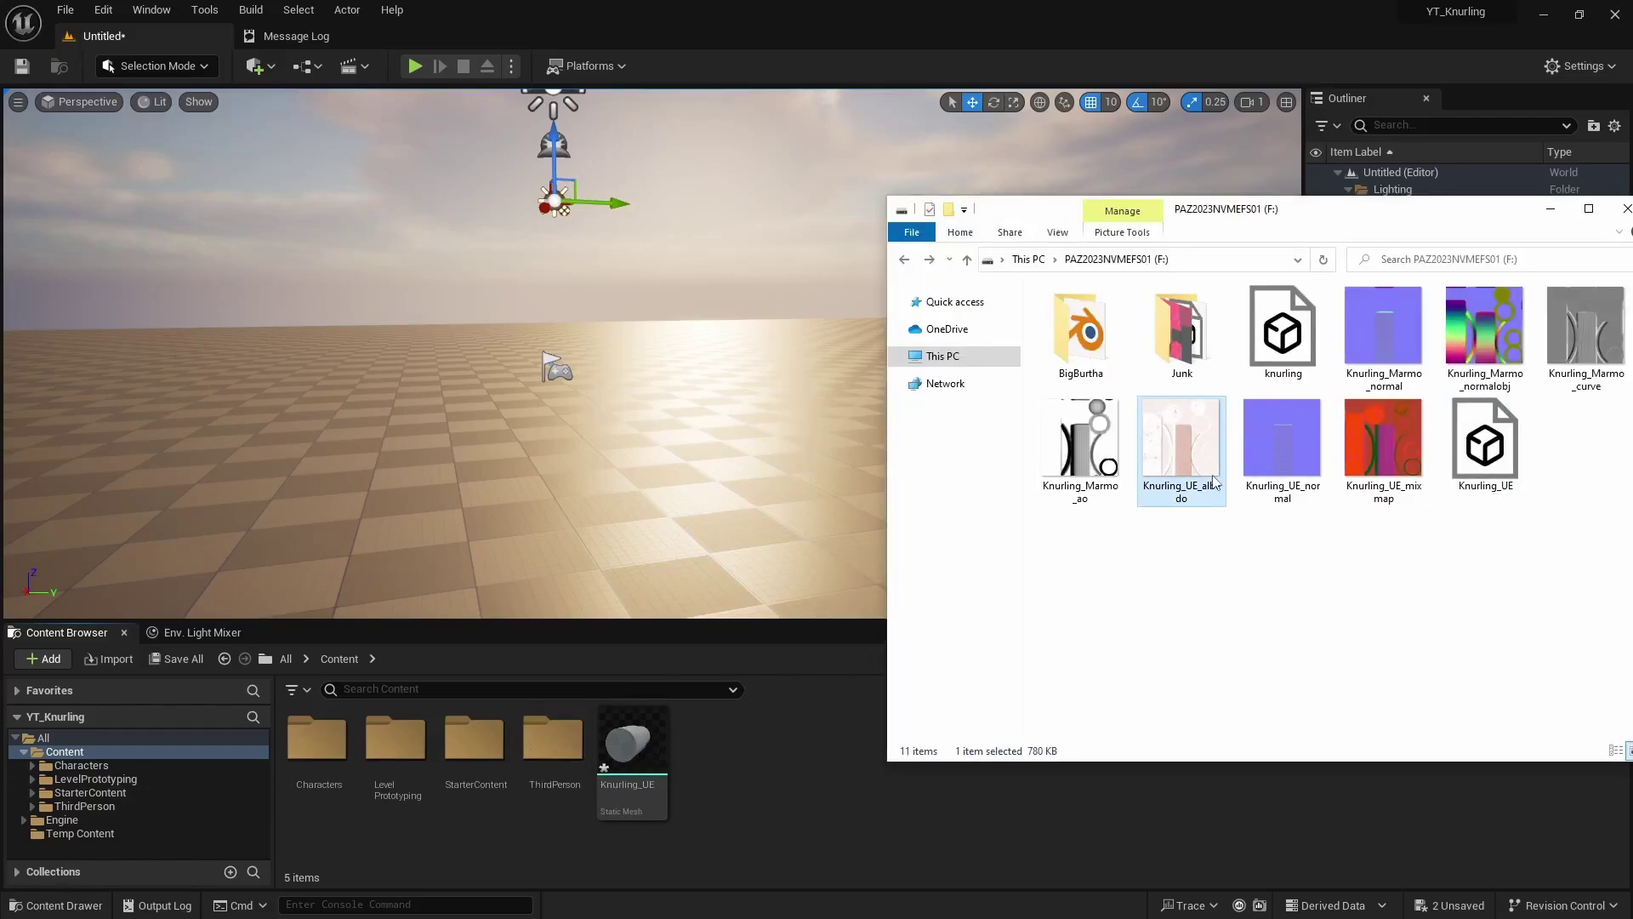
{"action": "left_click", "coordinate": [1390, 448], "text": "shift"}
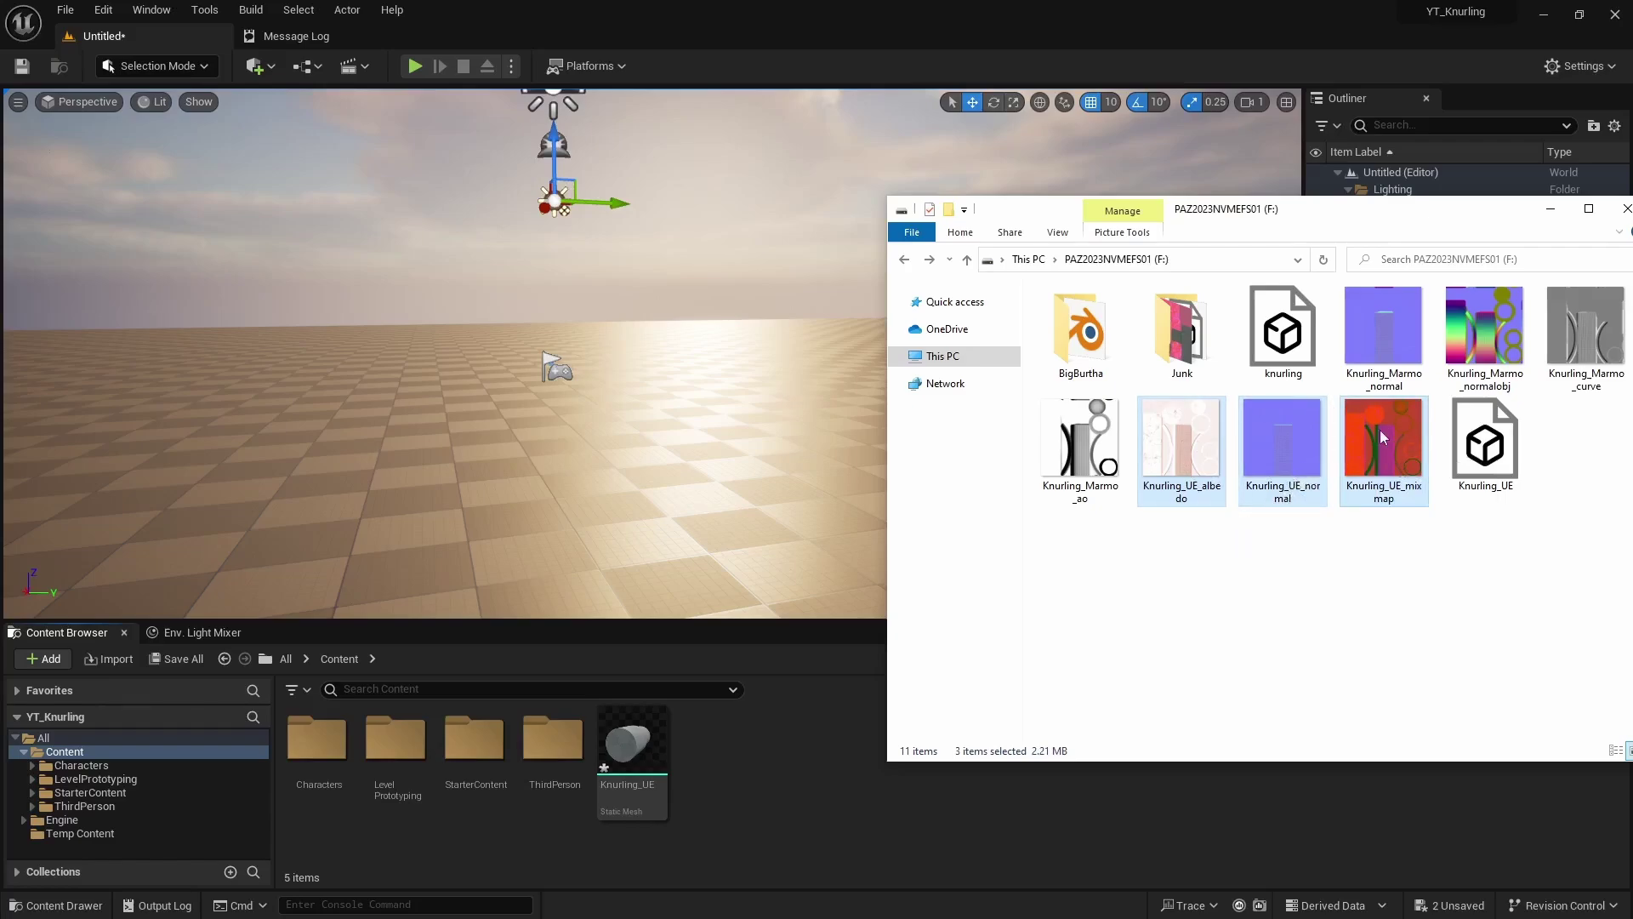
{"action": "left_click_drag", "start_coordinate": [1382, 438], "coordinate": [873, 780]}
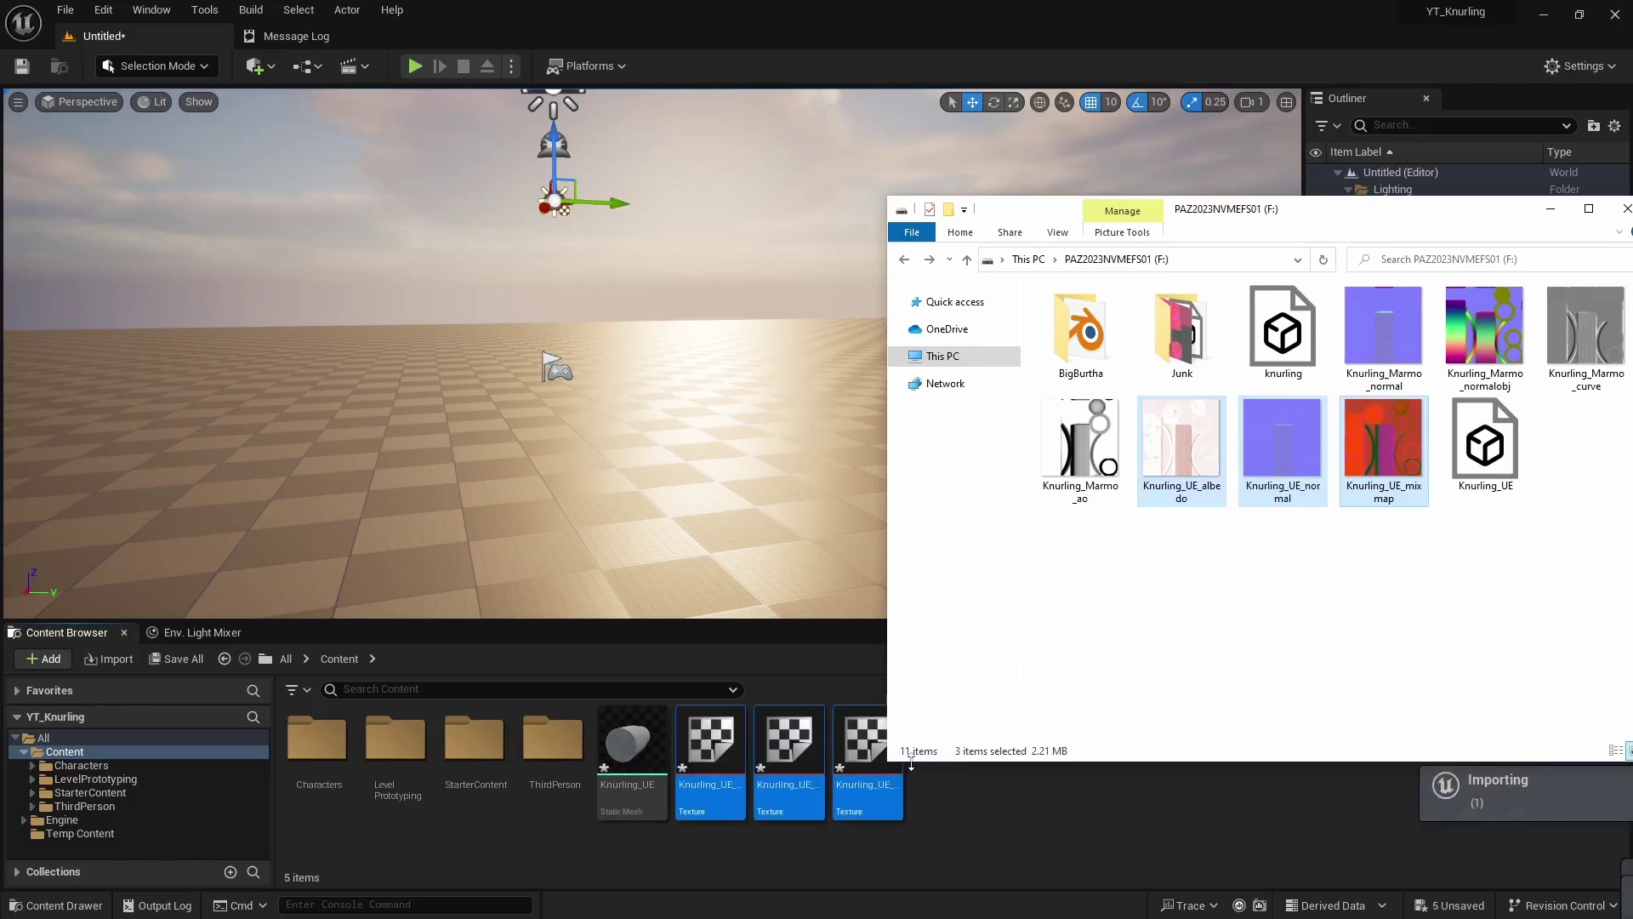
{"action": "left_click", "coordinate": [1551, 208]}
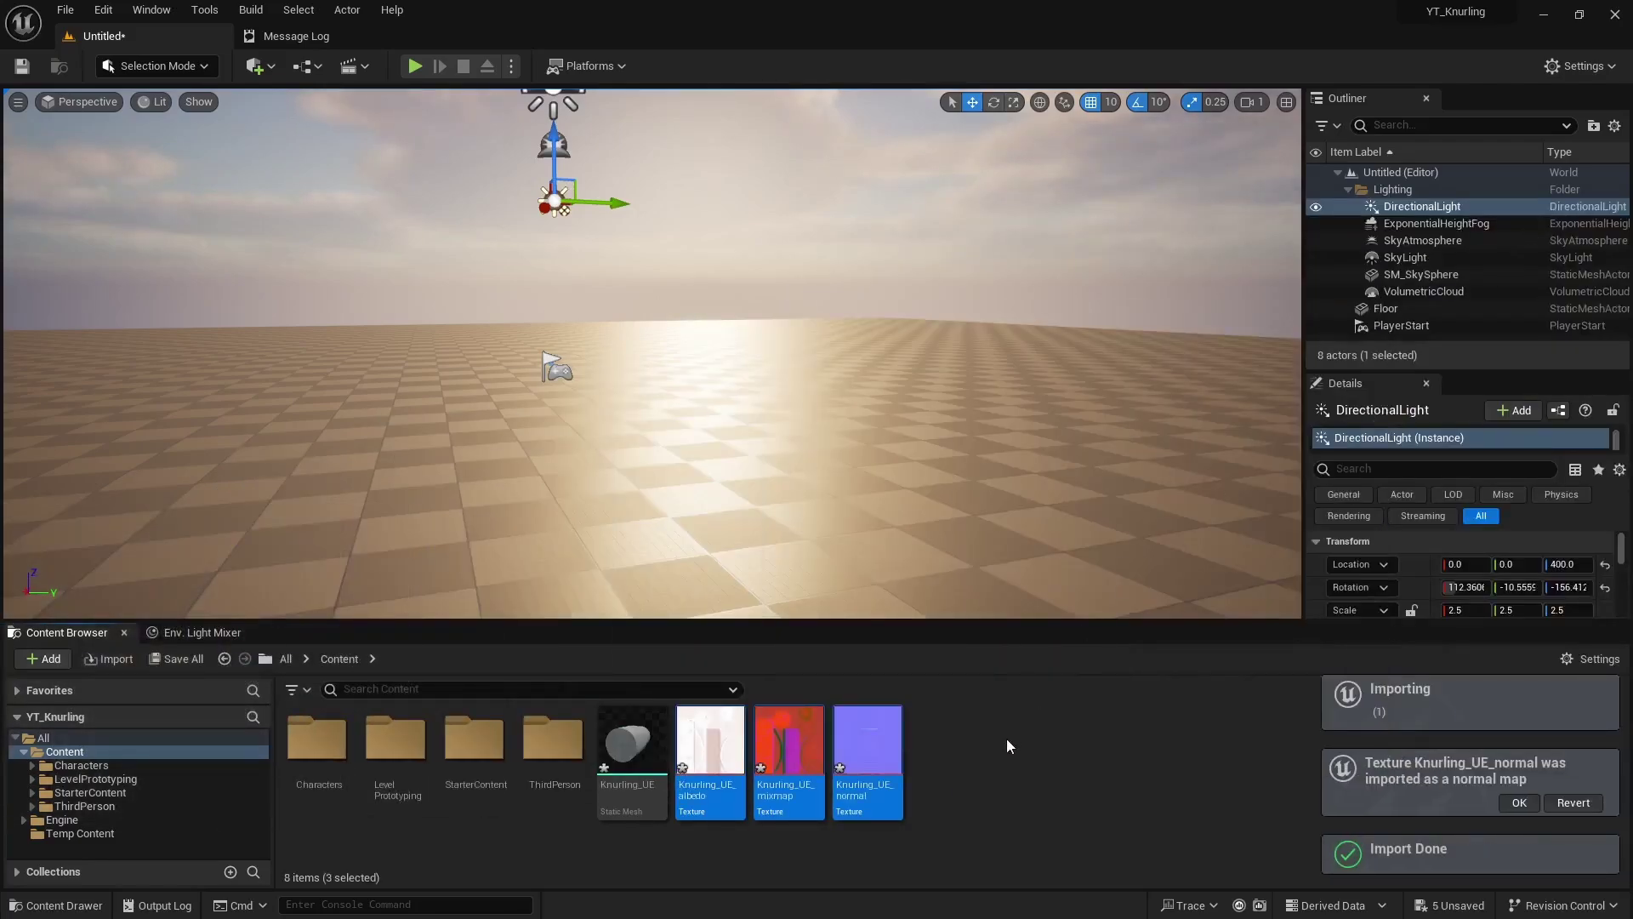
Create a new material named M_Knurling in the Content folder
{"action": "left_click", "coordinate": [971, 792]}
{"action": "right_click", "coordinate": [981, 760]}
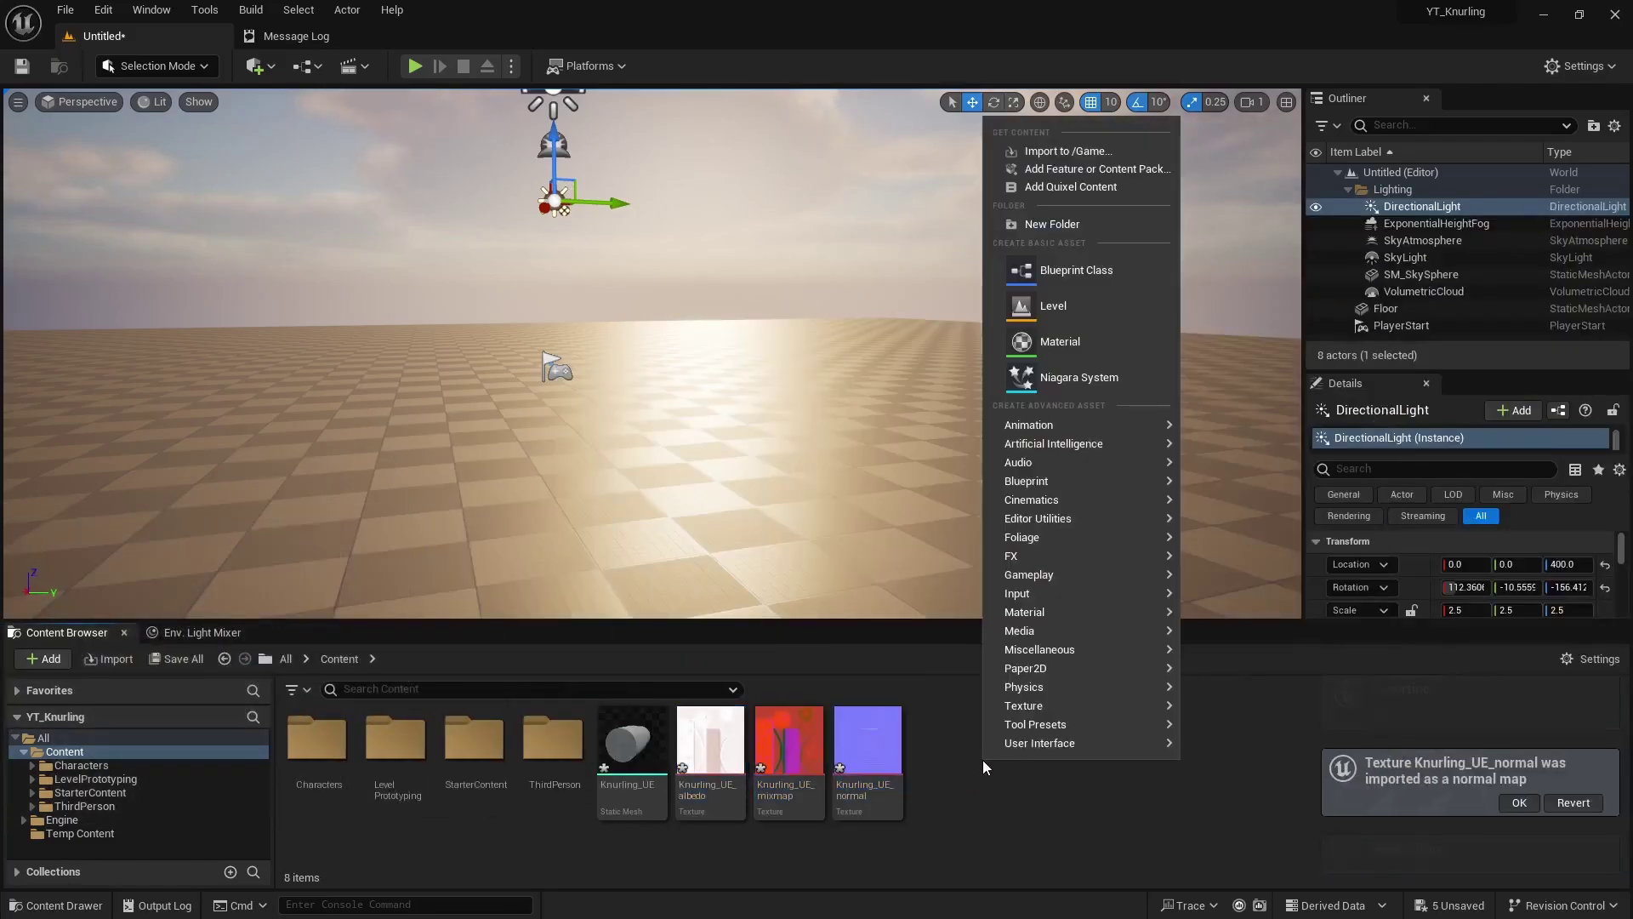
{"action": "left_click", "coordinate": [1061, 341]}
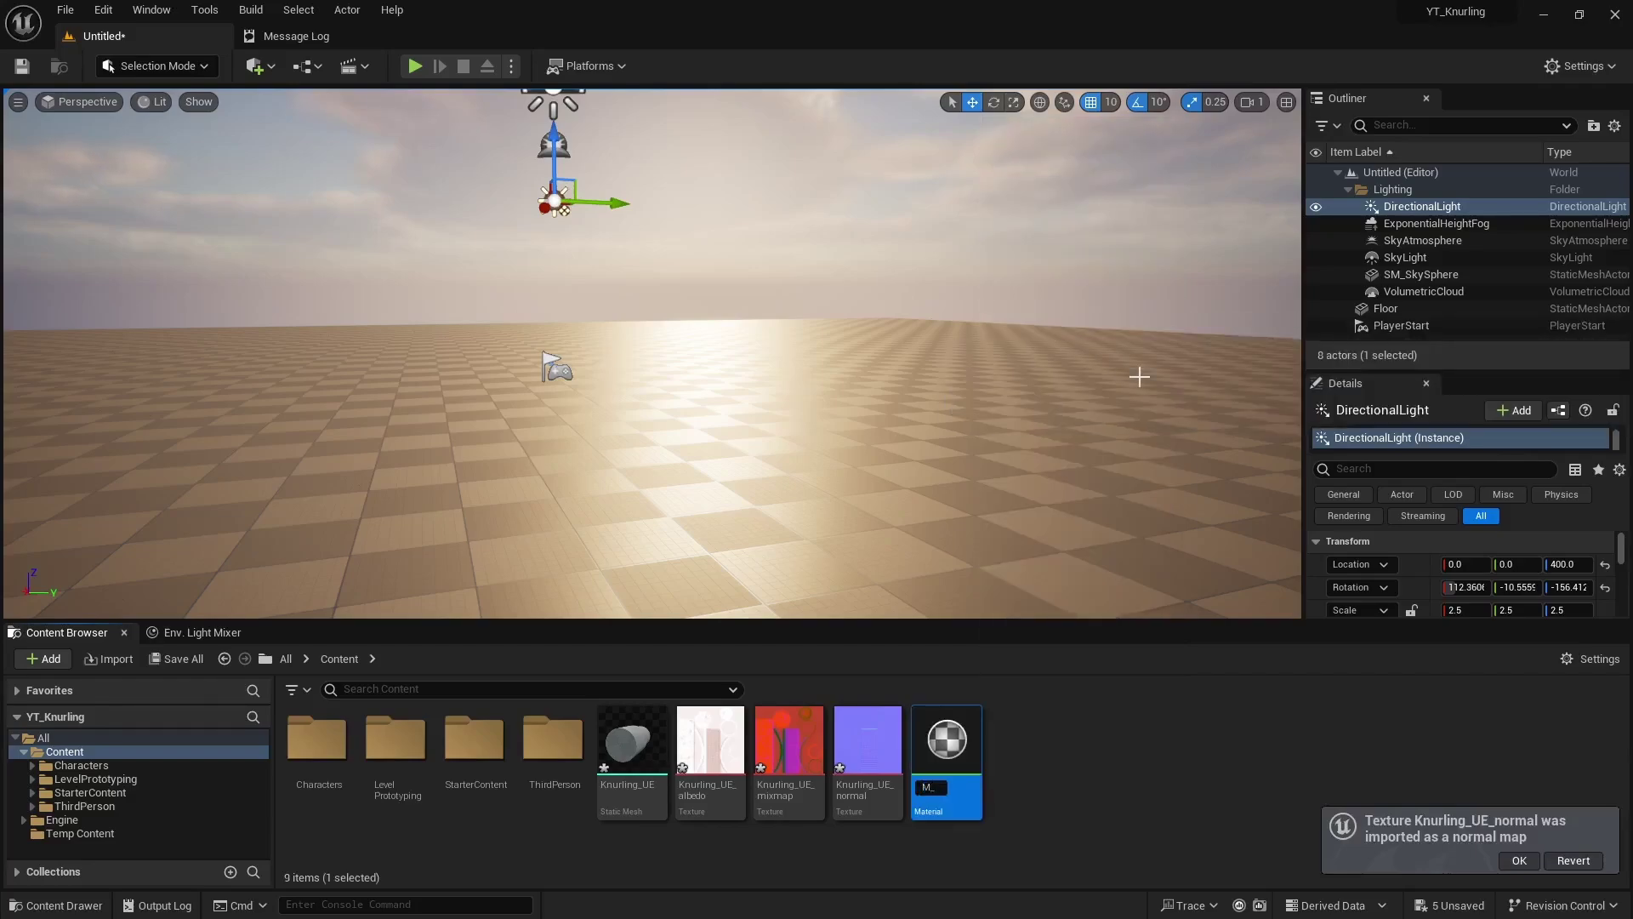
{"action": "type", "text": "M_Knurling"}
{"action": "key", "text": "Return"}
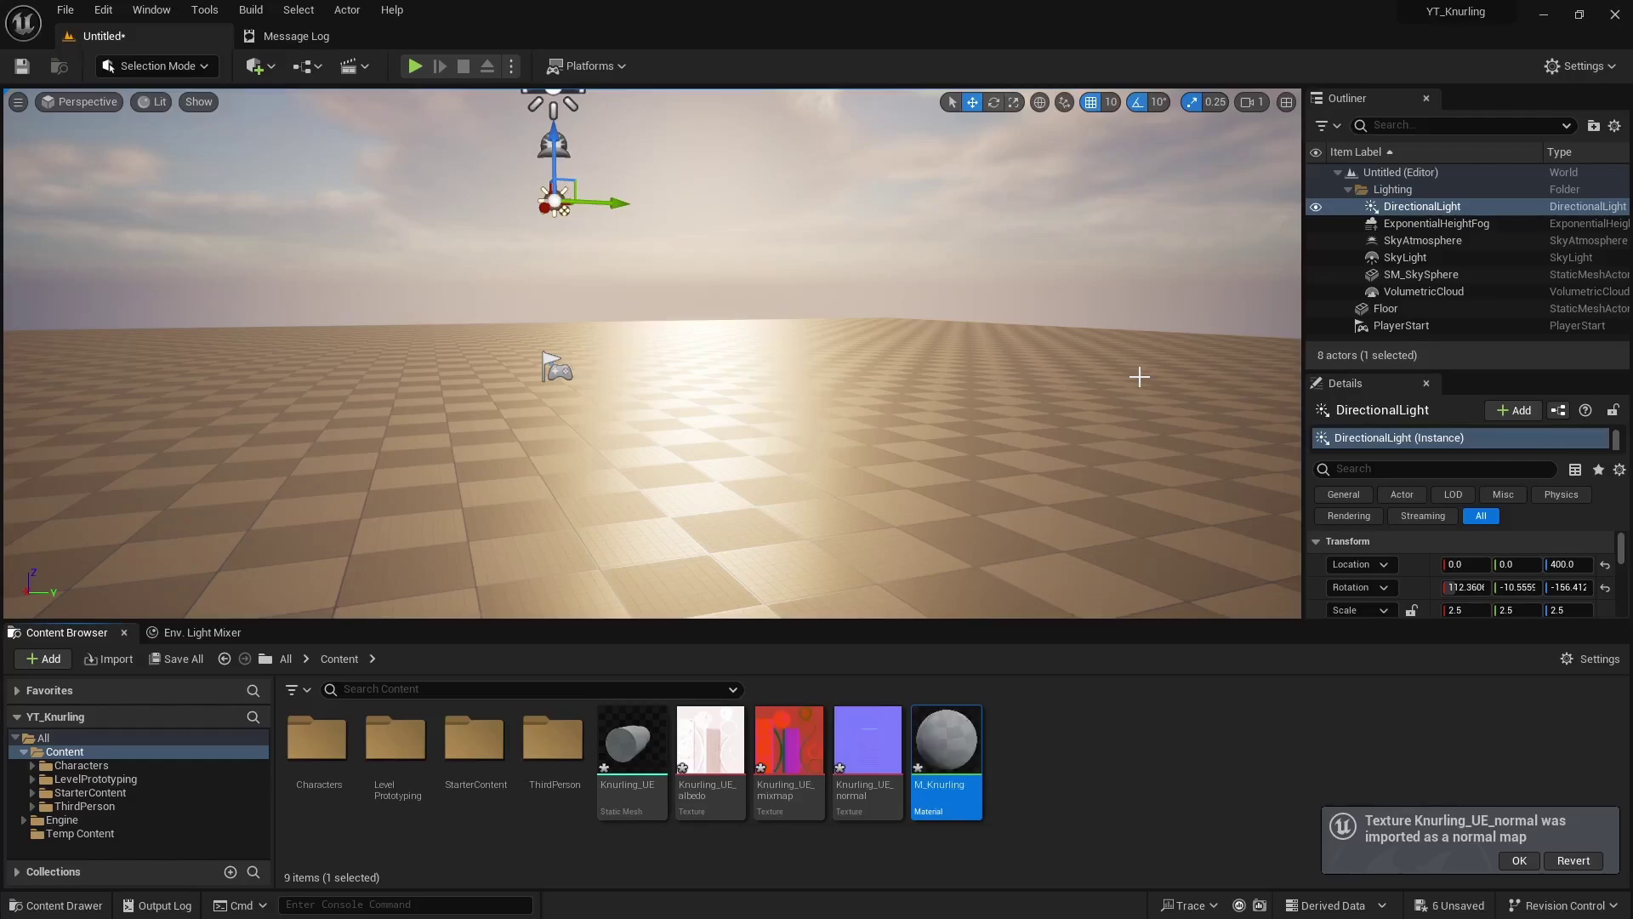
Open M_Knurling and add the albedo, mixmap and normal textures to its graph as texture samples
{"action": "double_click", "coordinate": [946, 753]}
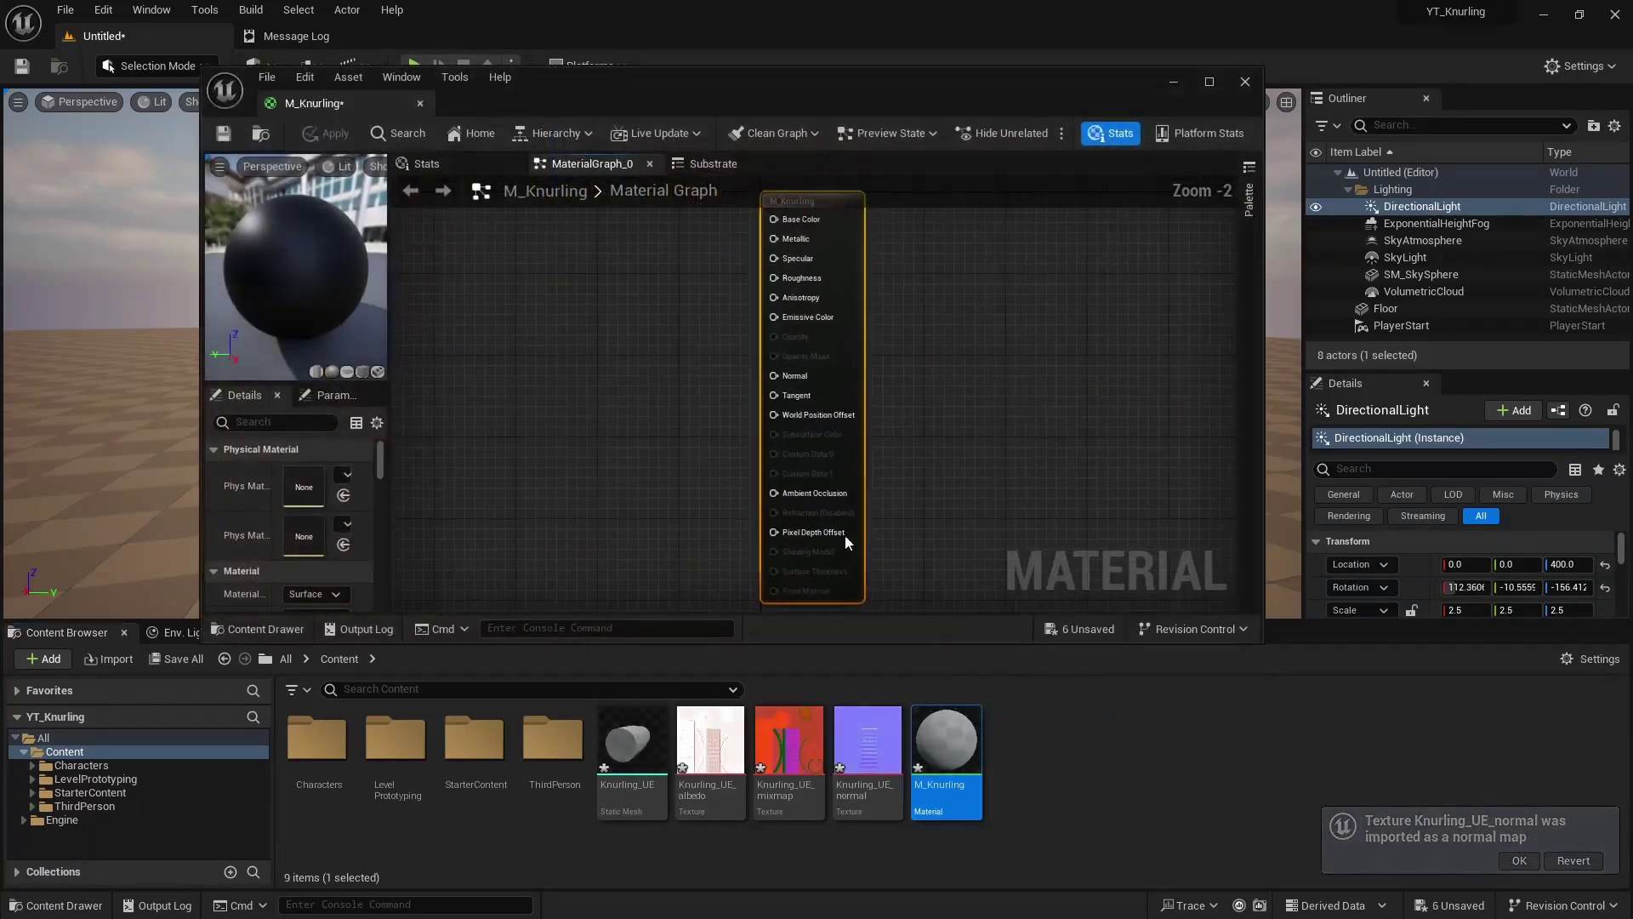
{"action": "left_click", "coordinate": [710, 741]}
{"action": "left_click", "coordinate": [862, 753], "text": "shift"}
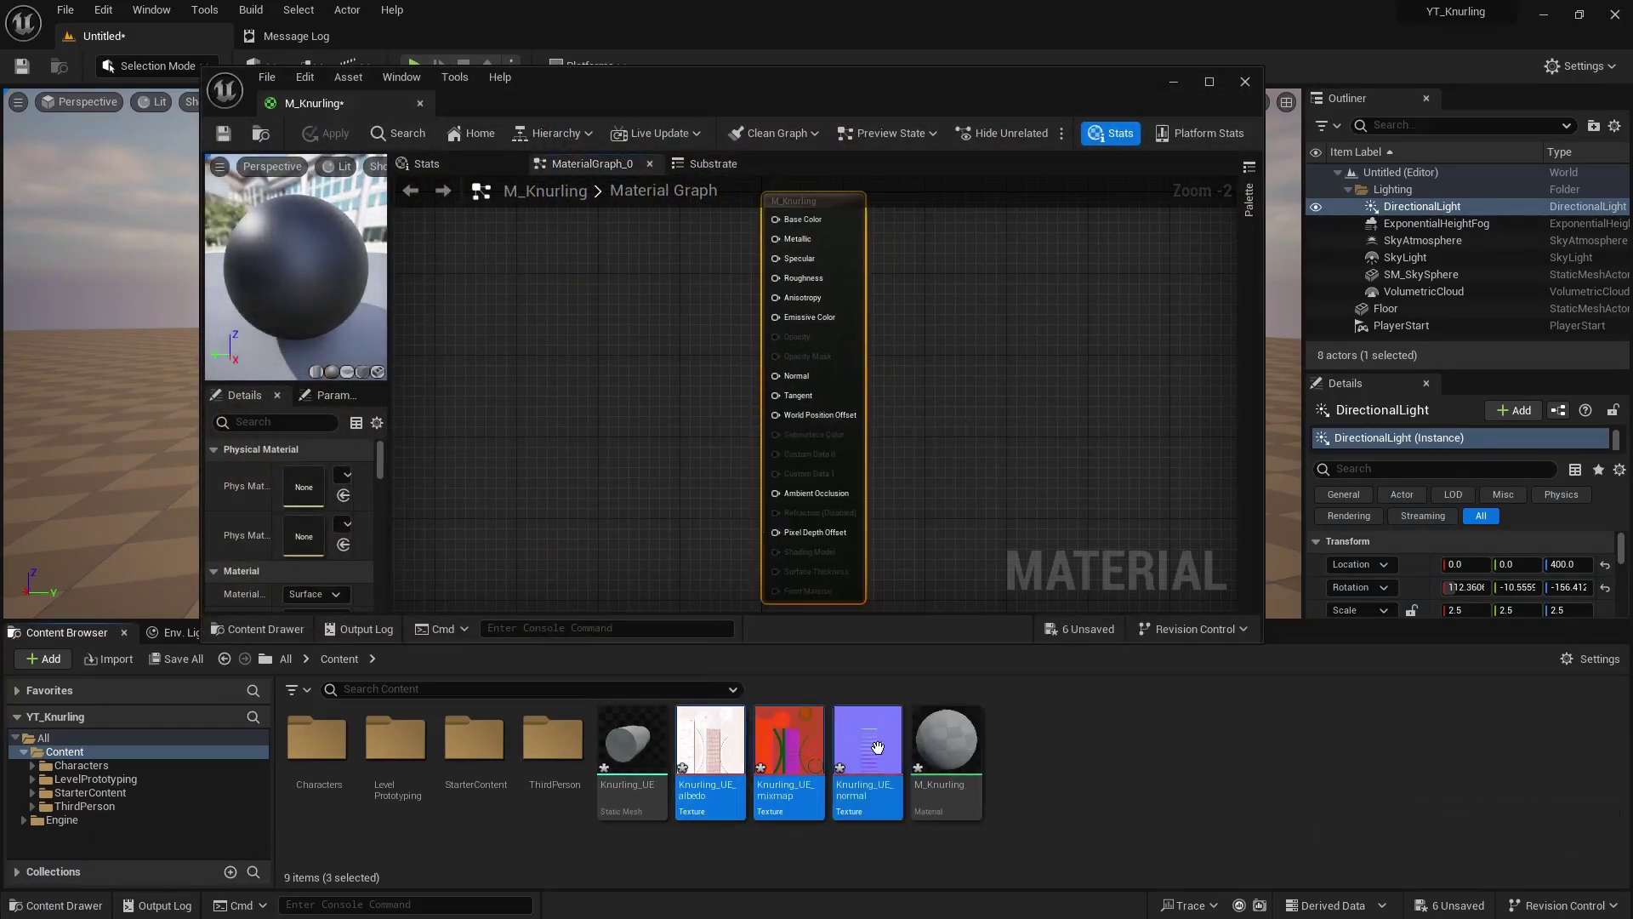
{"action": "left_click_drag", "start_coordinate": [861, 753], "coordinate": [547, 223]}
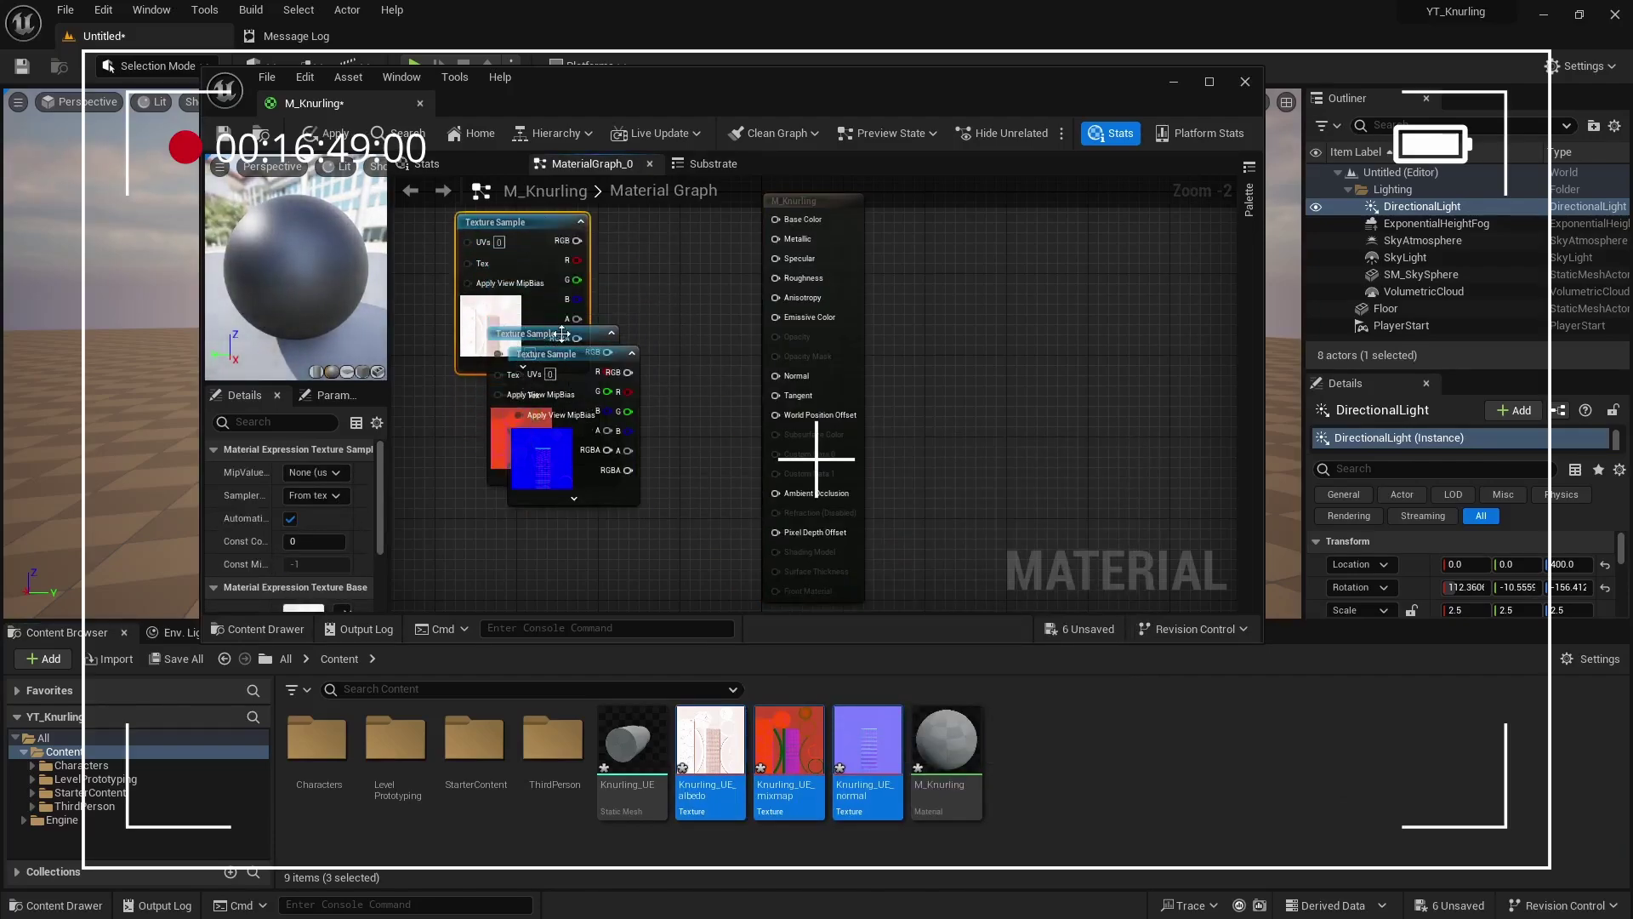
Separate the mixmap sample from the other texture samples and move all three further away from the material output node
{"action": "left_click_drag", "start_coordinate": [604, 331], "coordinate": [580, 515]}
{"action": "right_click_drag", "start_coordinate": [687, 435], "coordinate": [927, 442]}
{"action": "scroll", "coordinate": [926, 442], "scroll_direction": "down", "scroll_amount": 3}
{"action": "left_click_drag", "start_coordinate": [828, 299], "coordinate": [859, 515]}
{"action": "right_click", "coordinate": [818, 419]}
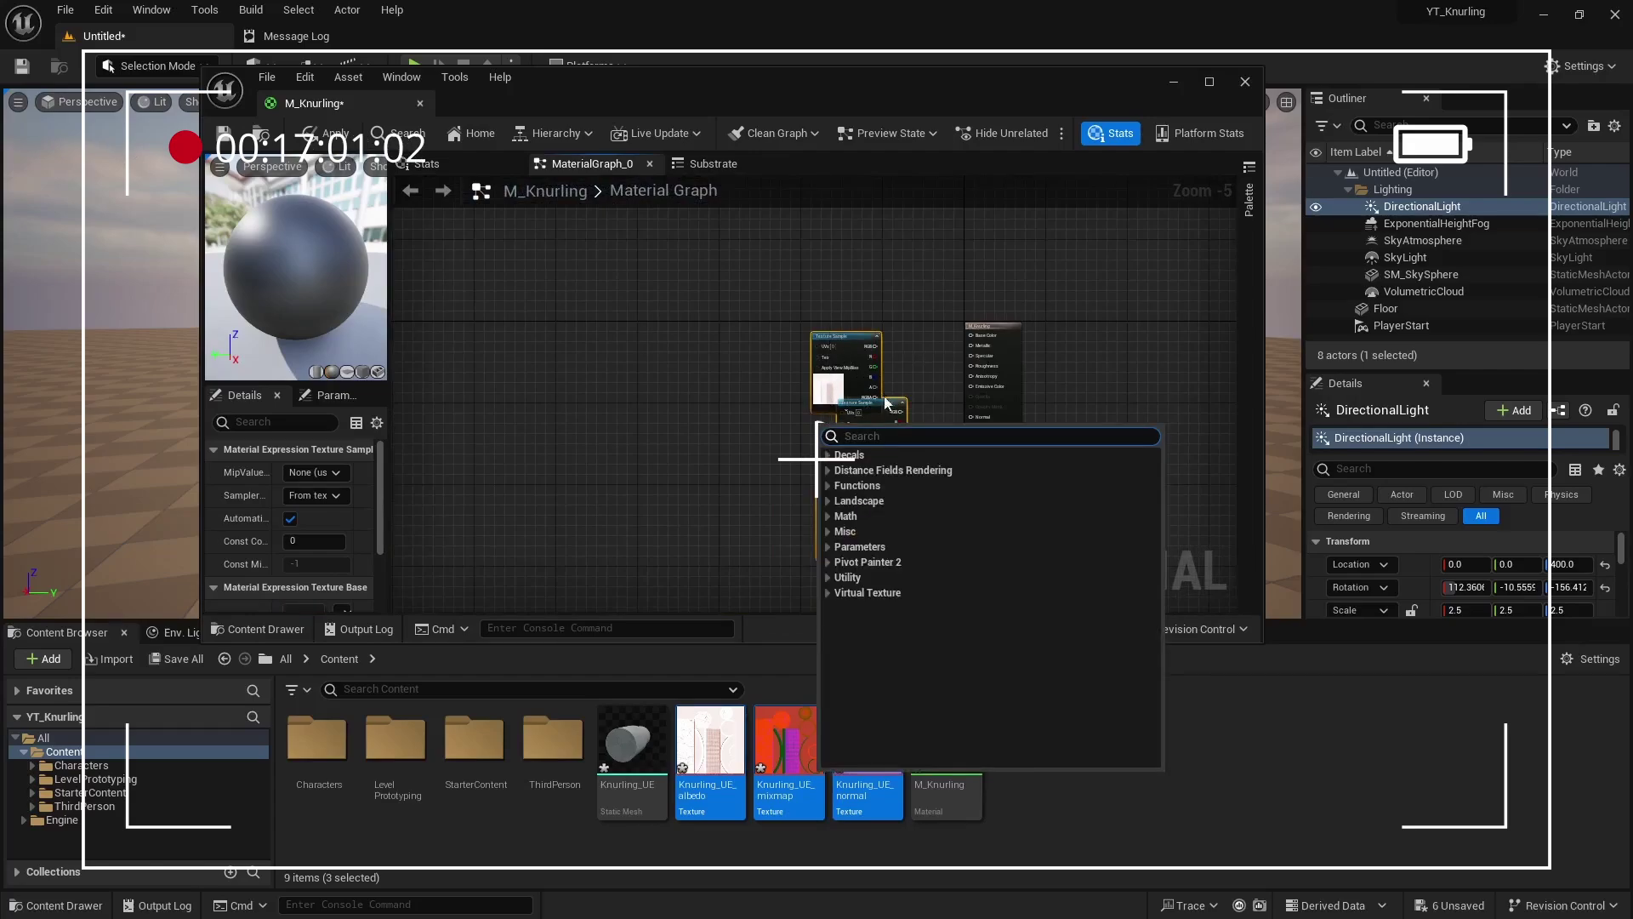
{"action": "left_click", "coordinate": [883, 401]}
{"action": "left_click_drag", "start_coordinate": [883, 401], "coordinate": [755, 376]}
{"action": "scroll", "coordinate": [802, 436], "scroll_direction": "up", "scroll_amount": 2}
{"action": "right_click_drag", "start_coordinate": [802, 436], "coordinate": [669, 415]}
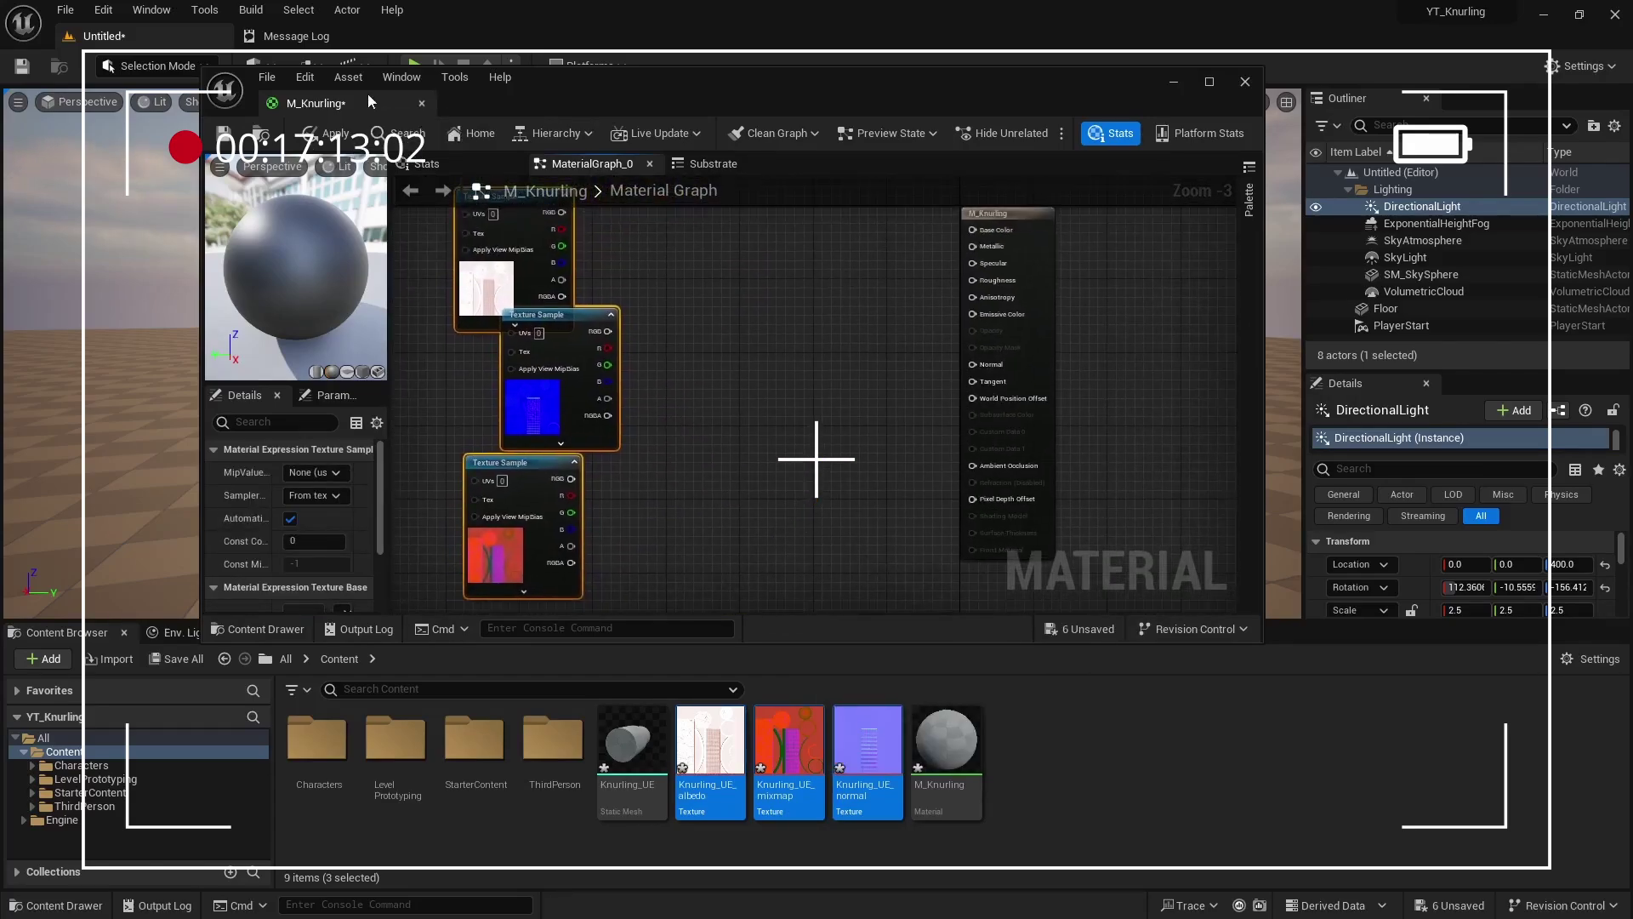
Dock the M_Knurling editor among the main editor tabs and space the texture samples in a column: albedo, normal, mixmap
{"action": "left_click_drag", "start_coordinate": [368, 101], "coordinate": [451, 35]}
{"action": "scroll", "coordinate": [555, 281], "scroll_direction": "up", "scroll_amount": 3}
{"action": "right_click_drag", "start_coordinate": [557, 283], "coordinate": [800, 416]}
{"action": "left_click_drag", "start_coordinate": [706, 363], "coordinate": [776, 349]}
{"action": "left_click", "coordinate": [832, 379]}
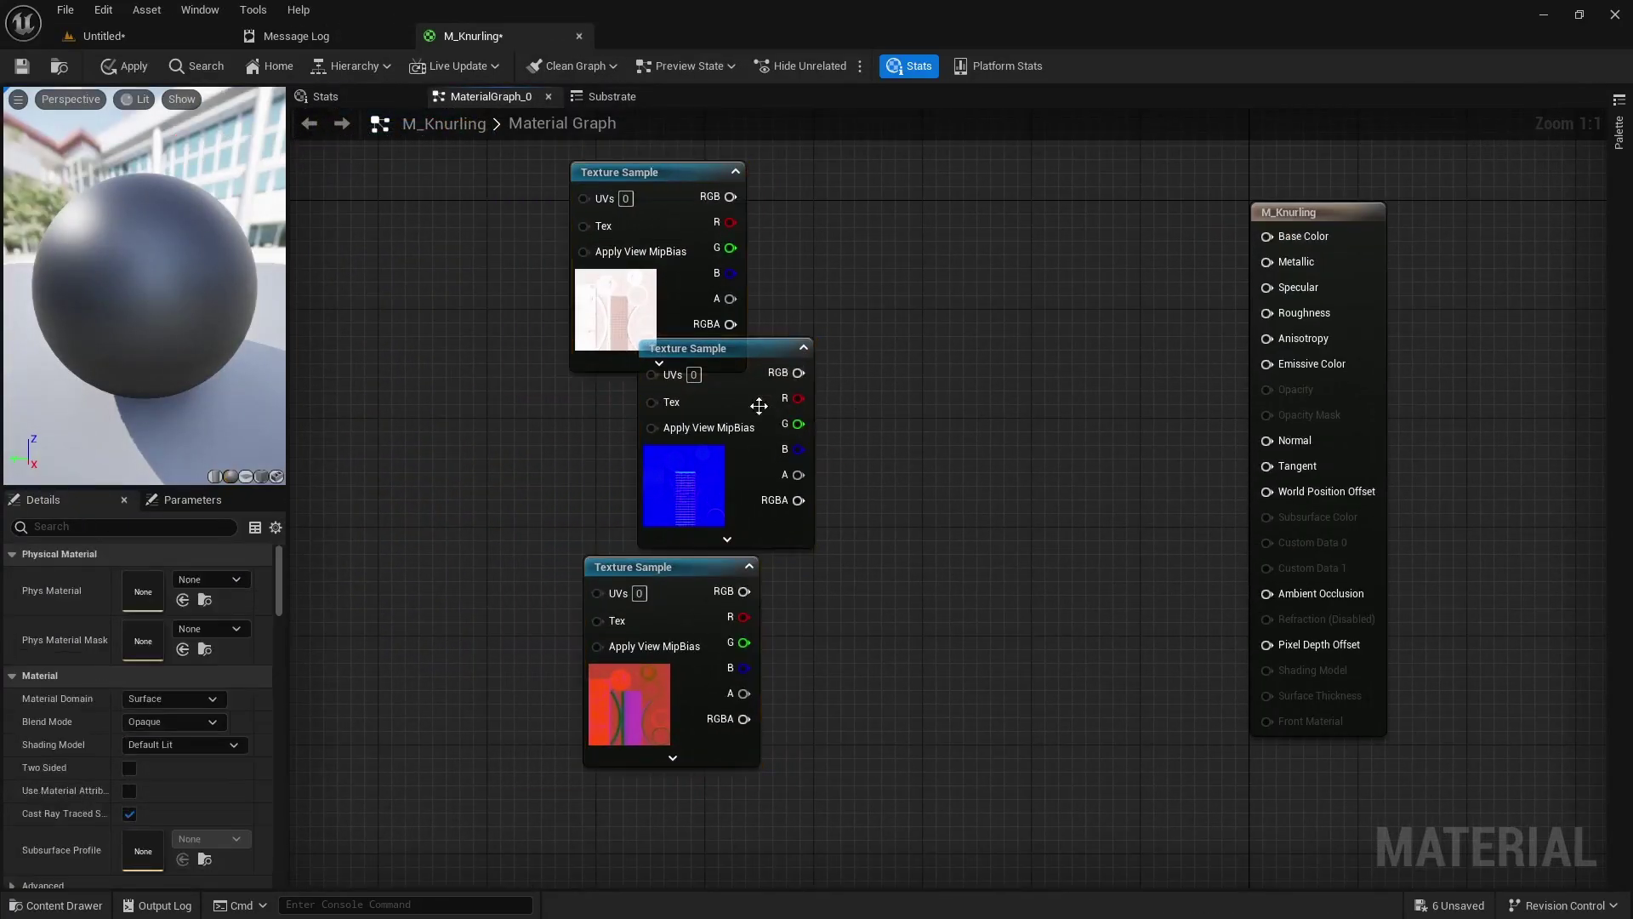
{"action": "left_click_drag", "start_coordinate": [678, 573], "coordinate": [637, 641]}
{"action": "left_click_drag", "start_coordinate": [757, 362], "coordinate": [676, 417]}
{"action": "left_click", "coordinate": [814, 367]}
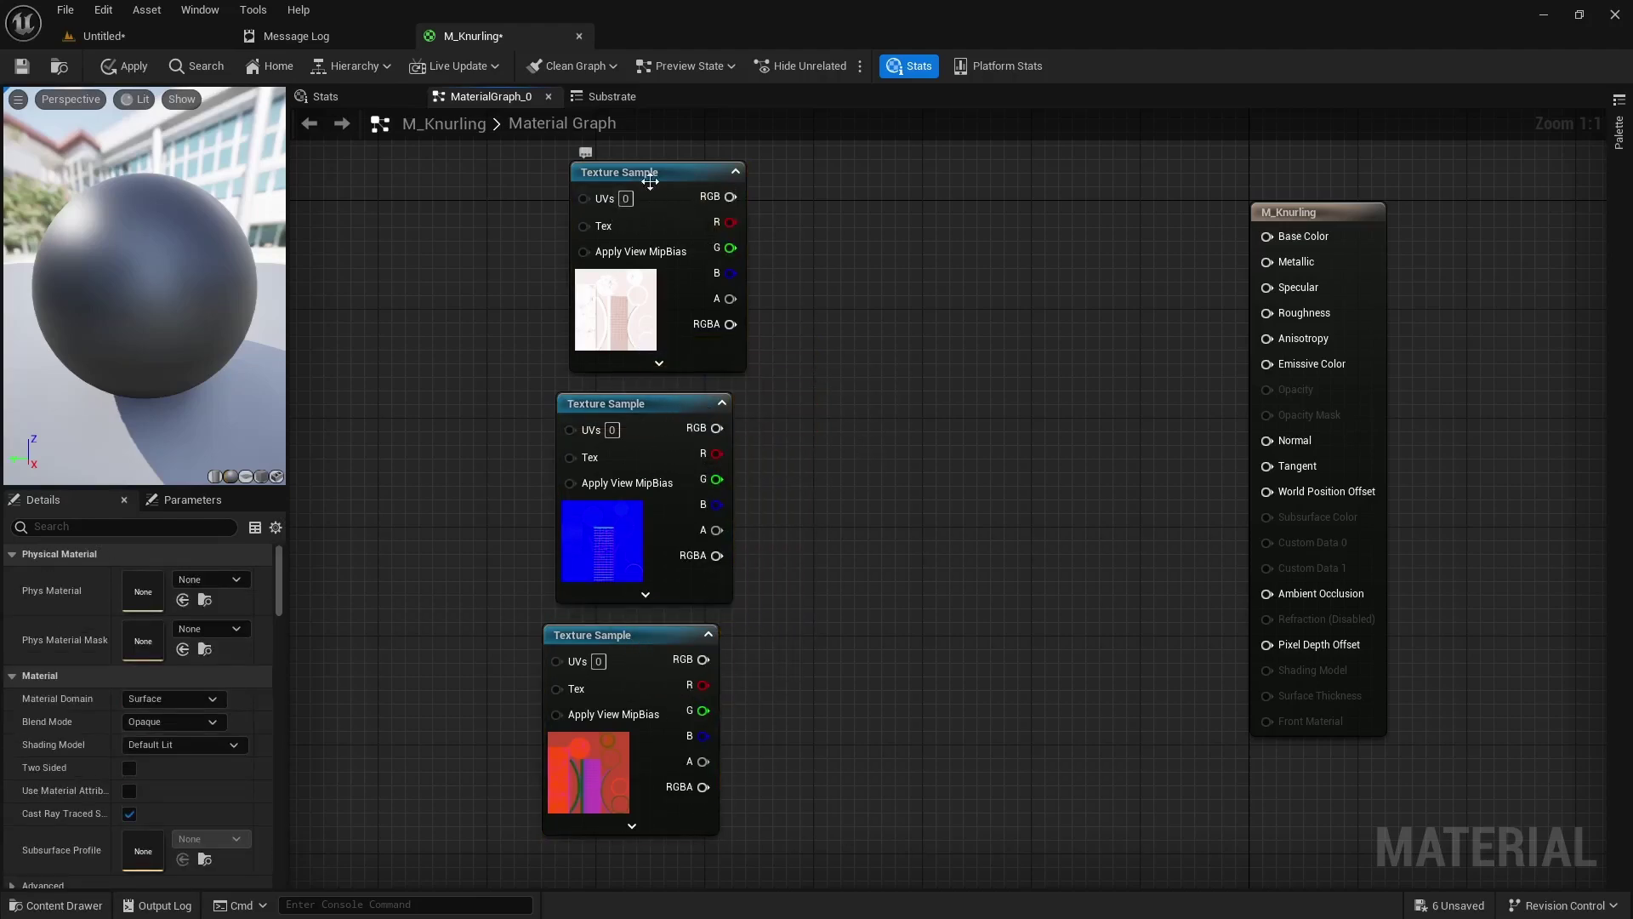
Connect the albedo sample's RGB output to Base Color and the normal sample's RGB output to Normal
{"action": "left_click_drag", "start_coordinate": [728, 201], "coordinate": [1267, 244]}
{"action": "left_click", "coordinate": [632, 405]}
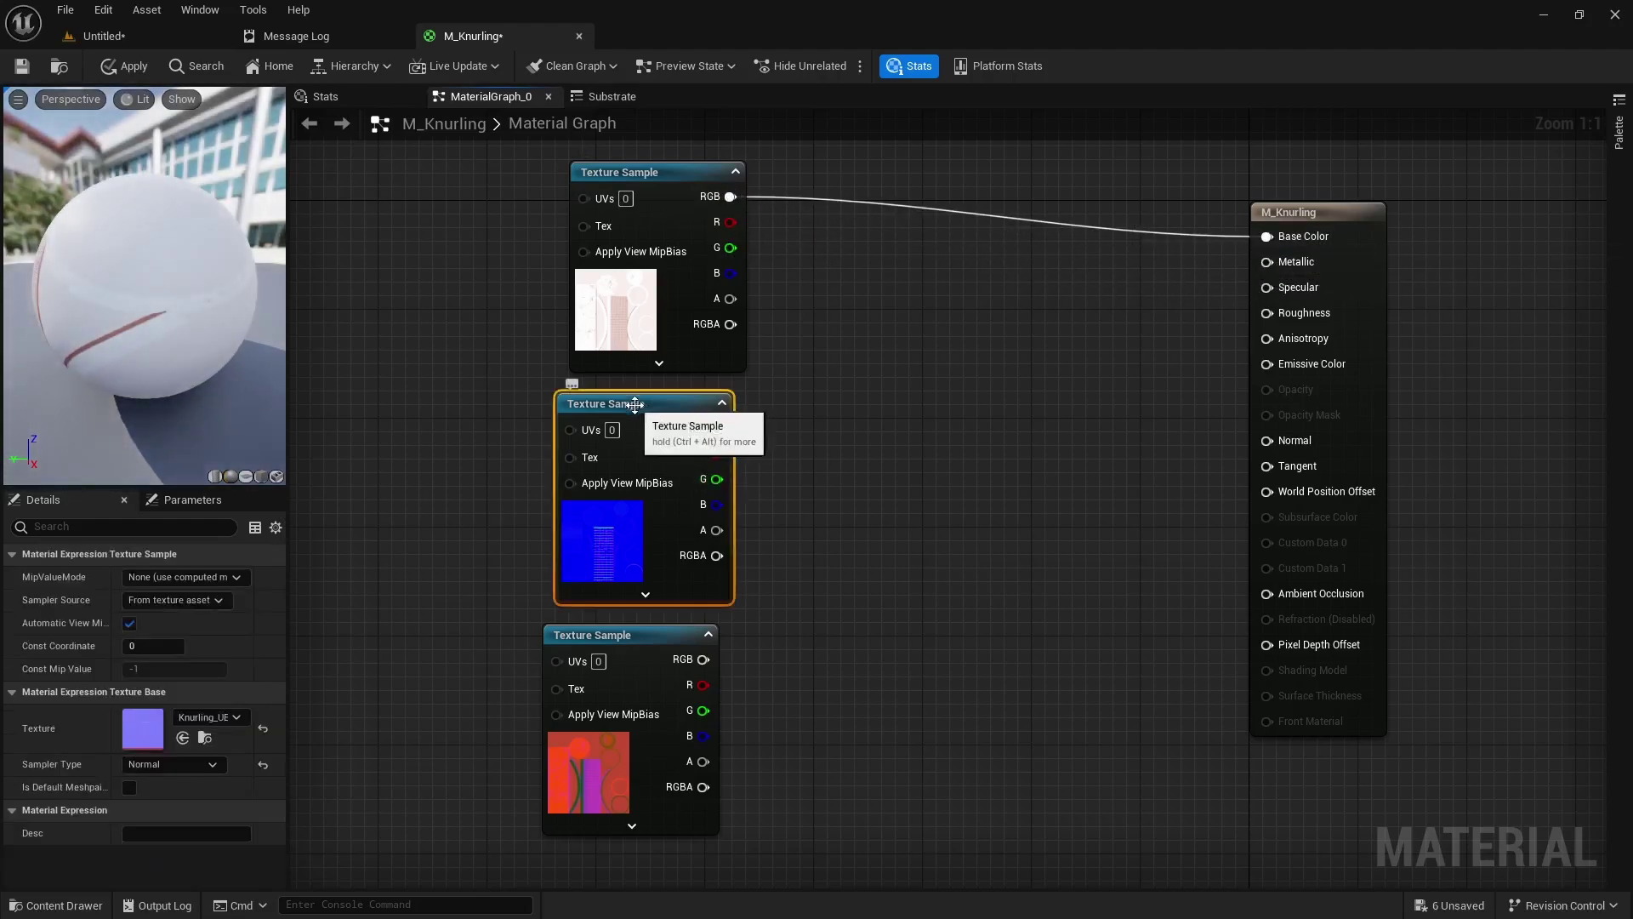
{"action": "left_click_drag", "start_coordinate": [718, 427], "coordinate": [1269, 448]}
Connect the mixmap sample's R output to Ambient Occlusion, G to Roughness and B to Metallic
{"action": "left_click", "coordinate": [696, 668]}
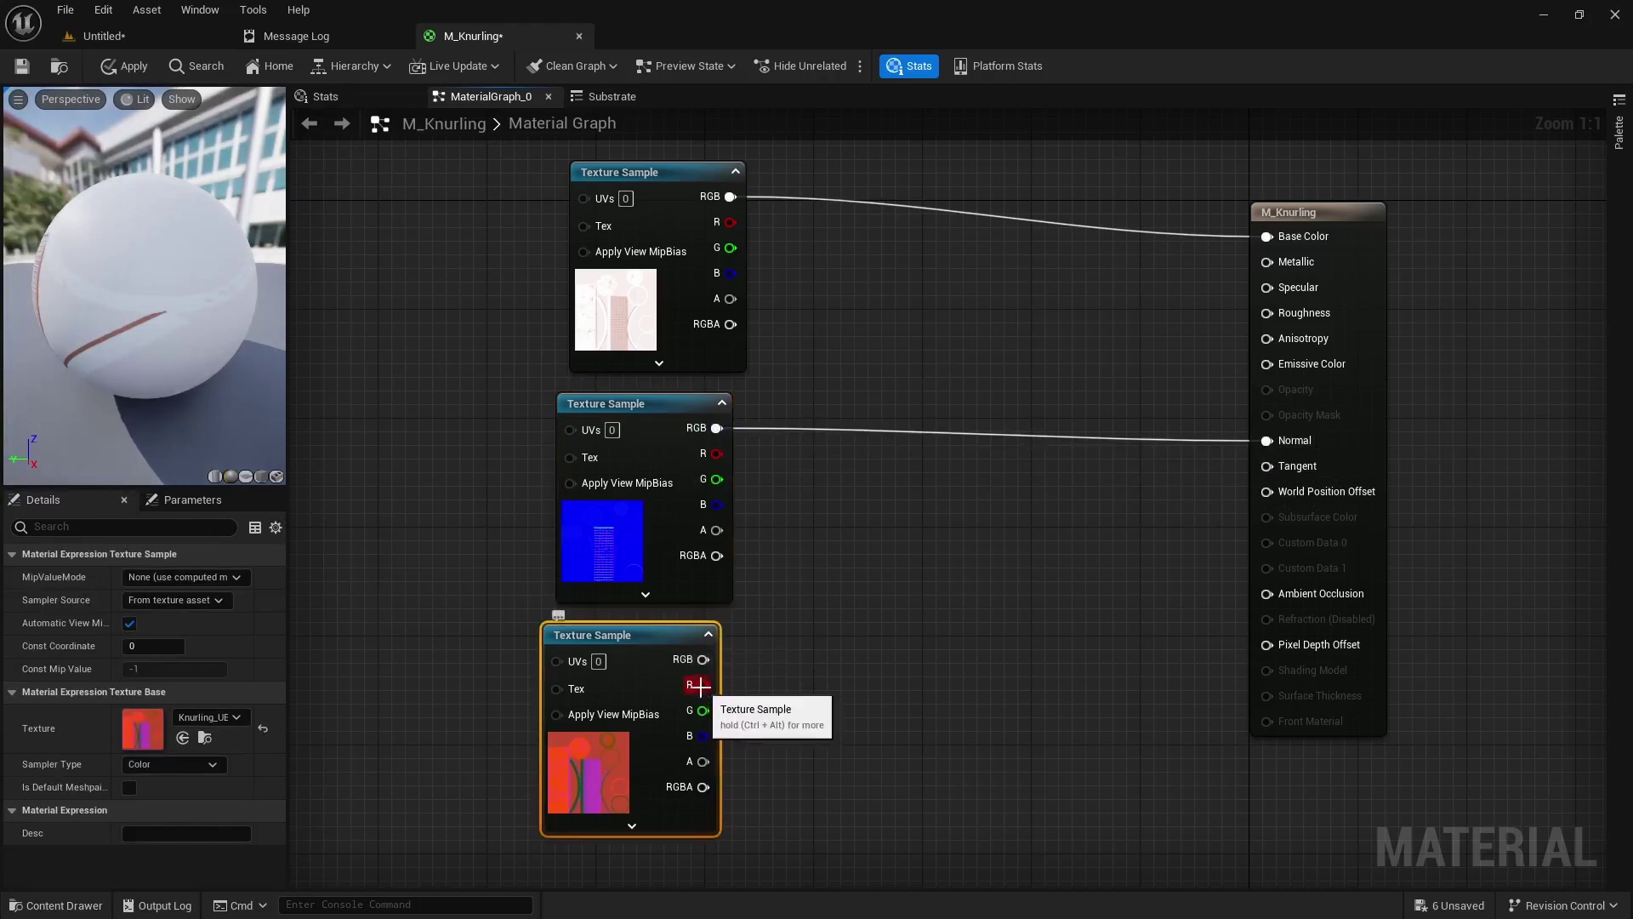
{"action": "left_click_drag", "start_coordinate": [699, 686], "coordinate": [1267, 594]}
{"action": "left_click_drag", "start_coordinate": [713, 721], "coordinate": [1267, 317]}
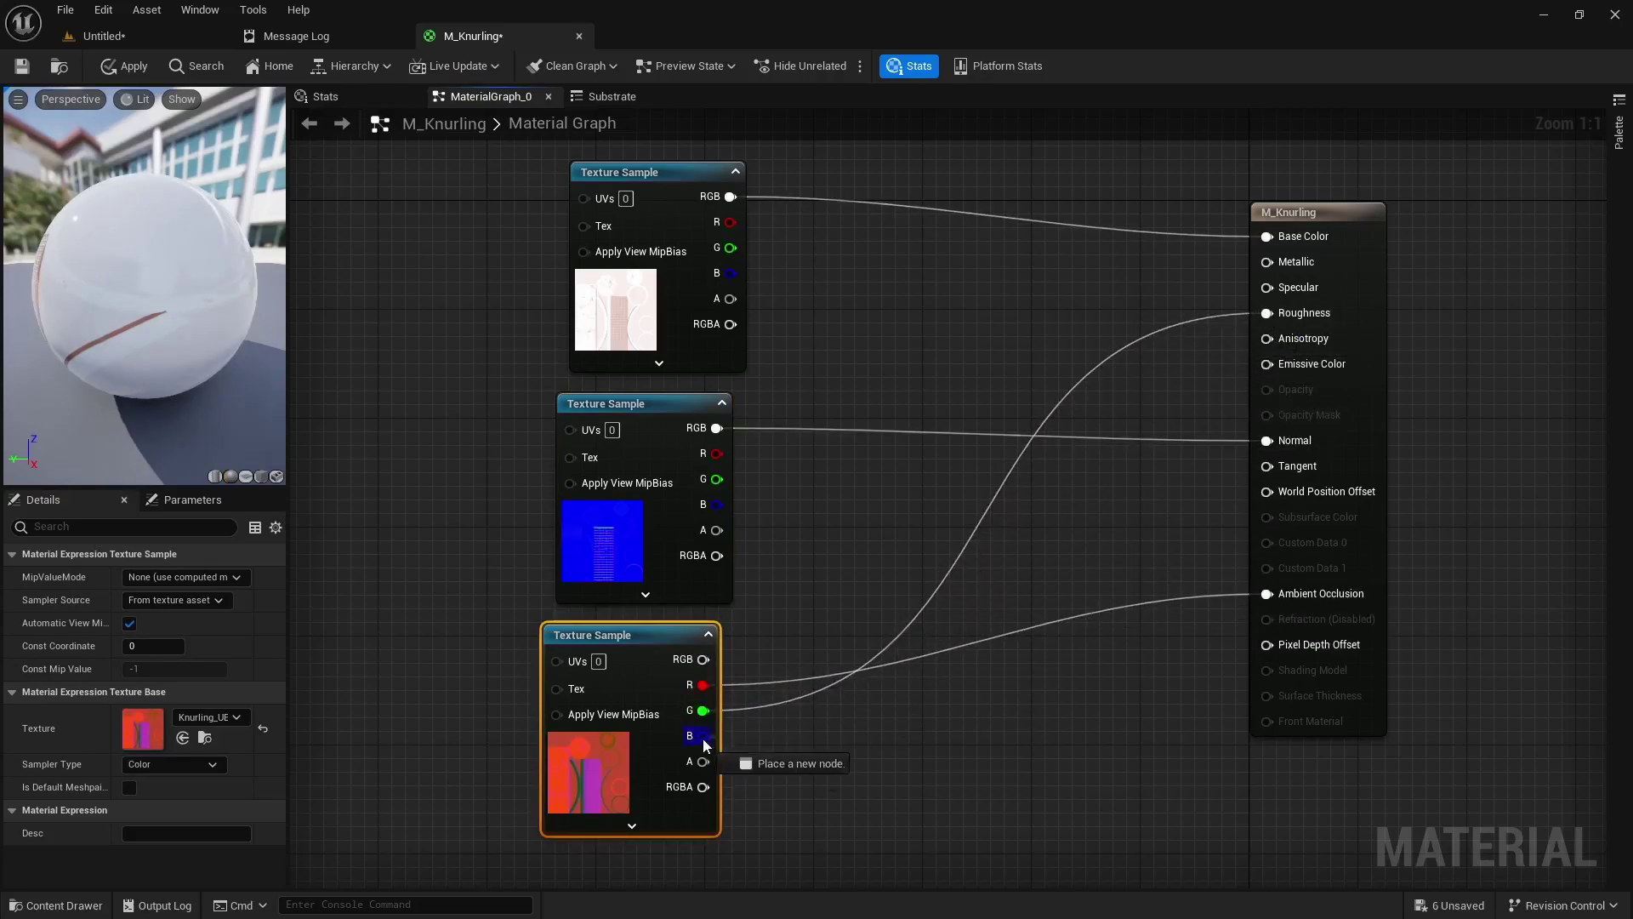
{"action": "left_click_drag", "start_coordinate": [703, 736], "coordinate": [1267, 265]}
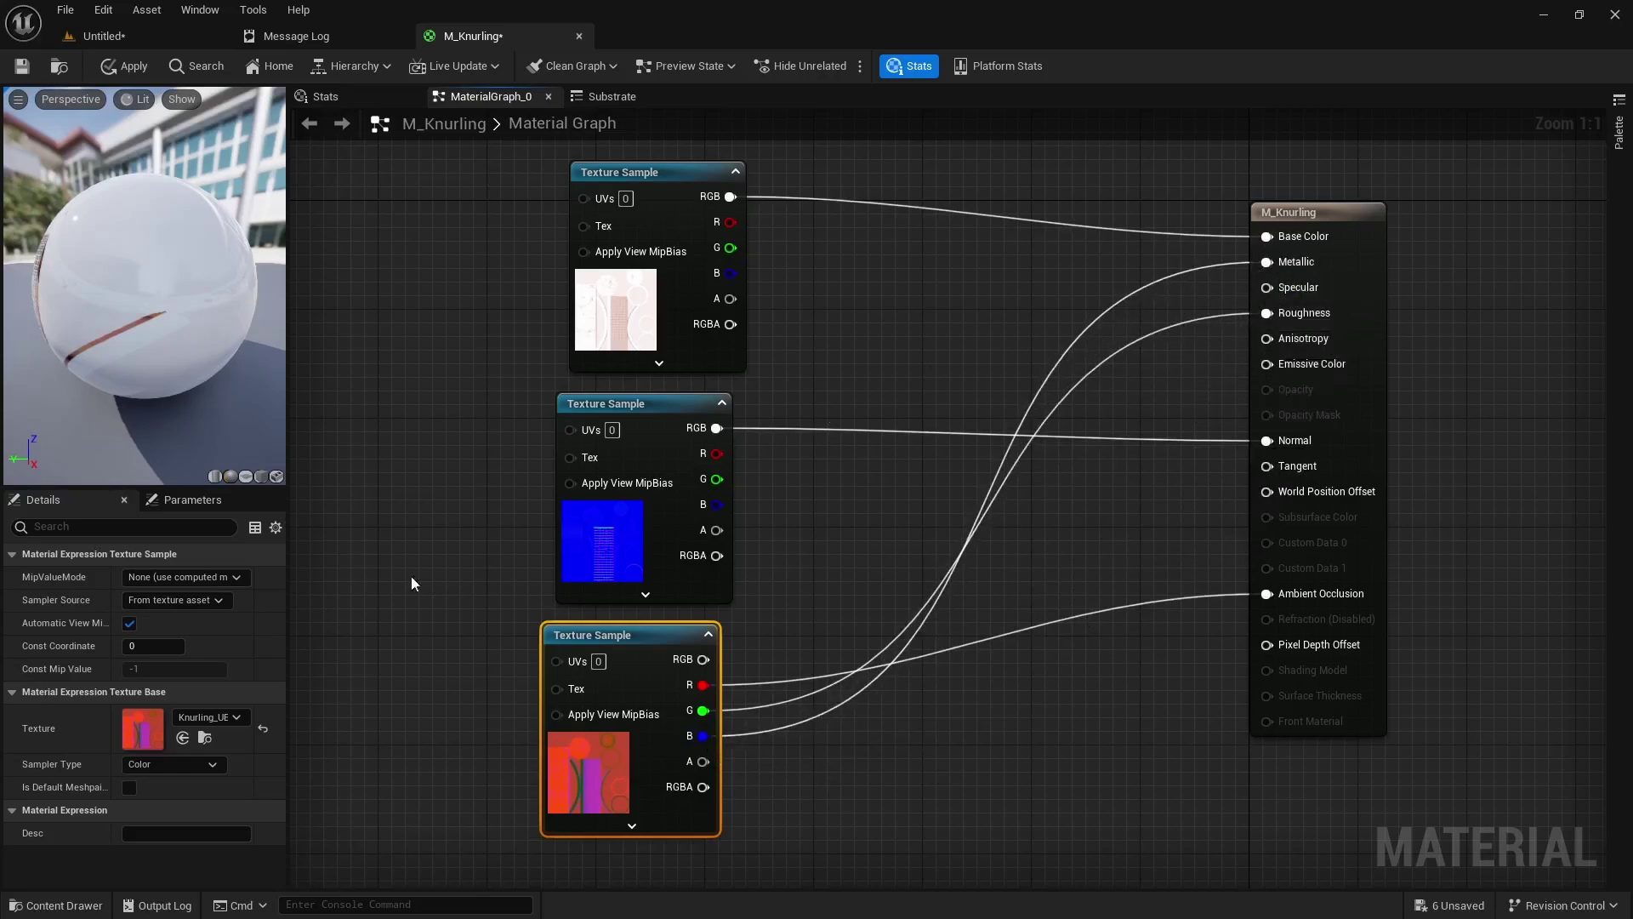
Preview the material on a plane and inspect its surface detail up close
{"action": "left_click", "coordinate": [246, 477]}
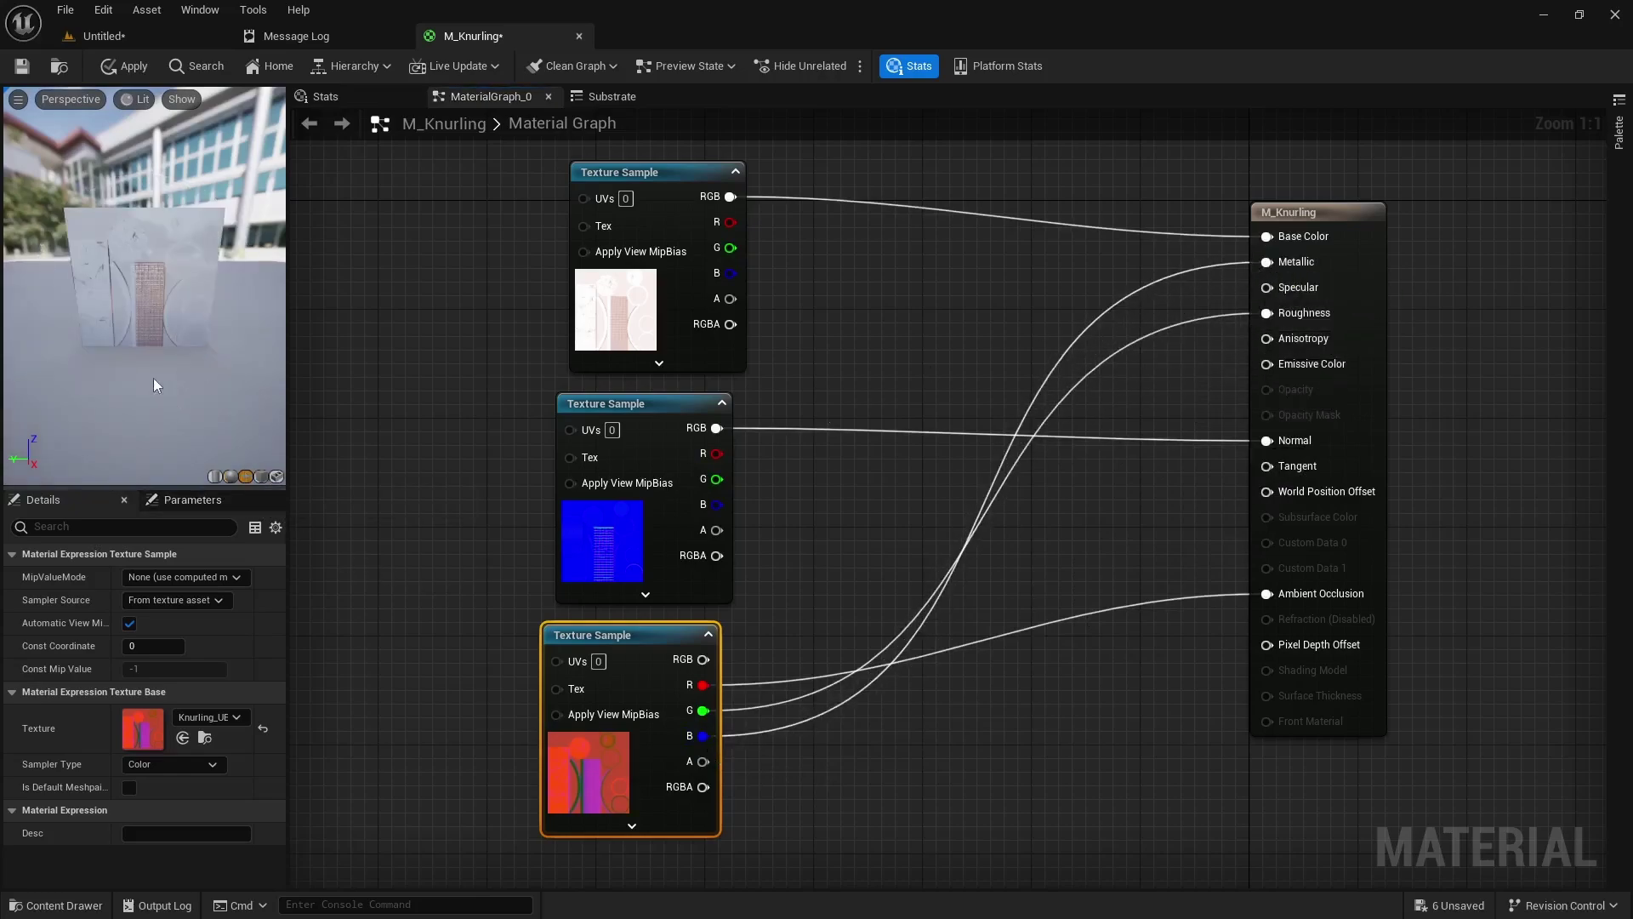
{"action": "scroll", "coordinate": [119, 348], "scroll_direction": "up", "scroll_amount": 6}
{"action": "left_click_drag", "start_coordinate": [117, 345], "coordinate": [120, 374]}
{"action": "left_click_drag", "start_coordinate": [136, 370], "coordinate": [176, 401]}
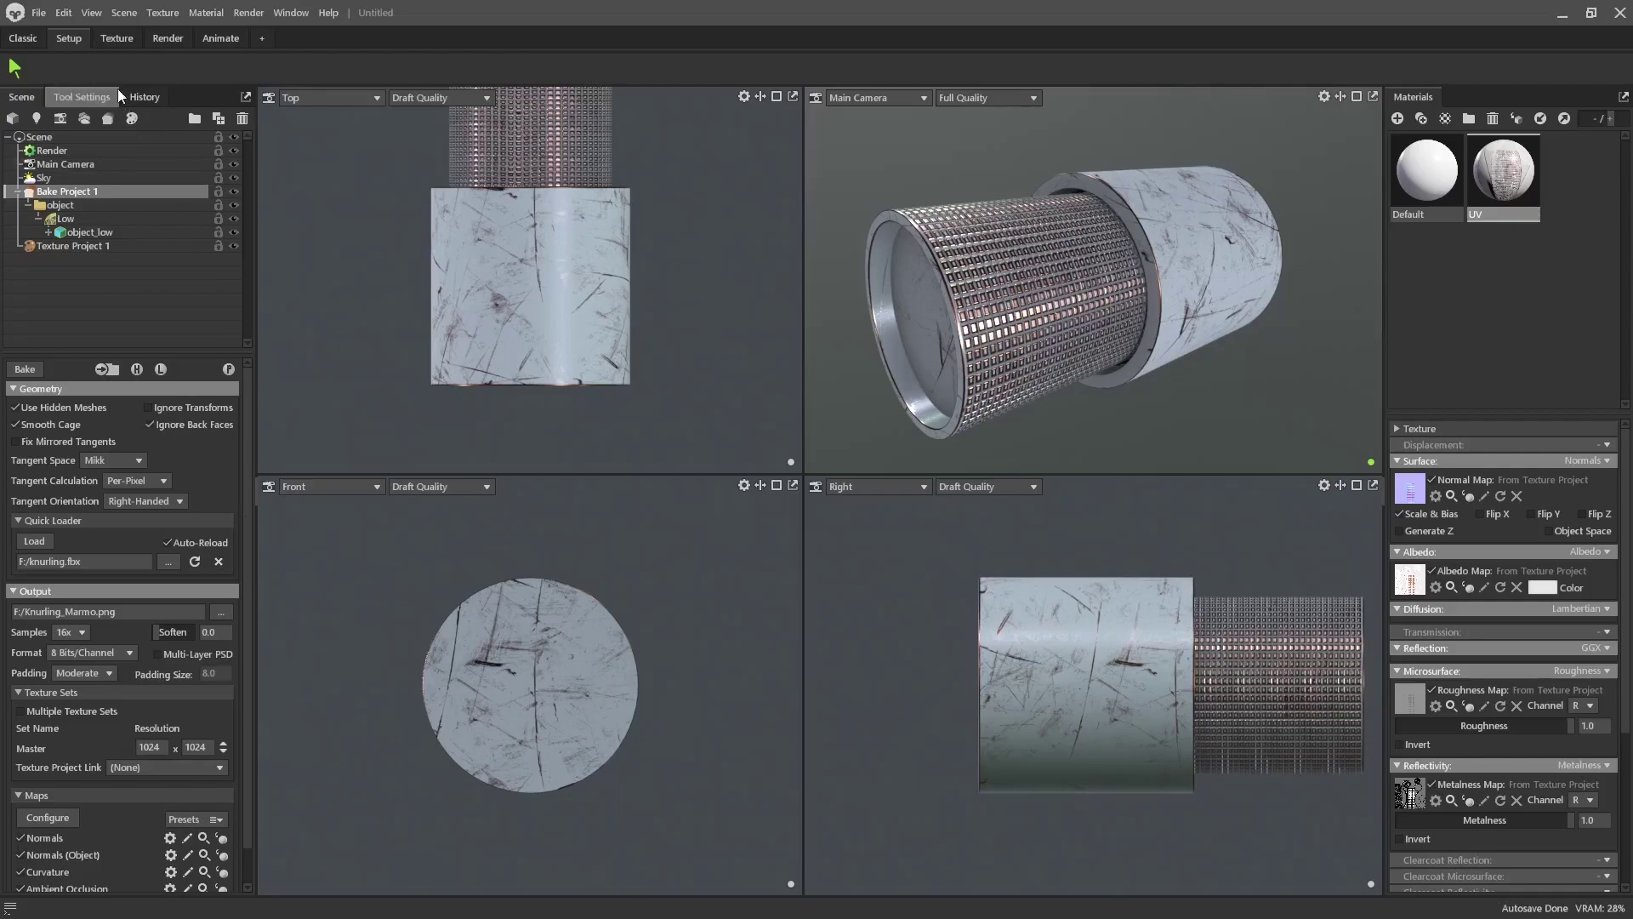
Switch to Marmoset Toolbag and review the project and output map settings of Texture Project 1
{"action": "left_click", "coordinate": [80, 245]}
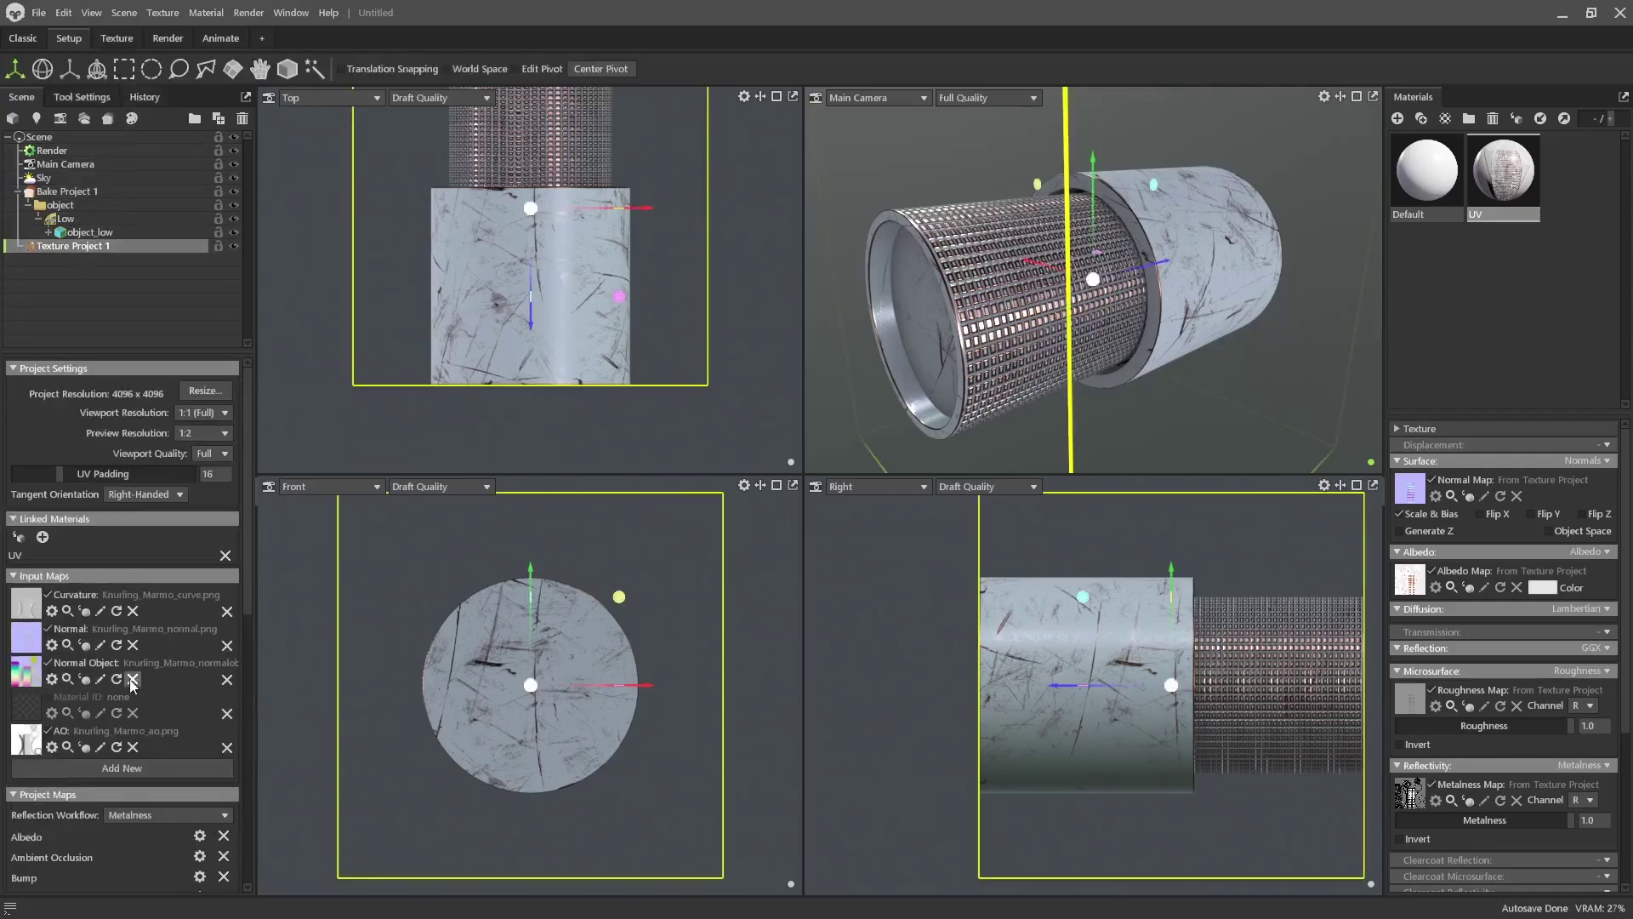
{"action": "scroll", "coordinate": [125, 686], "scroll_direction": "down", "scroll_amount": 10}
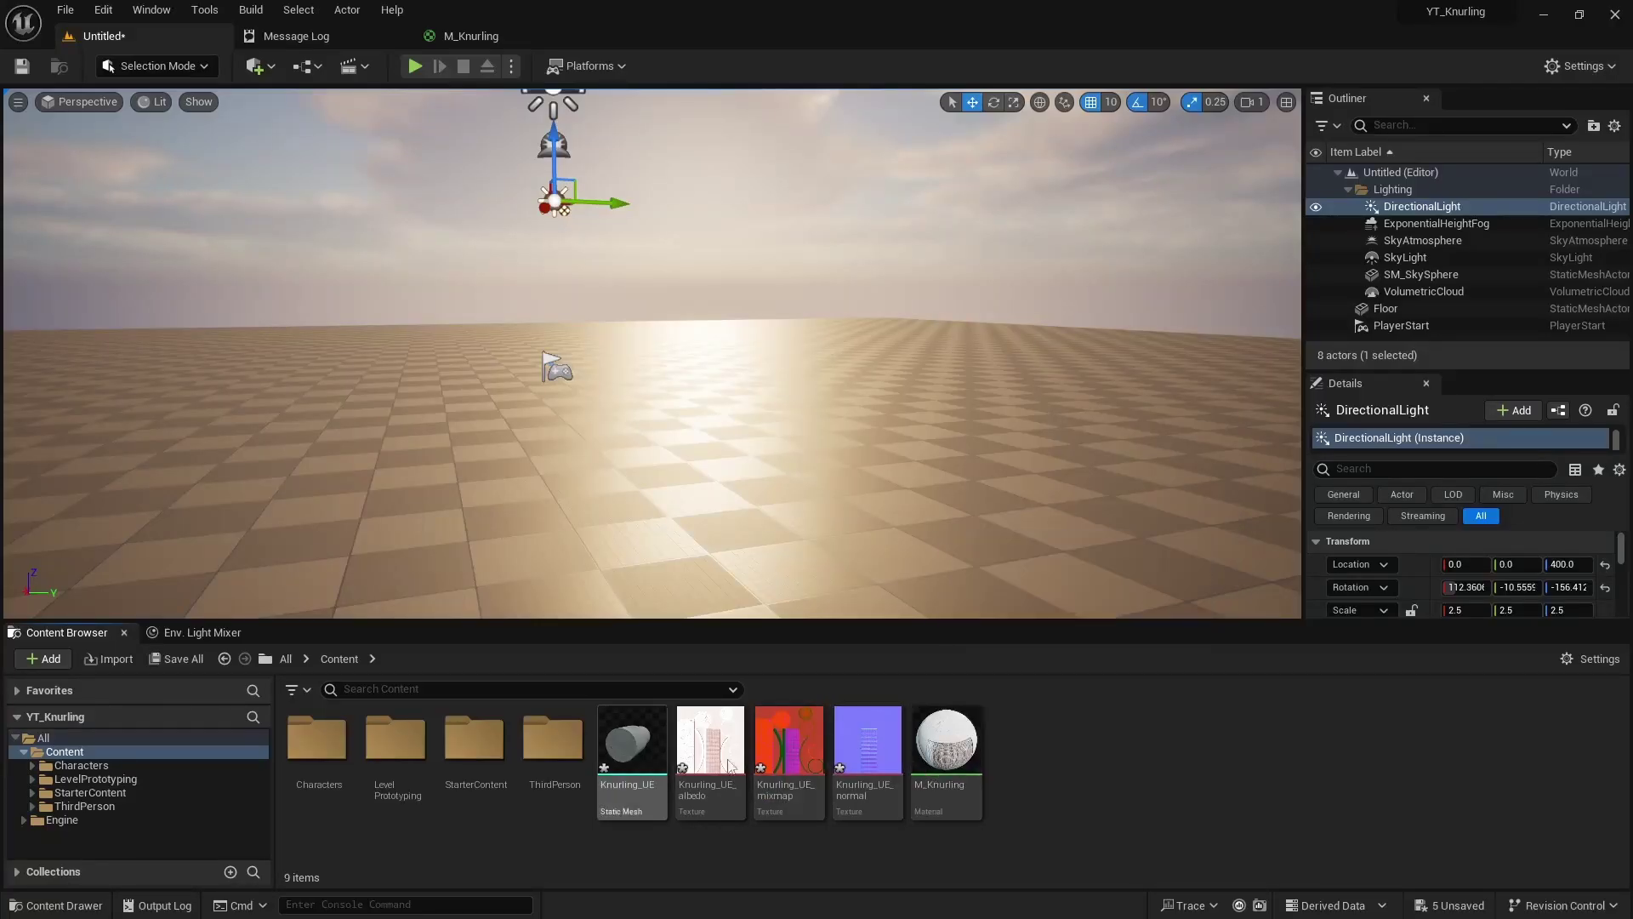
Back in Unreal Engine, create a Blueprint class based on Actor in the Content folder and name it BP_Knurling
{"action": "right_click", "coordinate": [1046, 759]}
{"action": "mouse_move", "coordinate": [1076, 648]}
{"action": "left_click", "coordinate": [1212, 281]}
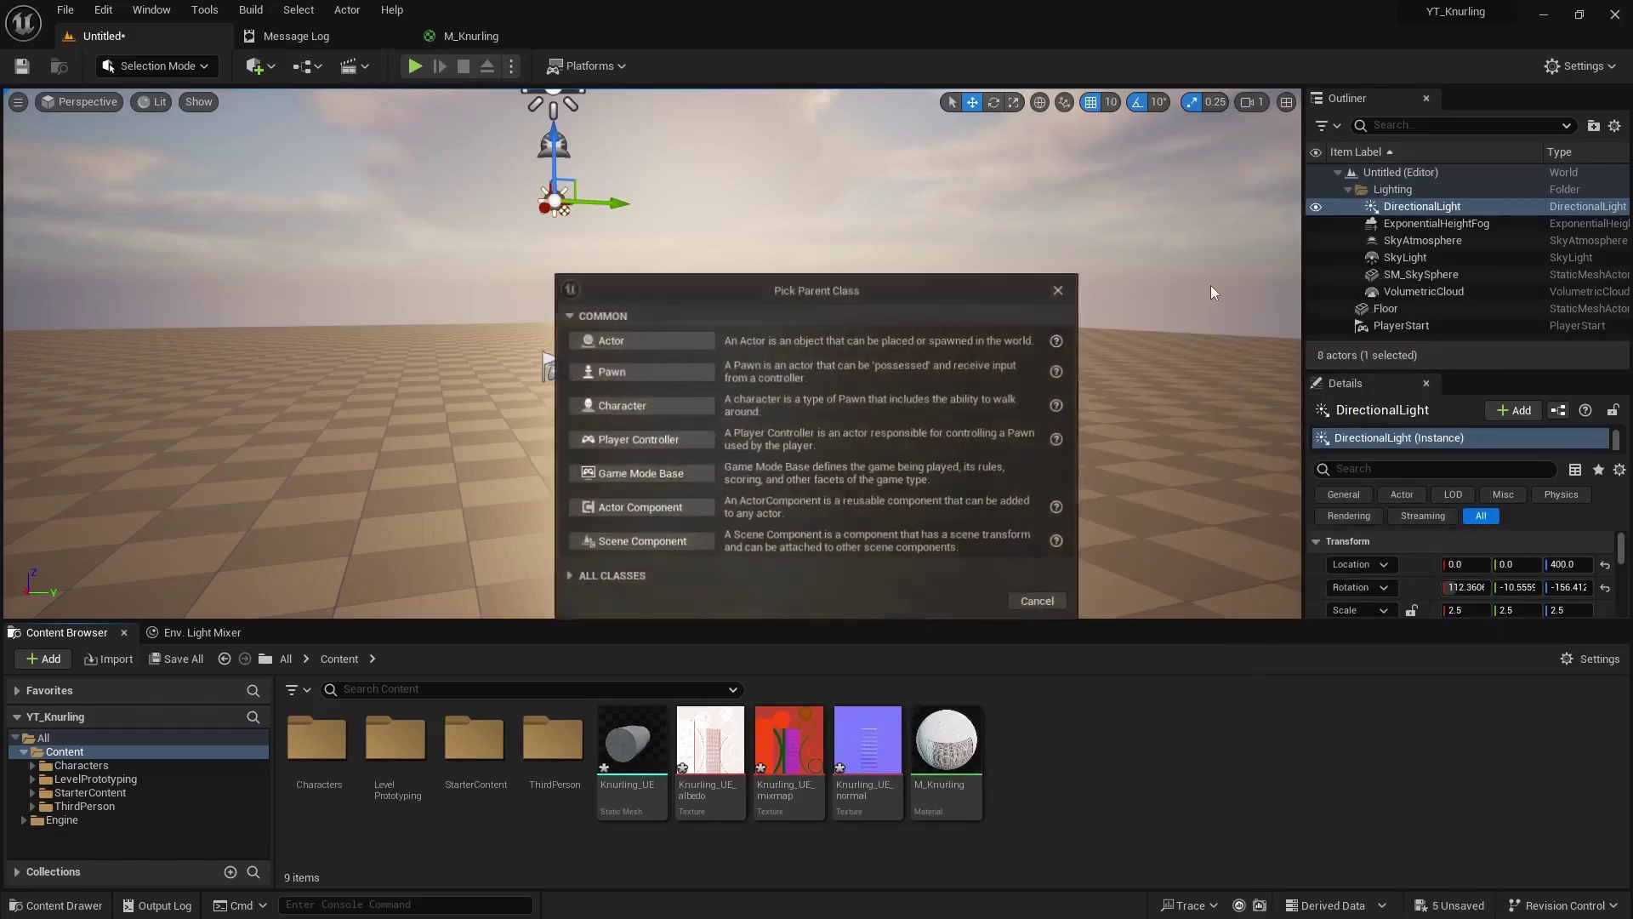
{"action": "left_click", "coordinate": [639, 341]}
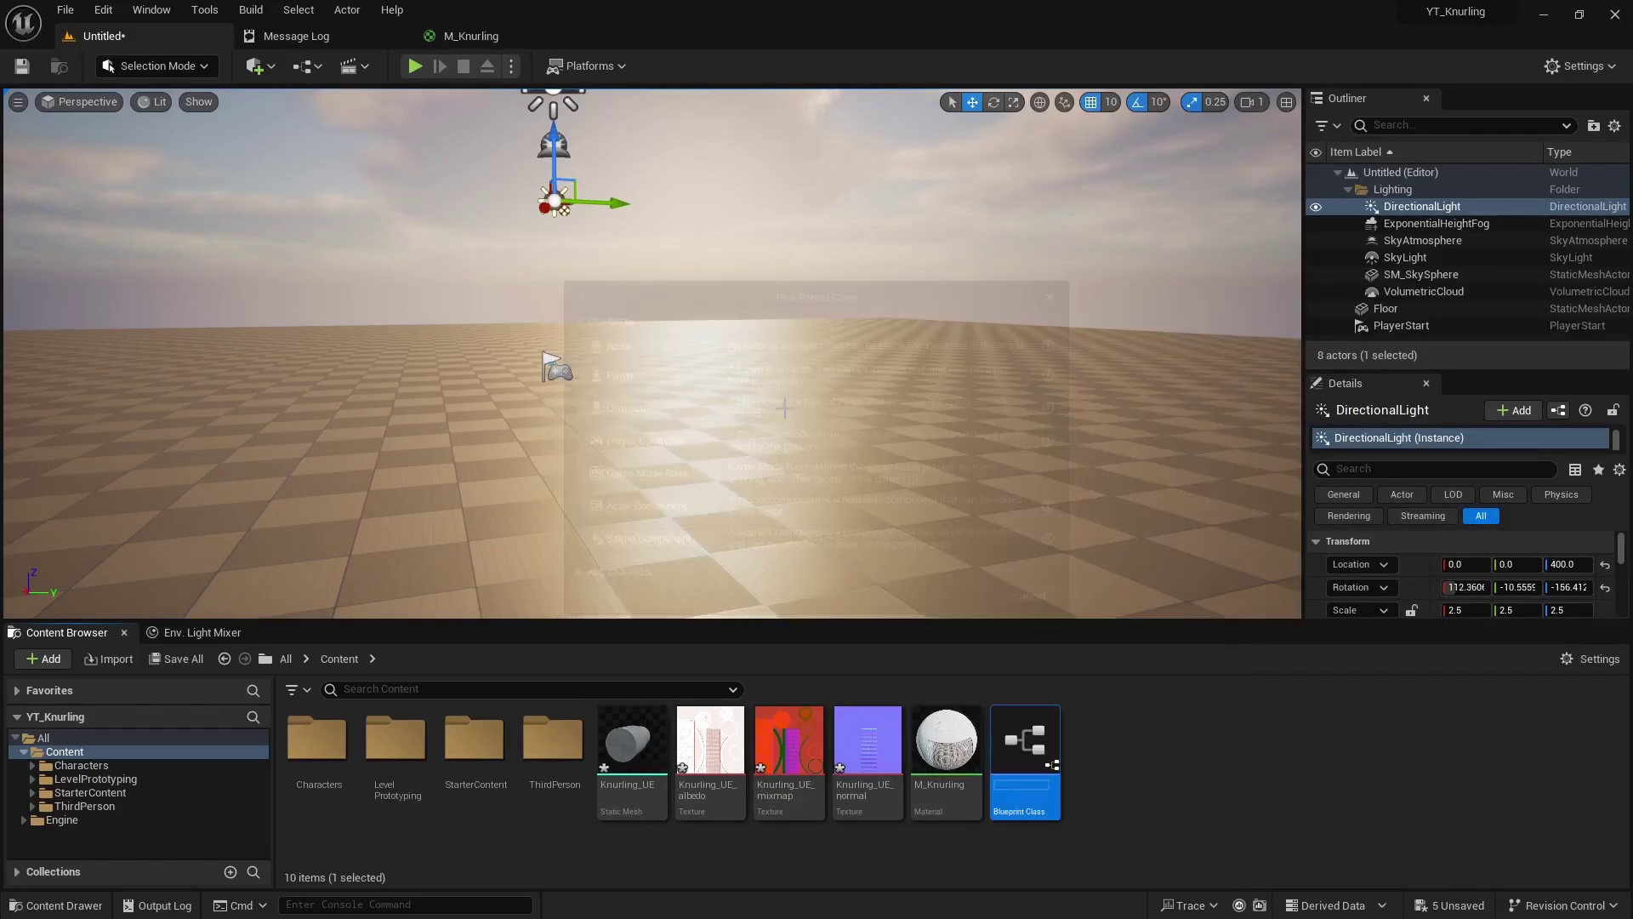
{"action": "type", "text": "BP_K"}
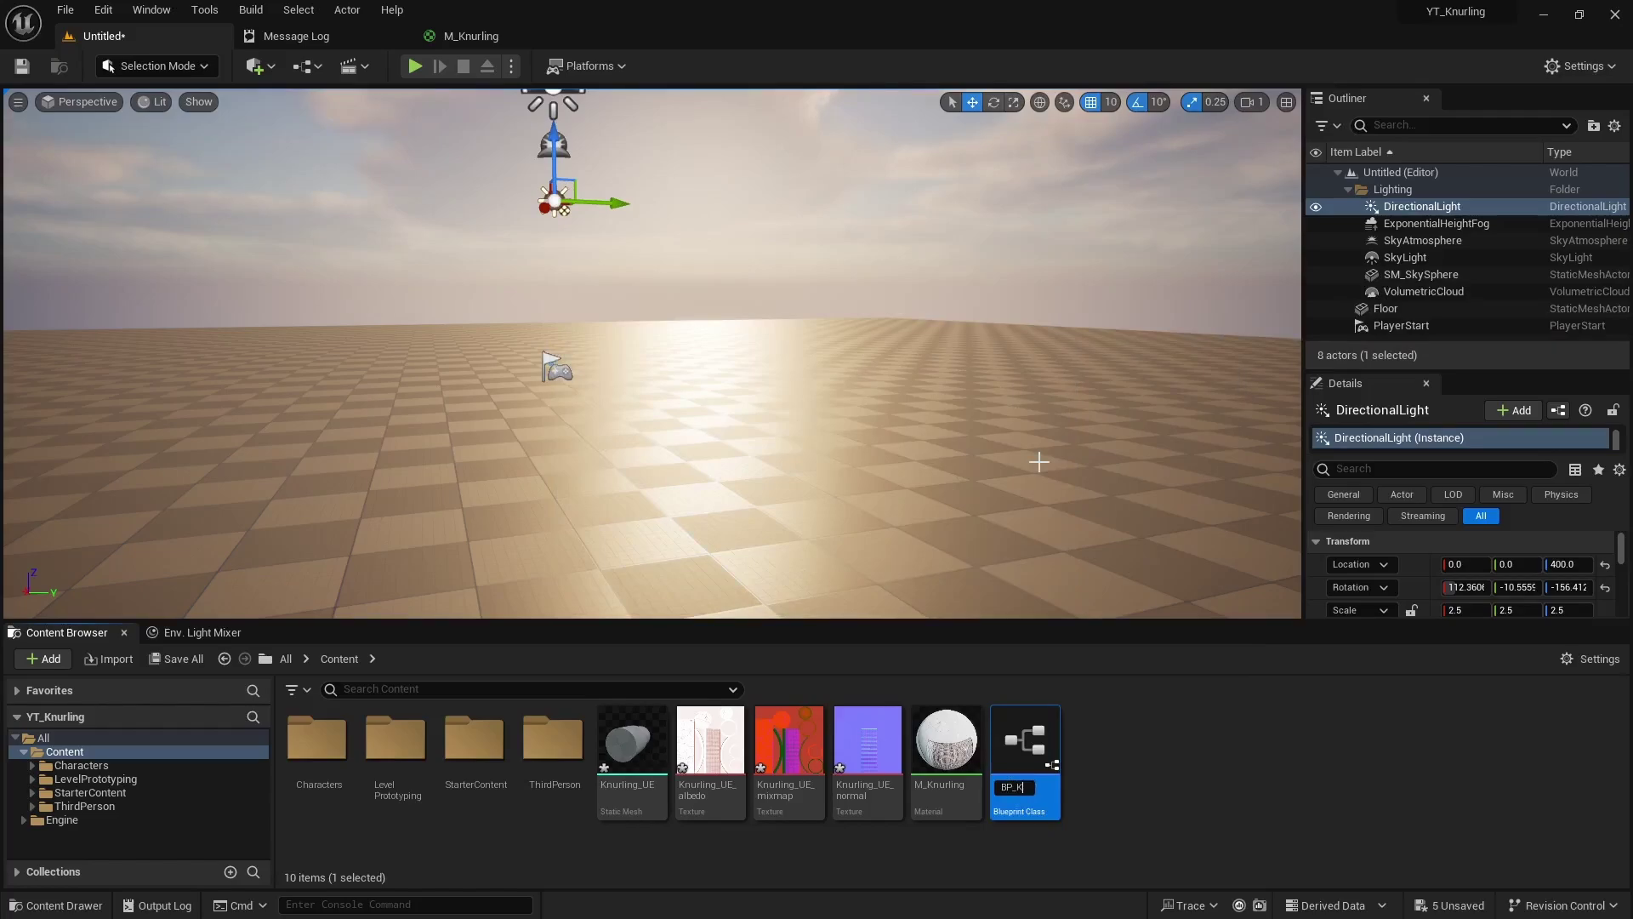
{"action": "type", "text": "nurling"}
{"action": "key", "text": "Return"}
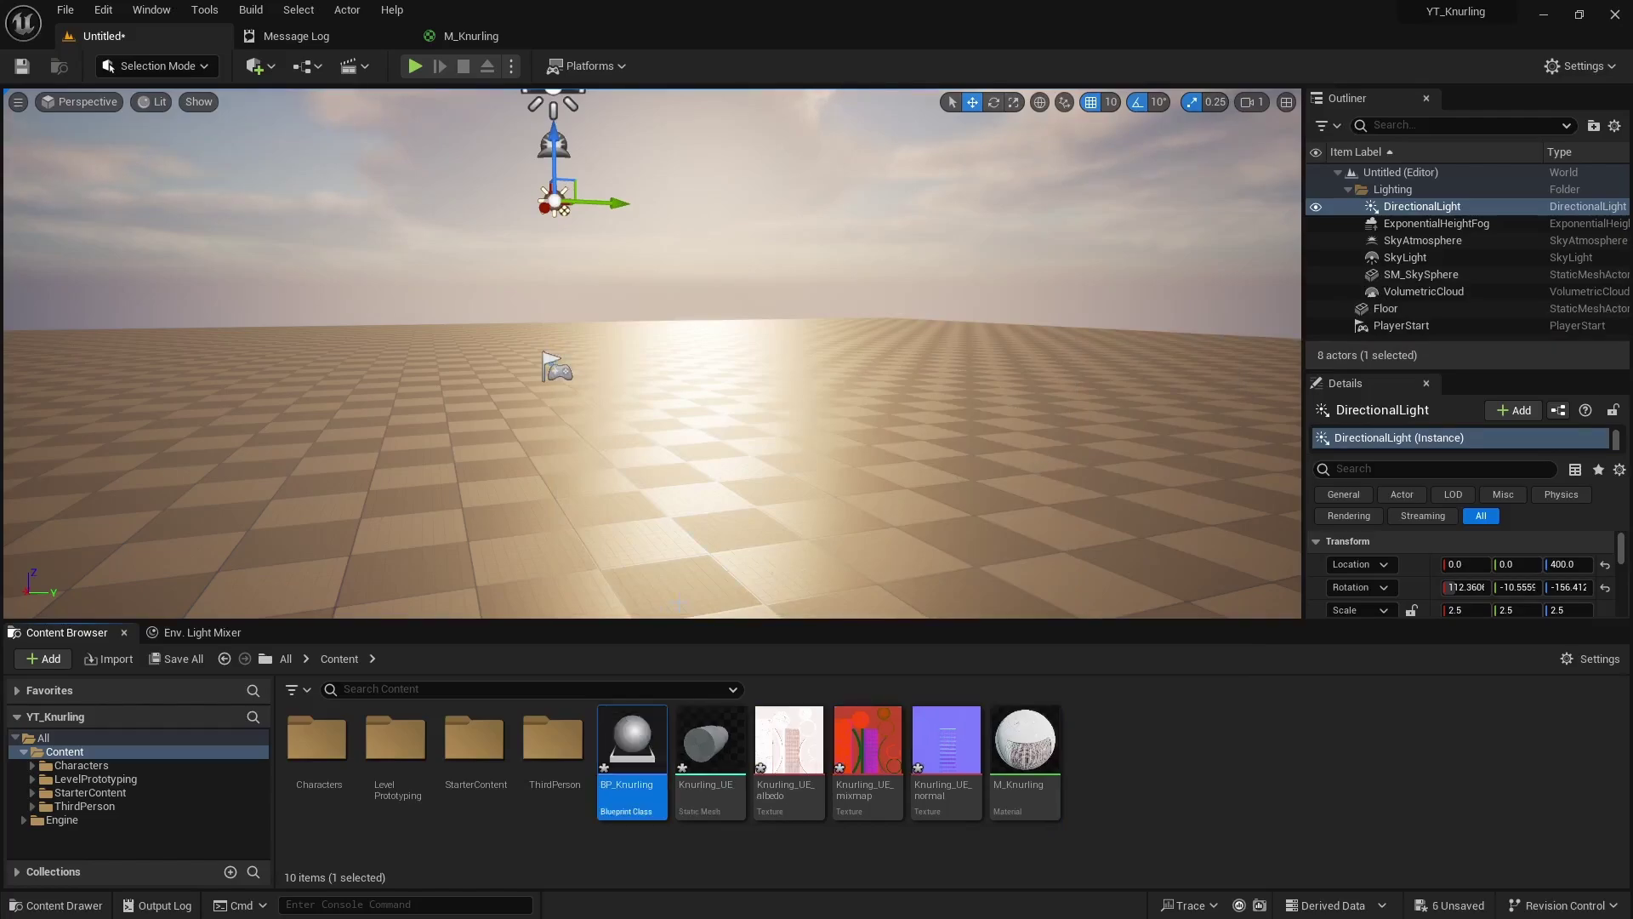
Open BP_Knurling and add a static mesh component that uses the Knurling_UE mesh
{"action": "double_click", "coordinate": [634, 730]}
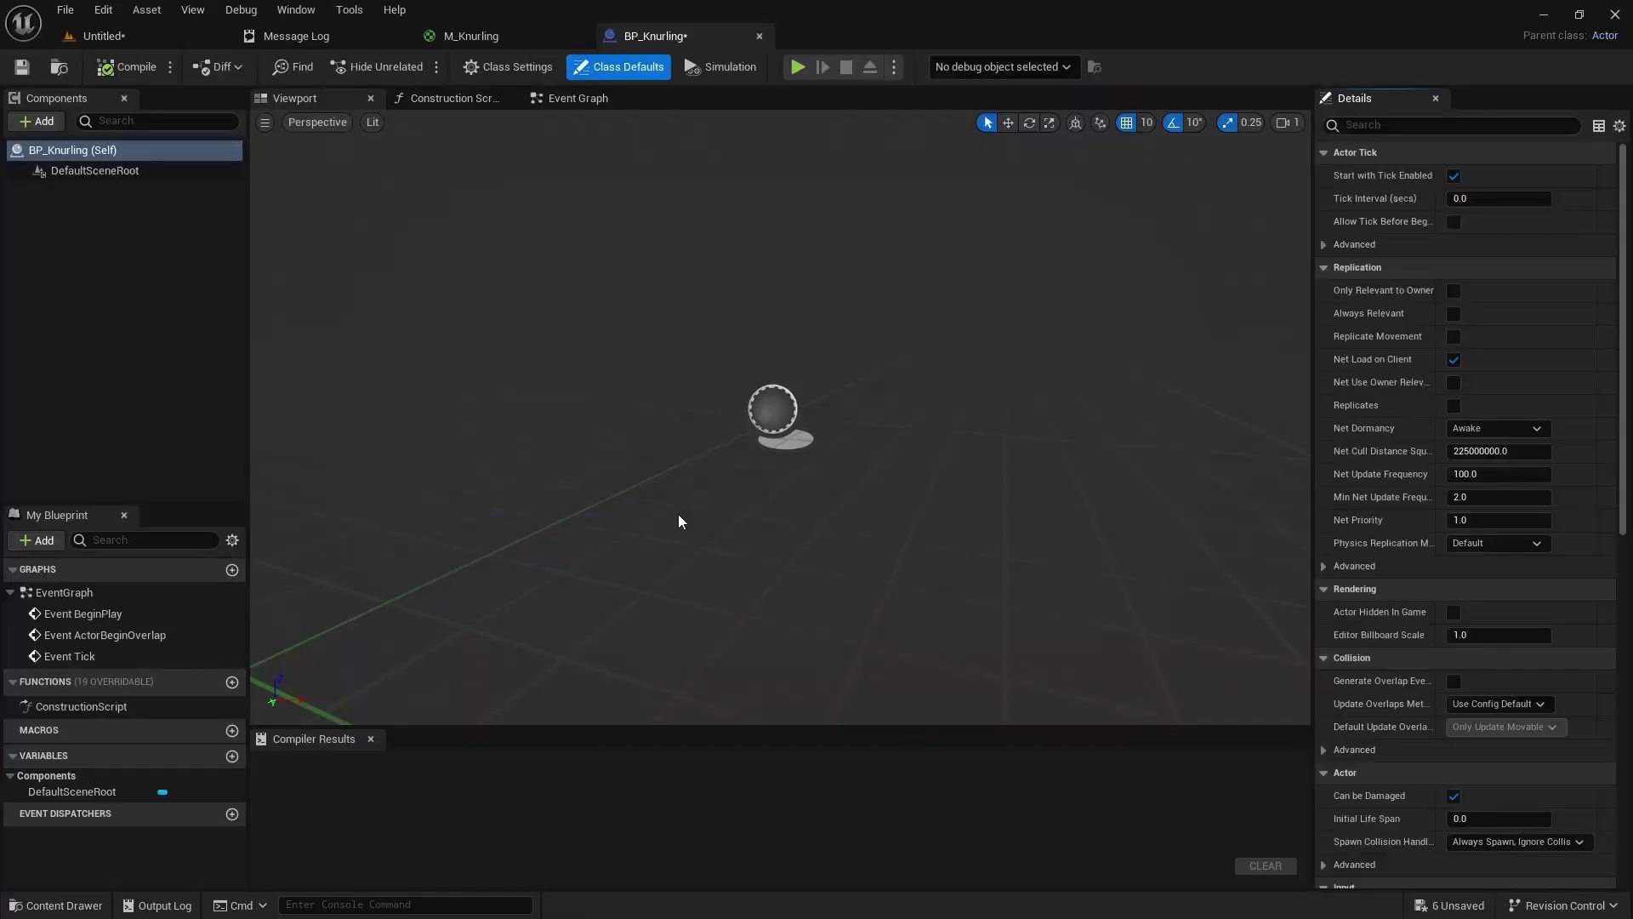
{"action": "key", "text": "ctrl+space"}
{"action": "left_click", "coordinate": [724, 698]}
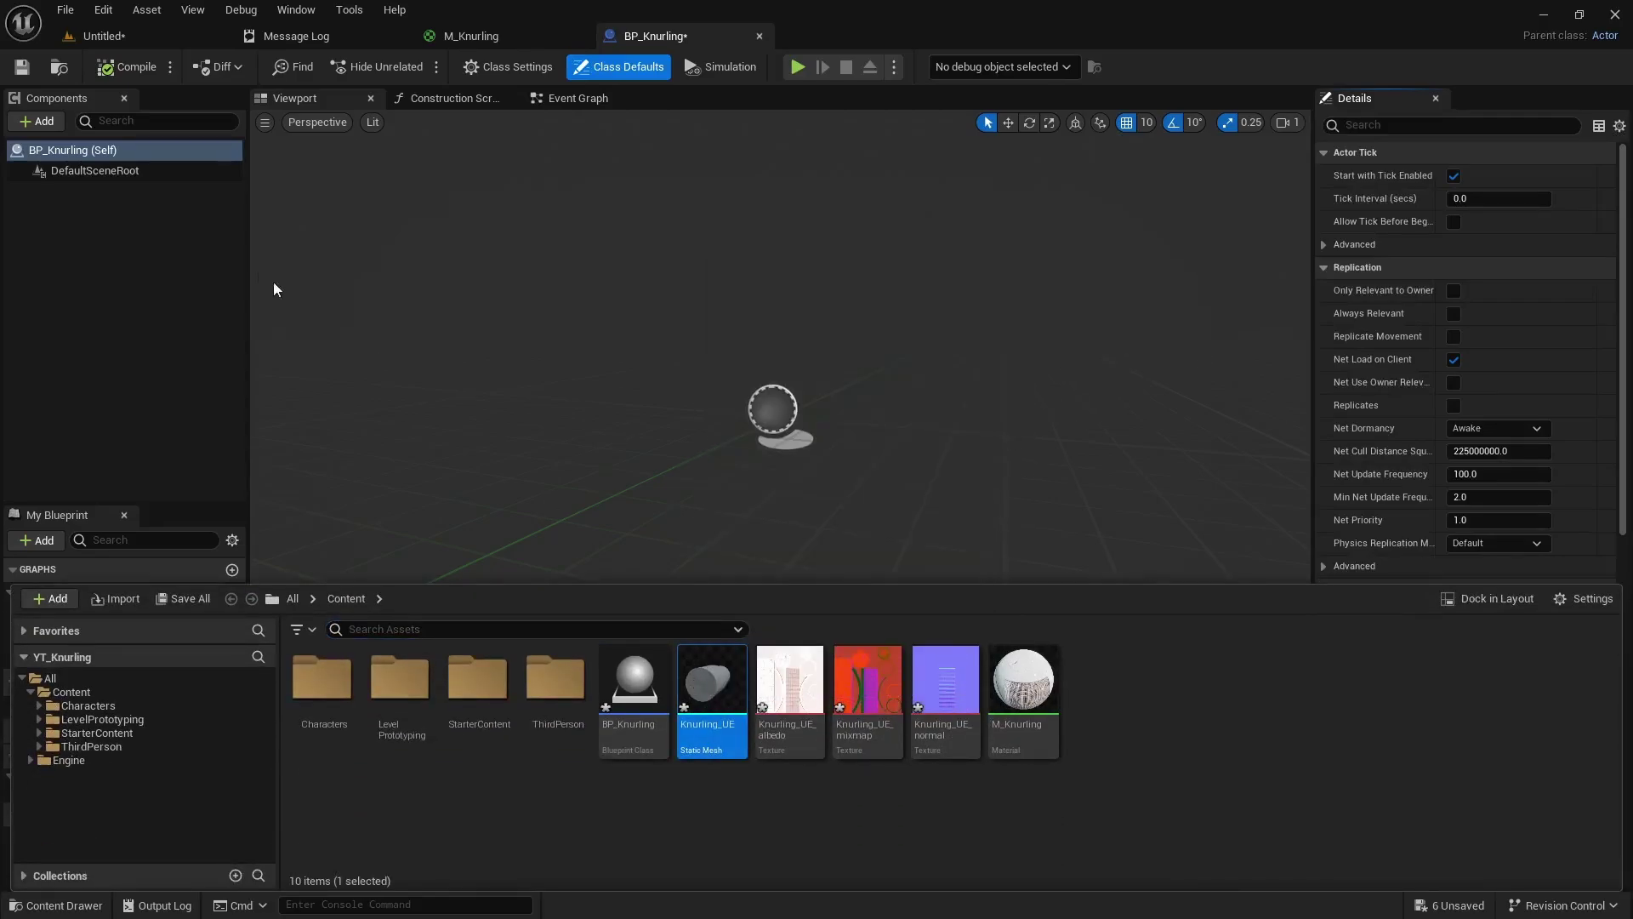
{"action": "left_click", "coordinate": [34, 122]}
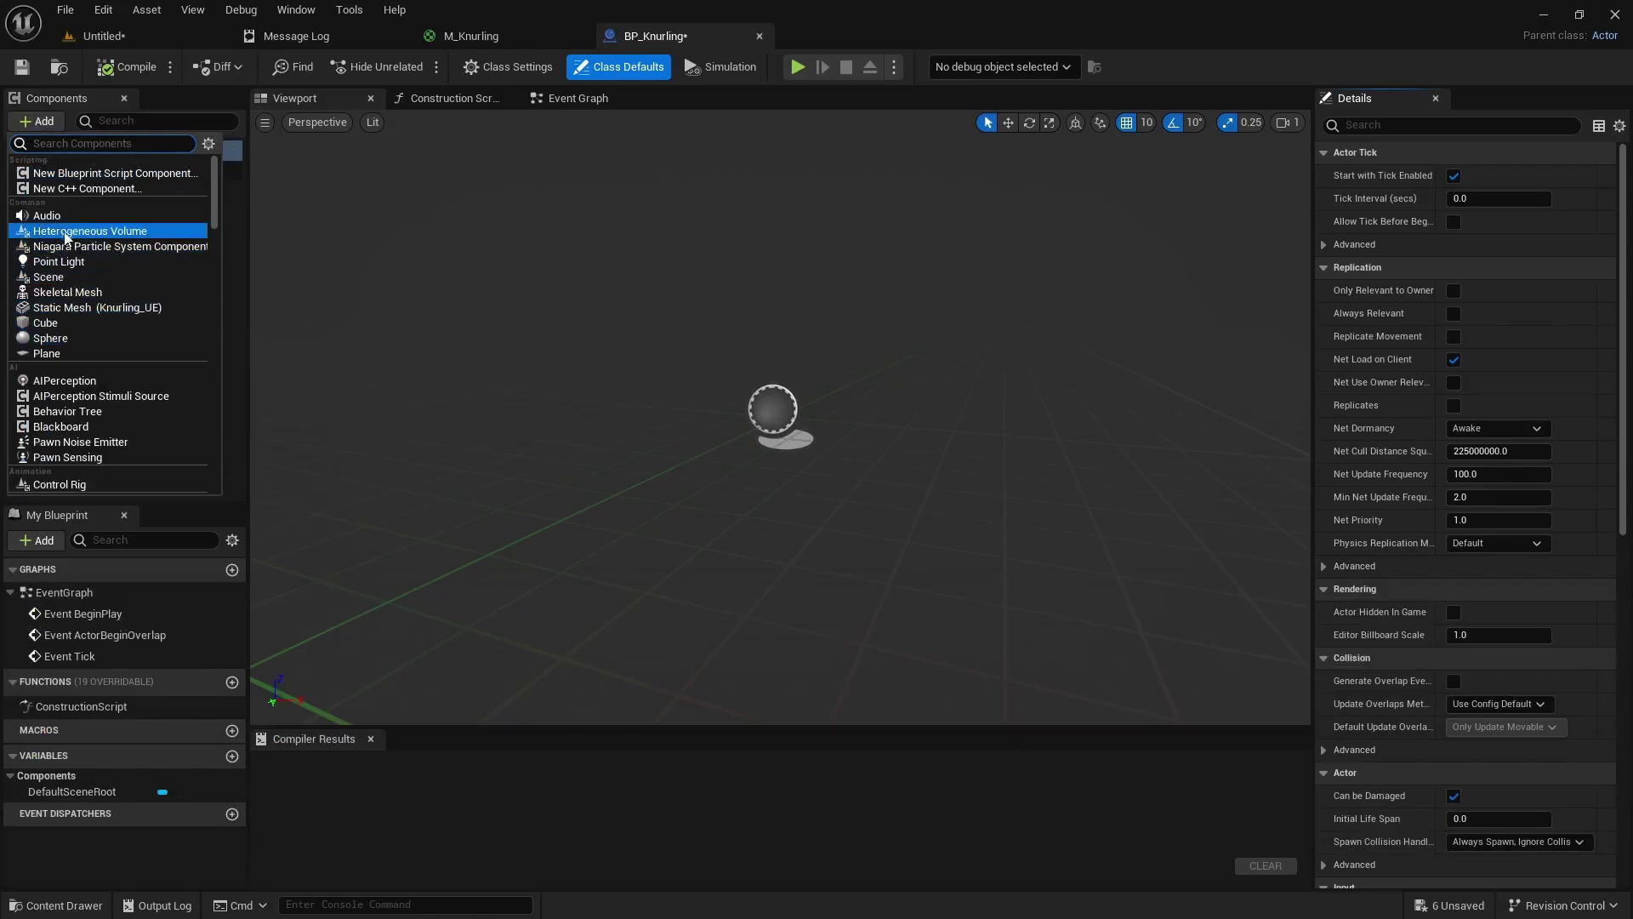
{"action": "left_click", "coordinate": [138, 308]}
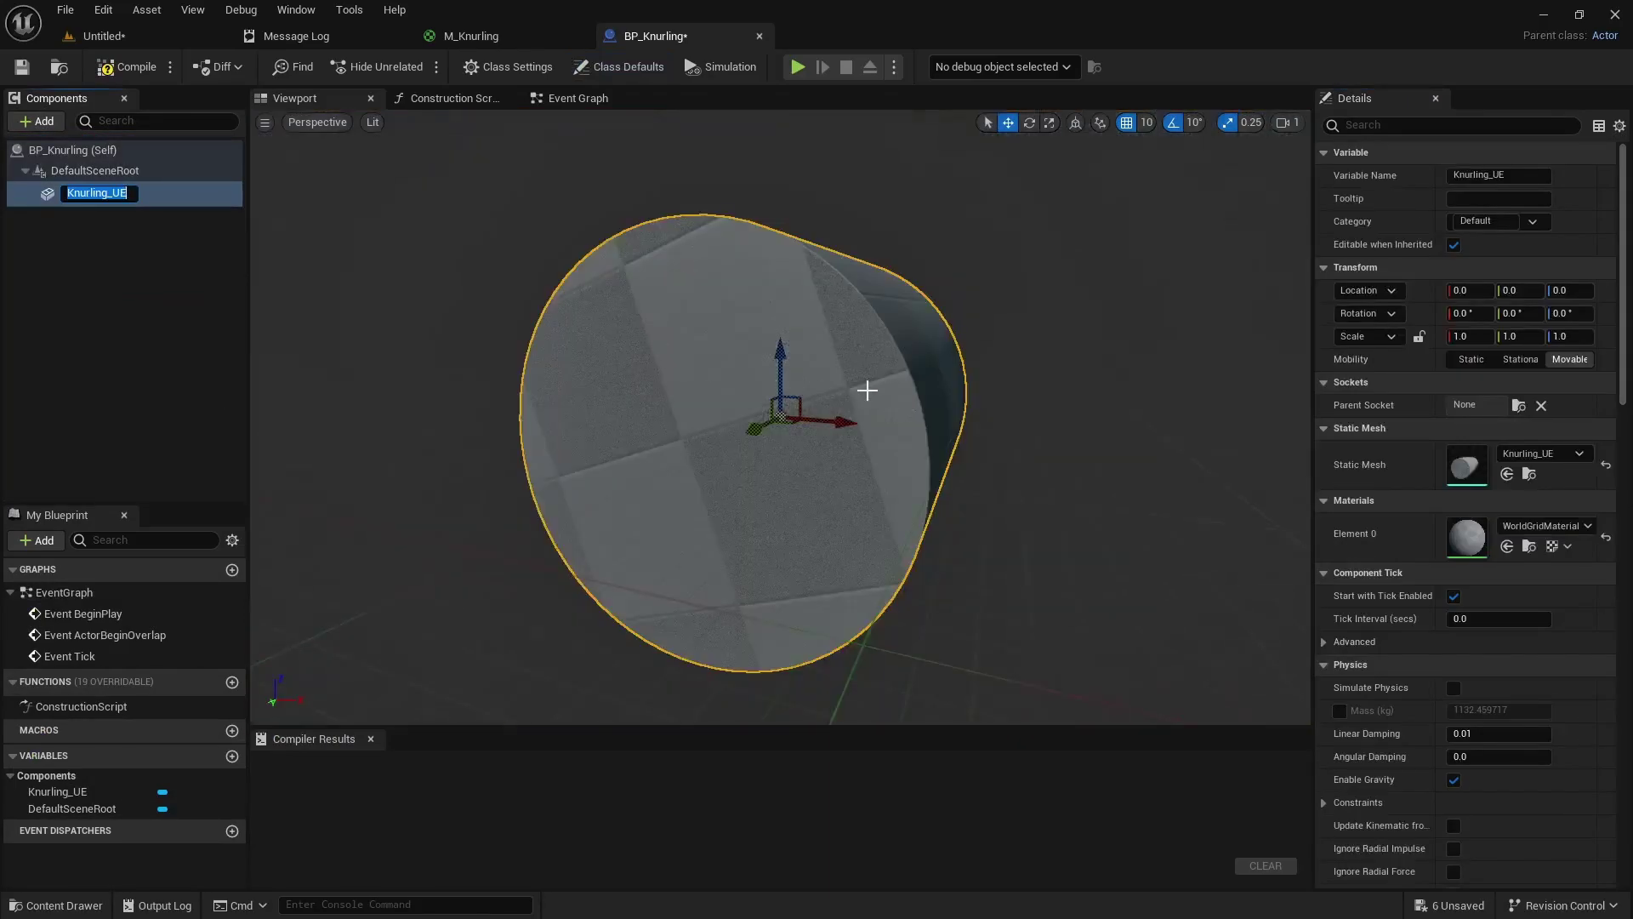
Assign the M_Knurling material to Element 0 of the Knurling_UE component
{"action": "left_click_drag", "start_coordinate": [908, 379], "coordinate": [690, 380], "text": "alt"}
{"action": "scroll", "coordinate": [908, 378], "scroll_direction": "down", "scroll_amount": 5}
{"action": "left_click_drag", "start_coordinate": [968, 409], "coordinate": [876, 415], "text": "alt"}
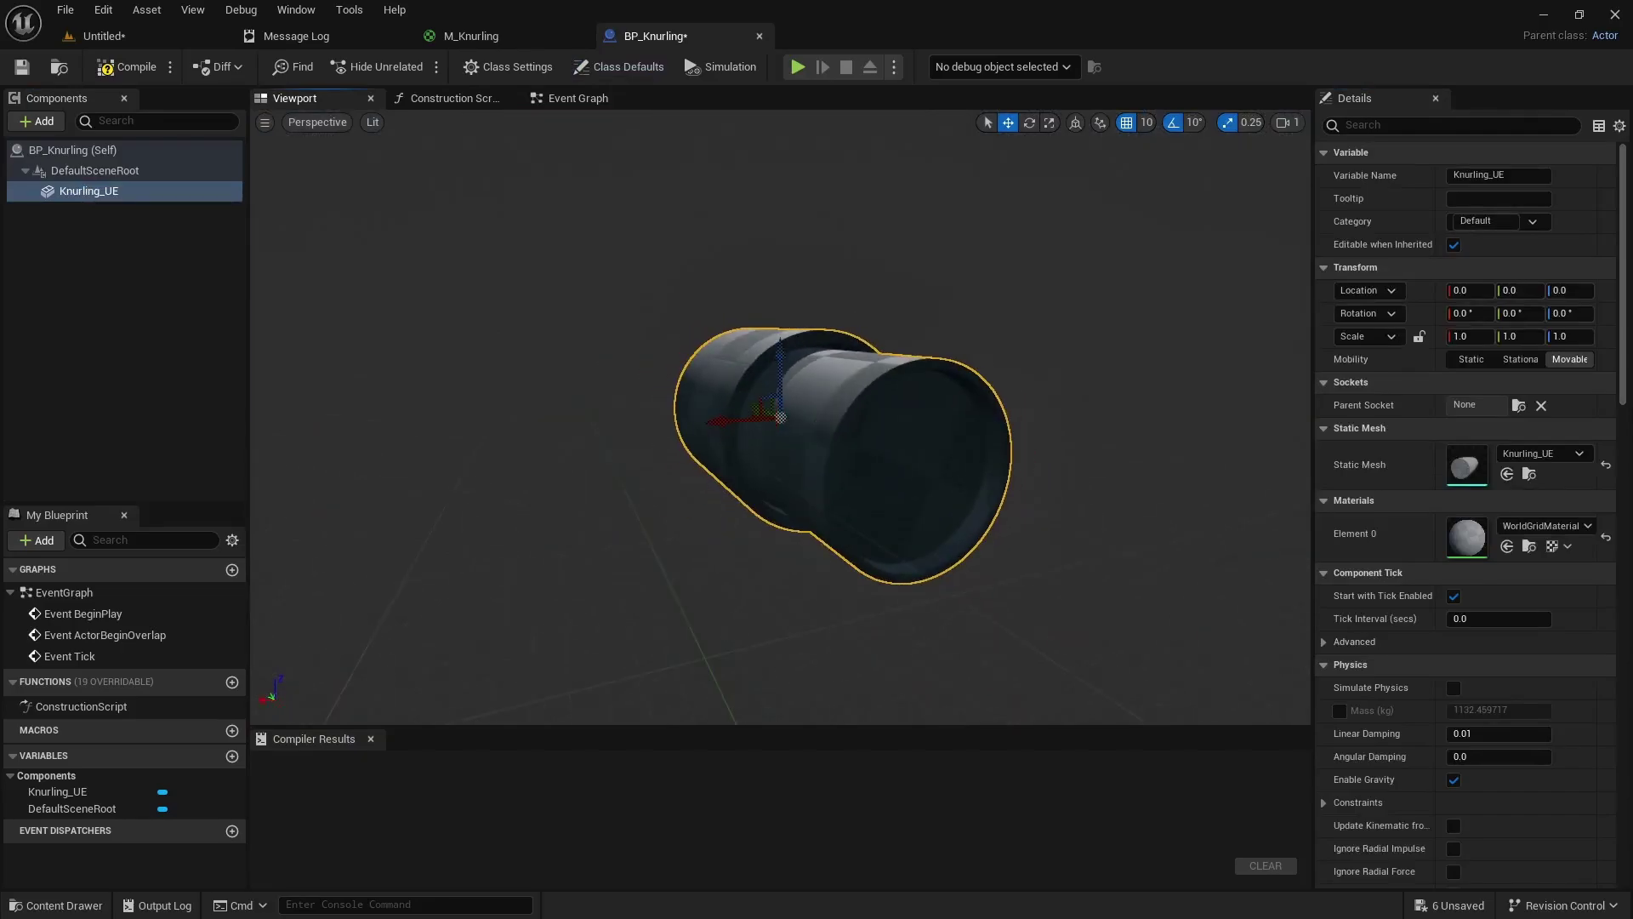
{"action": "left_click", "coordinate": [1543, 526]}
{"action": "type", "text": "m_knur"}
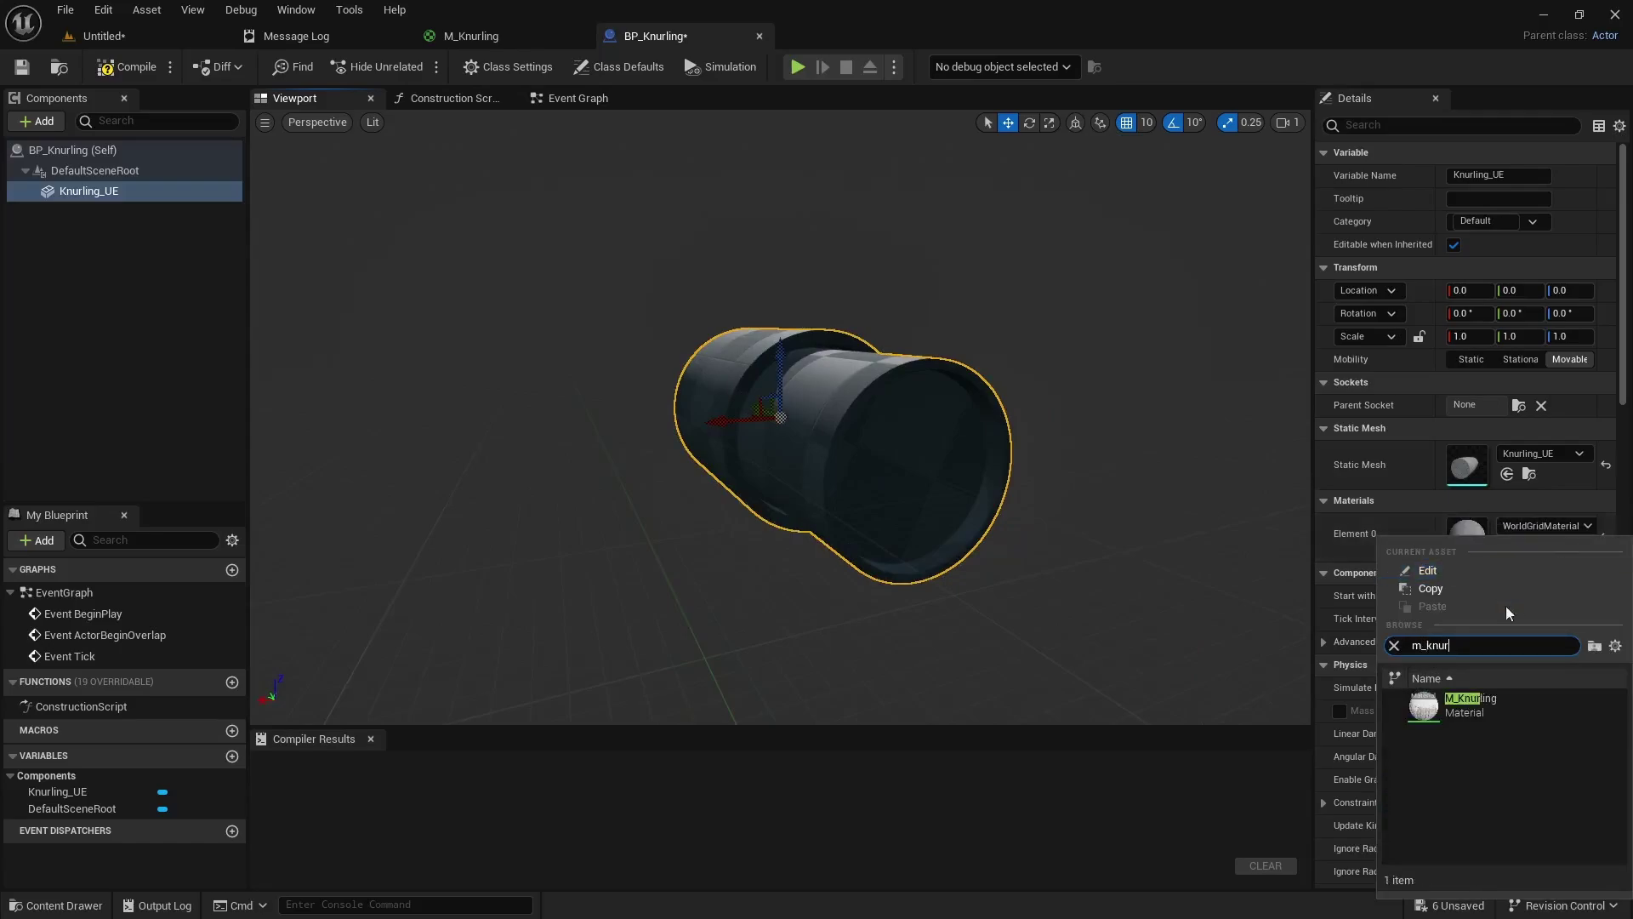
{"action": "left_click", "coordinate": [1479, 701]}
Rotate the preview light around the textured part, and compile and save BP_Knurling
{"action": "left_click_drag", "start_coordinate": [1152, 451], "coordinate": [851, 447], "text": "alt"}
{"action": "scroll", "coordinate": [1152, 451], "scroll_direction": "down", "scroll_amount": 3}
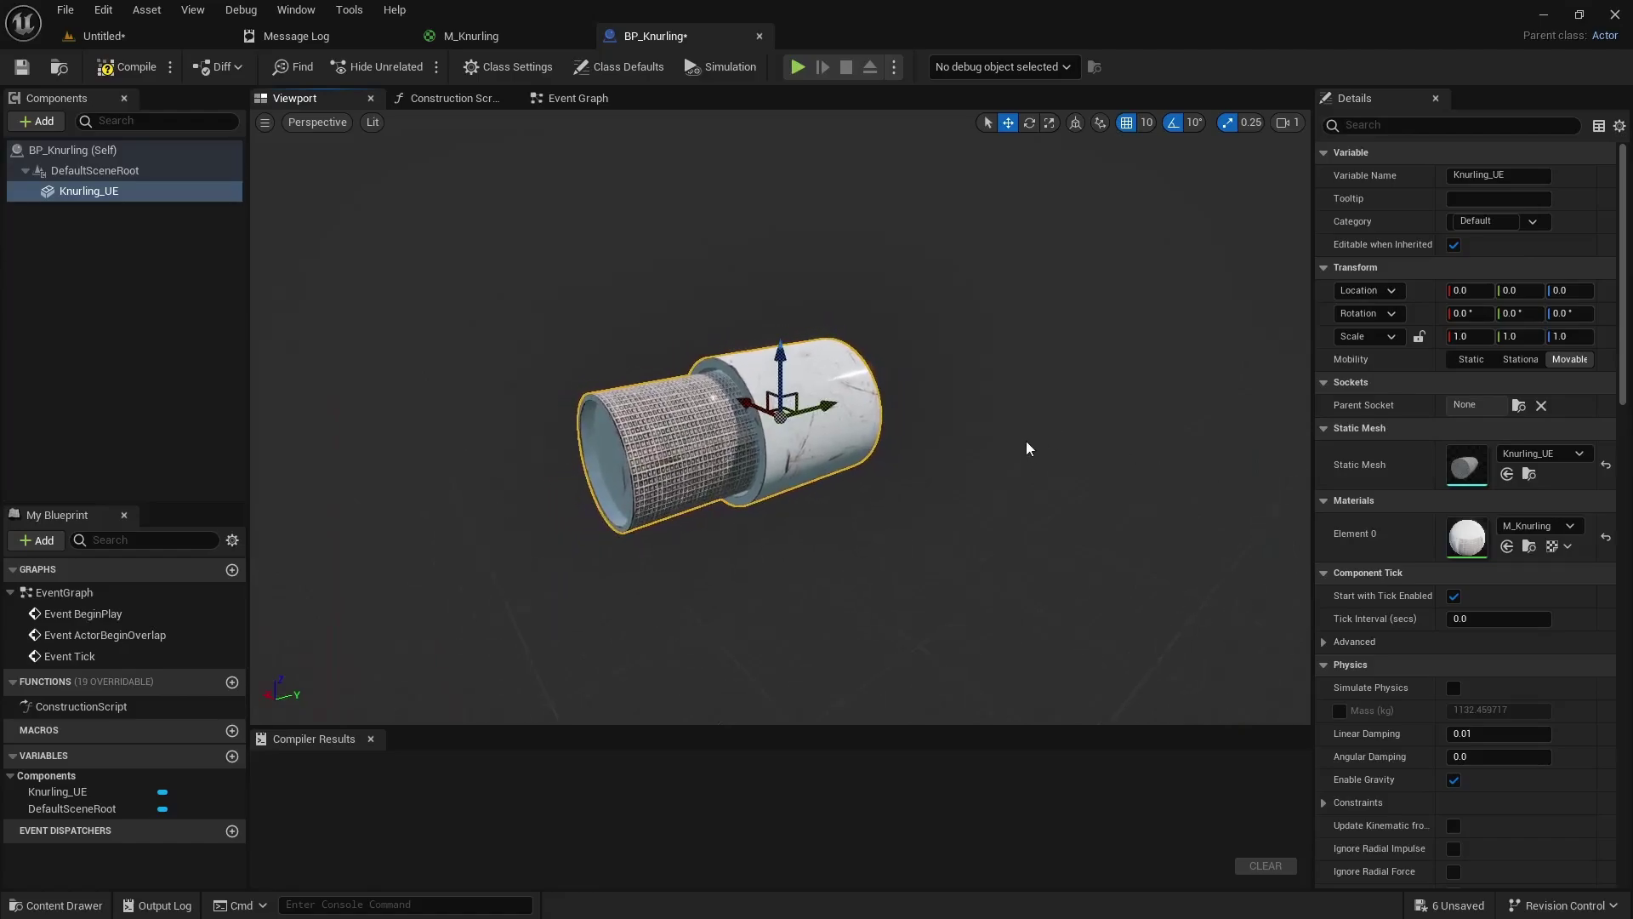
{"action": "key", "text": "l"}
{"action": "left_click_drag", "start_coordinate": [1045, 467], "coordinate": [612, 415]}
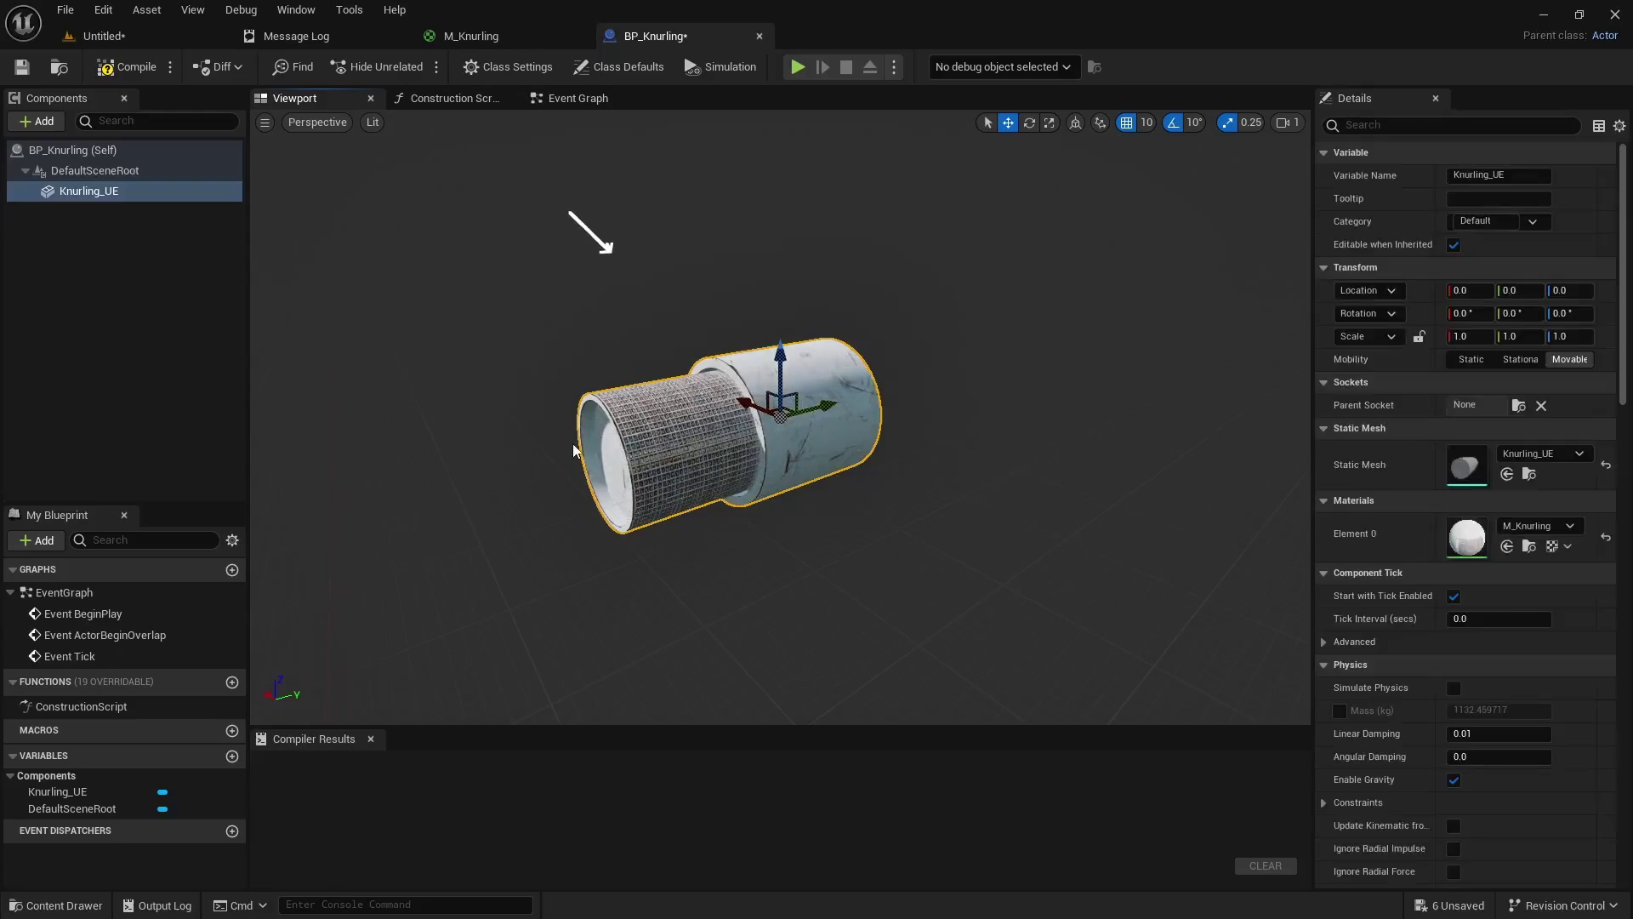
{"action": "left_click", "coordinate": [146, 71]}
{"action": "left_click", "coordinate": [21, 66]}
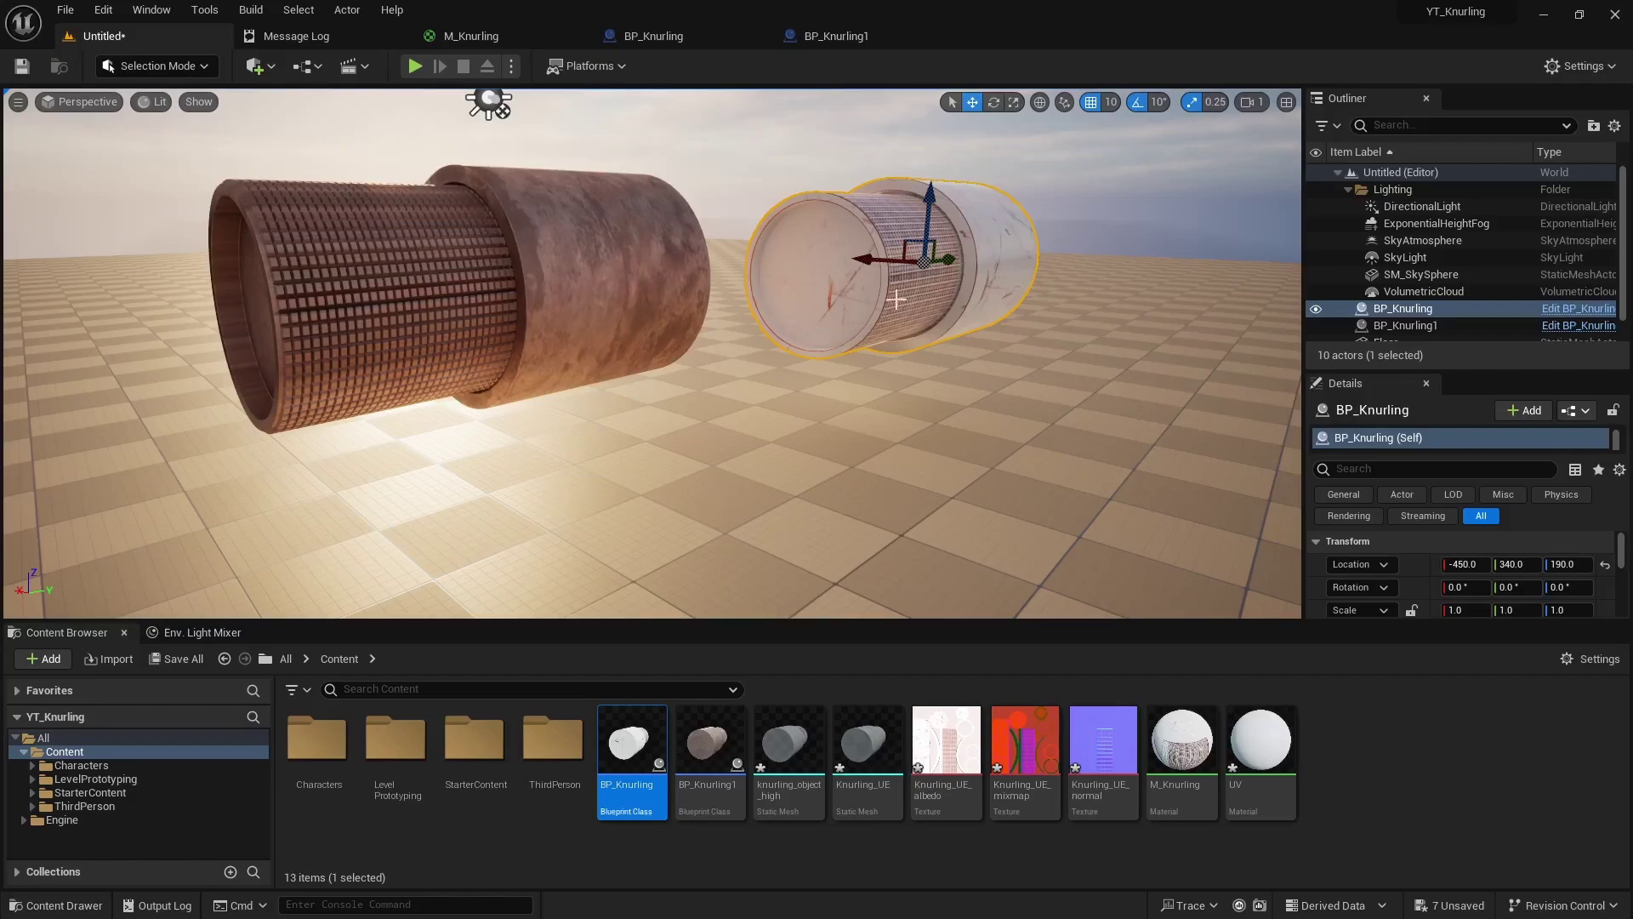
Frame both knurled parts in the level and display them in Wireframe view mode
{"action": "key", "text": "d"}
{"action": "right_click_drag", "start_coordinate": [888, 396], "coordinate": [451, 361]}
{"action": "key", "text": "a"}
{"action": "key", "text": "d"}
{"action": "key", "text": "s"}
{"action": "key", "text": "a"}
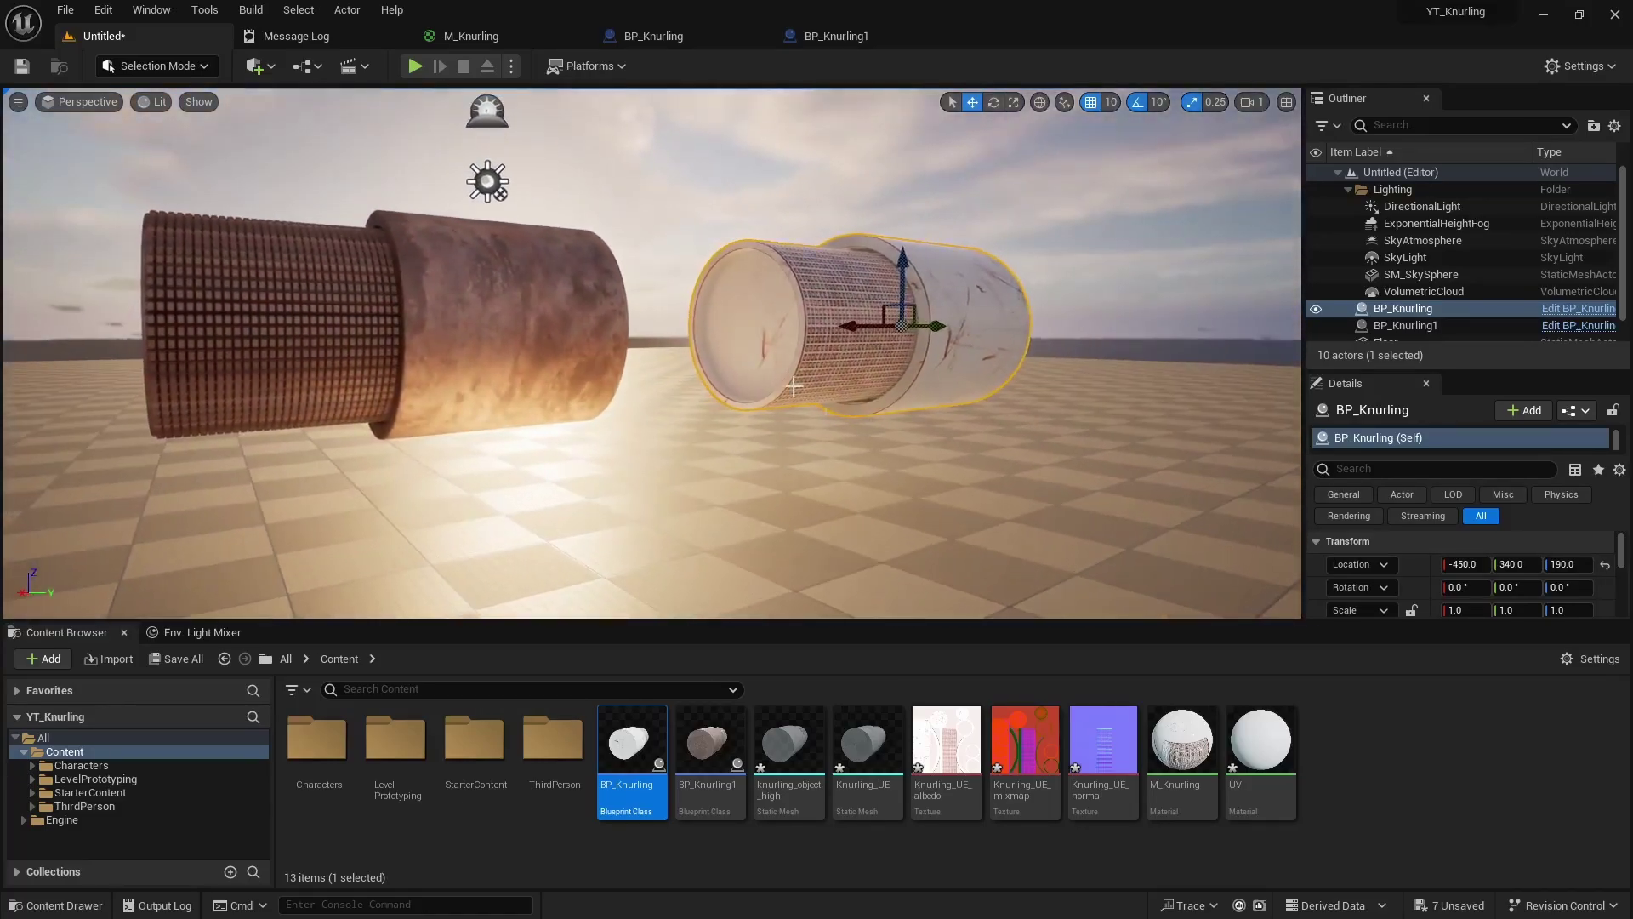
{"action": "left_click", "coordinate": [158, 102]}
{"action": "left_click", "coordinate": [217, 191]}
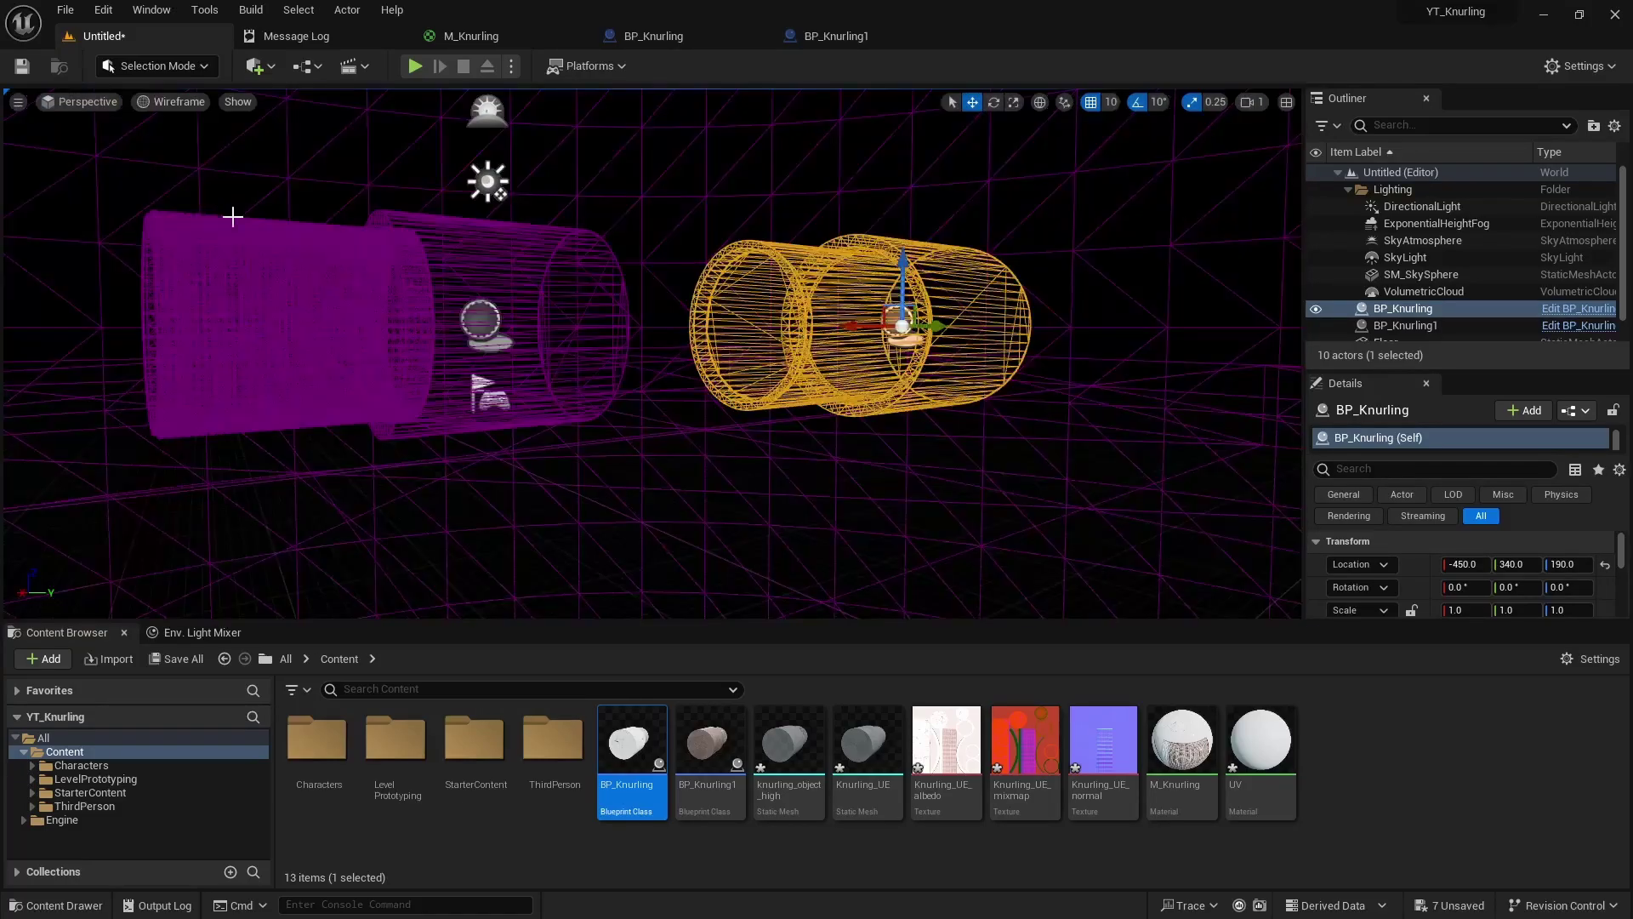
Select BP_Knurling1 and compare its wireframe mesh density with that of BP_Knurling up close
{"action": "right_click_drag", "start_coordinate": [532, 413], "coordinate": [469, 395]}
{"action": "key", "text": "a"}
{"action": "left_click", "coordinate": [517, 352]}
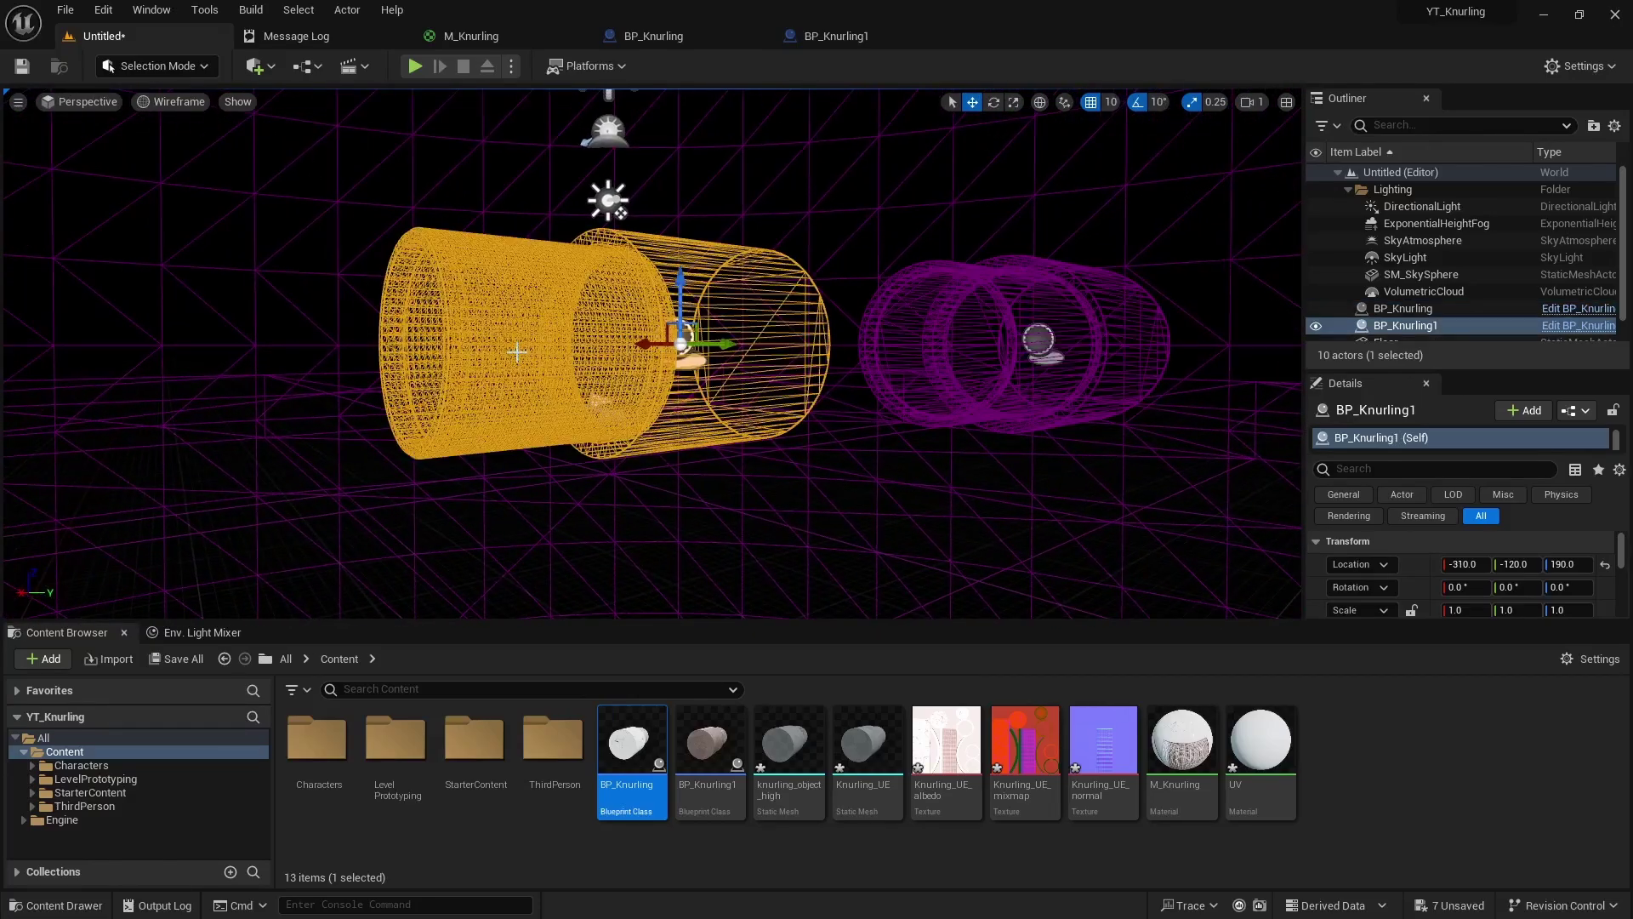
{"action": "key", "text": "d"}
{"action": "mouse_move", "coordinate": [643, 414]}
{"action": "right_mouse_down"}
{"action": "mouse_move", "coordinate": [529, 412]}
{"action": "mouse_move", "coordinate": [616, 399]}
{"action": "right_mouse_up"}
{"action": "key", "text": "a"}
Return the viewport to Lit view mode and compare the two shaded parts from farther back
{"action": "left_click", "coordinate": [170, 101]}
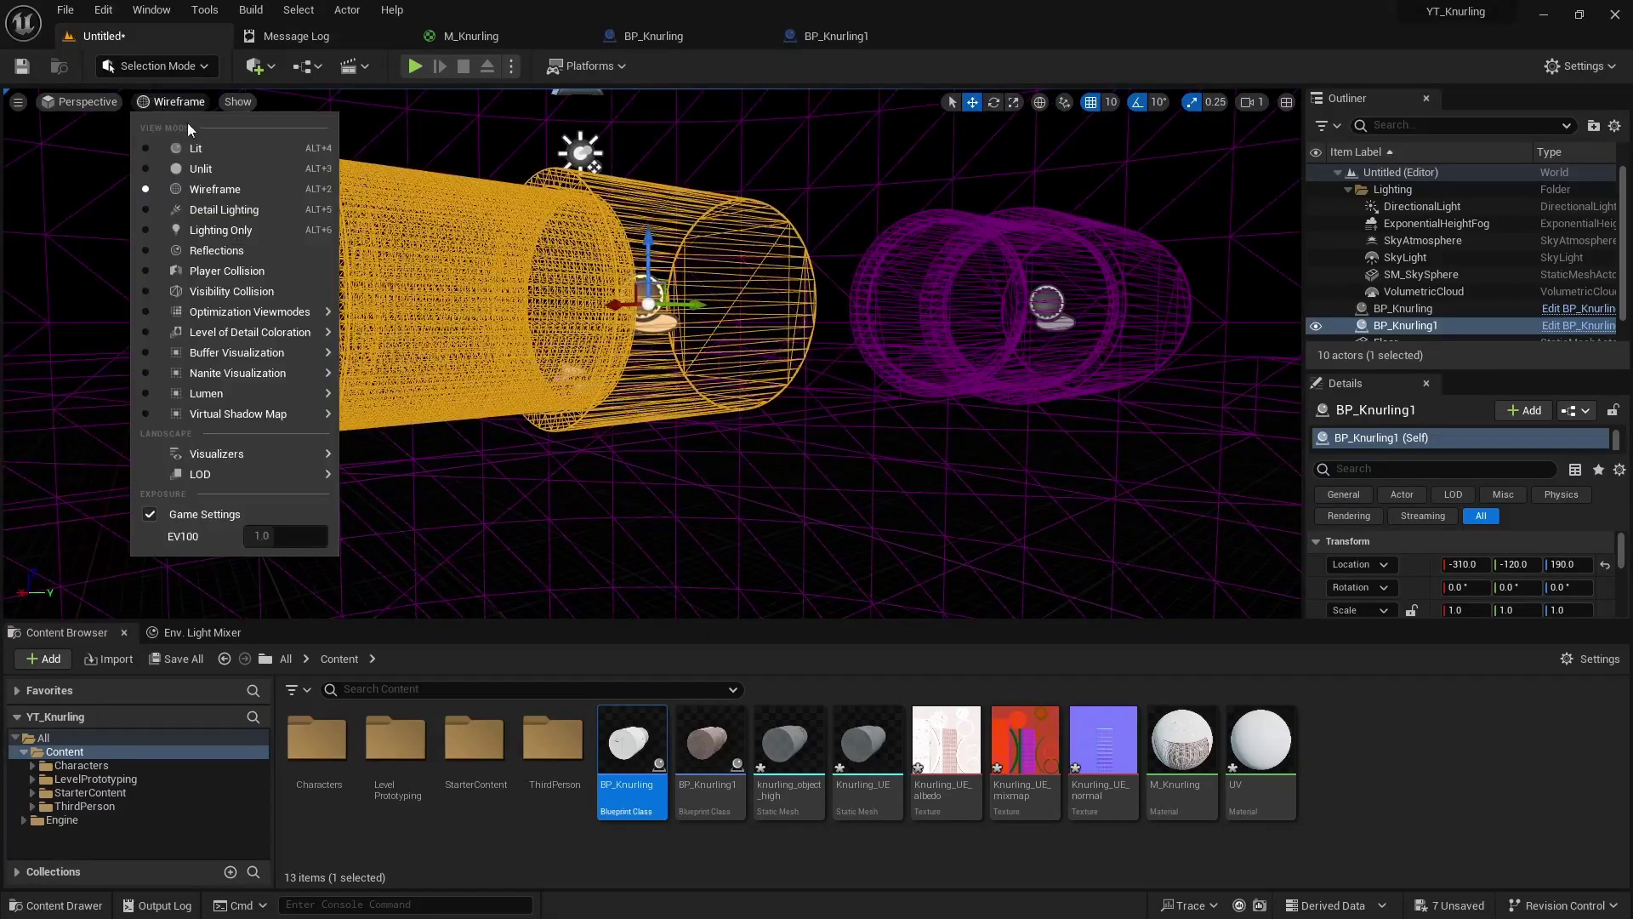
{"action": "left_click", "coordinate": [161, 134]}
{"action": "key", "text": "s"}
{"action": "right_click_drag", "start_coordinate": [629, 383], "coordinate": [673, 381]}
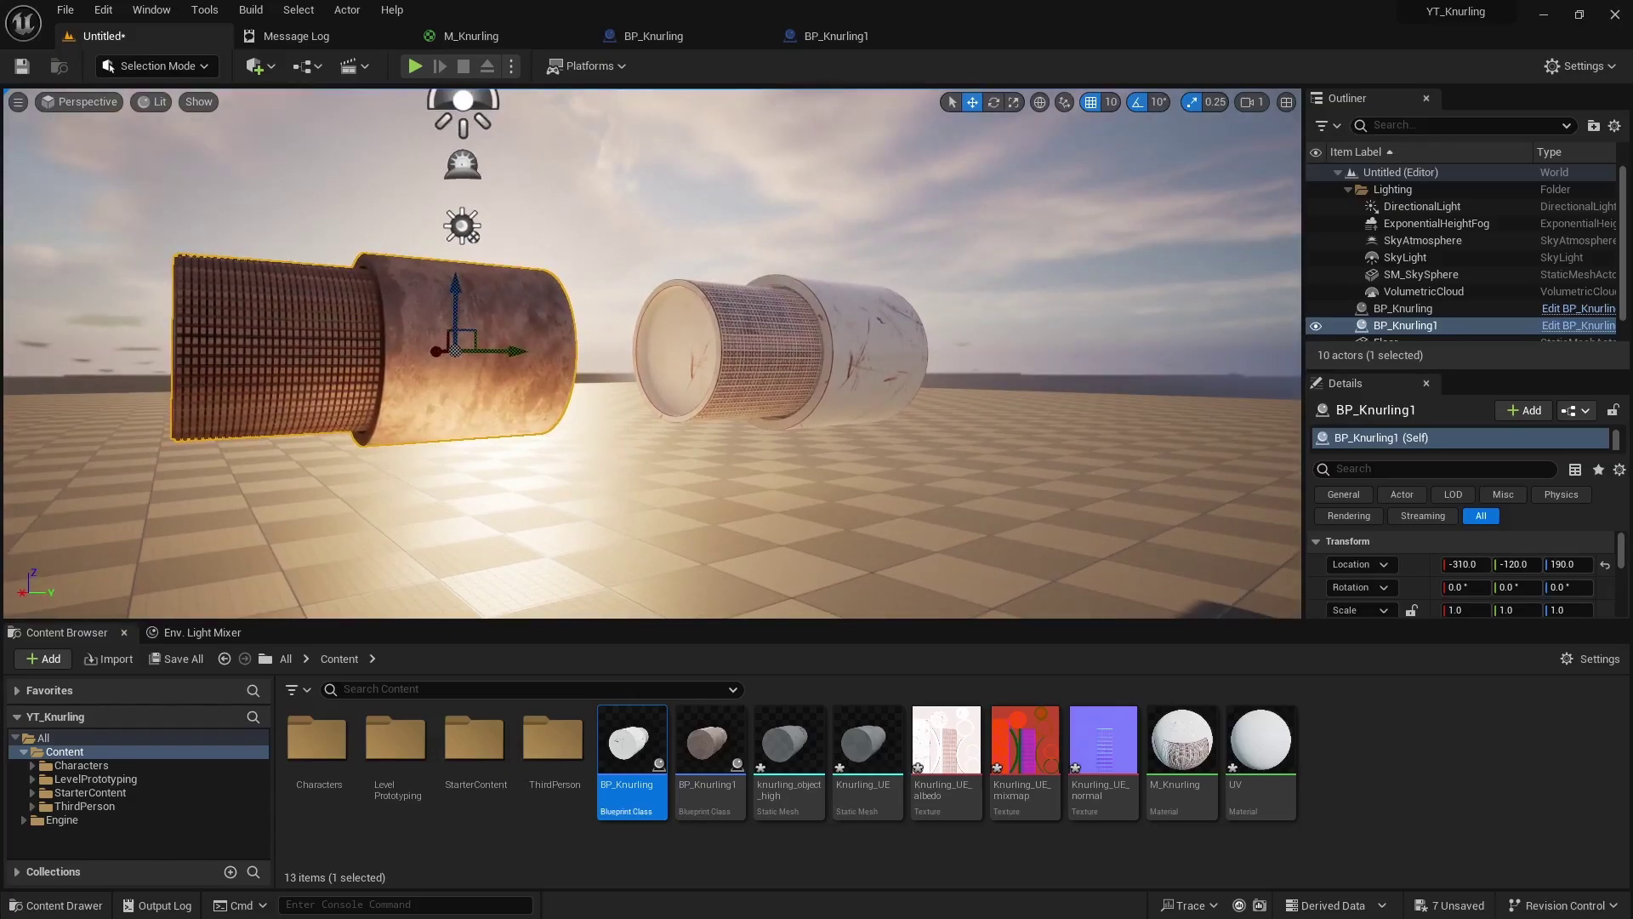
{"action": "right_click_drag", "start_coordinate": [672, 381], "coordinate": [632, 376]}
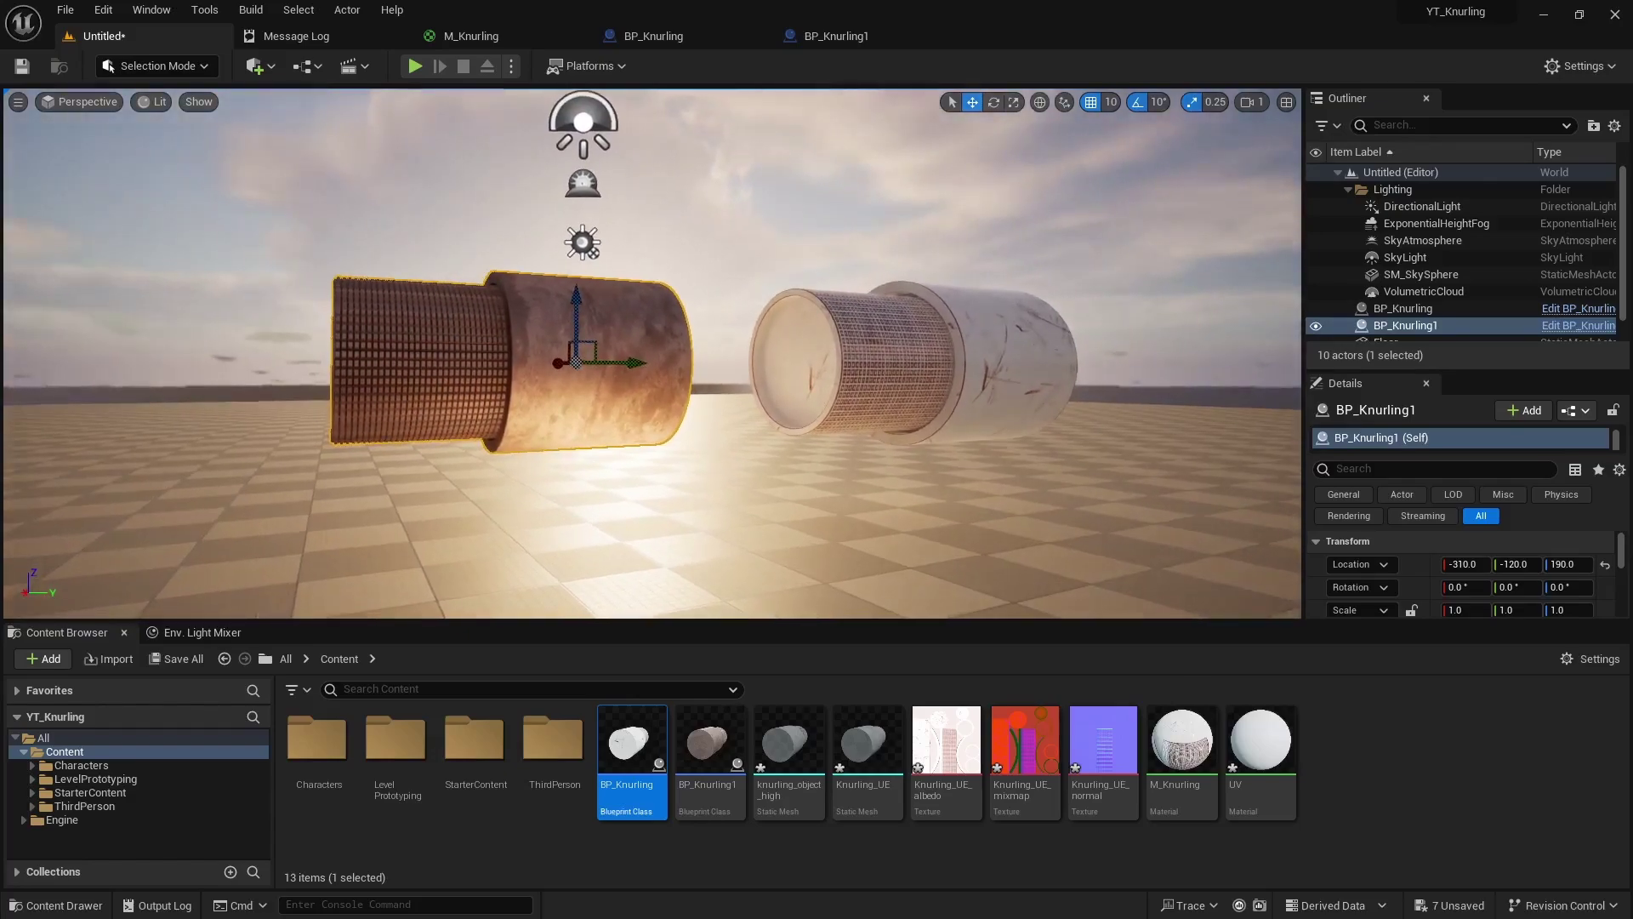